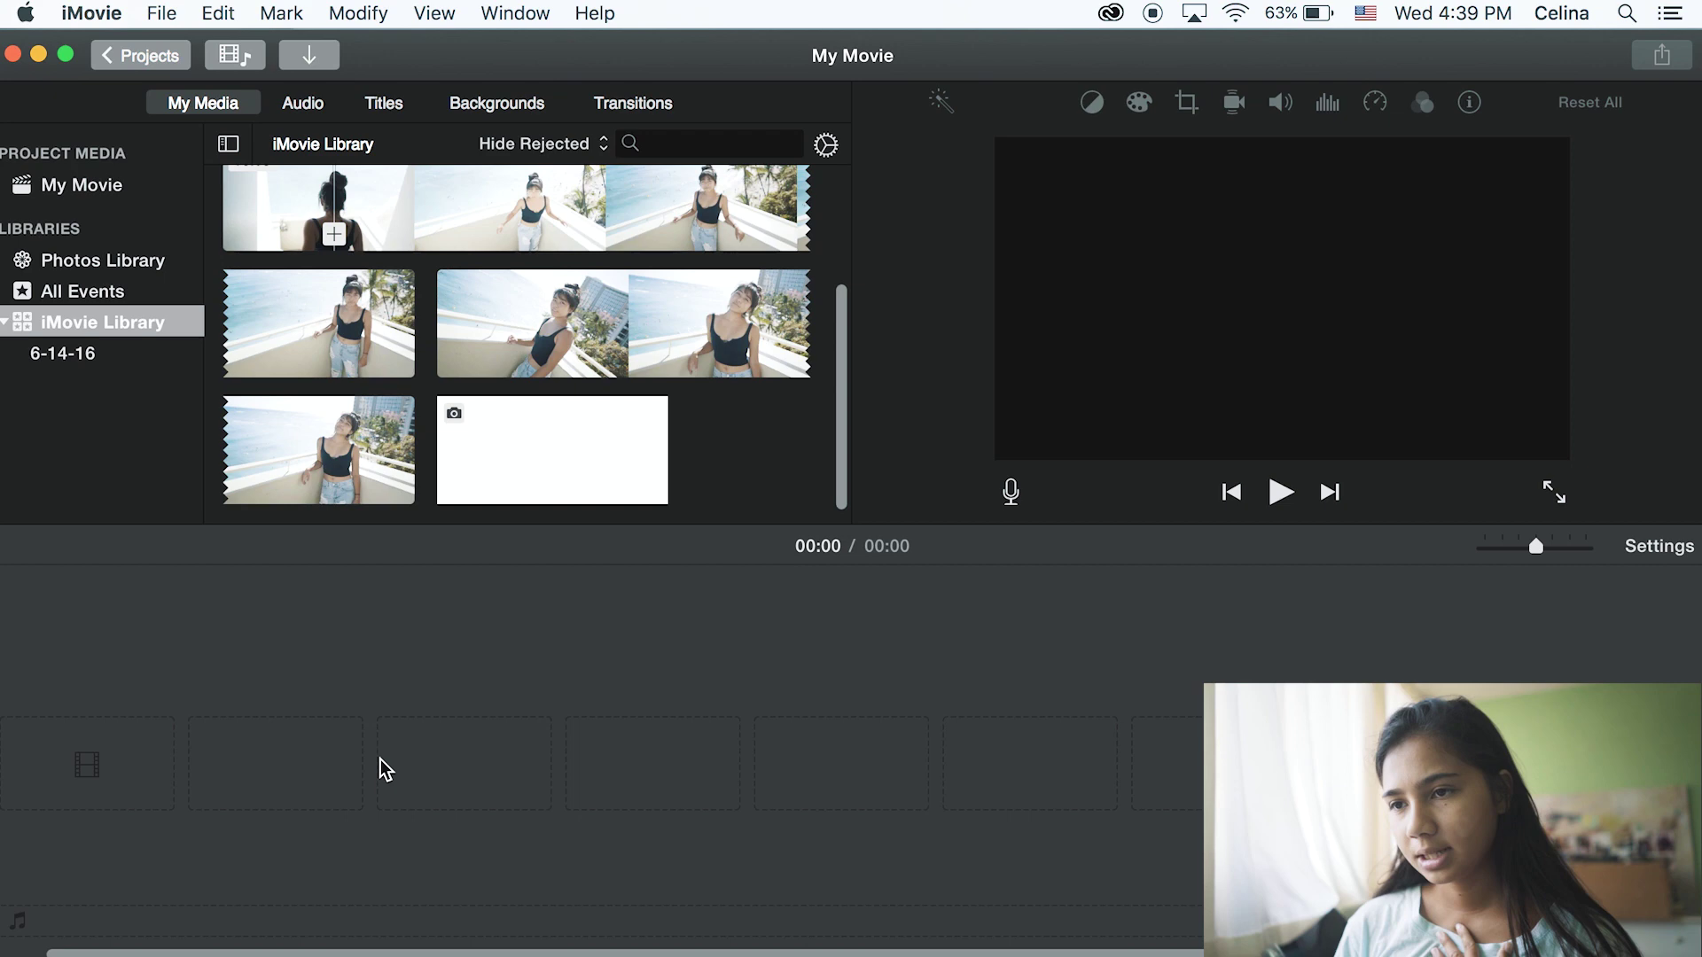
Create a new movie with no theme and name it "waikiki cinematic".
{"action": "left_click", "coordinate": [163, 12]}
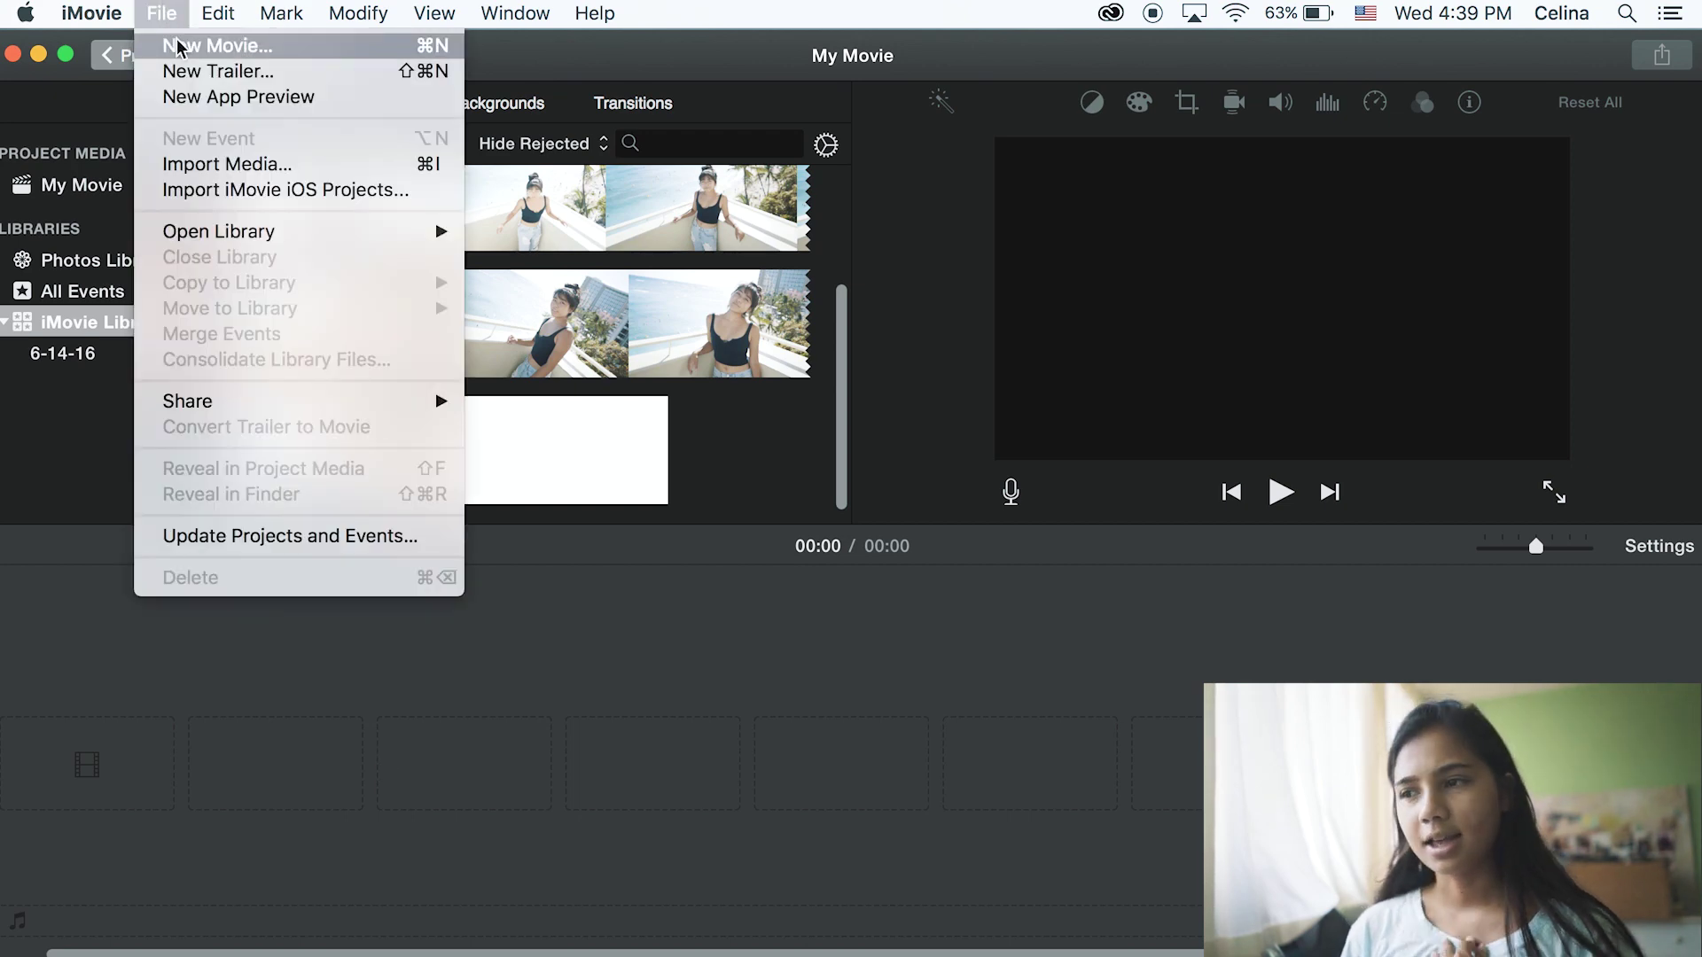
{"action": "left_click", "coordinate": [180, 46]}
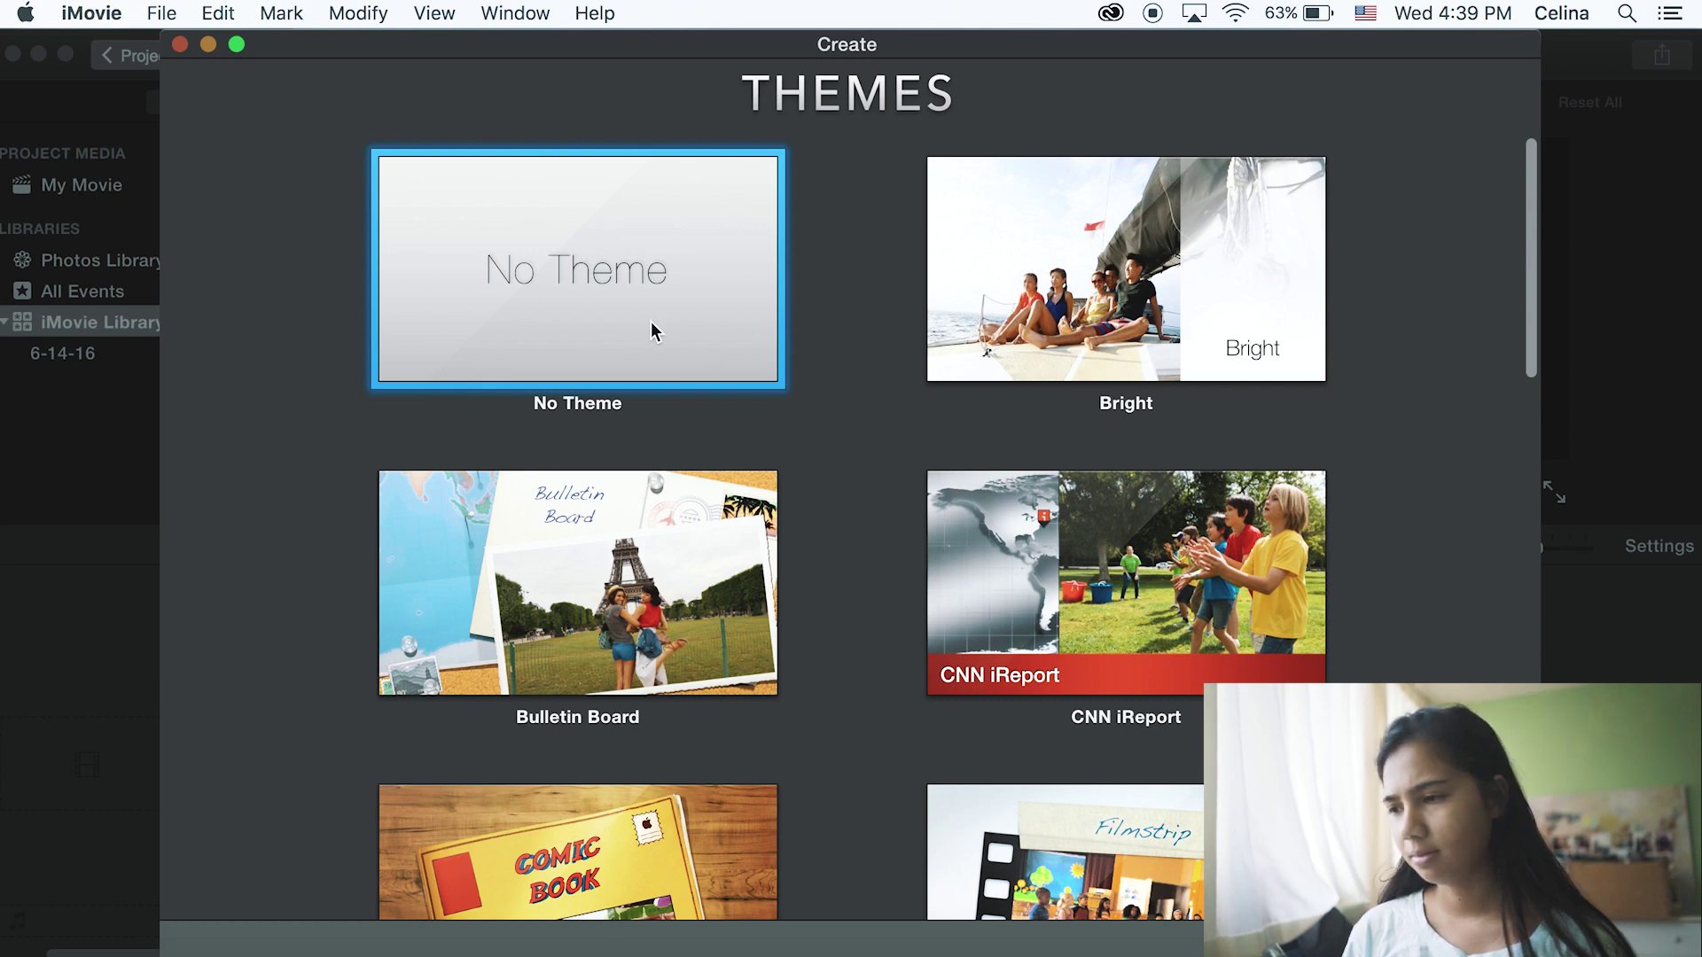
{"action": "key", "text": "Return"}
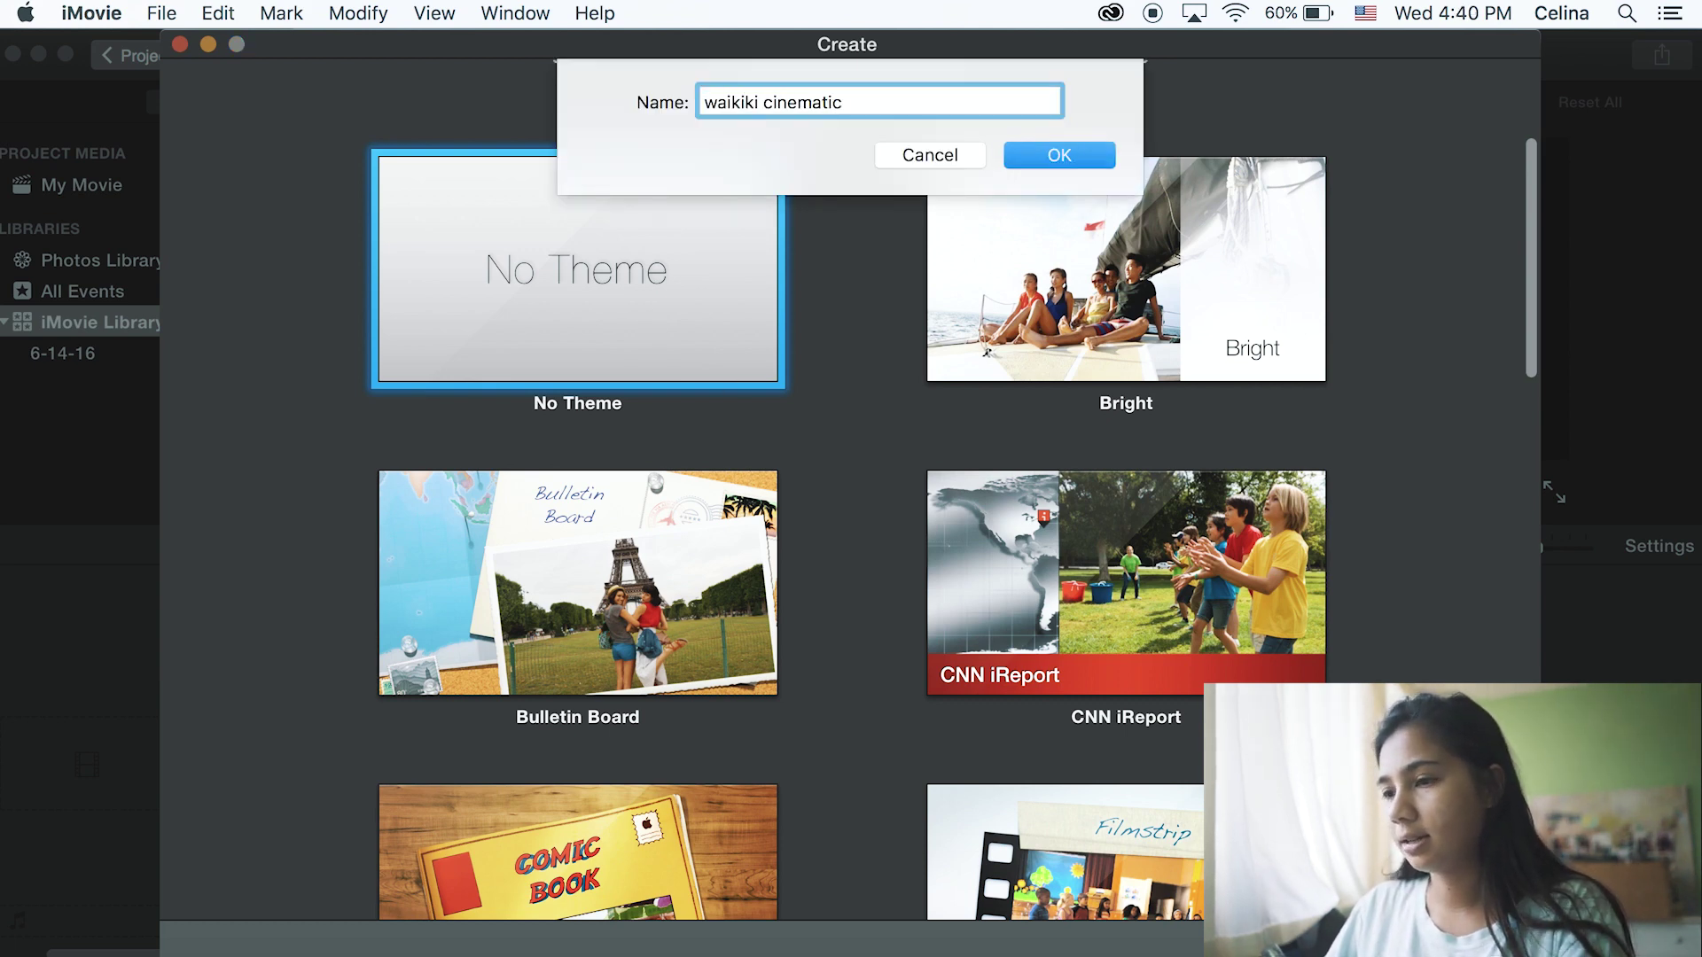
{"action": "left_click", "coordinate": [1059, 153]}
Select about 3.4 seconds near the start of the 18-second balcony clip and add that range to the empty timeline.
{"action": "scroll", "coordinate": [337, 467], "scroll_direction": "up", "scroll_amount": 5}
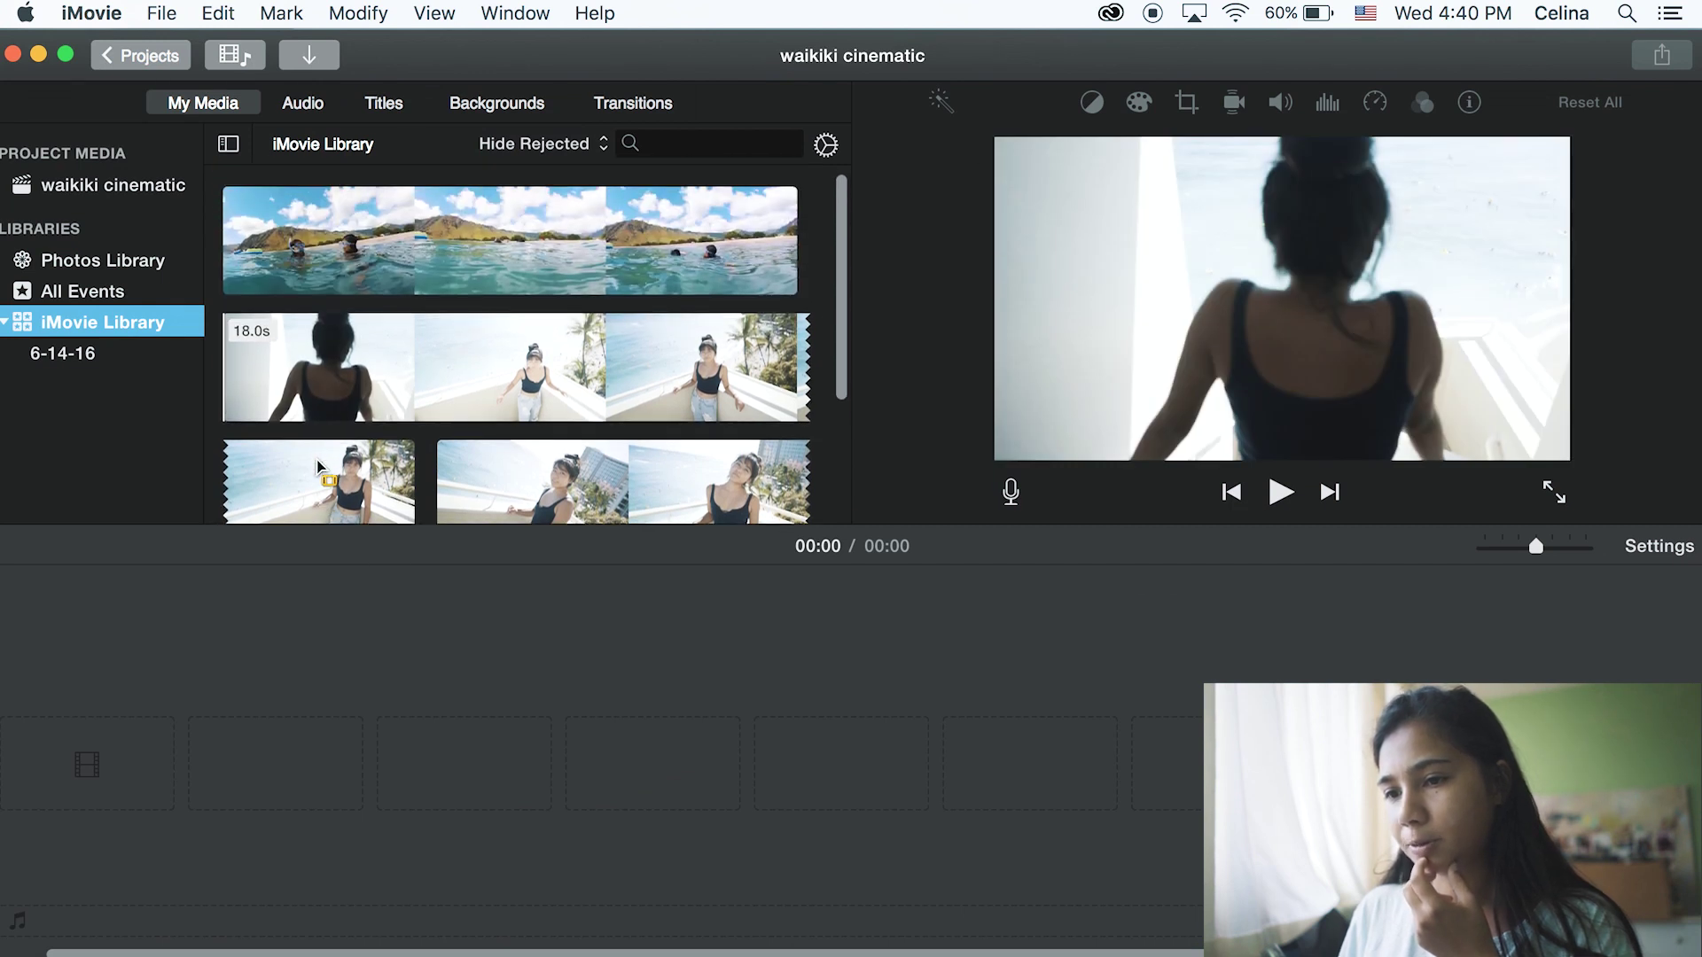
{"action": "scroll", "coordinate": [323, 467], "scroll_direction": "down", "scroll_amount": 2}
{"action": "left_click", "coordinate": [262, 319]}
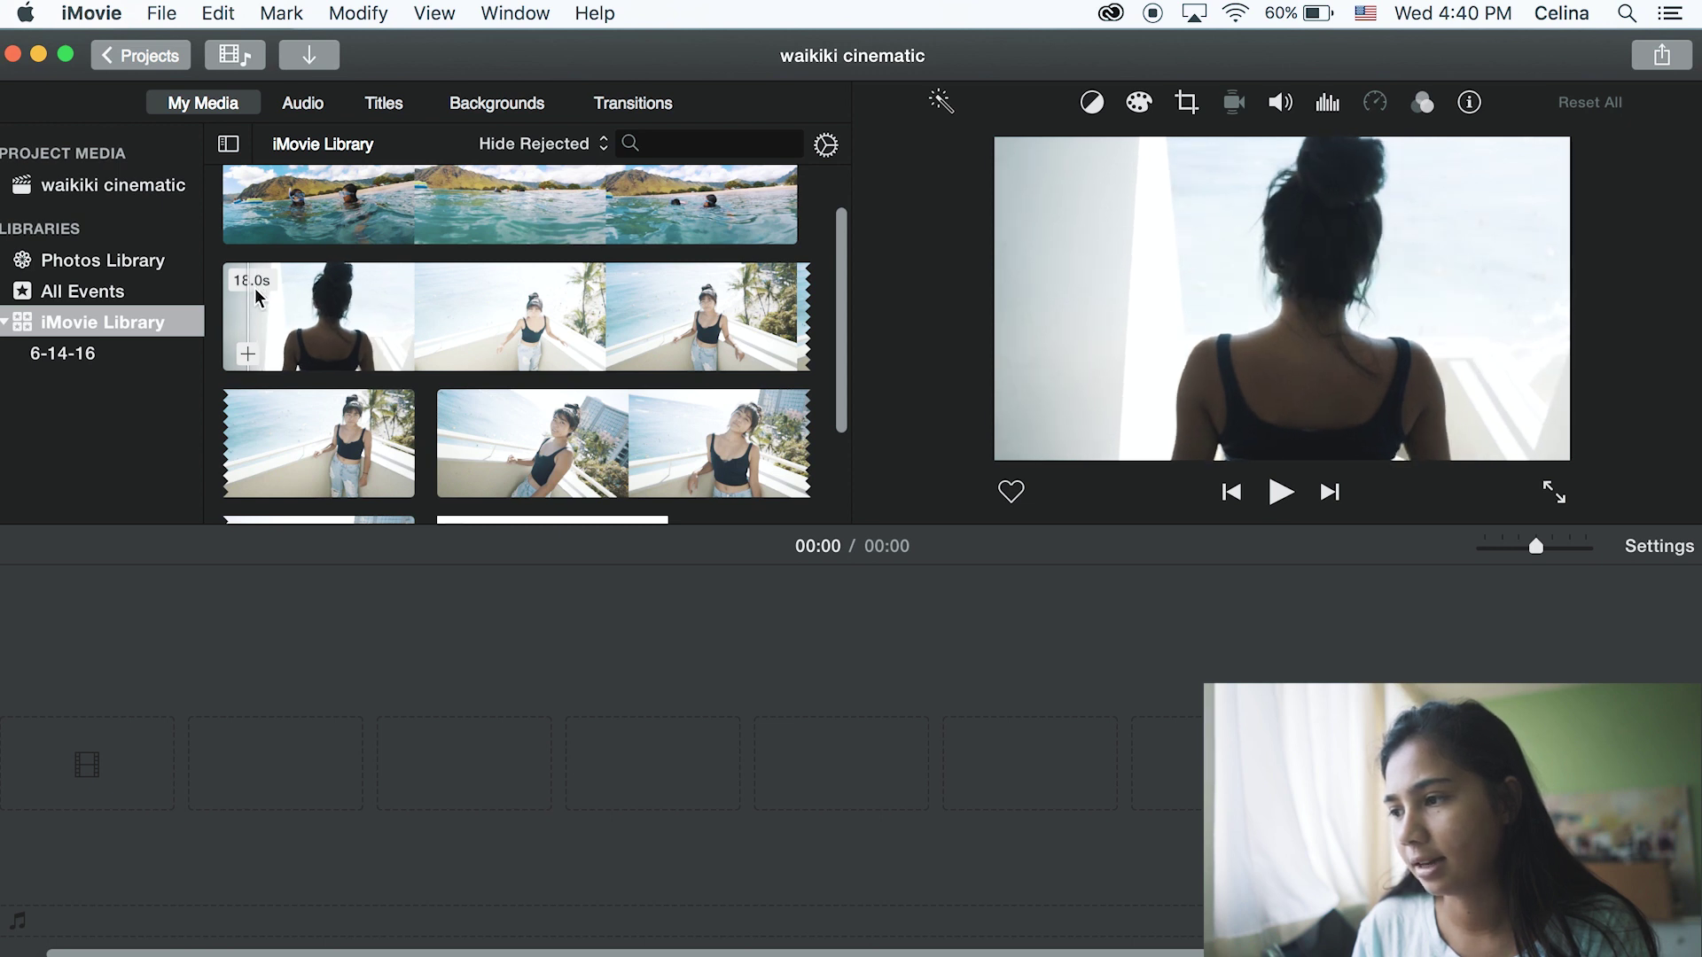
{"action": "left_click", "coordinate": [252, 291]}
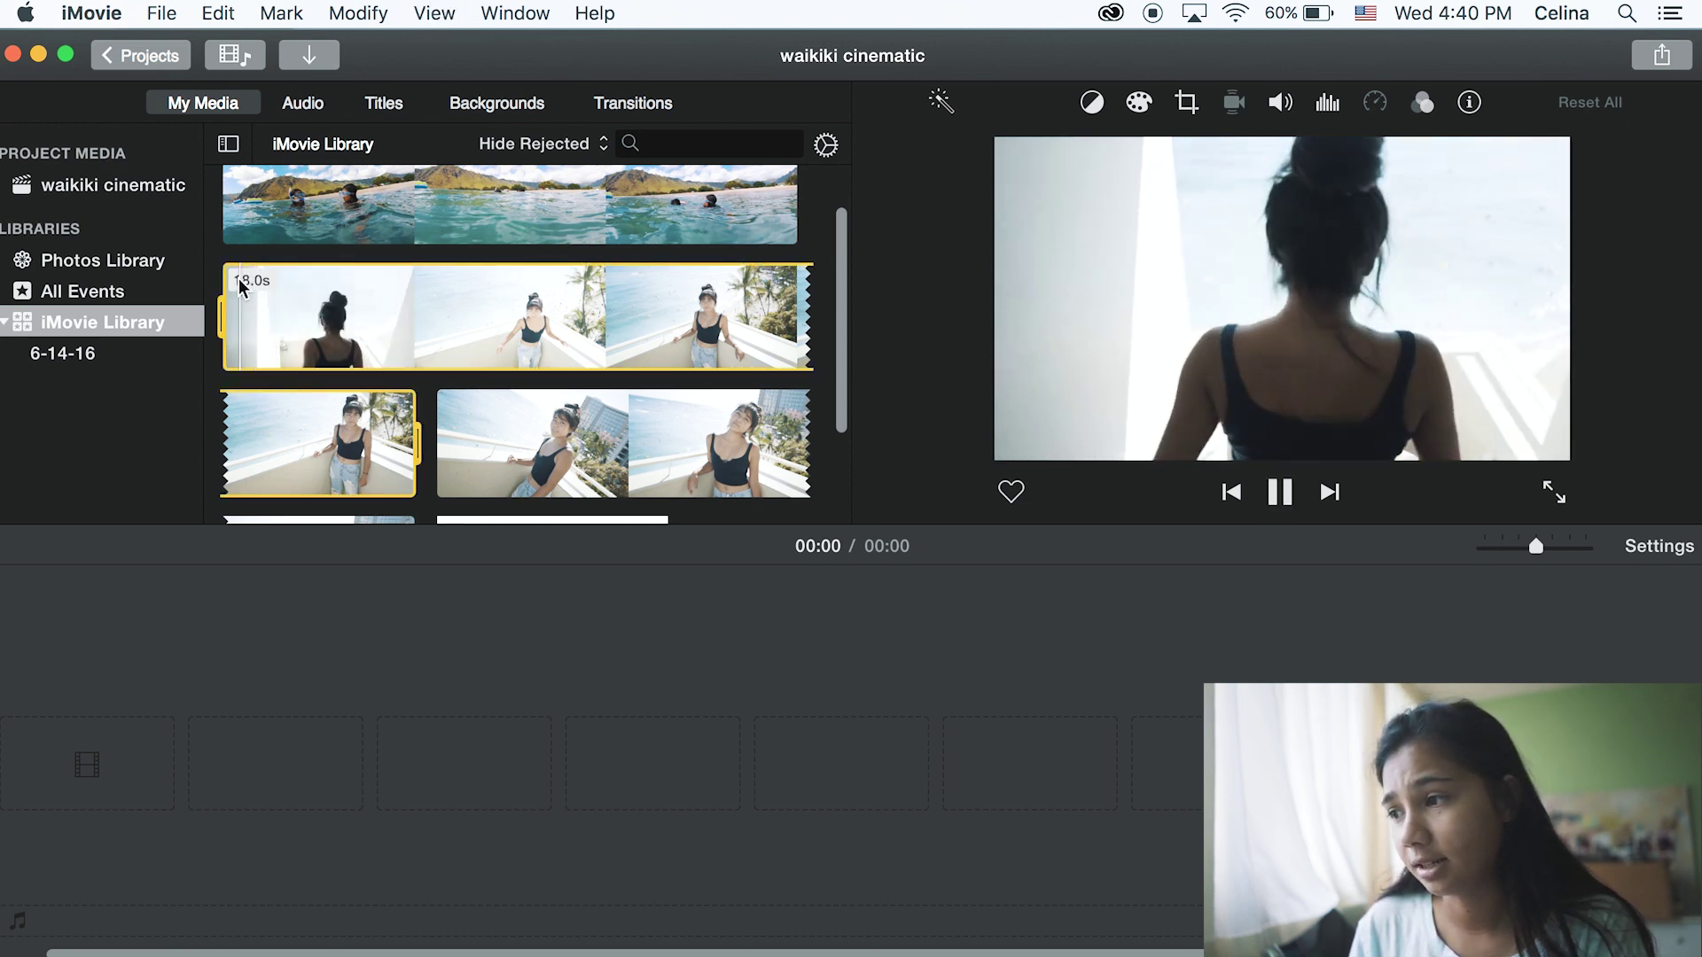
{"action": "left_click_drag", "start_coordinate": [225, 303], "coordinate": [248, 303]}
{"action": "key", "text": "space"}
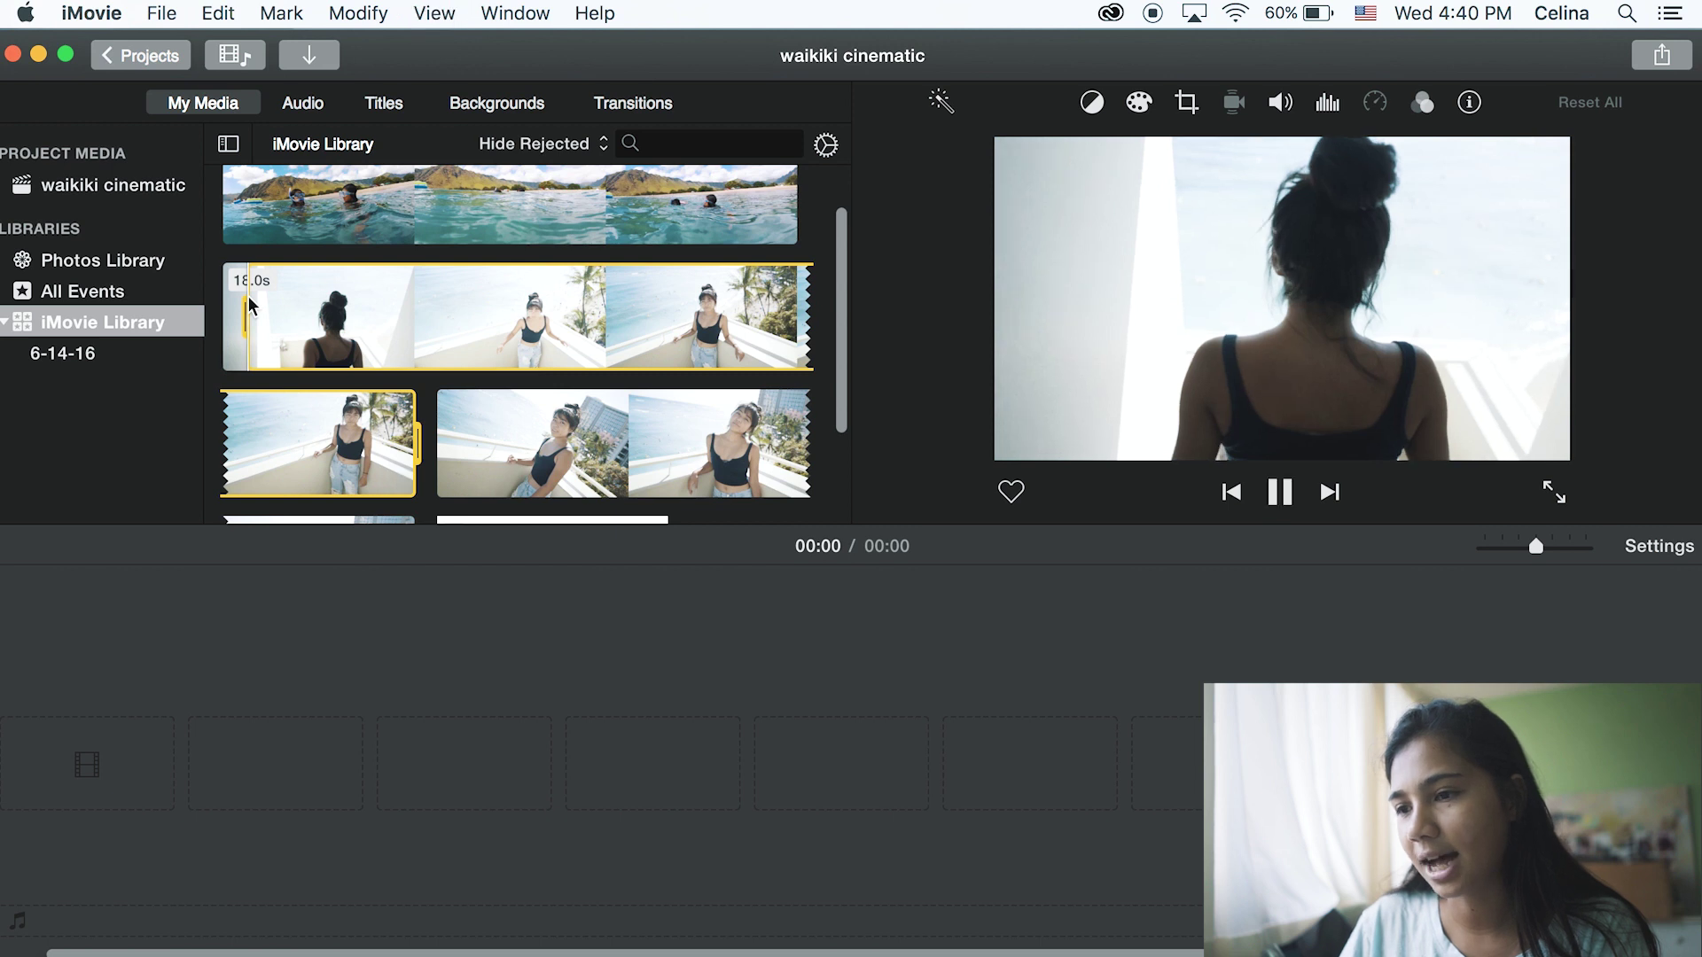
{"action": "key", "text": "space"}
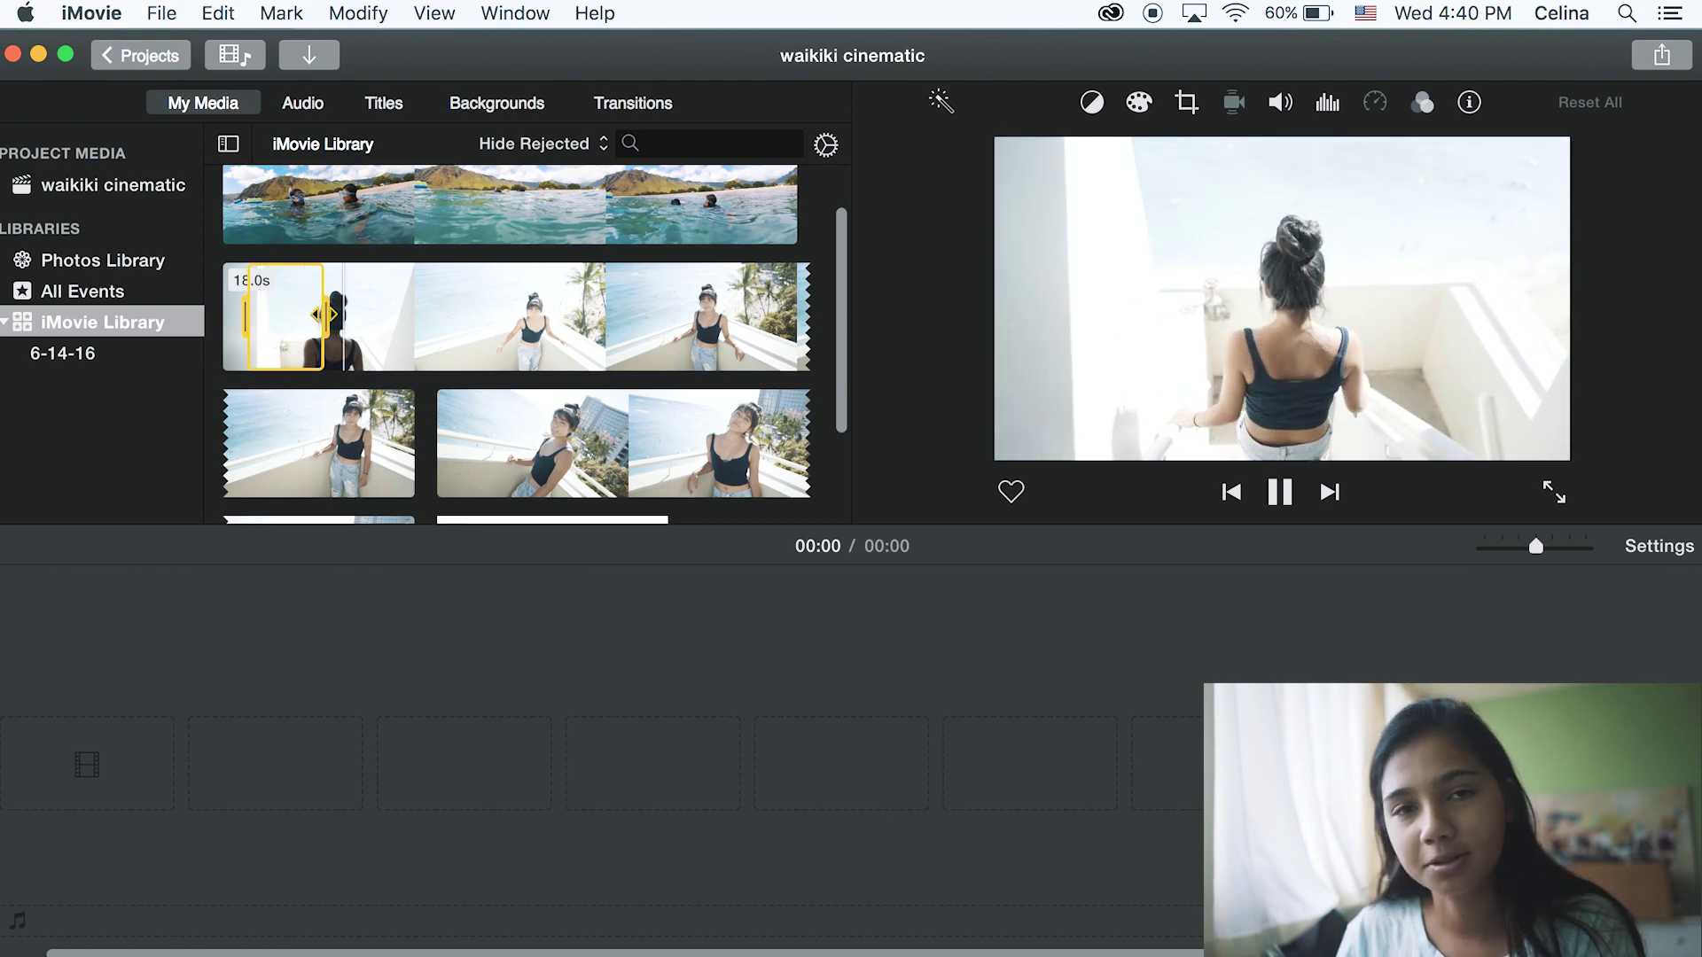
{"action": "left_click_drag", "start_coordinate": [301, 370], "coordinate": [23, 779]}
Preview the later part of the 18-second clip and mark a start point for another selection.
{"action": "scroll", "coordinate": [505, 304], "scroll_direction": "down", "scroll_amount": 2}
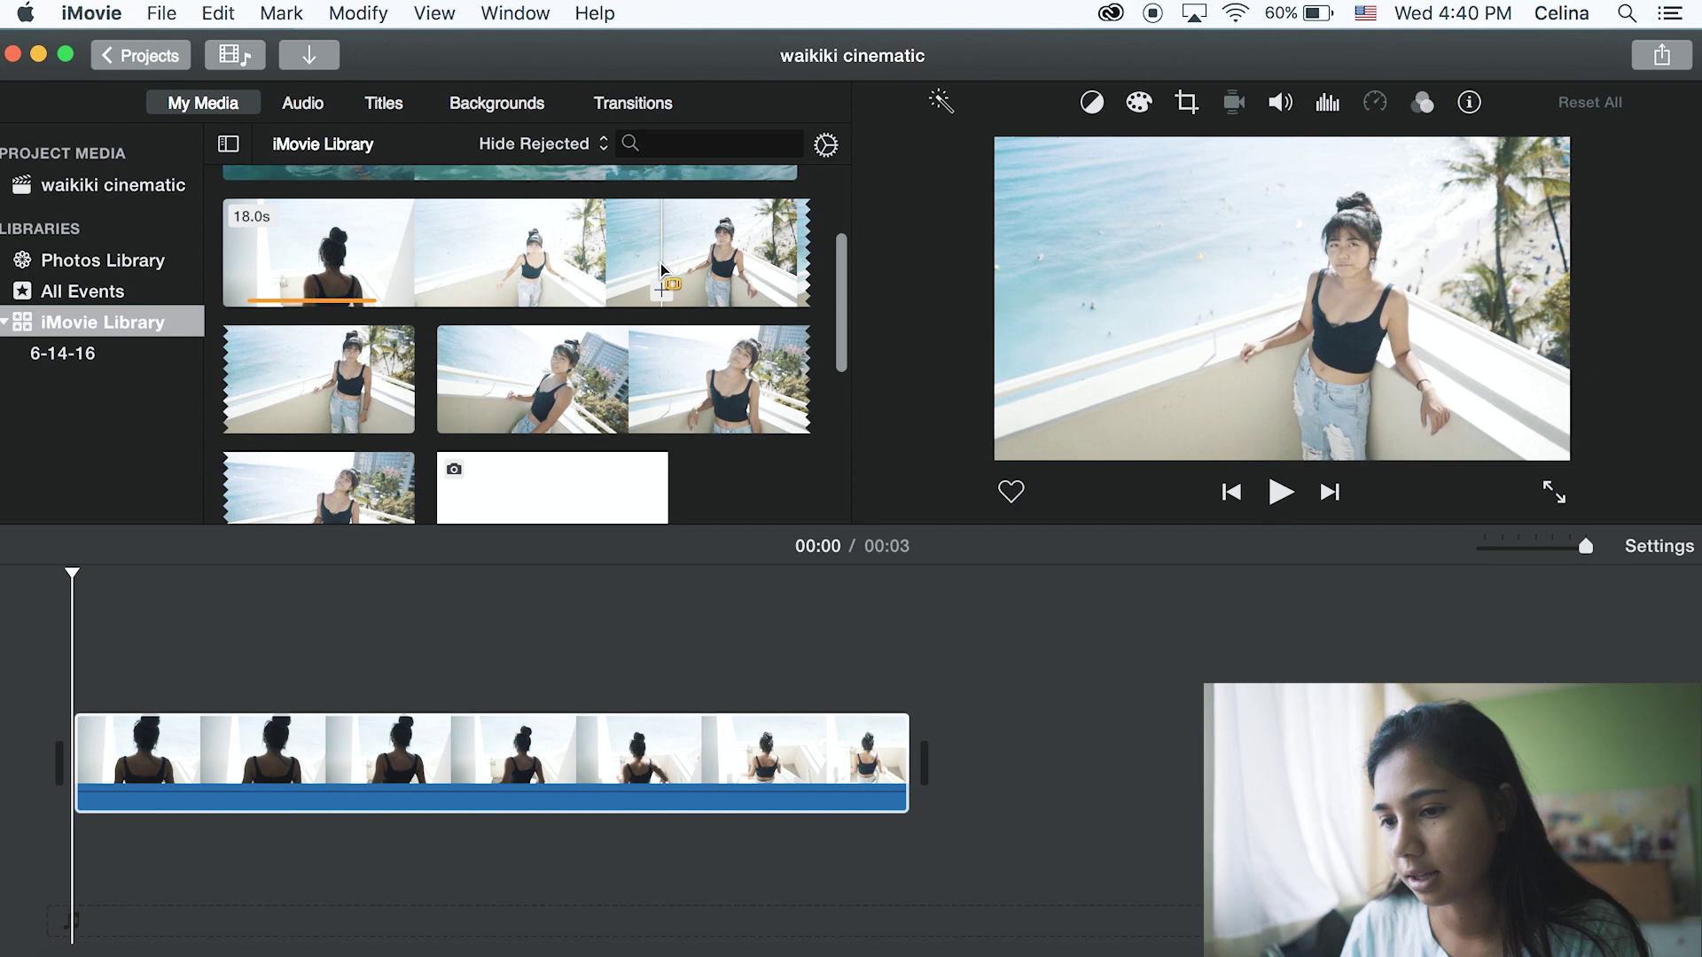
{"action": "key", "text": "space"}
{"action": "key", "text": "i"}
{"action": "key", "text": "i"}
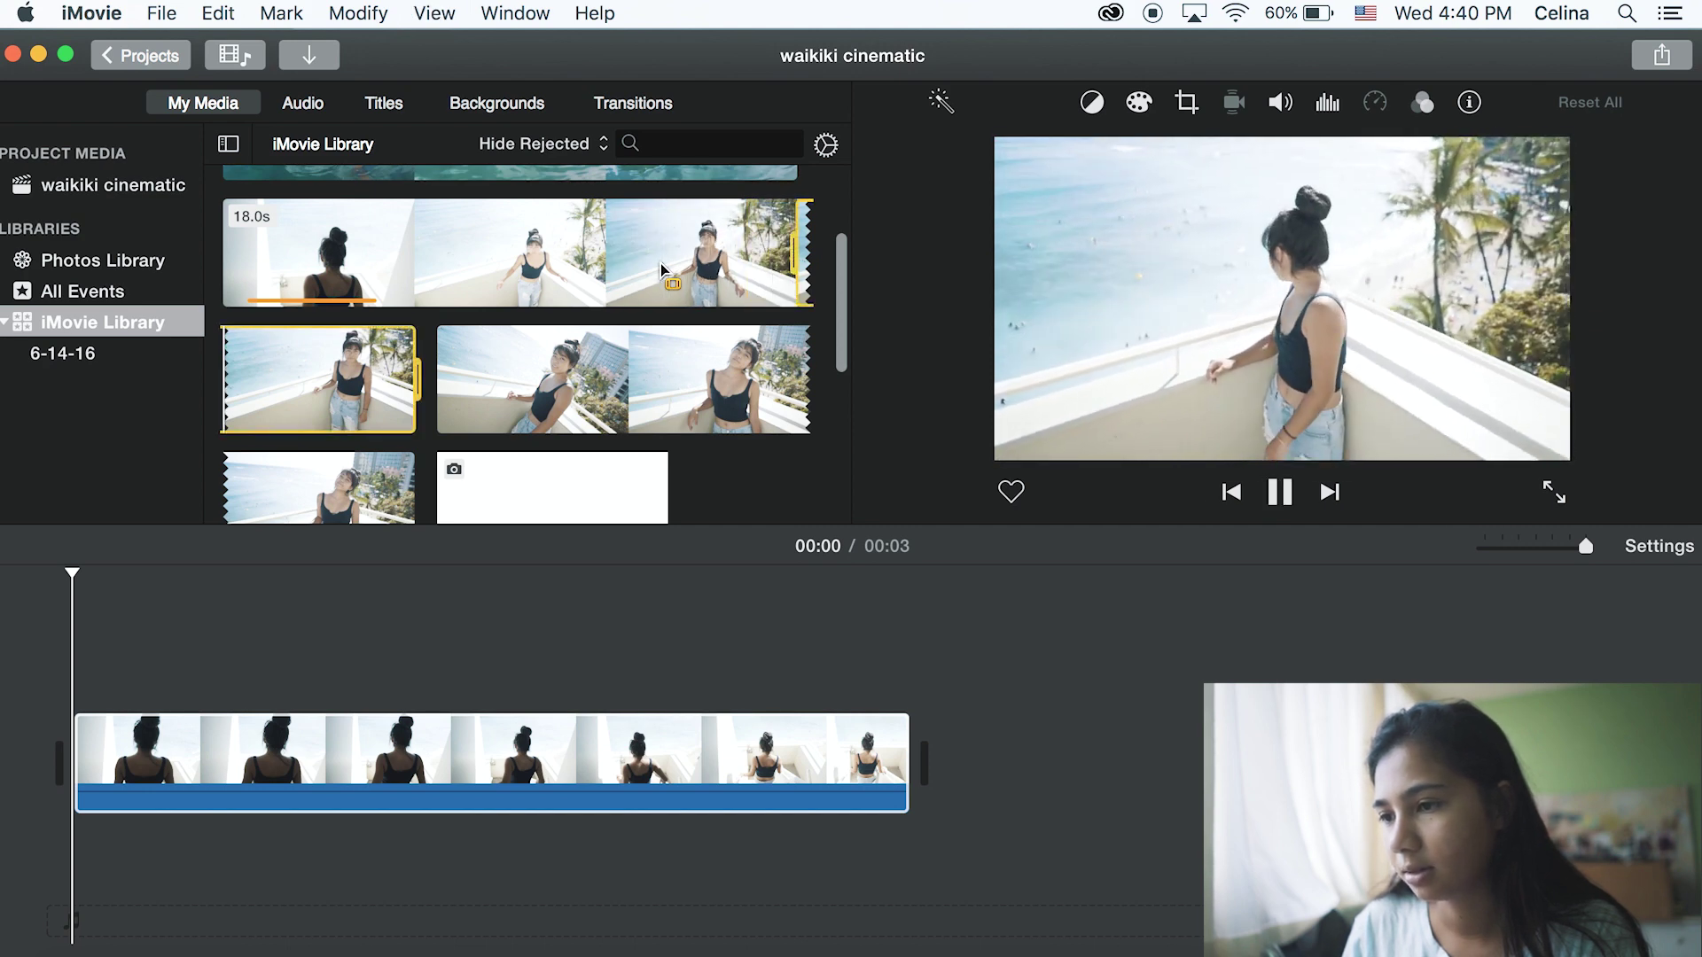
{"action": "key", "text": "space"}
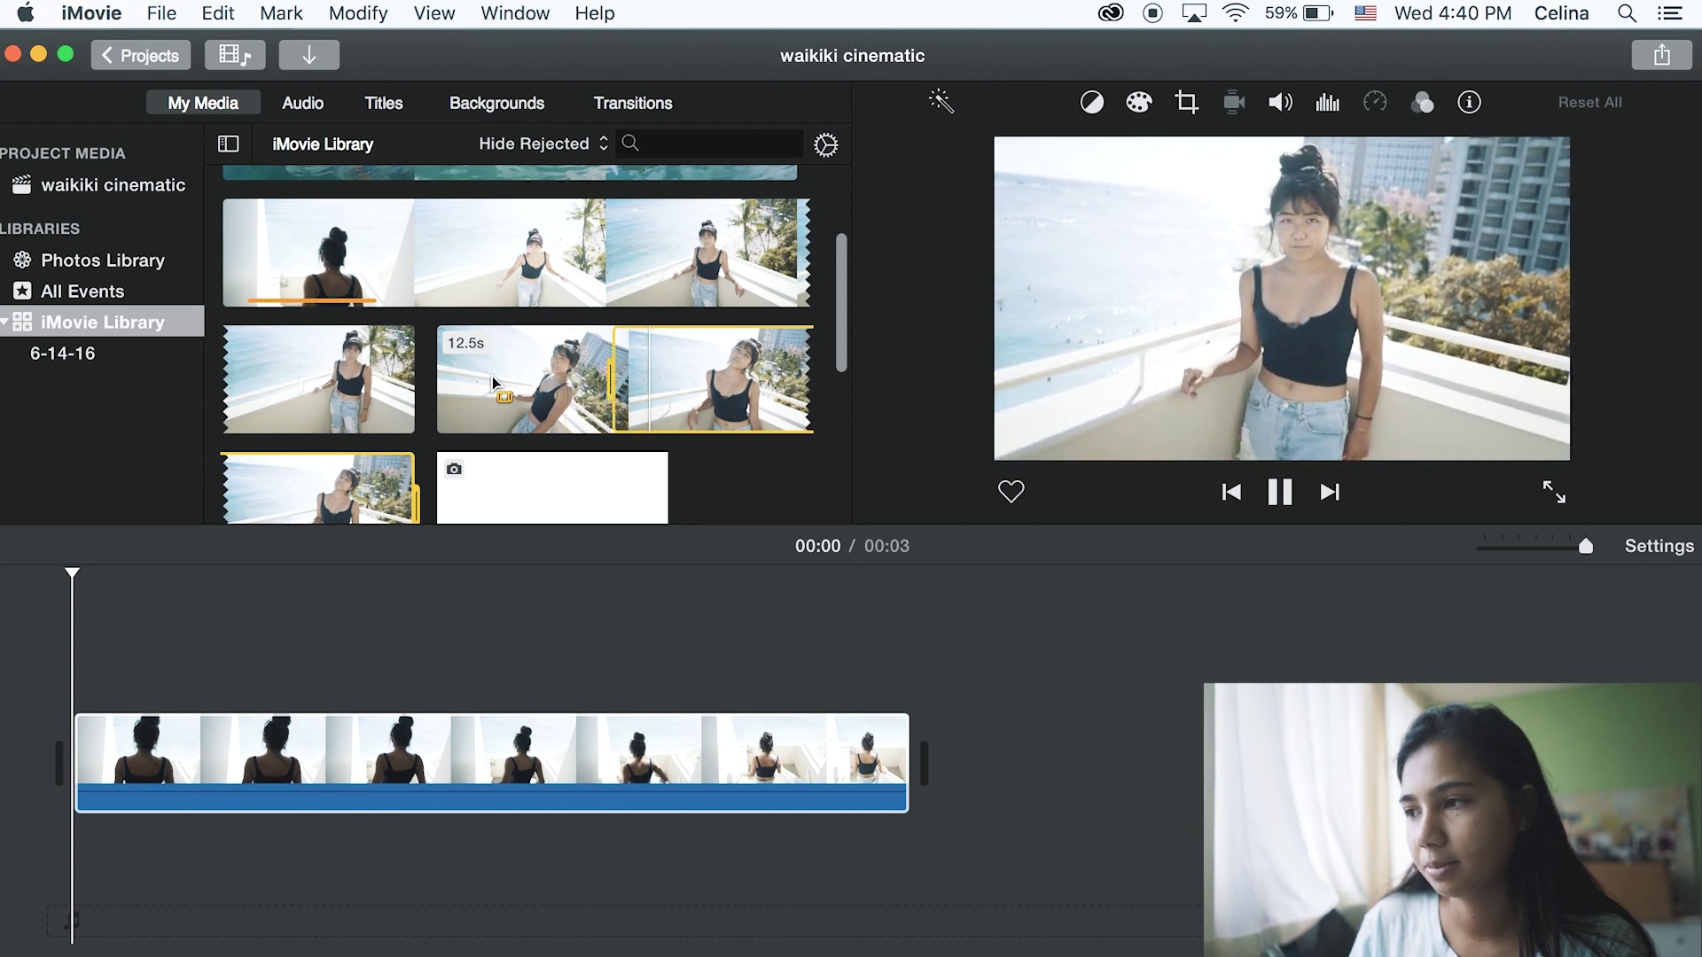
Preview the 12.5-second clip and mark a range in its second half for the timeline.
{"action": "scroll", "coordinate": [496, 390], "scroll_direction": "down", "scroll_amount": 2}
{"action": "key", "text": "space"}
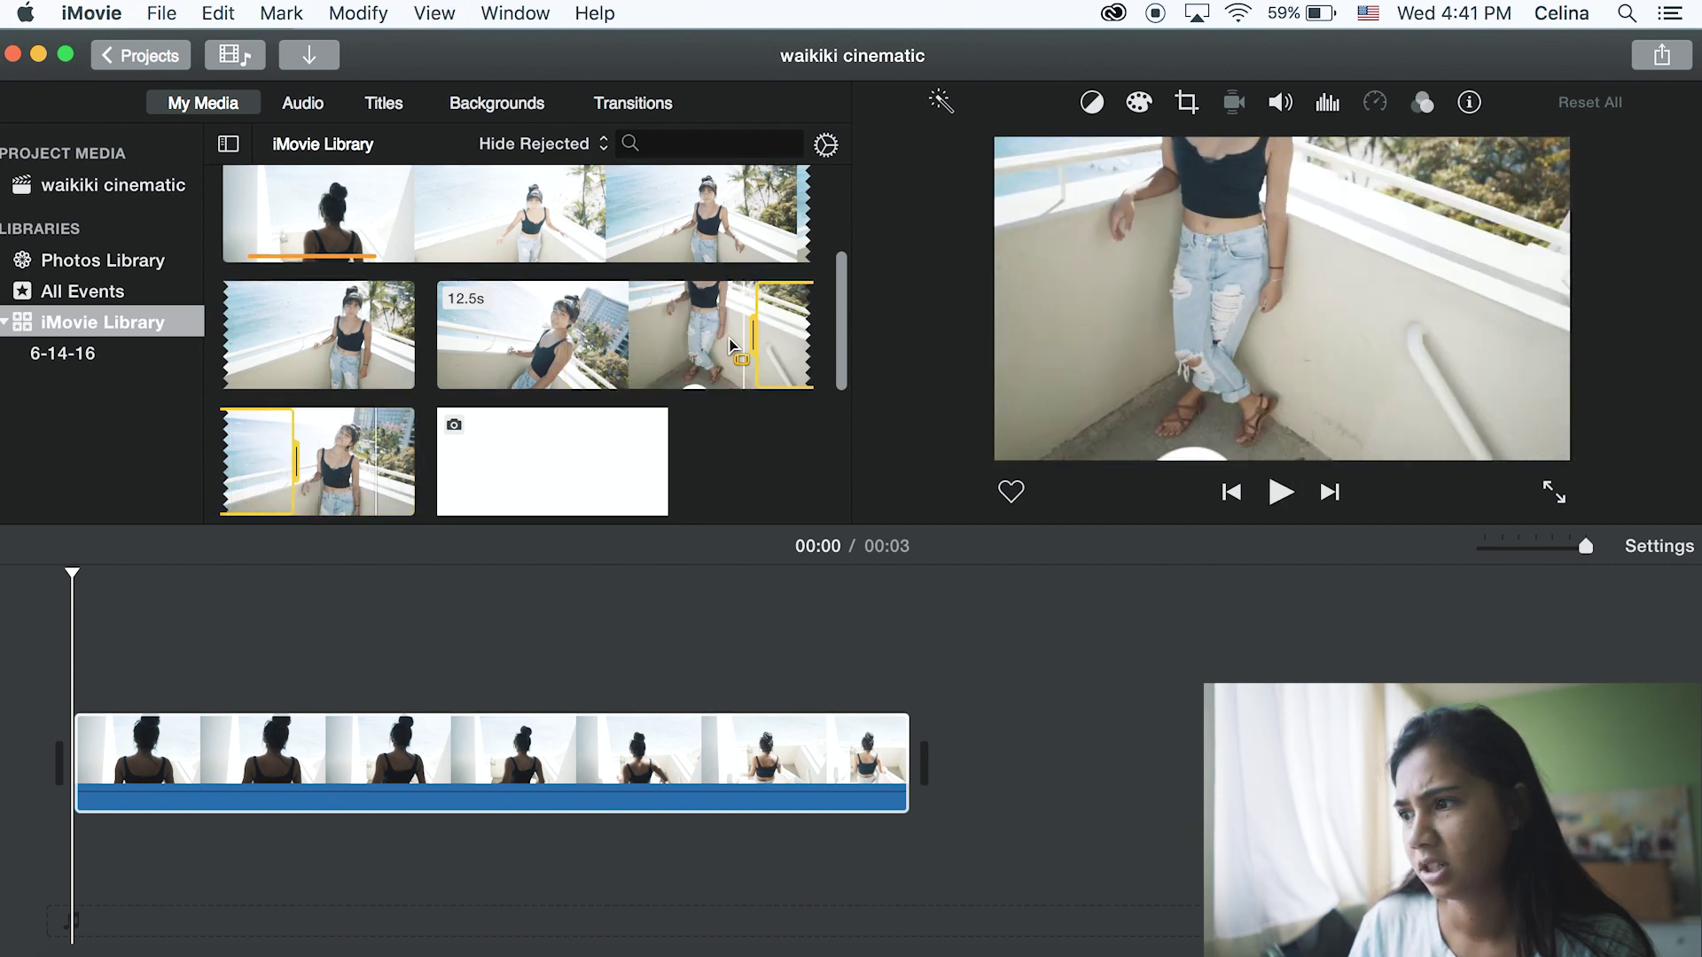
{"action": "key", "text": "space"}
{"action": "key", "text": "i"}
{"action": "left_click_drag", "start_coordinate": [749, 341], "coordinate": [518, 423]}
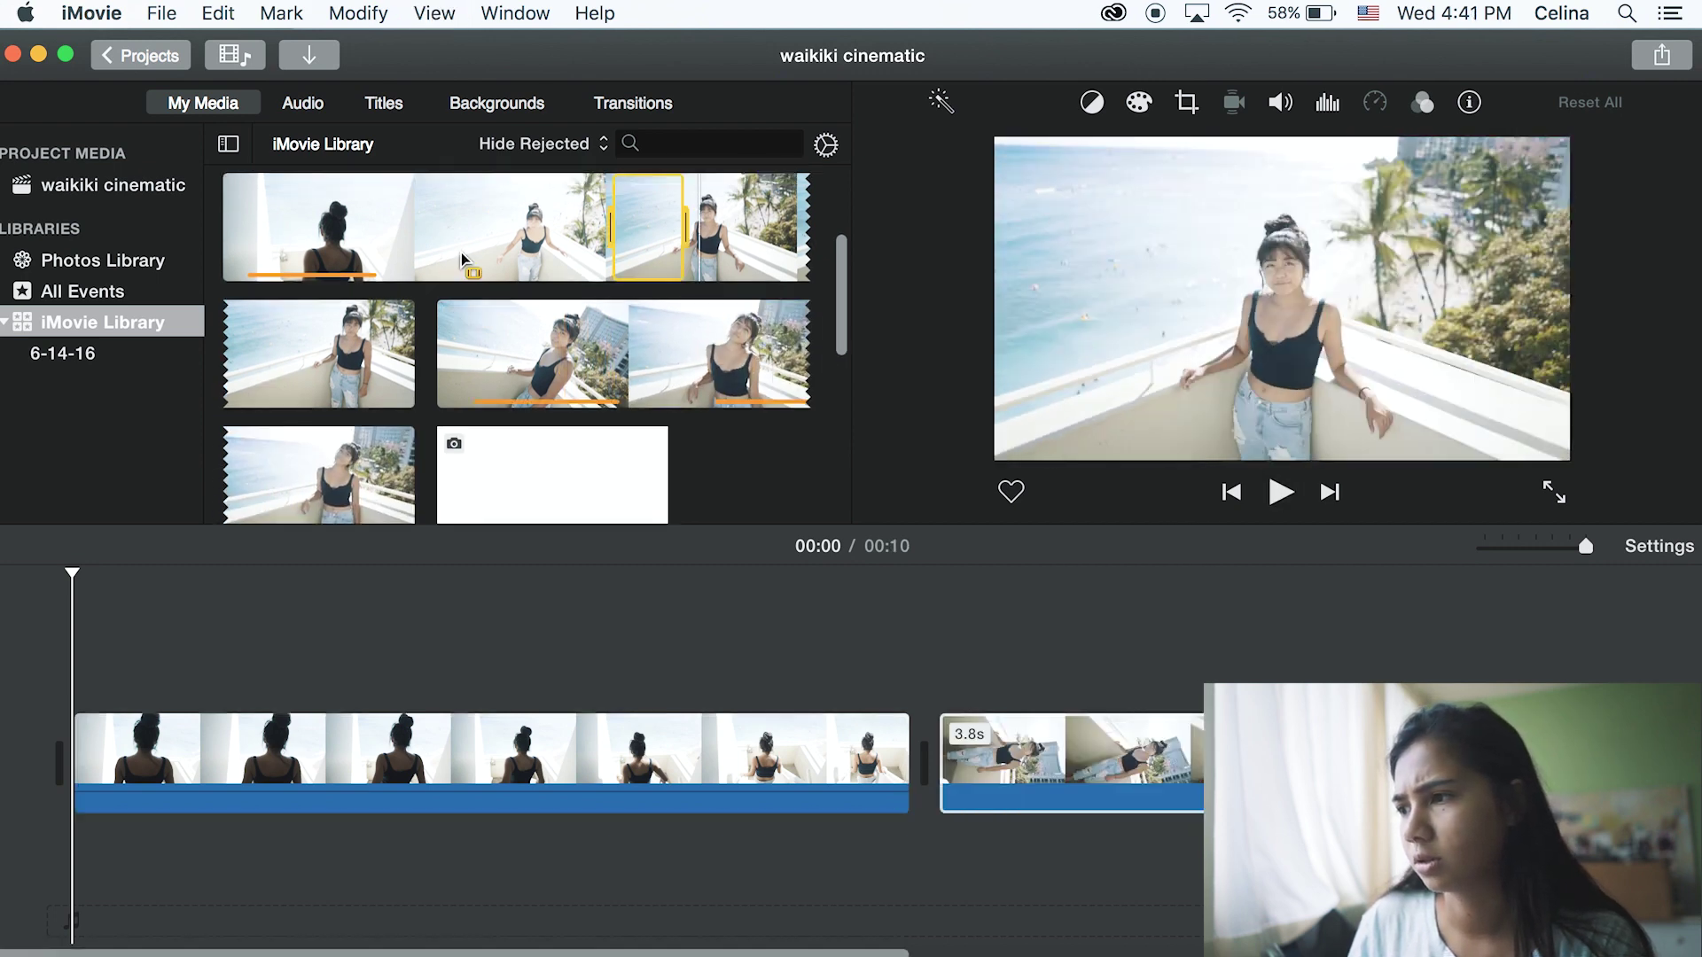
{"action": "key", "text": "space"}
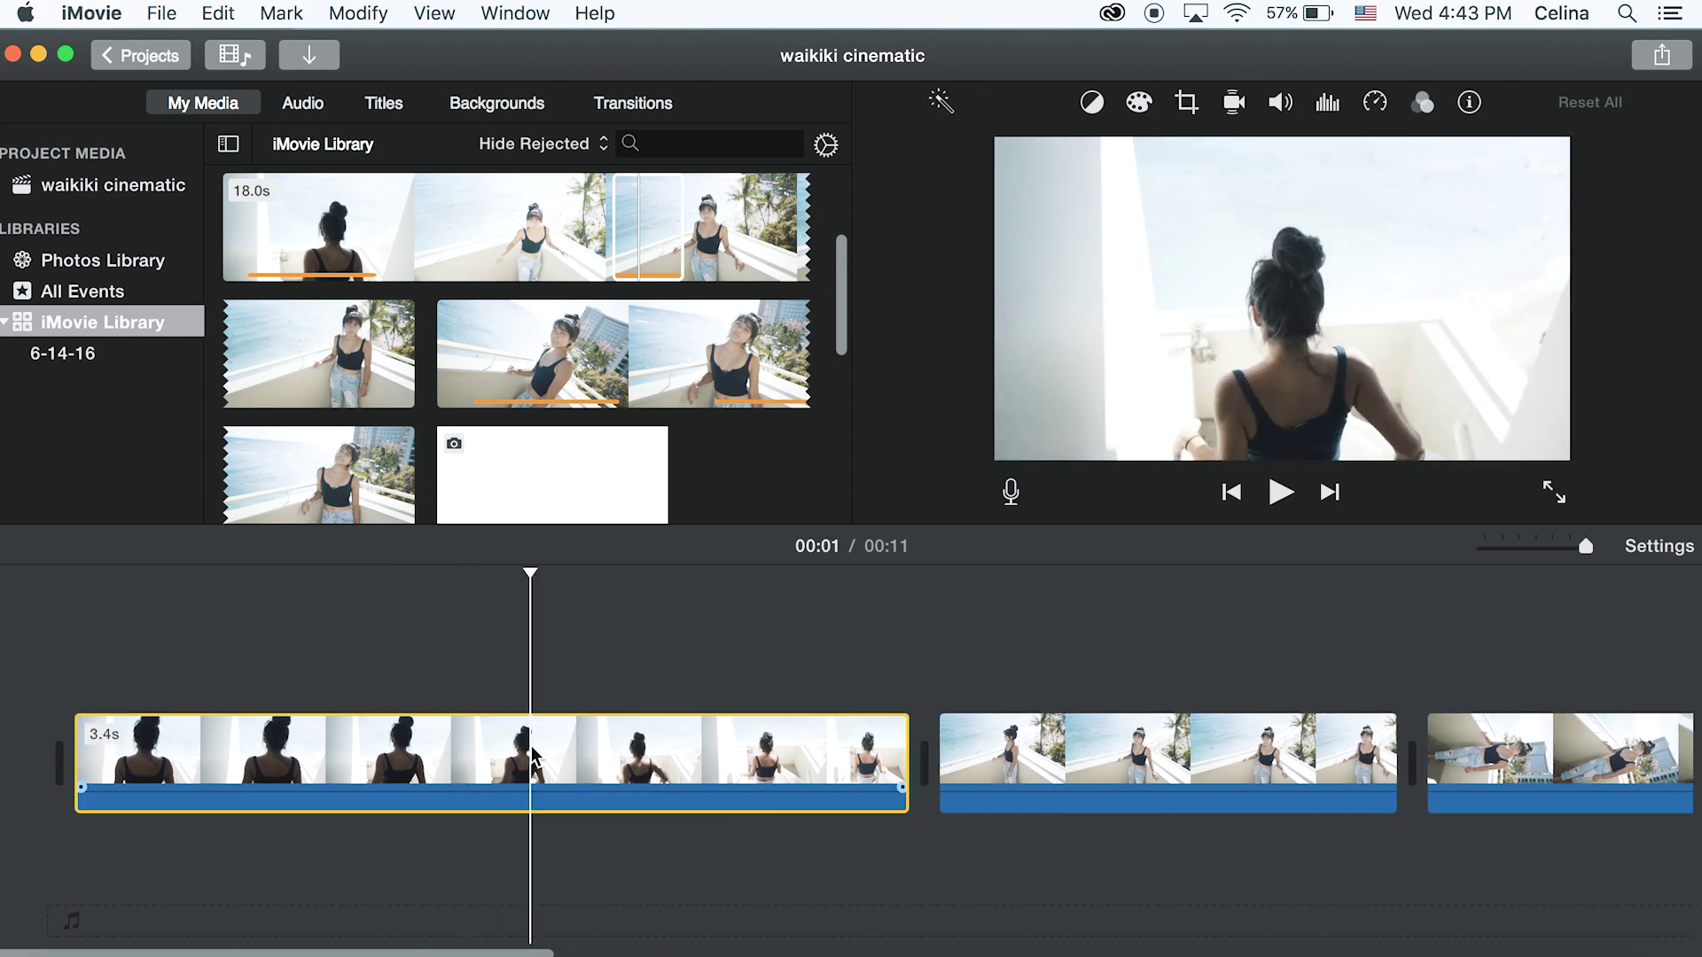
Select all four timeline clips and slow them all down to 50% speed with the speed editor.
{"action": "left_click", "coordinate": [1171, 754], "text": "shift"}
{"action": "left_click", "coordinate": [1500, 754], "text": "shift"}
{"action": "scroll", "coordinate": [1500, 753], "scroll_direction": "right", "scroll_amount": 4}
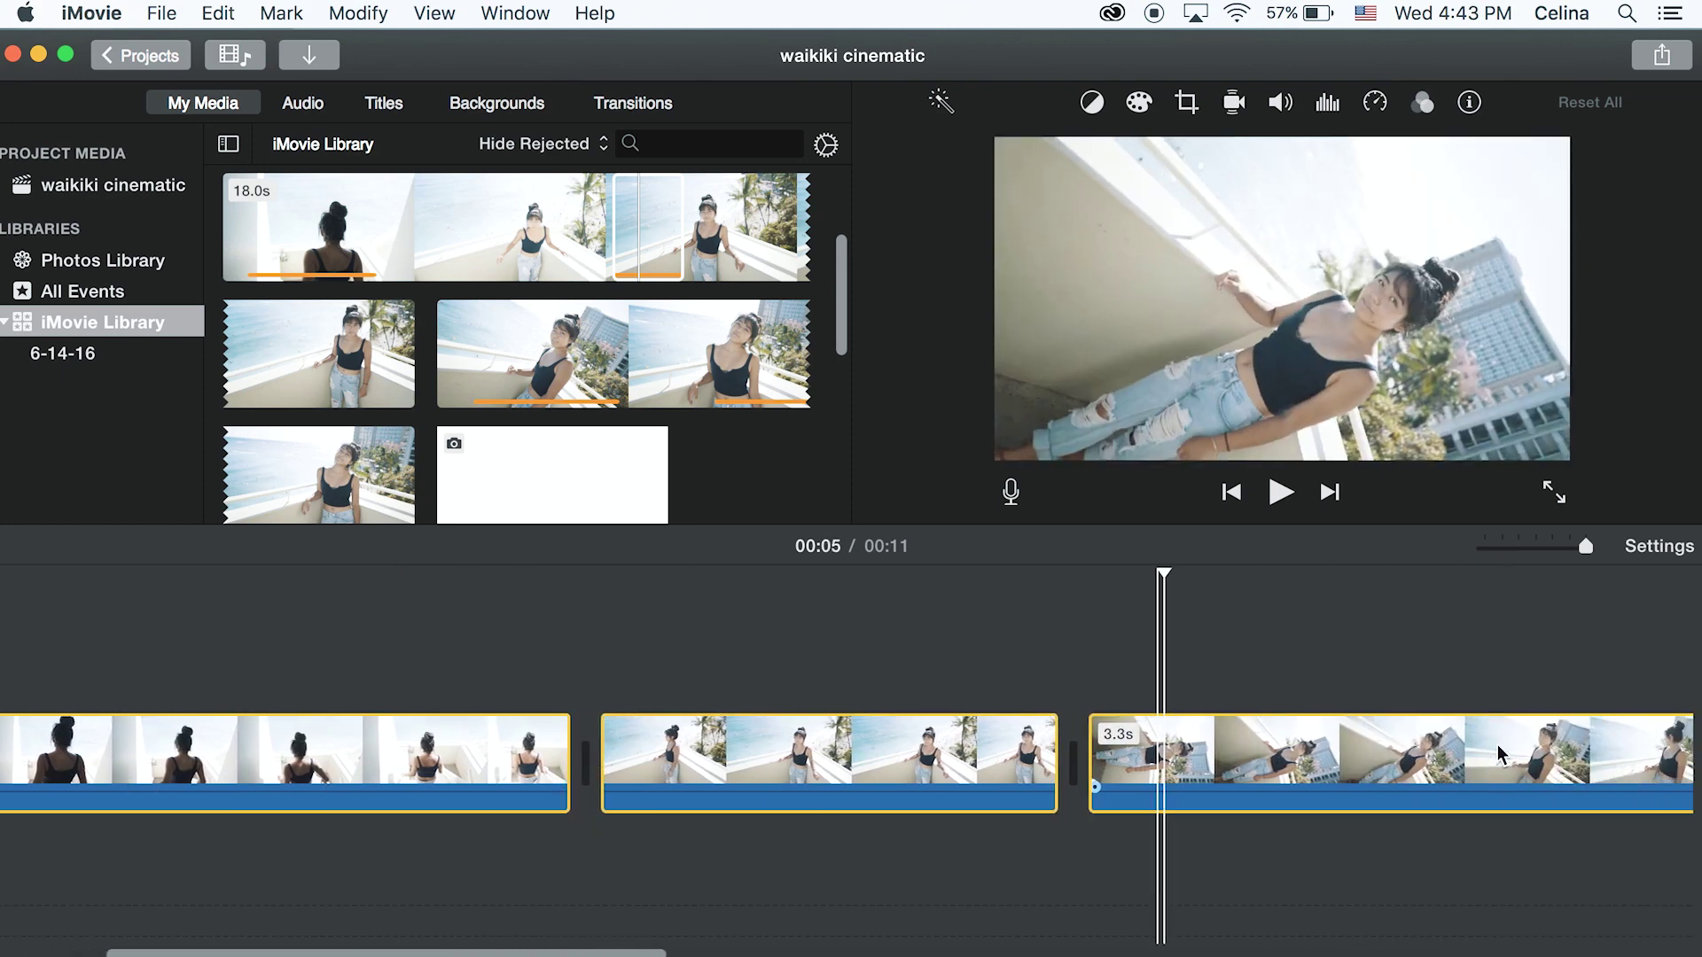
{"action": "scroll", "coordinate": [1500, 755], "scroll_direction": "right", "scroll_amount": 7}
{"action": "left_click", "coordinate": [1498, 753], "text": "shift"}
{"action": "scroll", "coordinate": [1498, 754], "scroll_direction": "right", "scroll_amount": 6}
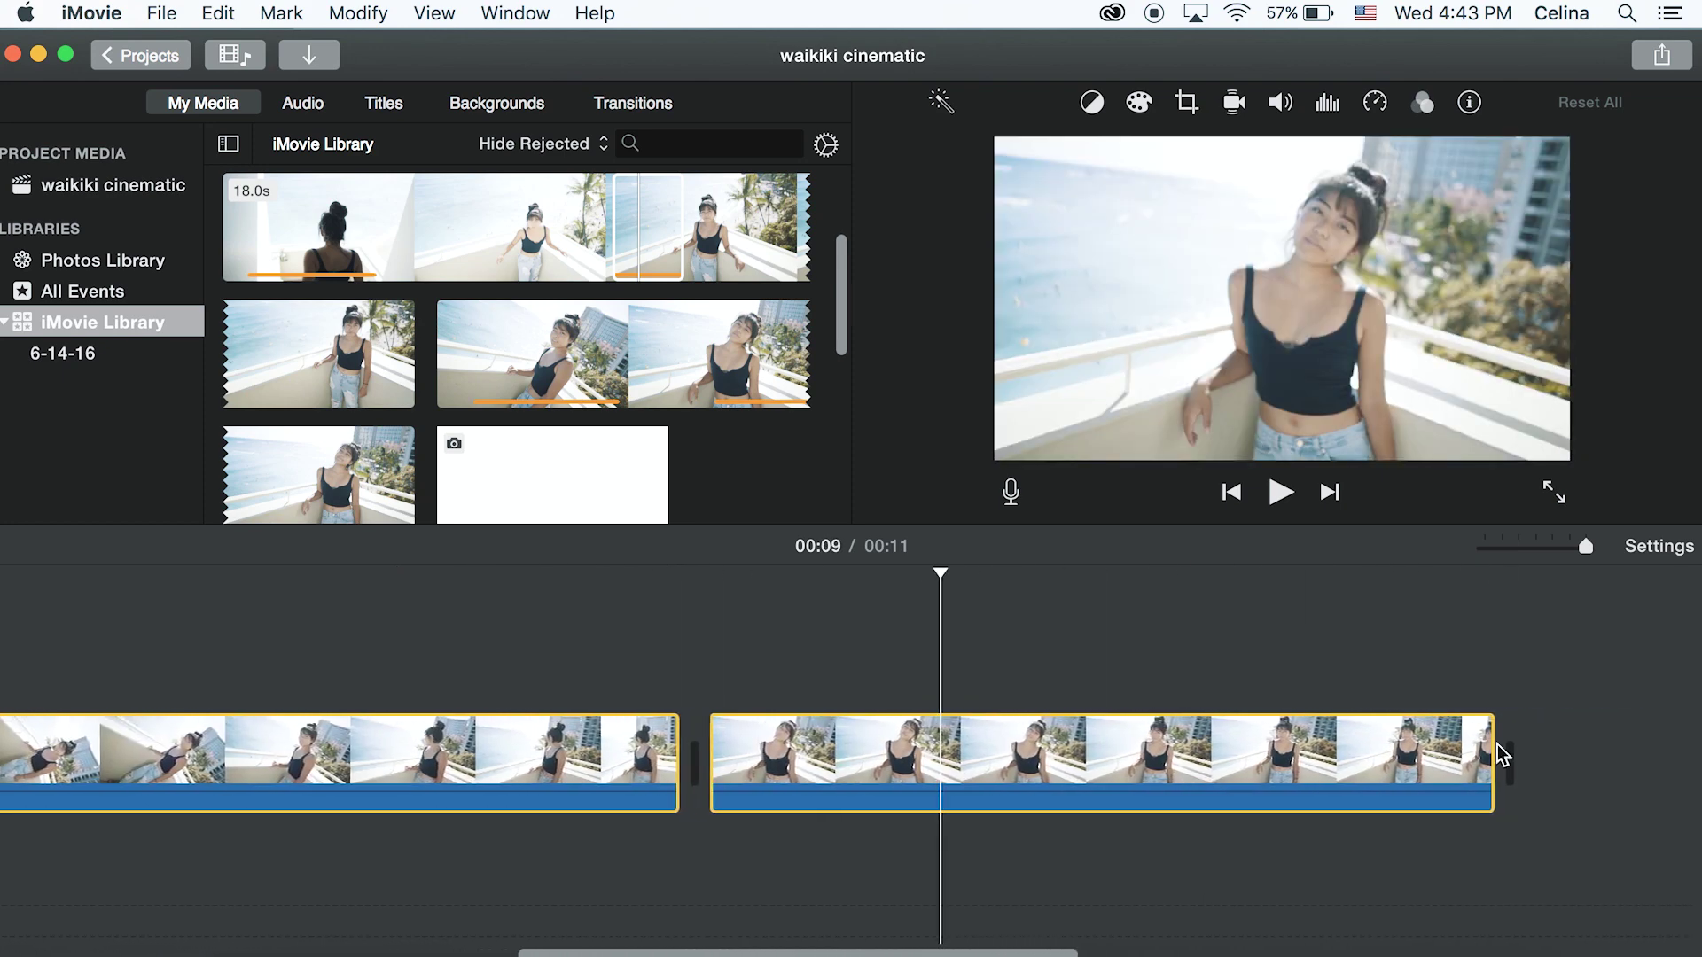
{"action": "scroll", "coordinate": [1500, 753], "scroll_direction": "right", "scroll_amount": 1}
{"action": "right_click", "coordinate": [1092, 776]}
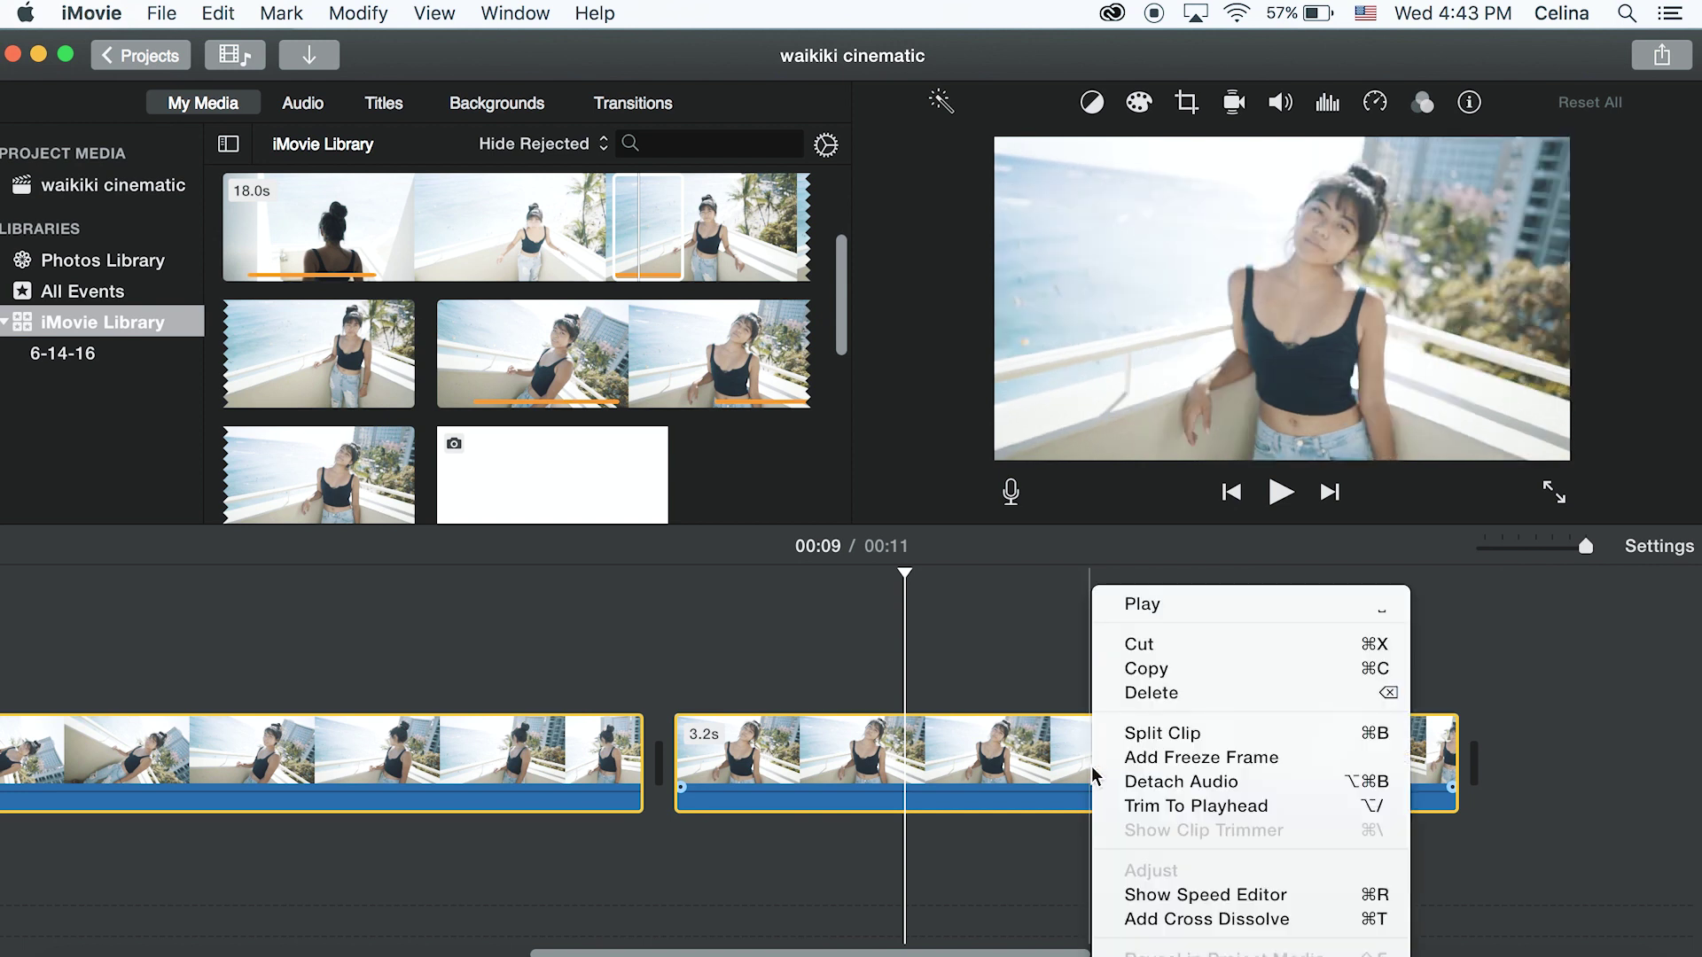
{"action": "left_click", "coordinate": [1179, 894]}
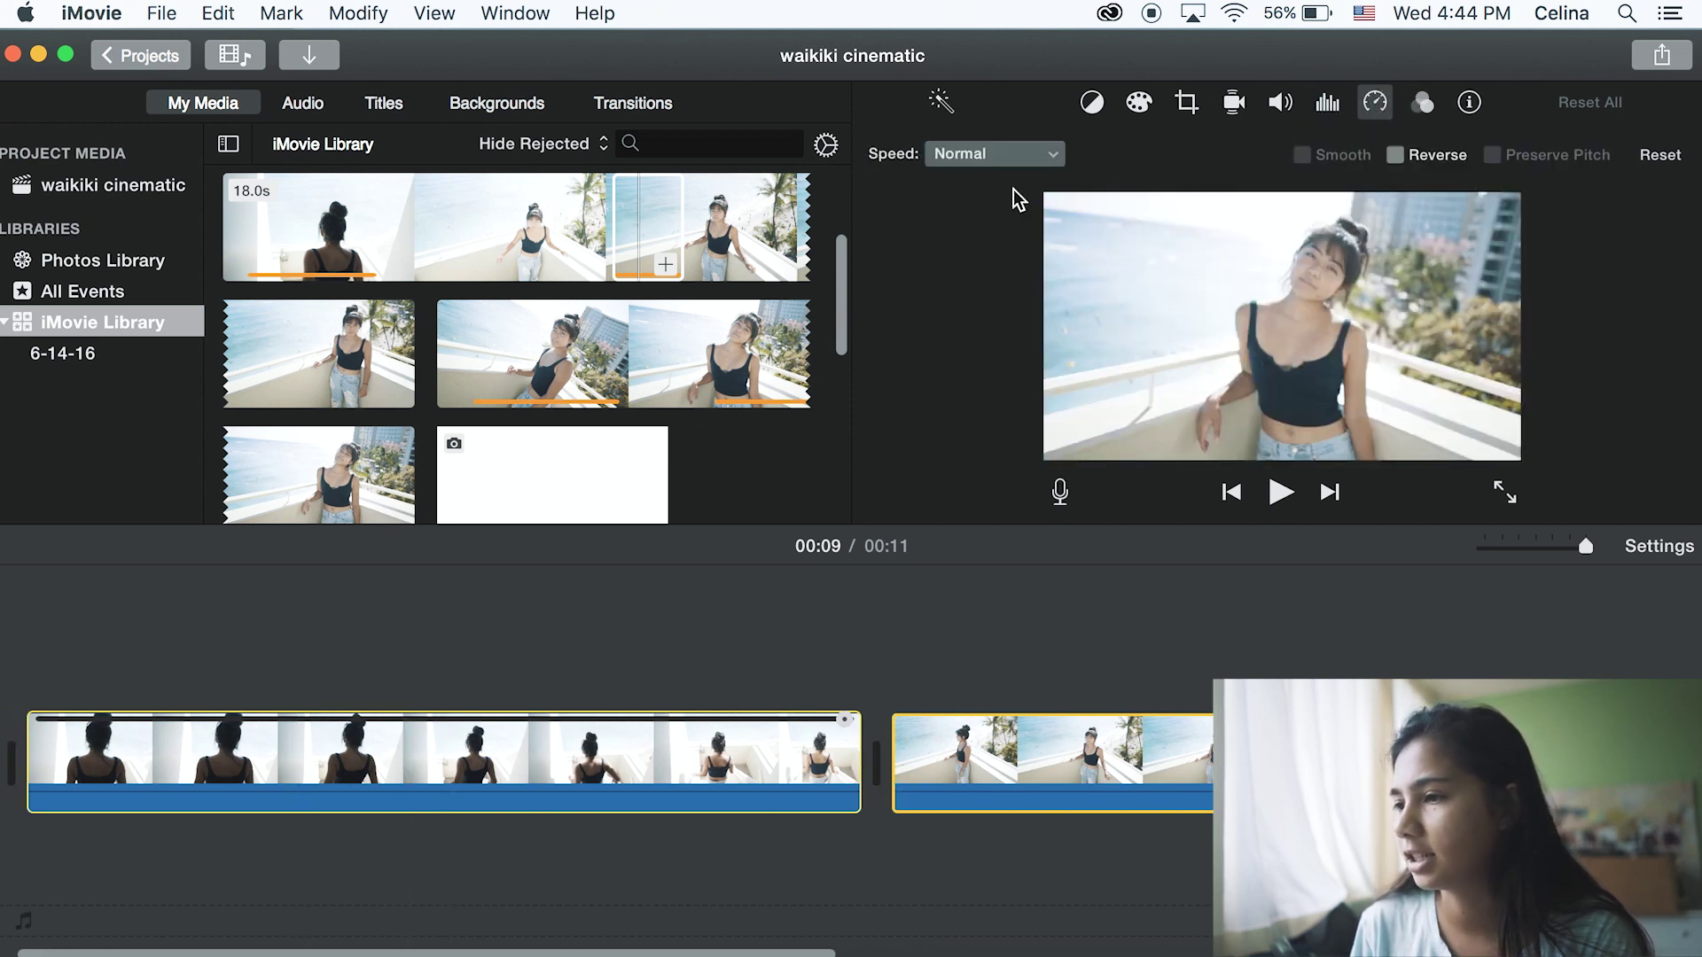
{"action": "left_click", "coordinate": [956, 156]}
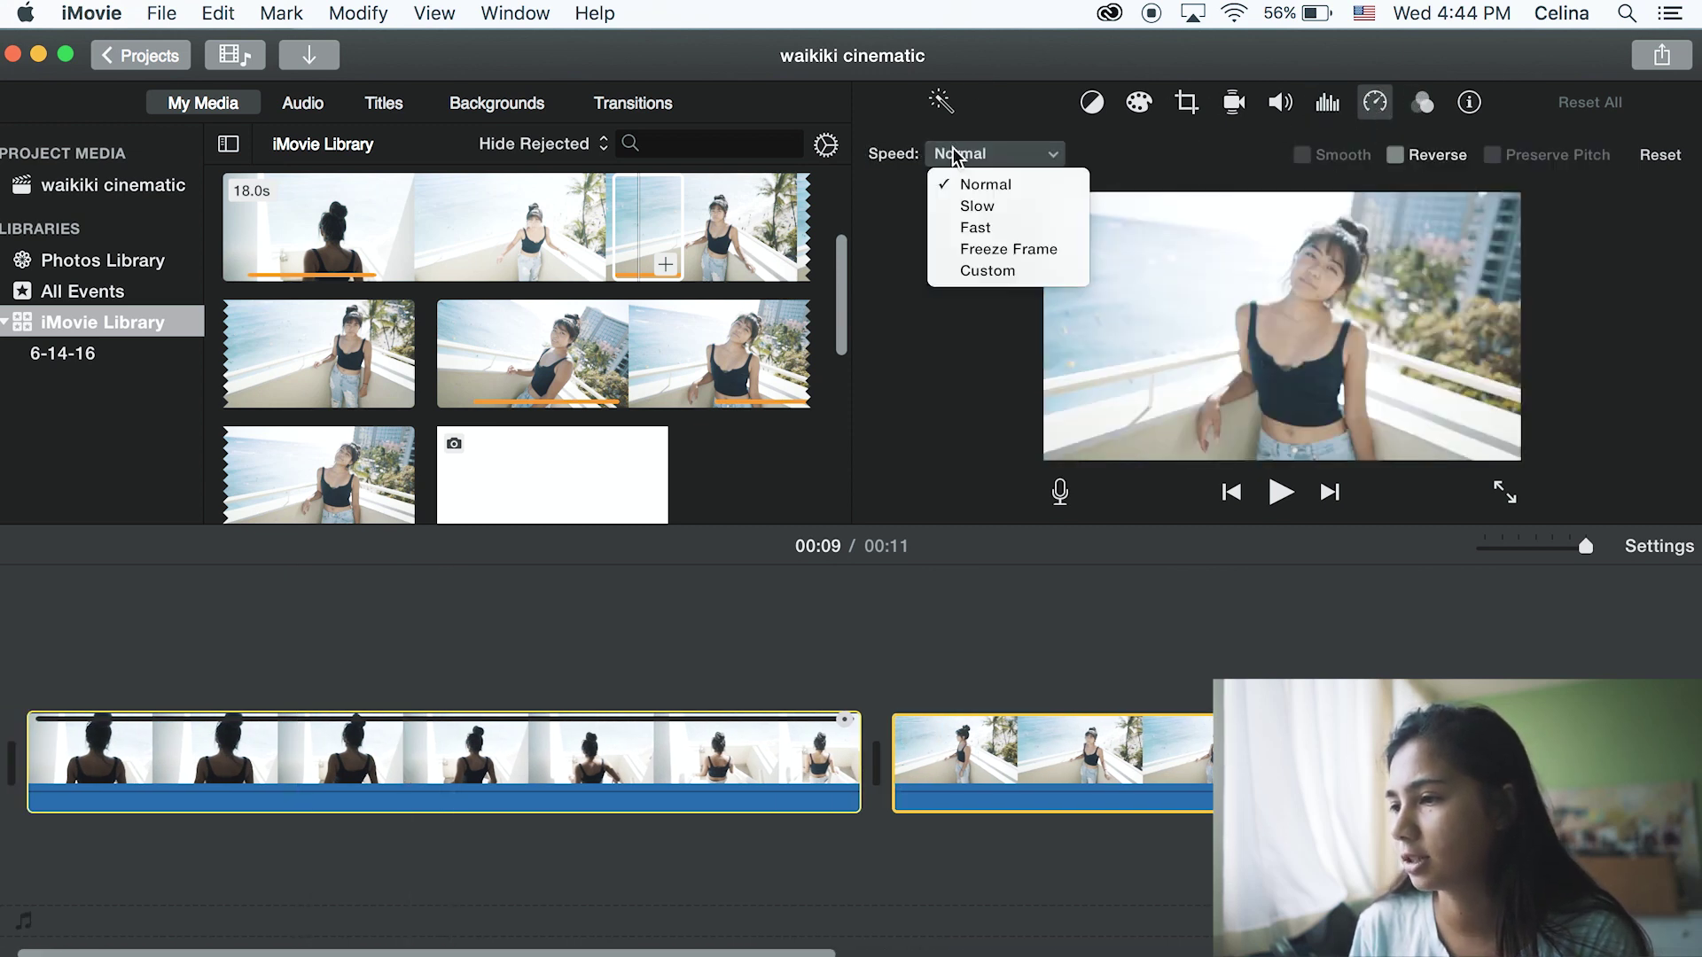
{"action": "left_click", "coordinate": [975, 206]}
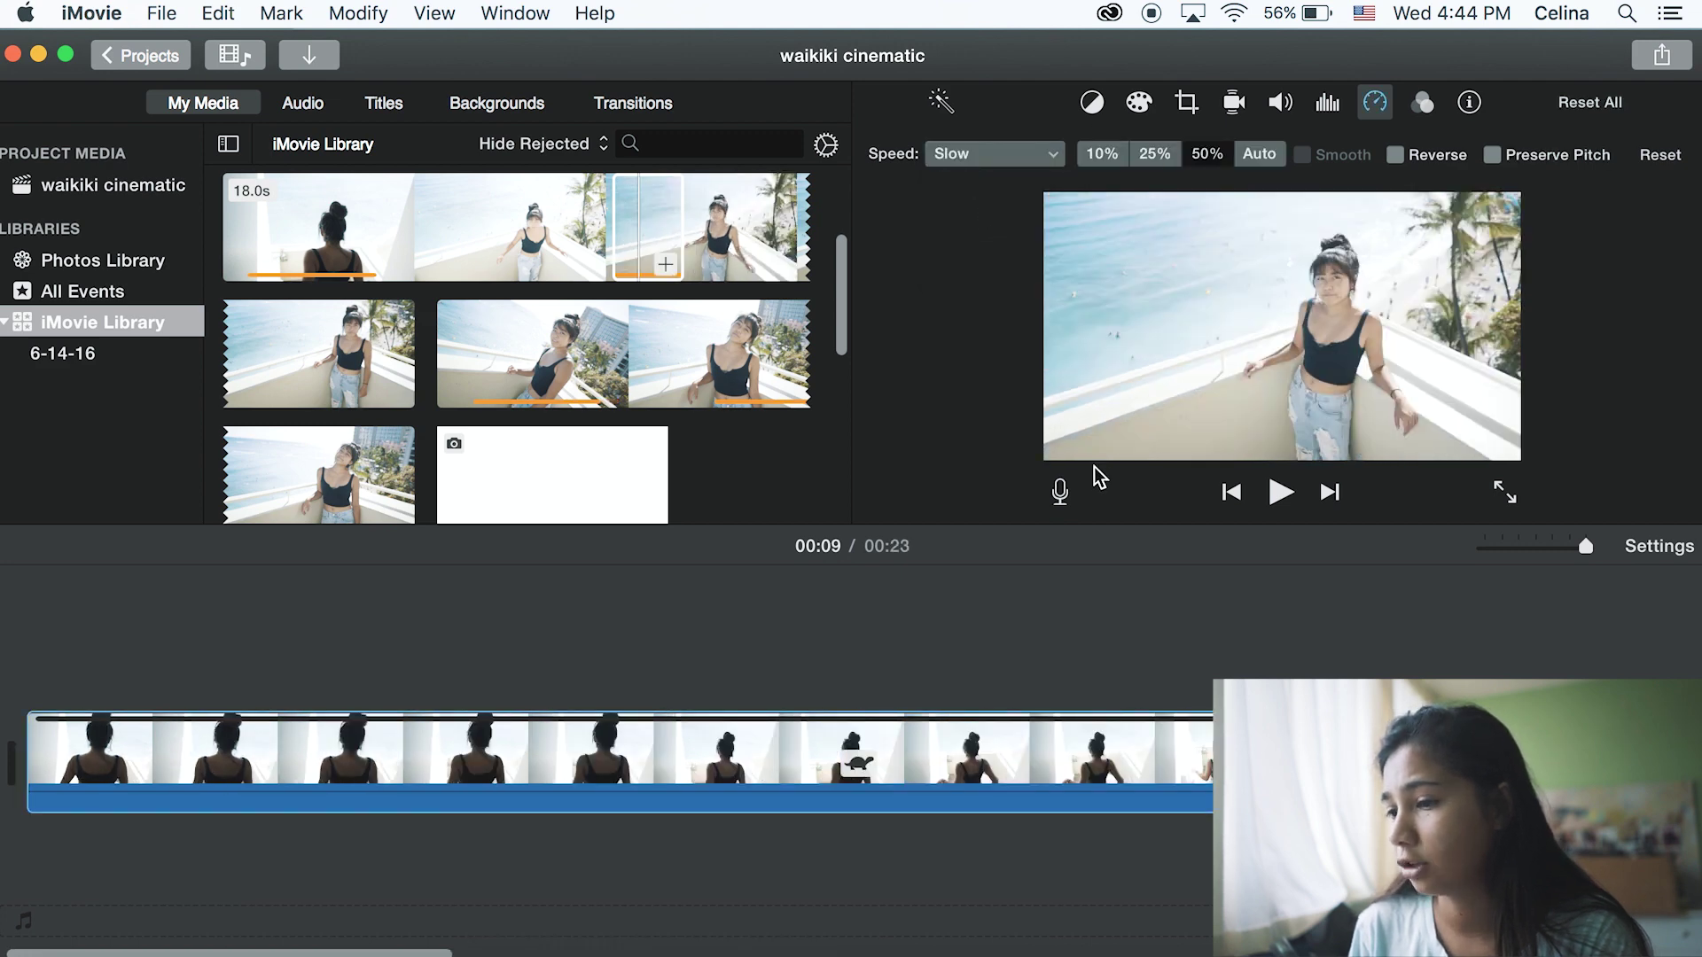
{"action": "scroll", "coordinate": [1119, 774], "scroll_direction": "right", "scroll_amount": 10}
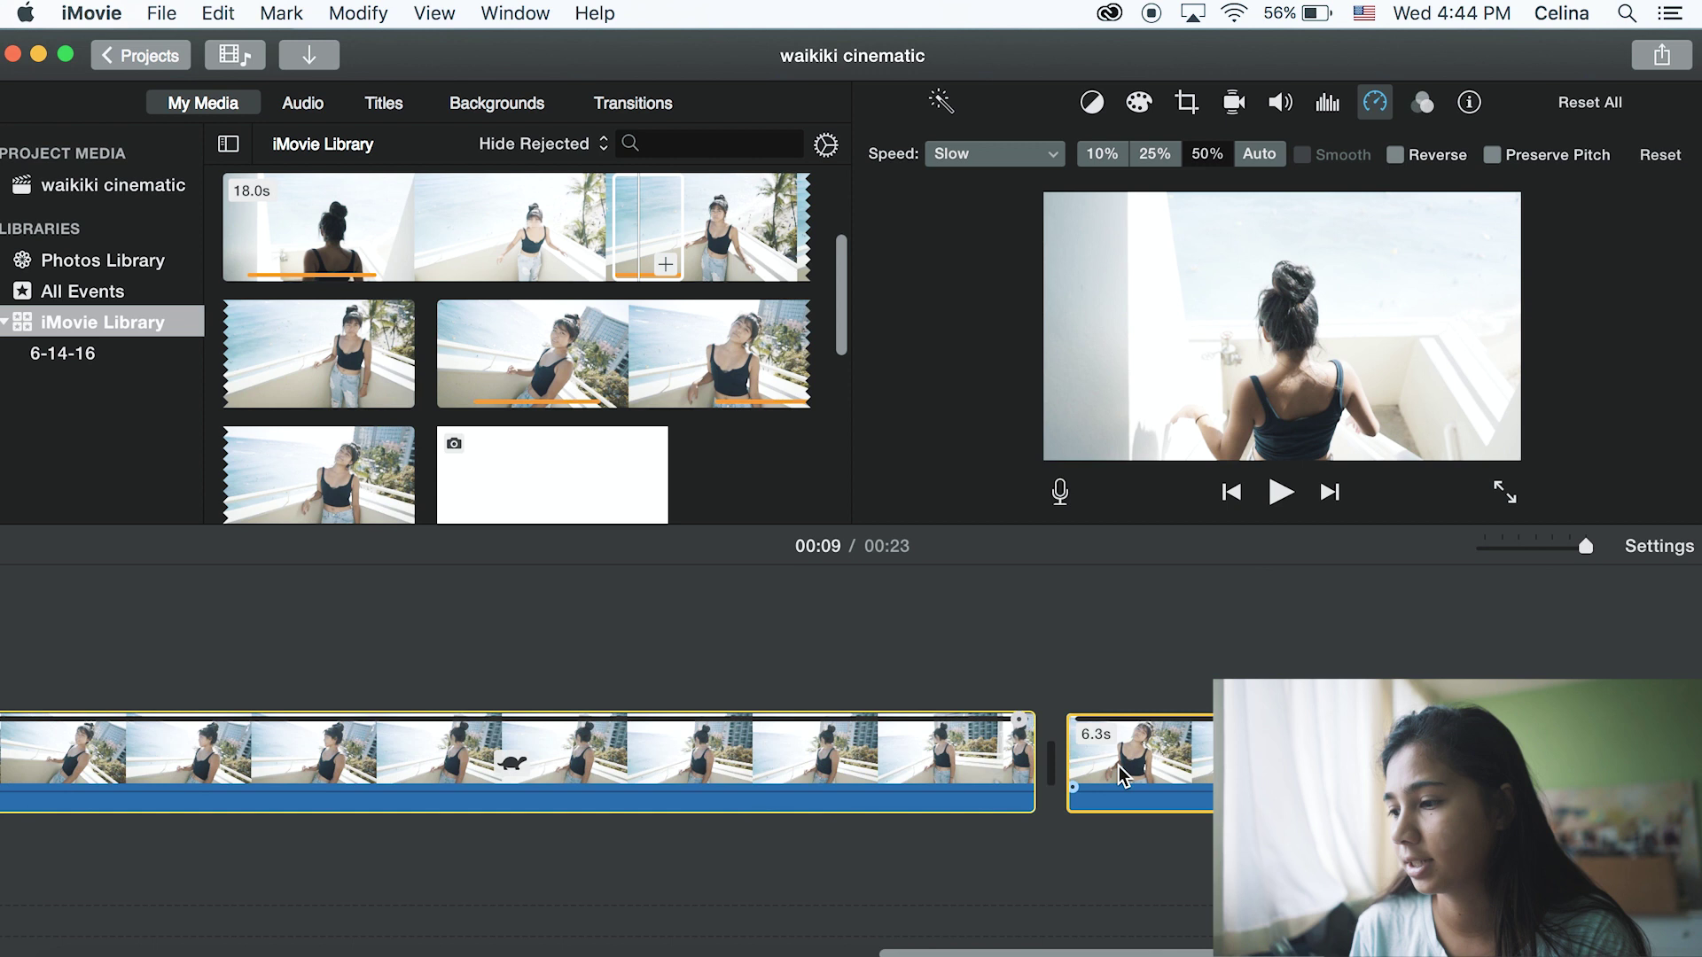
Trim the first timeline clip's end back to about 6 s, and shorten its start so the clip lasts about 4.5 s.
{"action": "scroll", "coordinate": [1124, 776], "scroll_direction": "left", "scroll_amount": 10}
{"action": "left_click", "coordinate": [843, 611]}
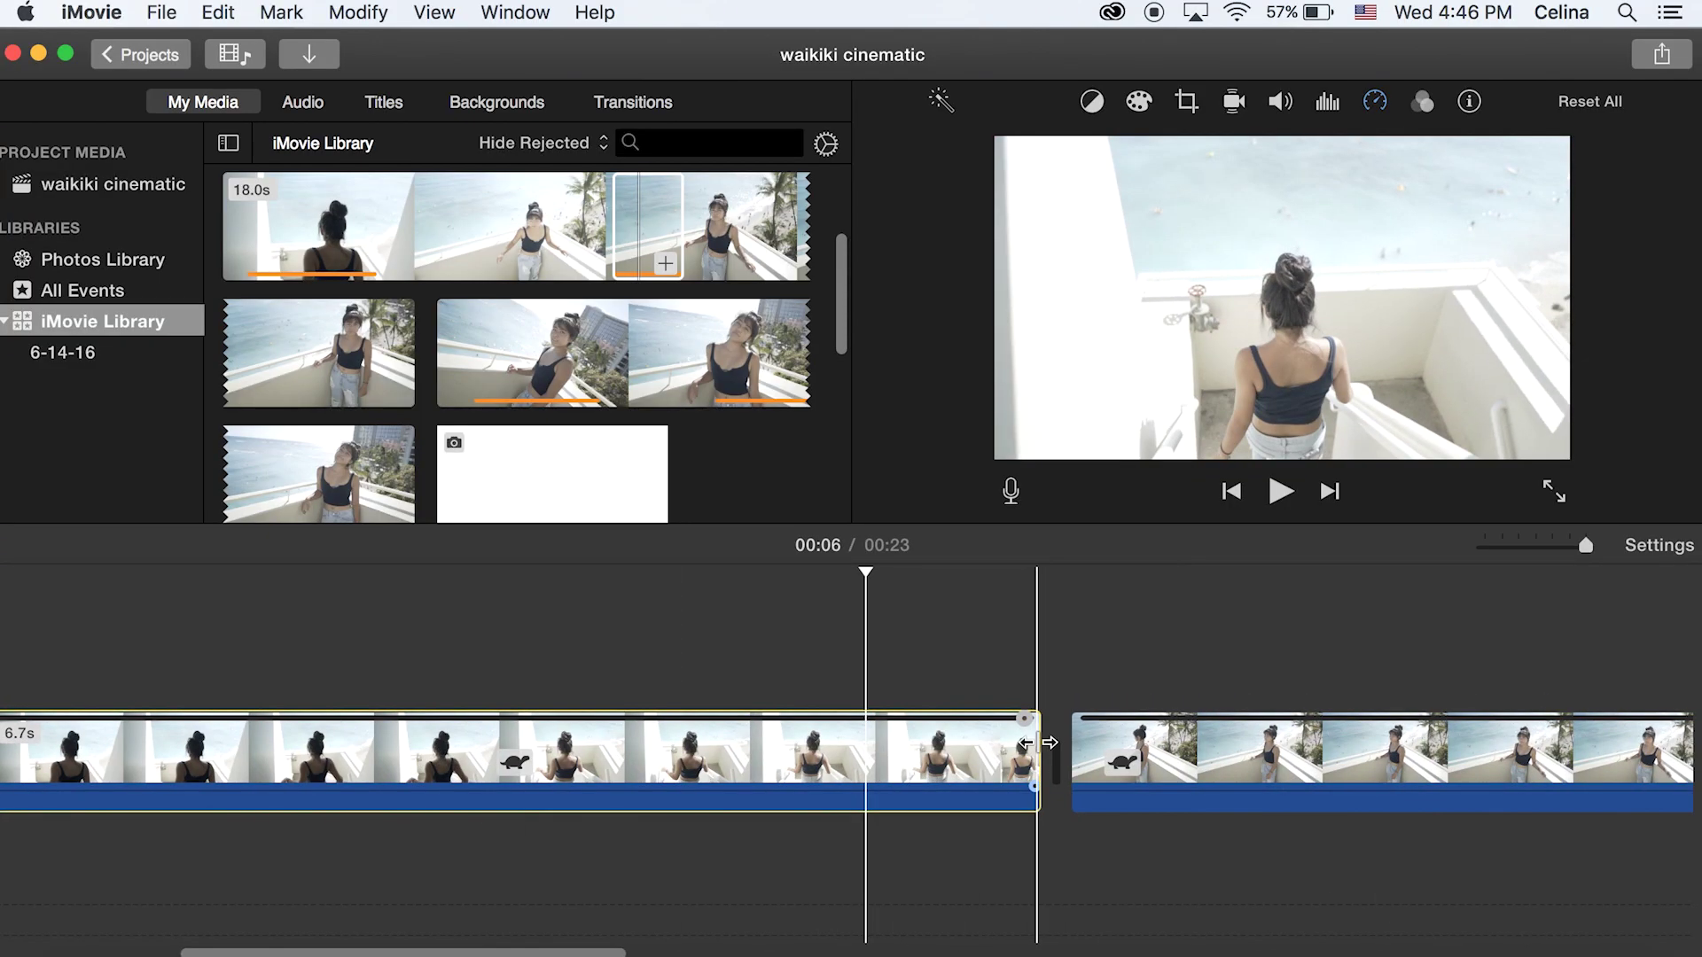
{"action": "left_click_drag", "start_coordinate": [1037, 764], "coordinate": [866, 764]}
{"action": "scroll", "coordinate": [764, 640], "scroll_direction": "left", "scroll_amount": 10}
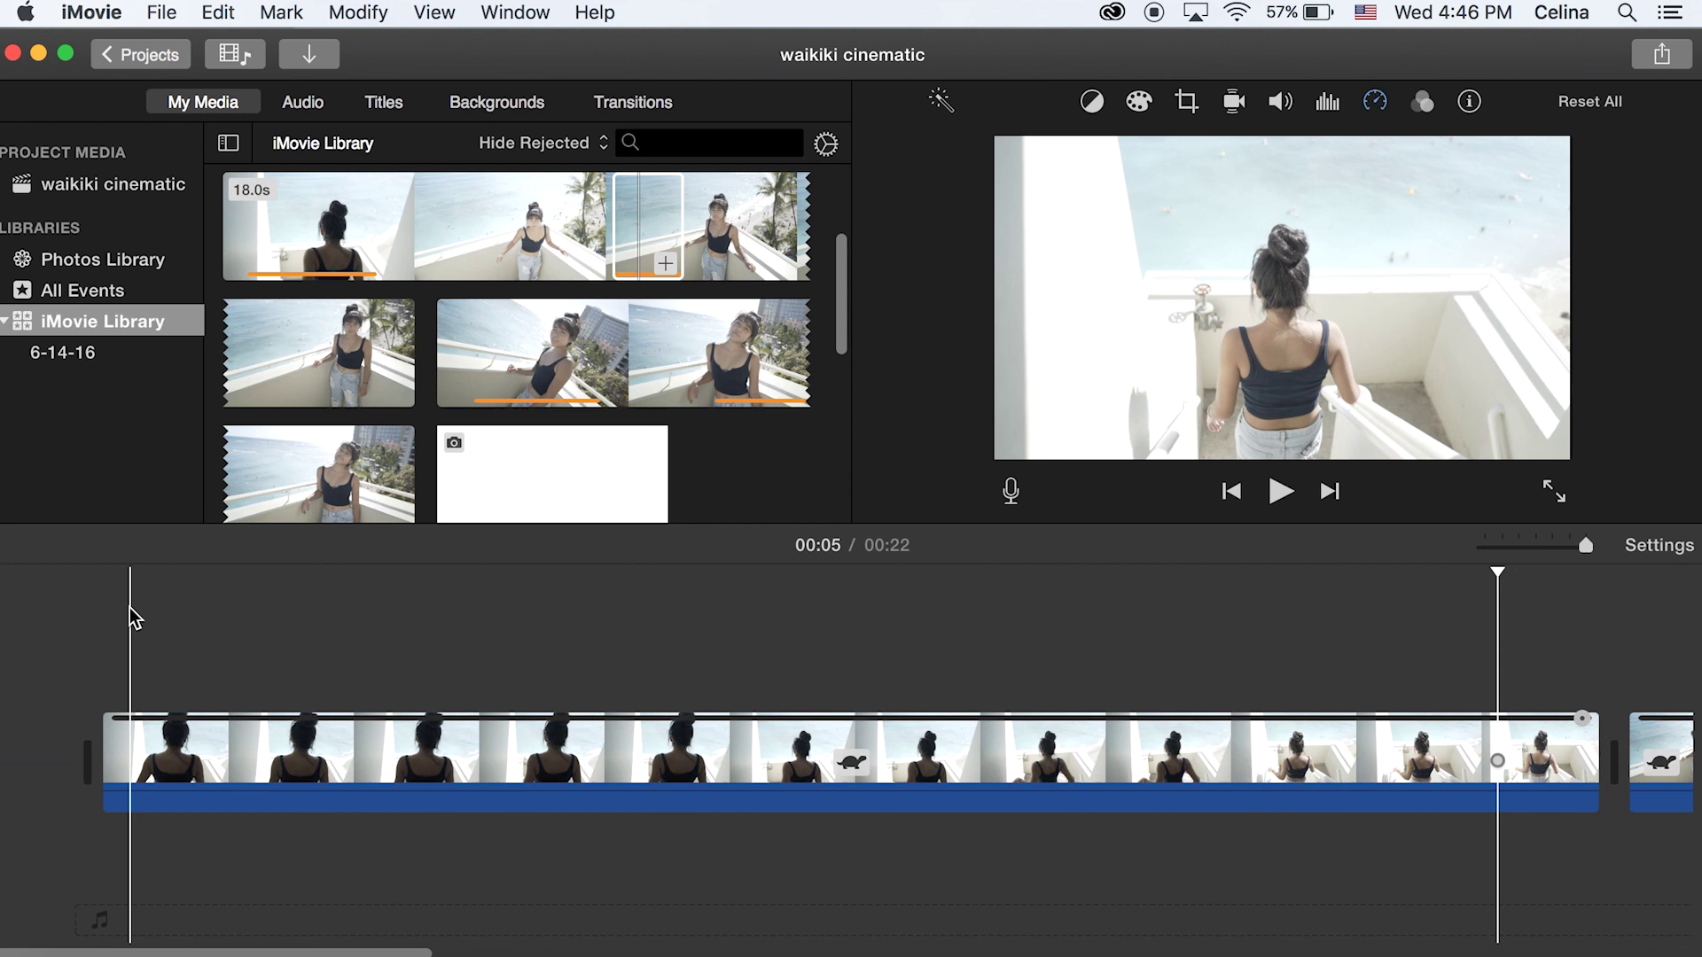
{"action": "left_click", "coordinate": [133, 623]}
{"action": "key", "text": "space"}
Play through to the second timeline clip and trim its end so it lasts about 2.4 s.
{"action": "key", "text": "space"}
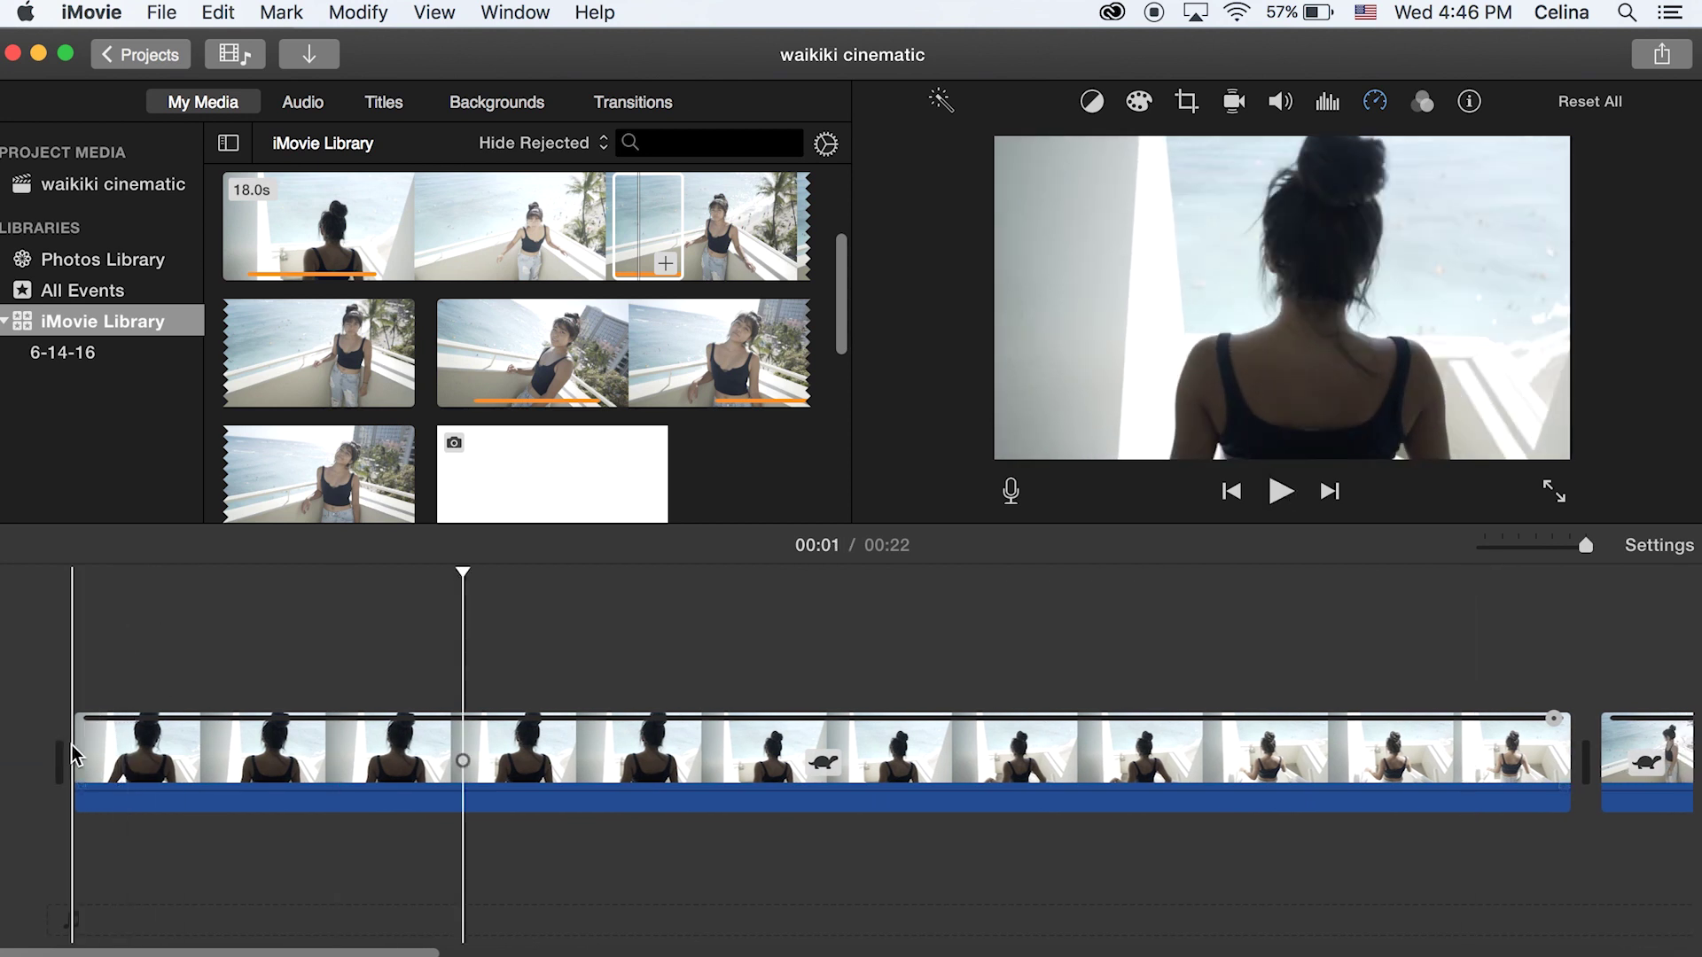
{"action": "left_click_drag", "start_coordinate": [75, 746], "coordinate": [448, 750]}
{"action": "key", "text": "space"}
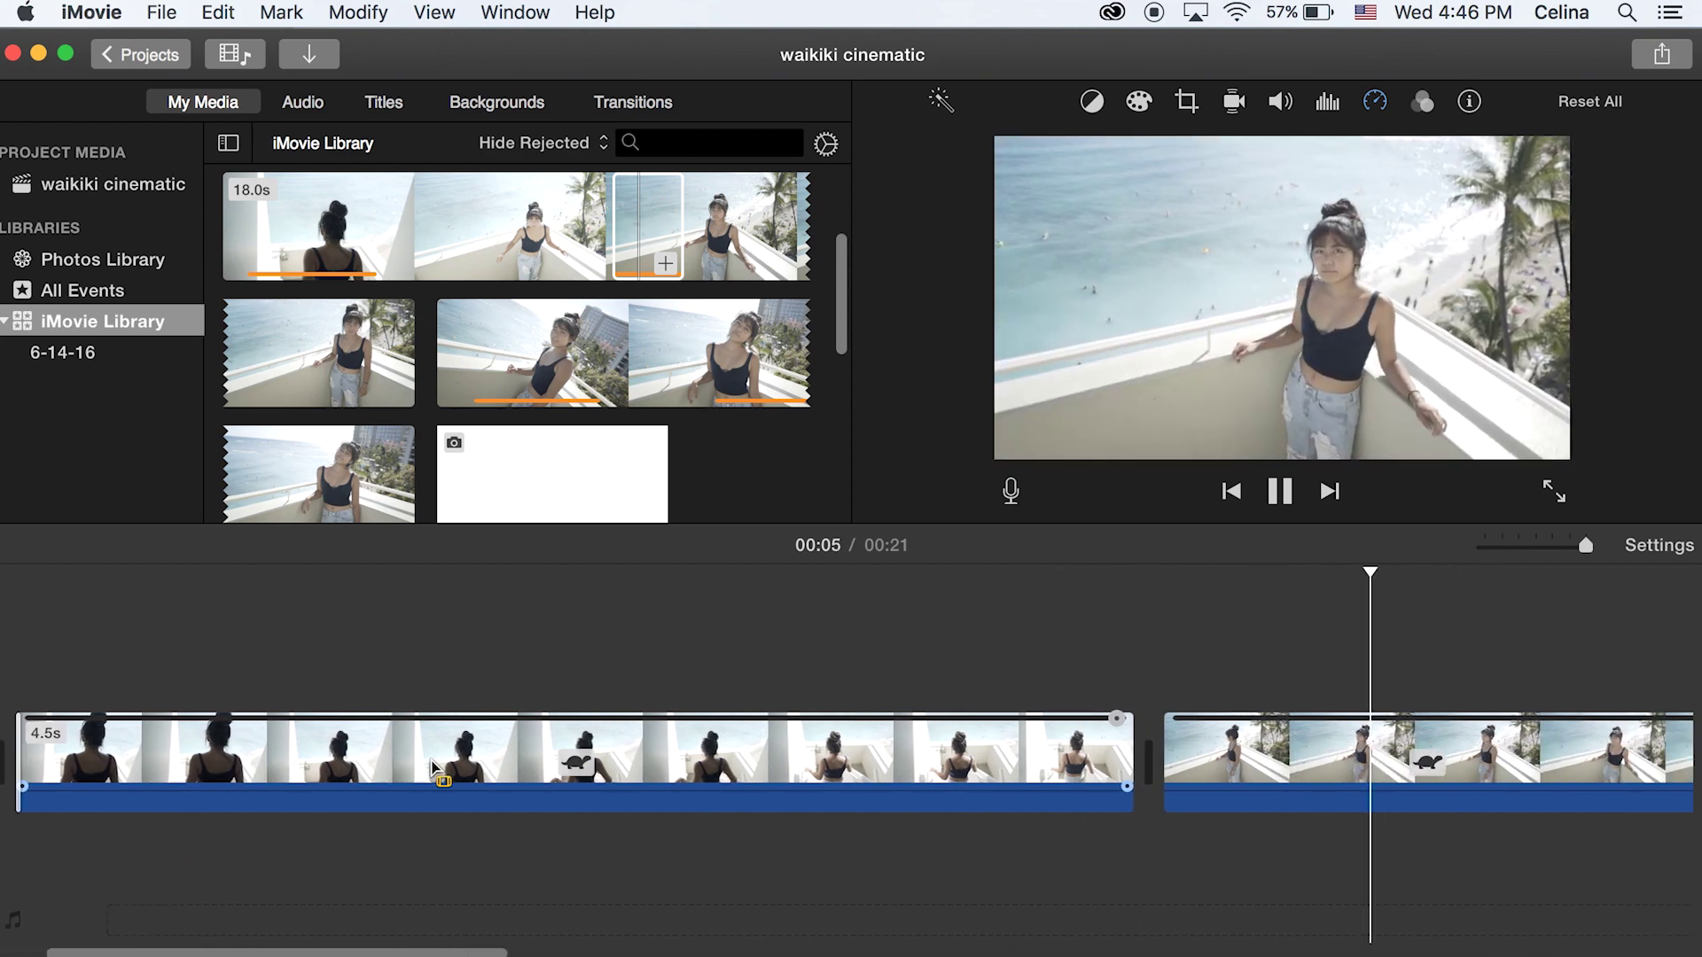
{"action": "key", "text": "space"}
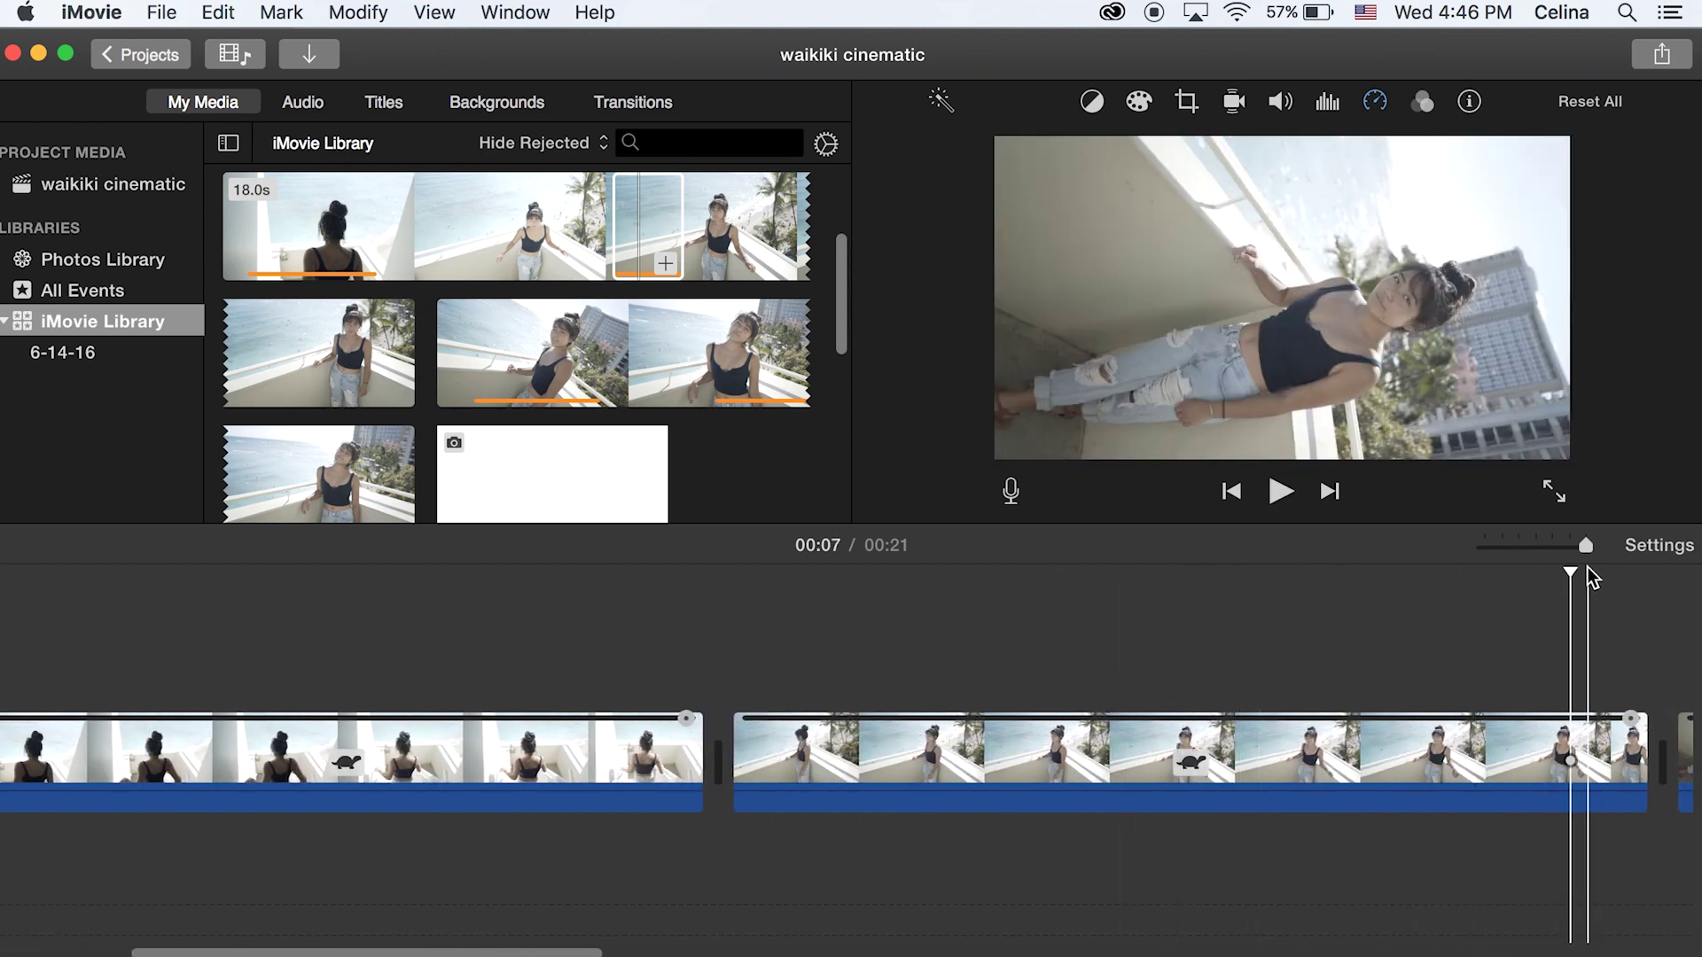
{"action": "left_click_drag", "start_coordinate": [1682, 749], "coordinate": [1321, 768]}
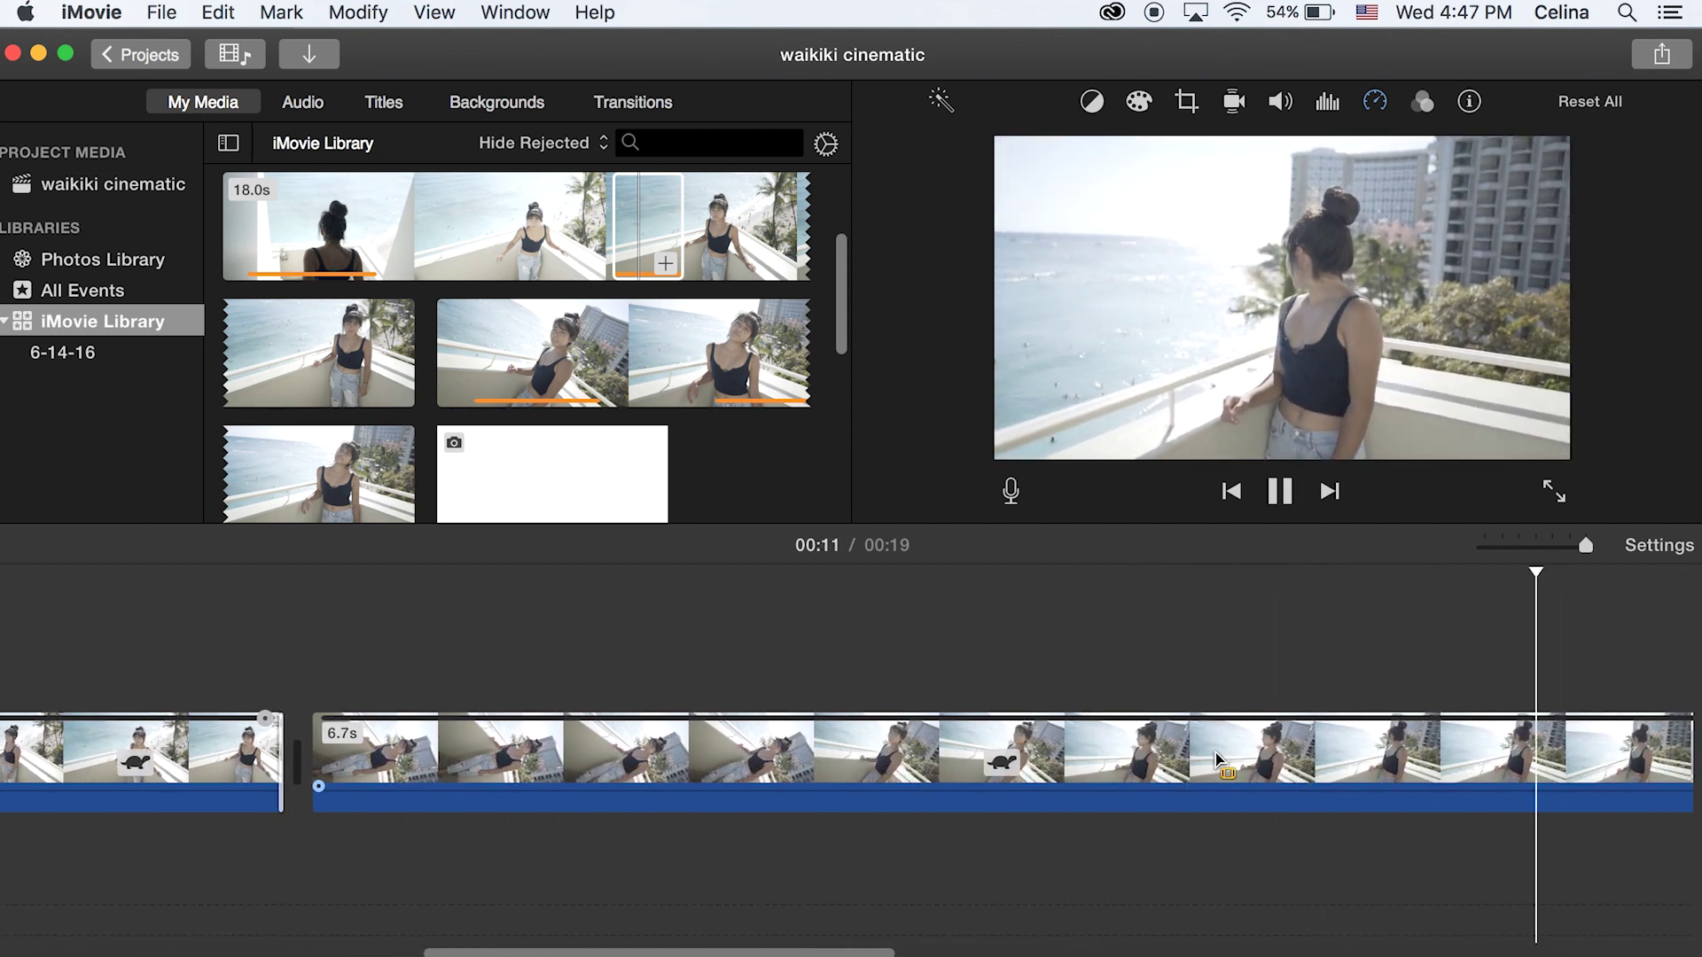
Split the third timeline clip at about 12 s, just as the camera moves around the woman on the balcony.
{"action": "key", "text": "space"}
{"action": "scroll", "coordinate": [786, 684], "scroll_direction": "right", "scroll_amount": 5}
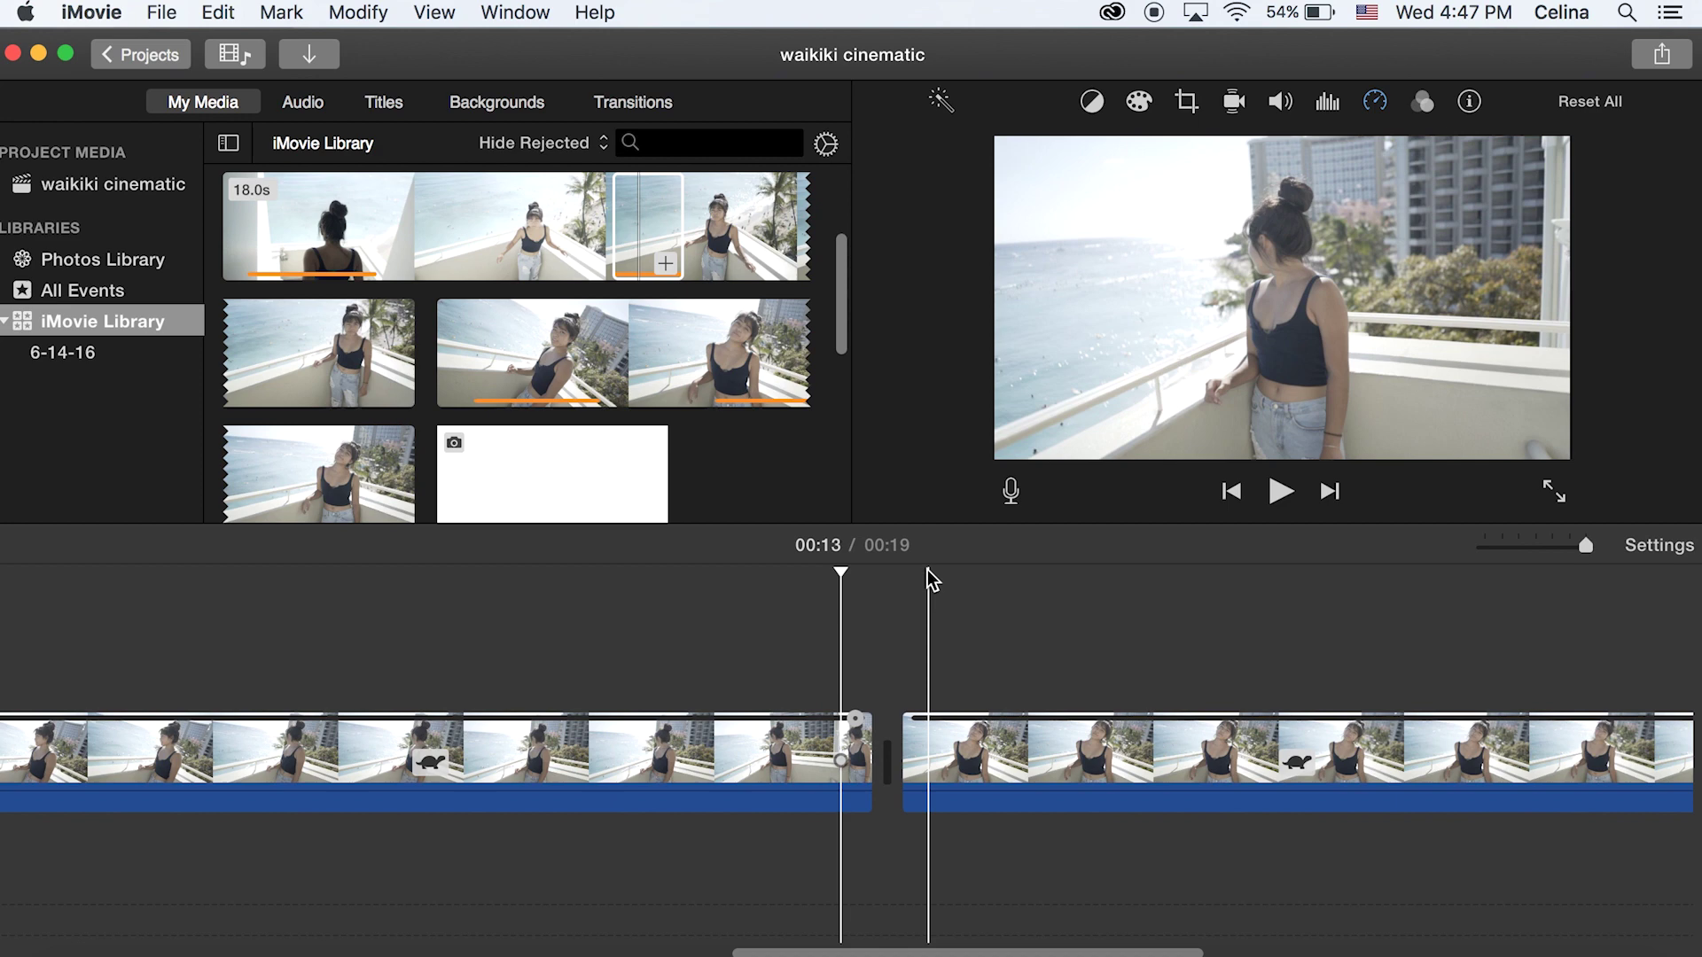
{"action": "right_click", "coordinate": [533, 758]}
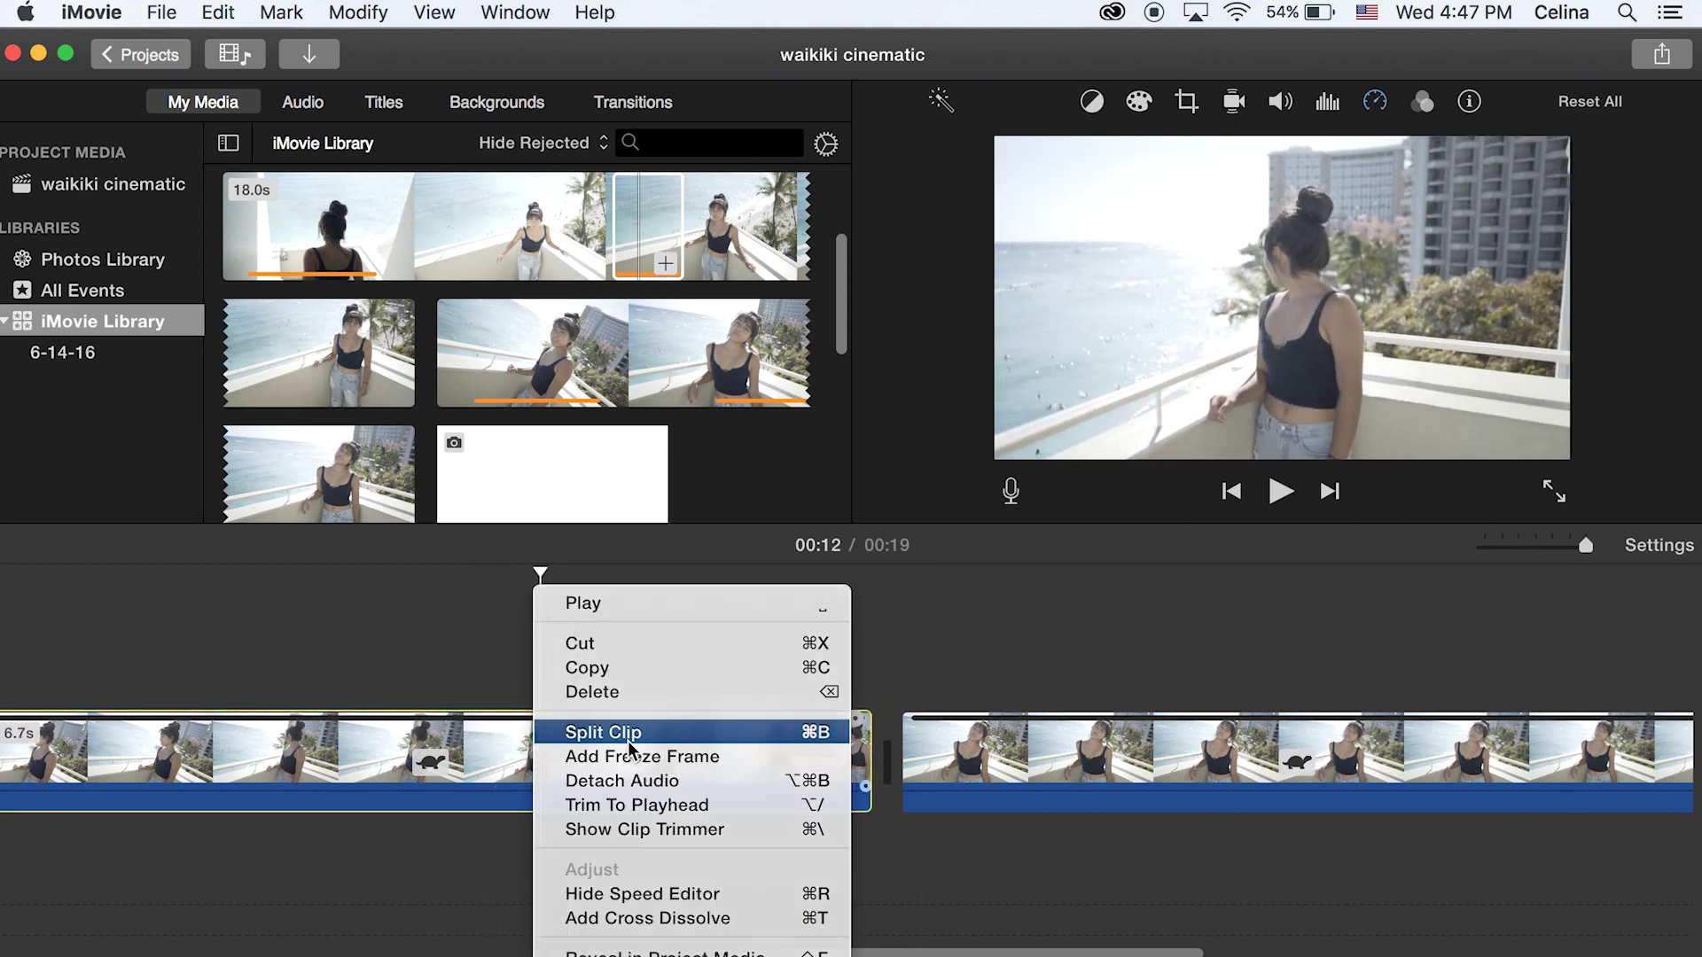
{"action": "left_click", "coordinate": [603, 623]}
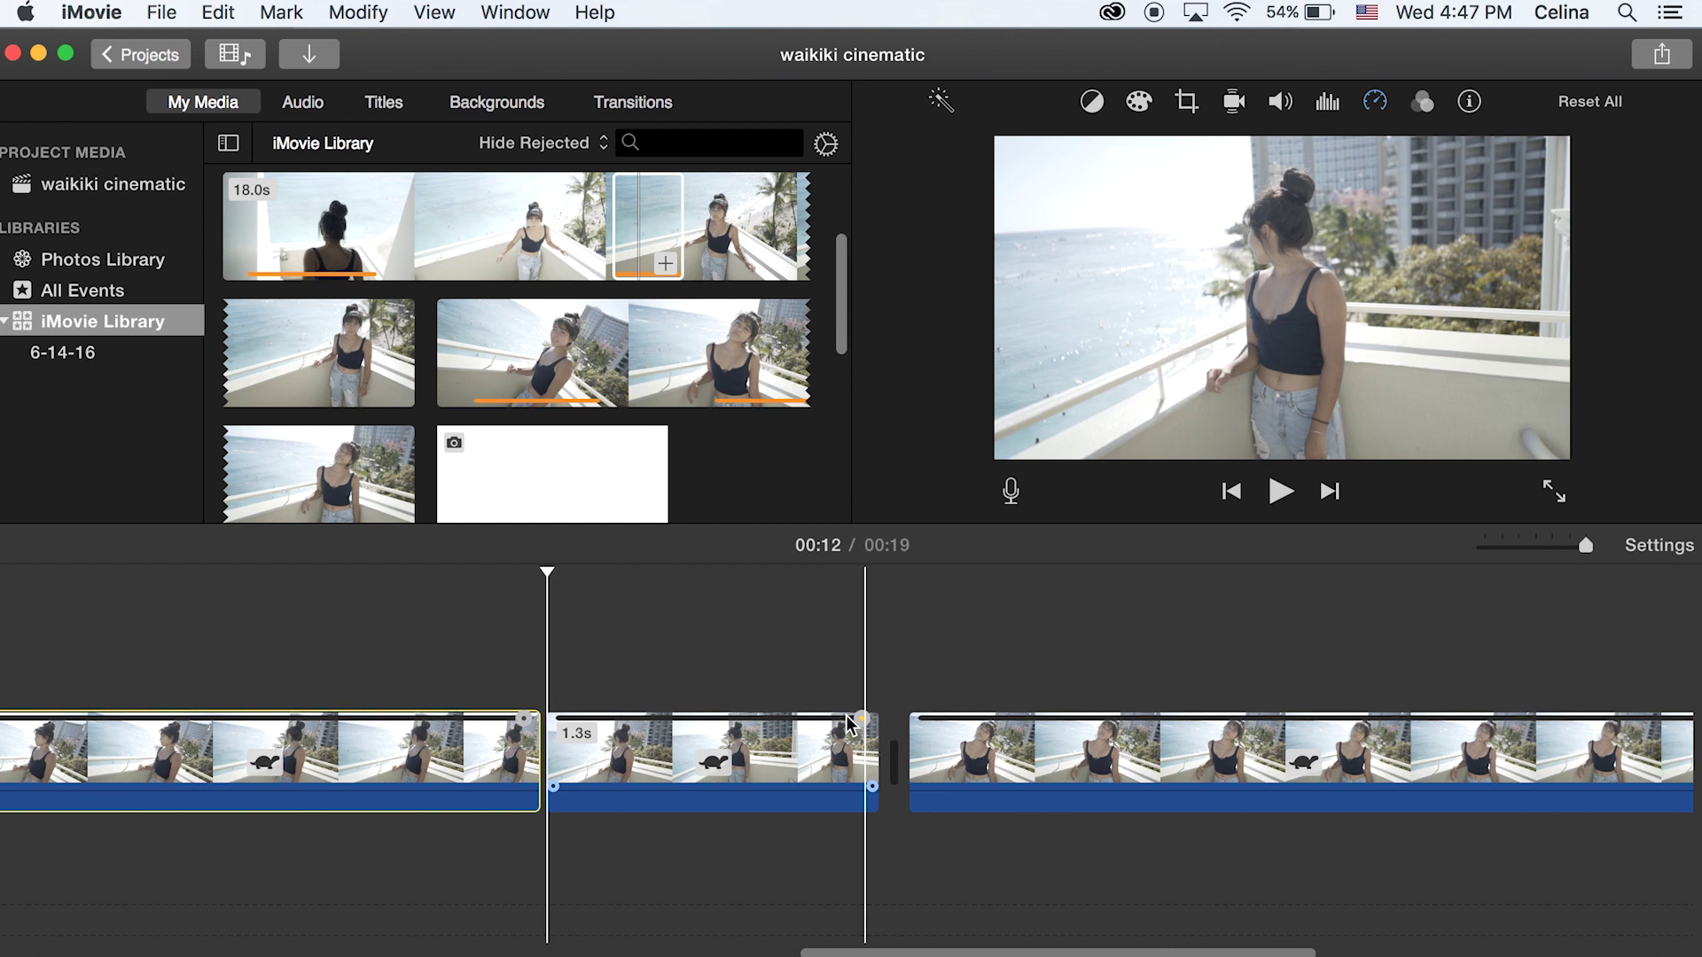
Speed up the short piece after the split with its speed handle and play back the transition into the next clip.
{"action": "left_click_drag", "start_coordinate": [851, 725], "coordinate": [619, 720]}
{"action": "key", "text": "space"}
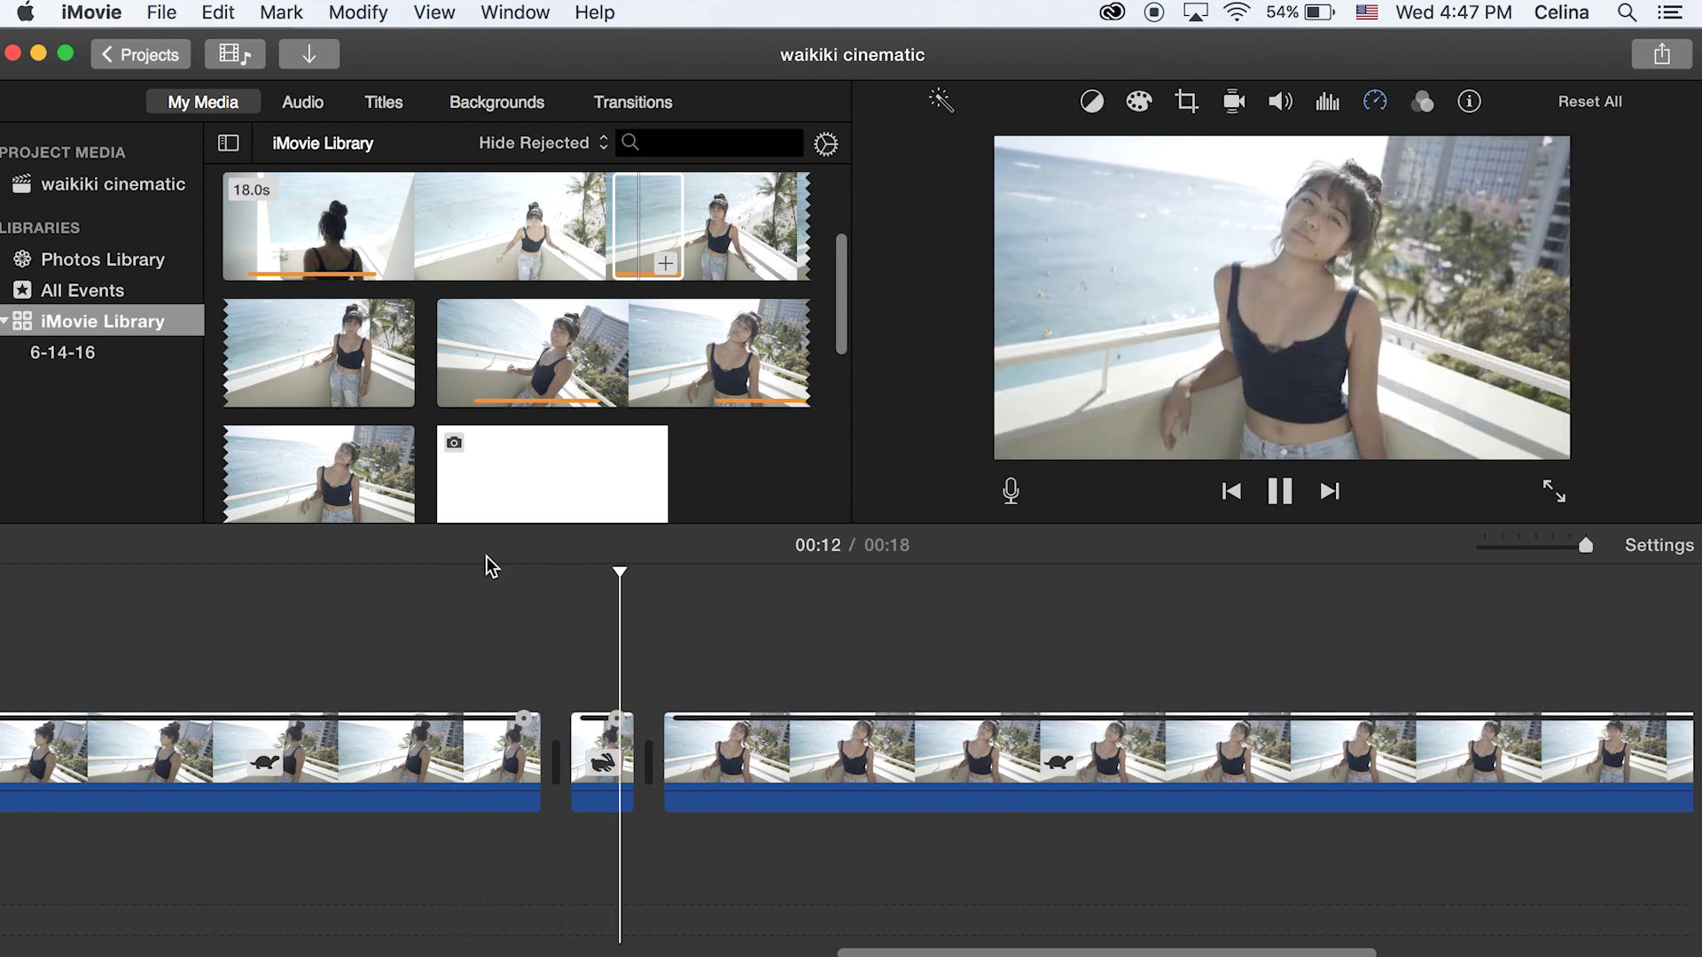
{"action": "key", "text": "space"}
{"action": "key", "text": "space"}
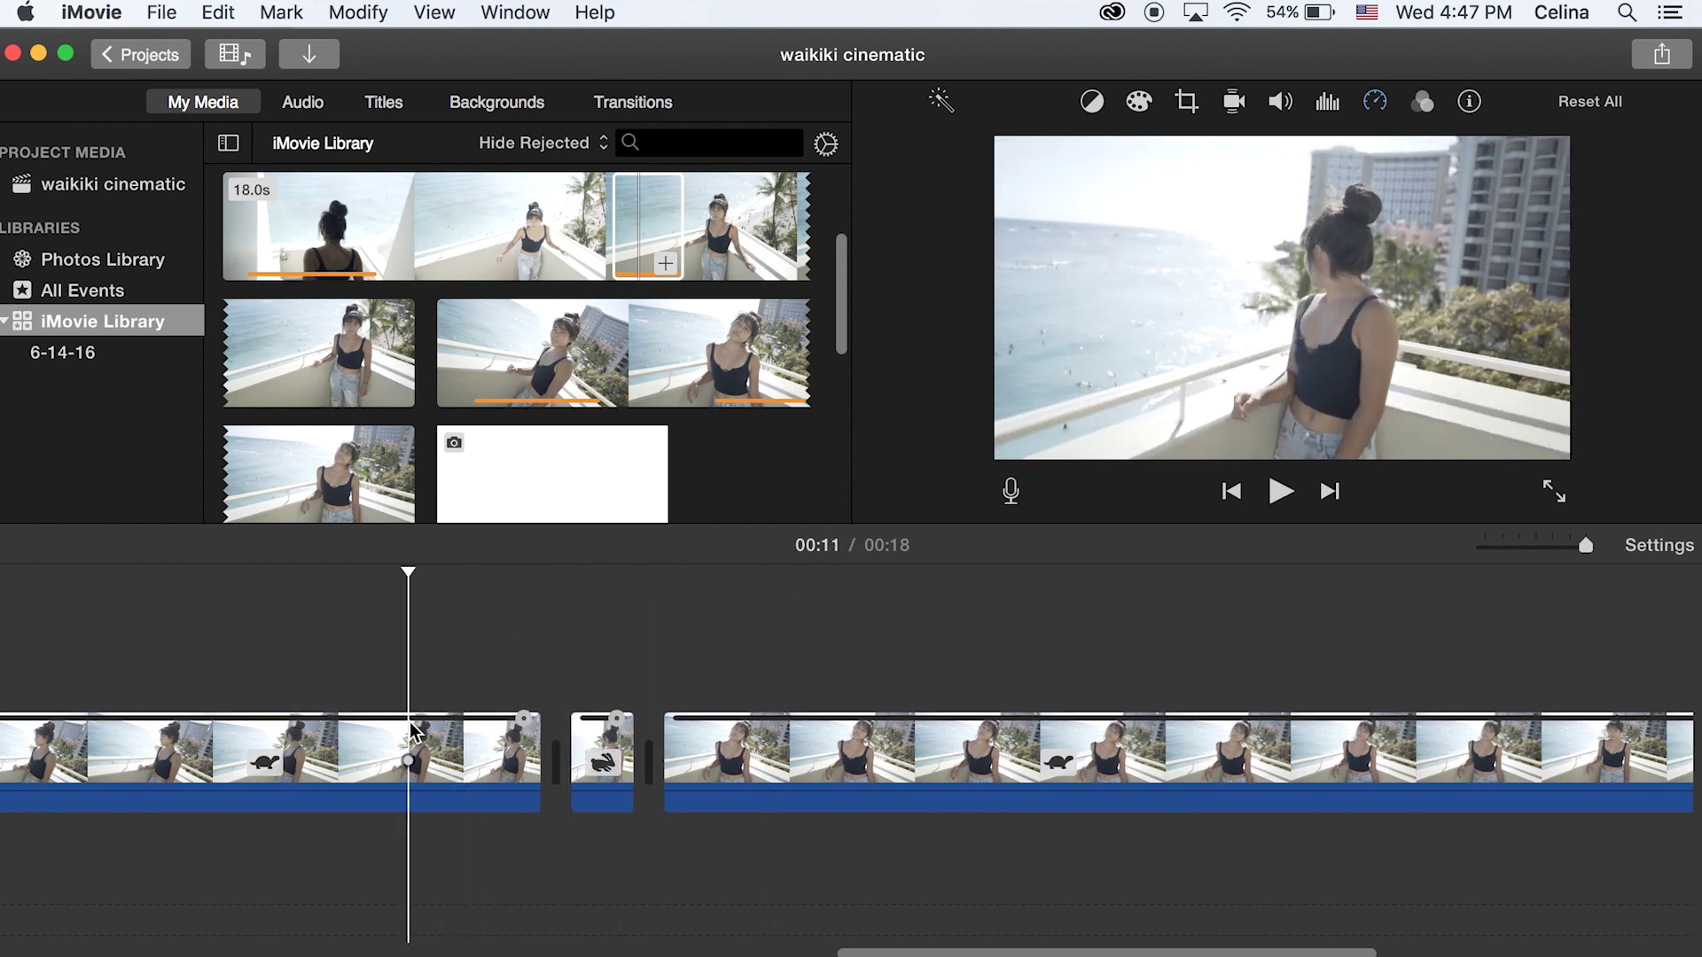
{"action": "key", "text": "space"}
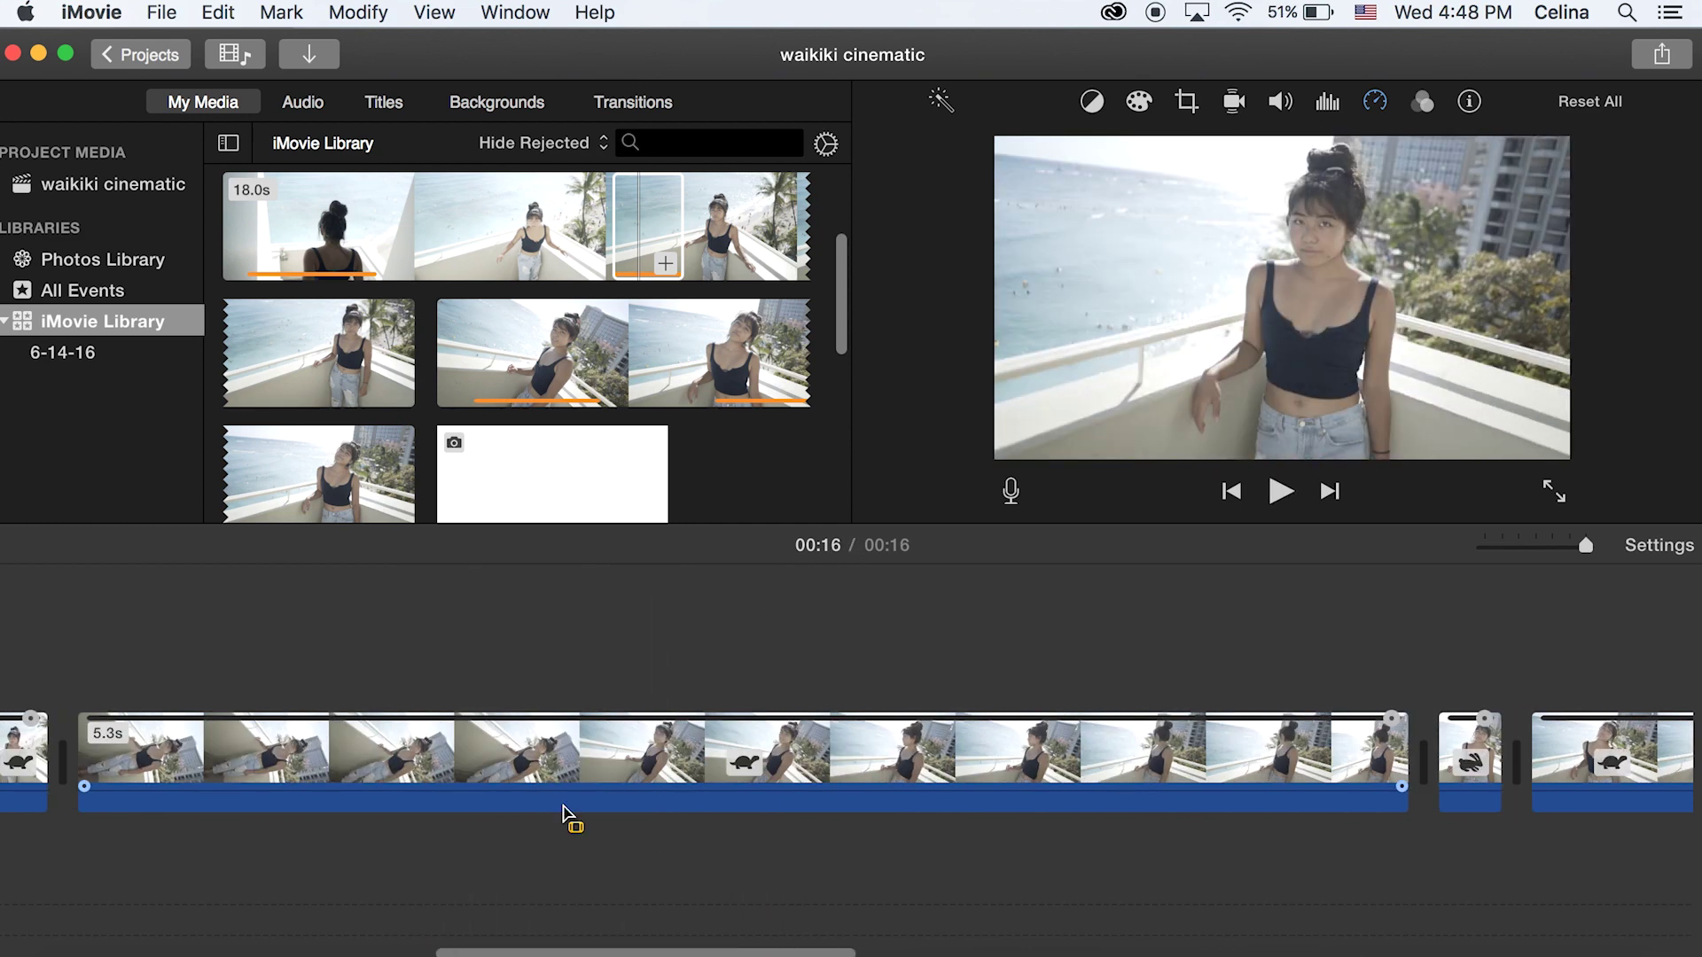
Select the first timeline clip of the woman on the balcony and open its color correction controls.
{"action": "scroll", "coordinate": [407, 628], "scroll_direction": "left", "scroll_amount": 10}
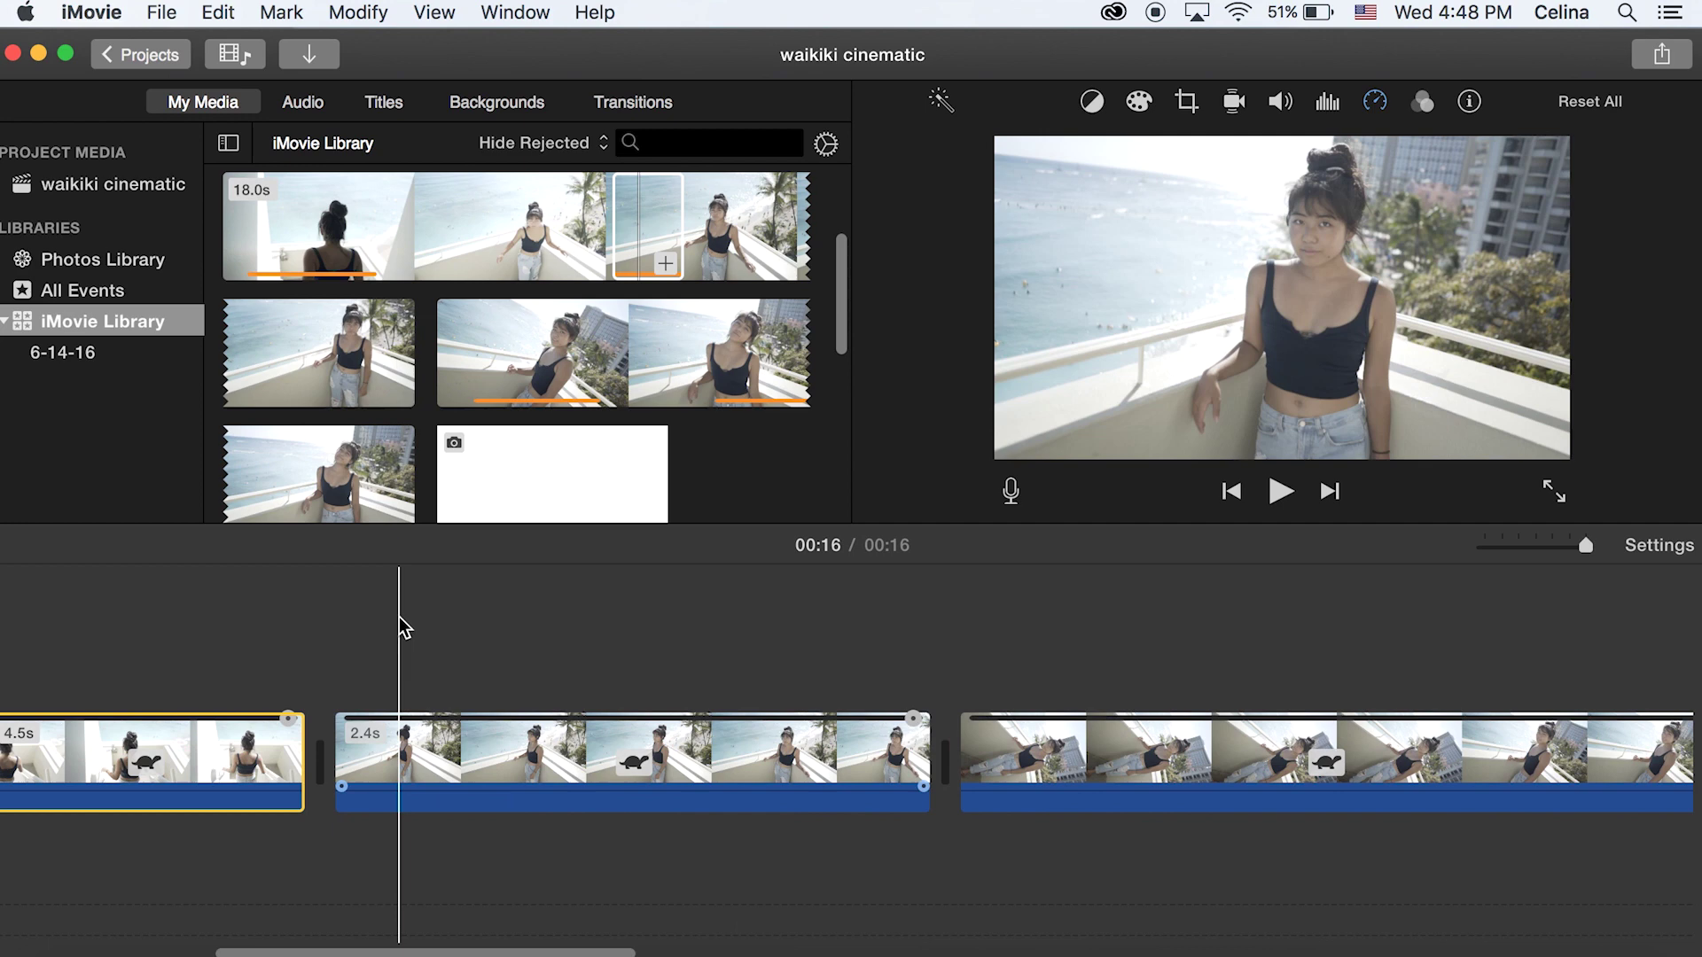
{"action": "left_click", "coordinate": [317, 599]}
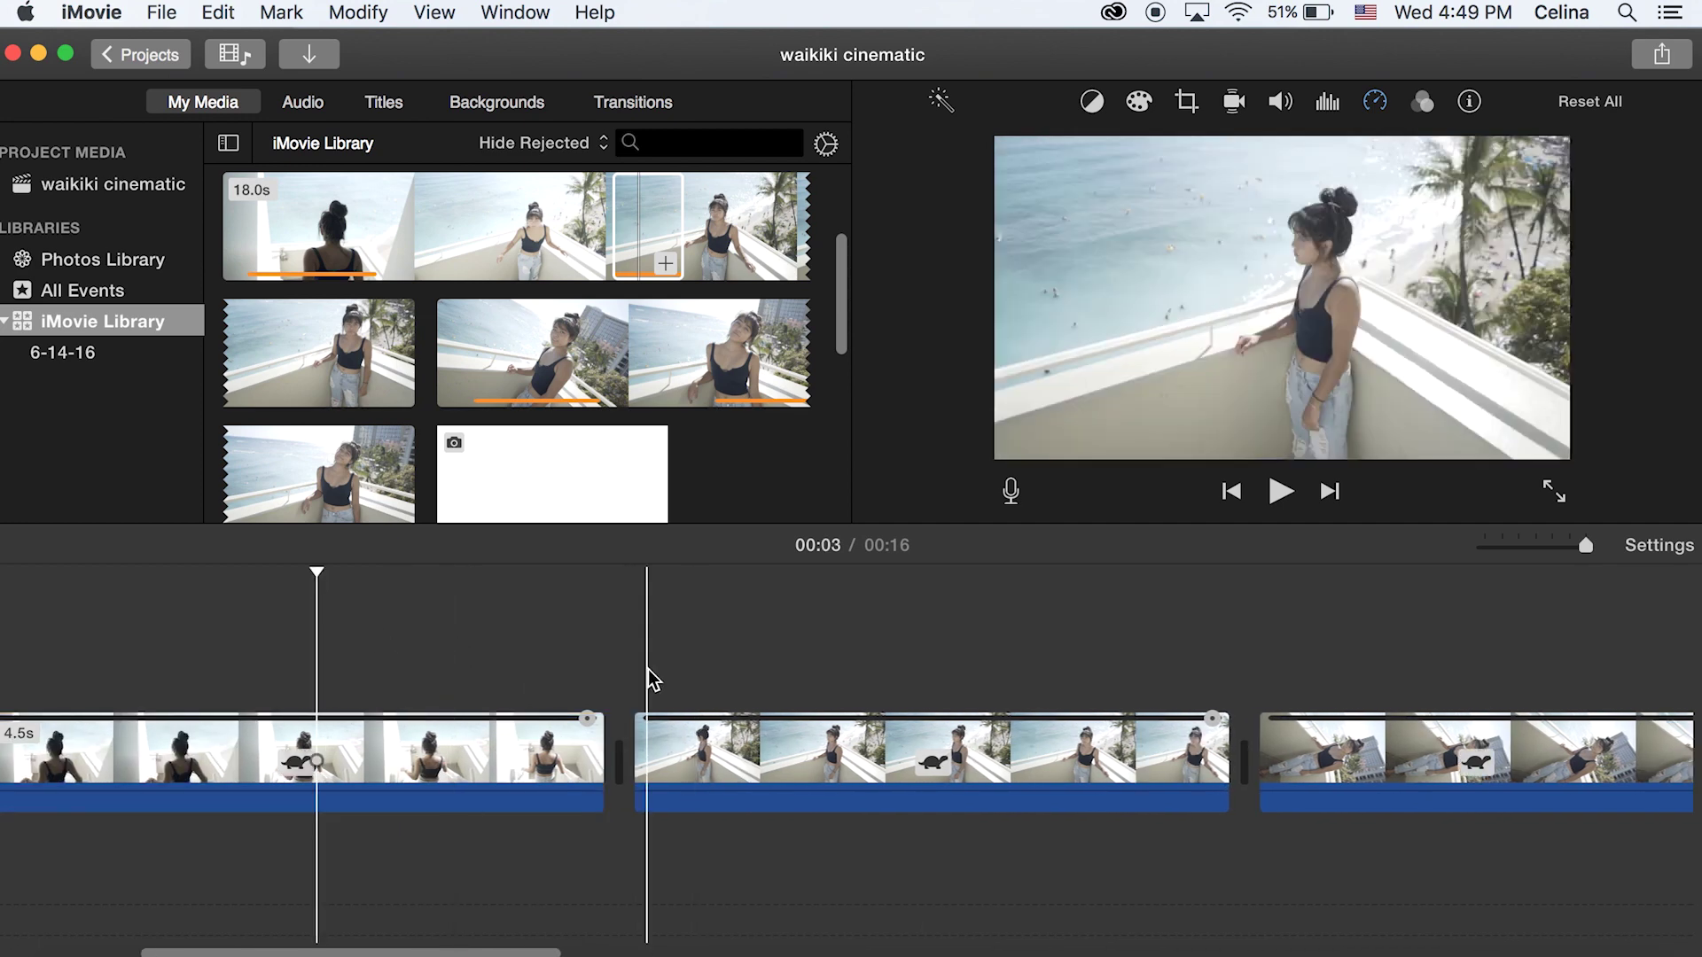
{"action": "left_click", "coordinate": [529, 760]}
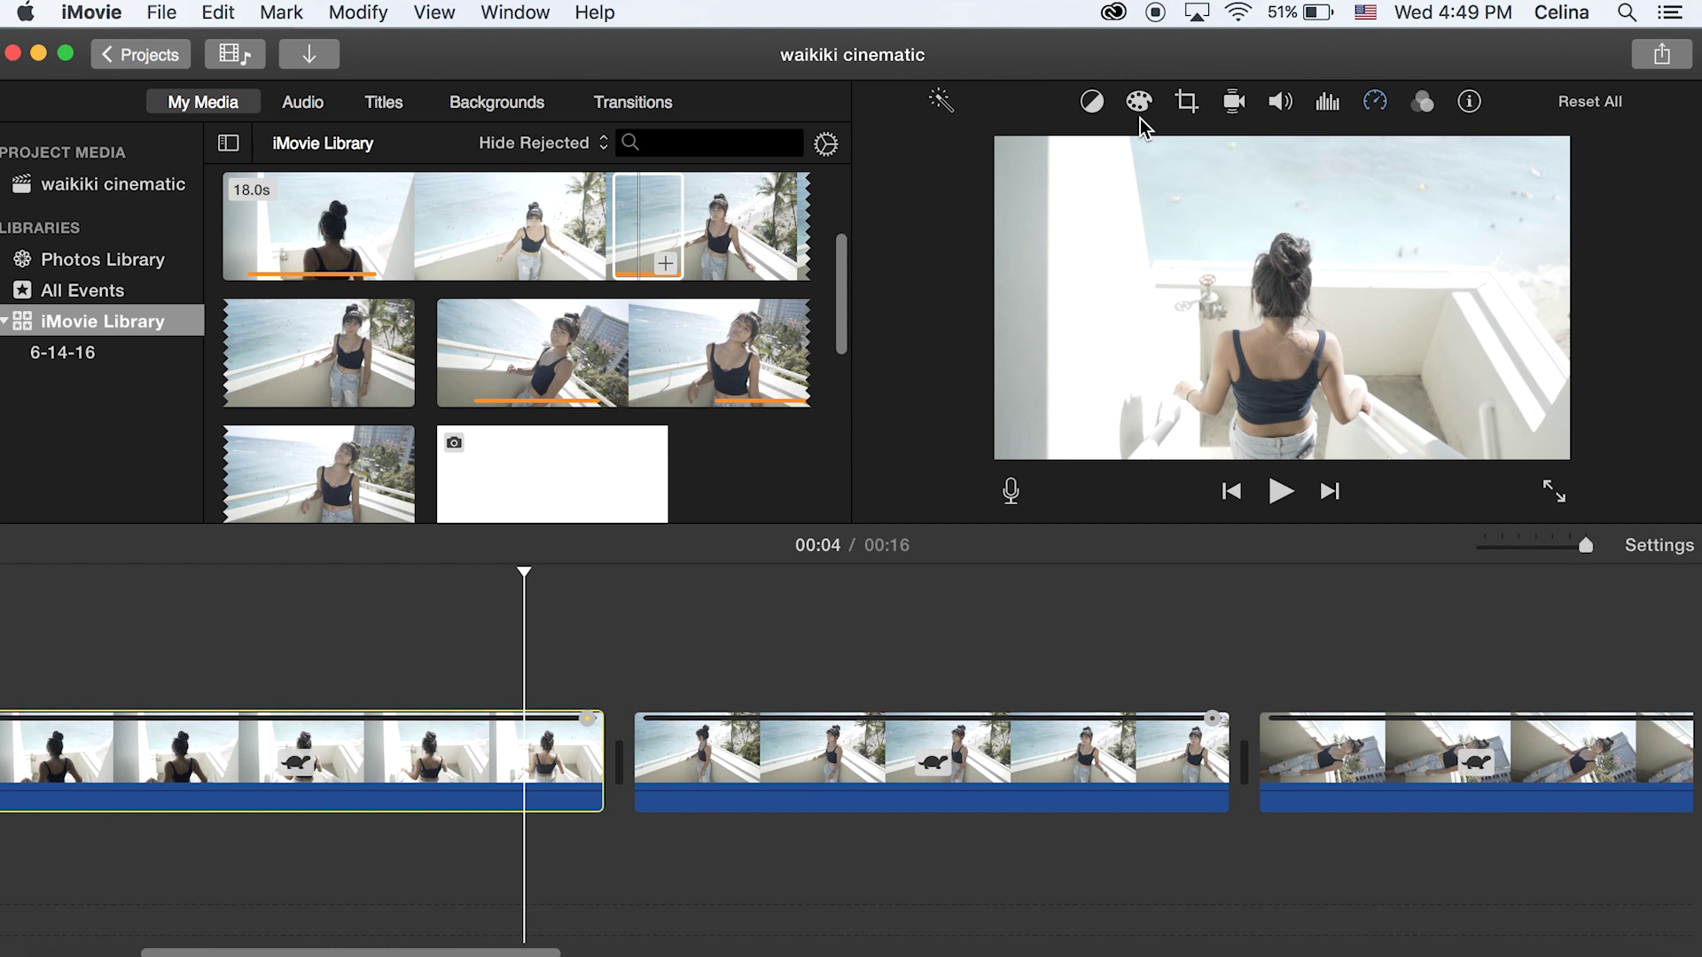
{"action": "left_click", "coordinate": [1140, 103]}
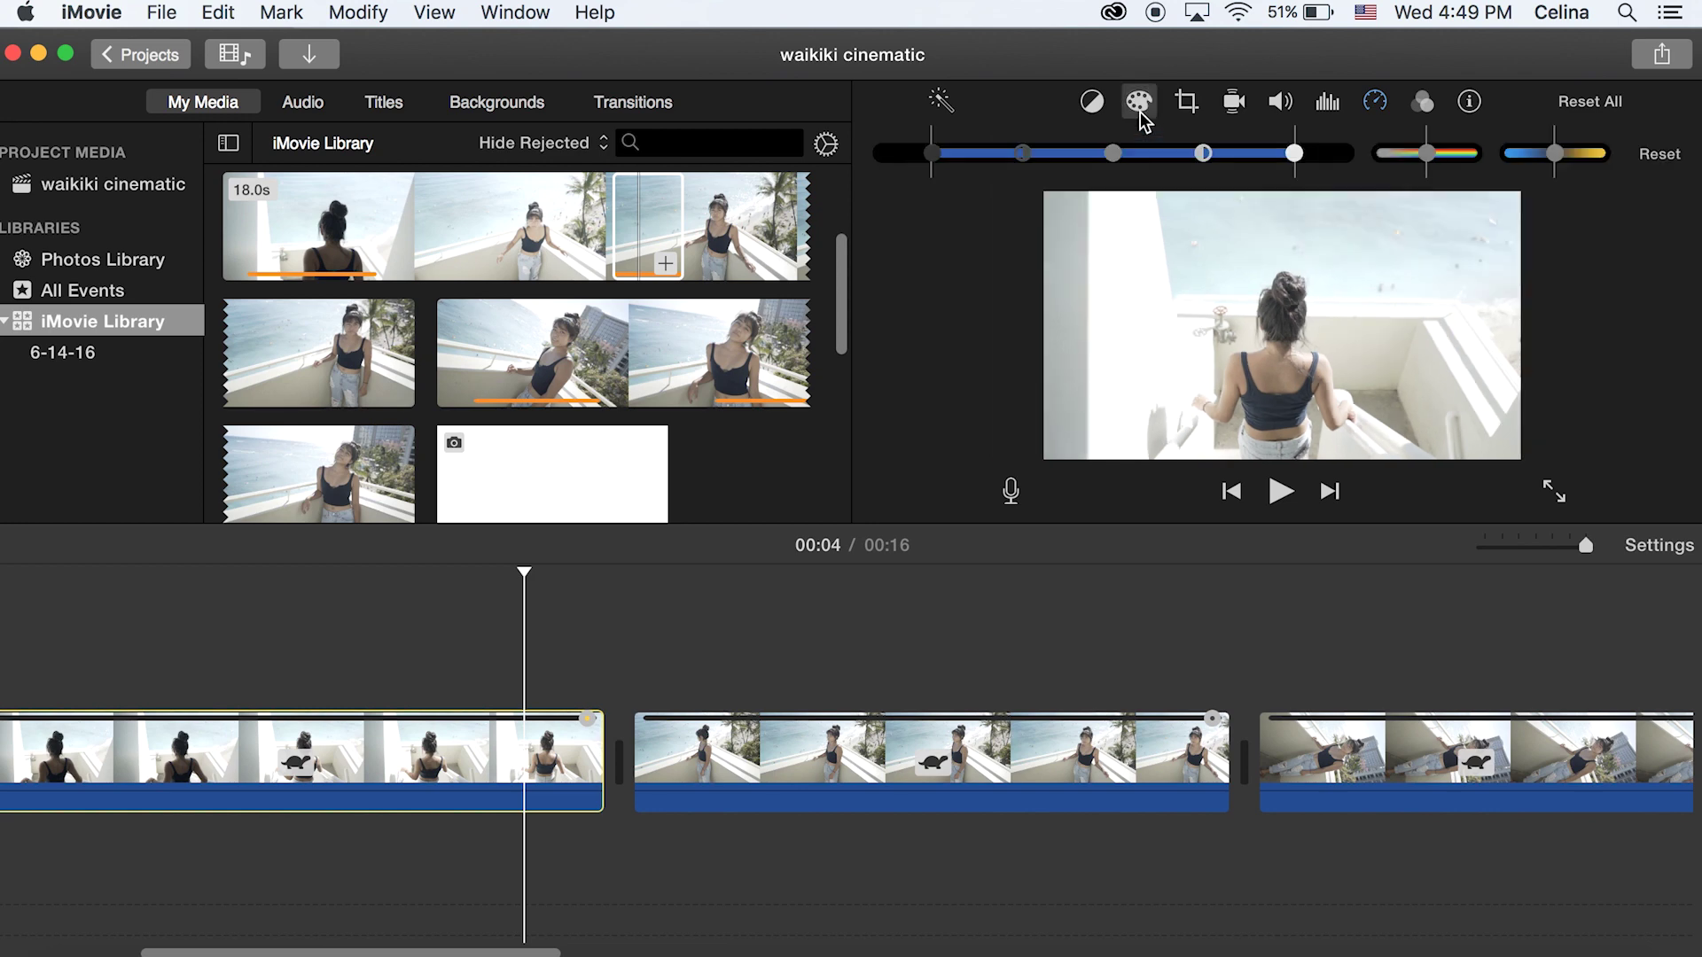
Select all the timeline clips together and give them stronger contrast, slightly lower brightness and a slightly cooler color temperature.
{"action": "left_click", "coordinate": [885, 665]}
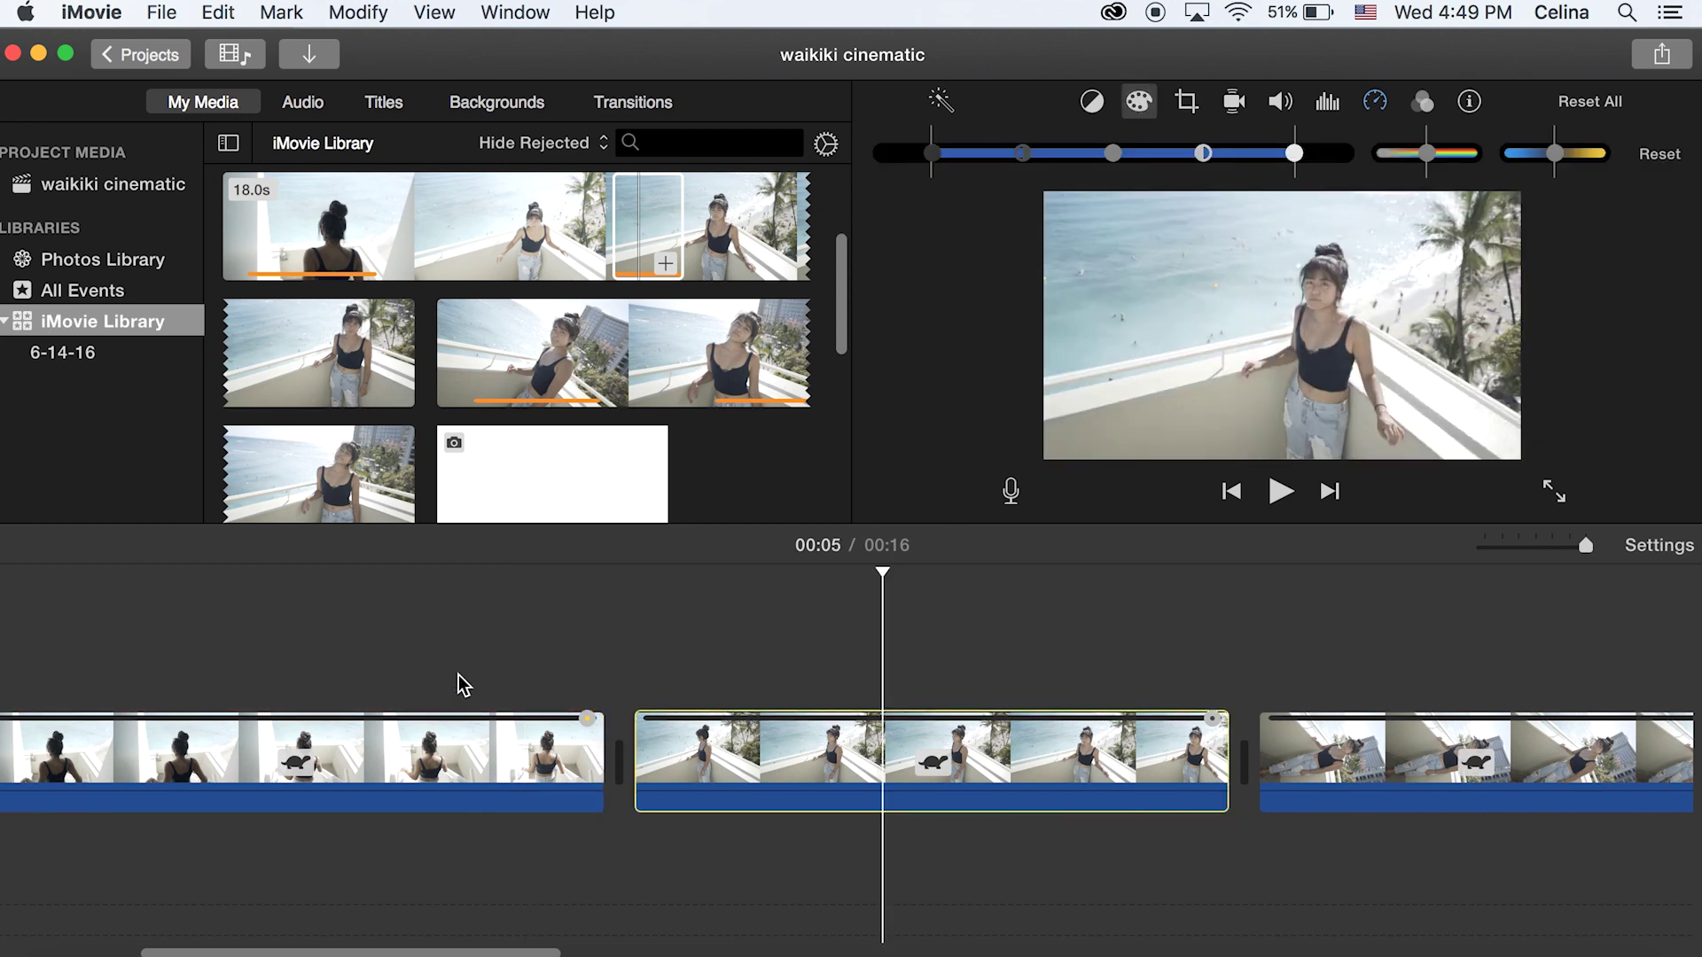
{"action": "left_click_drag", "start_coordinate": [458, 676], "coordinate": [1086, 792]}
{"action": "left_click_drag", "start_coordinate": [1577, 765], "coordinate": [705, 839]}
{"action": "scroll", "coordinate": [703, 839], "scroll_direction": "left", "scroll_amount": 10}
{"action": "scroll", "coordinate": [704, 837], "scroll_direction": "left", "scroll_amount": 15}
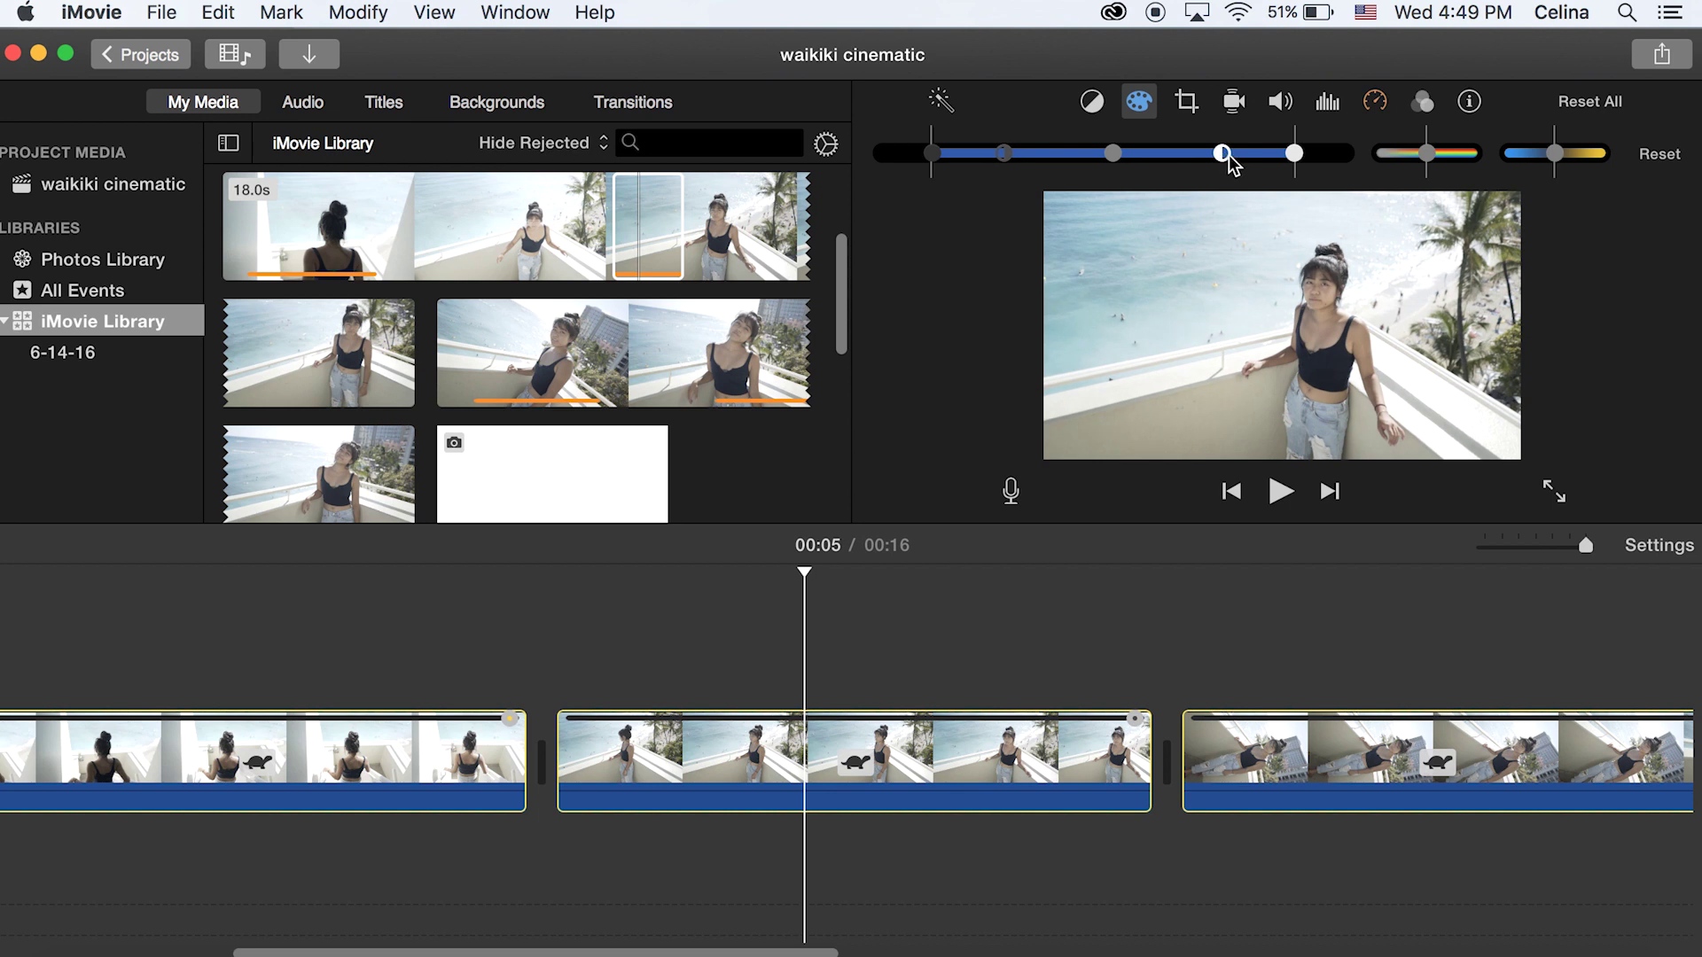
{"action": "left_click_drag", "start_coordinate": [1229, 155], "coordinate": [1233, 154]}
{"action": "left_click_drag", "start_coordinate": [1427, 152], "coordinate": [1420, 152]}
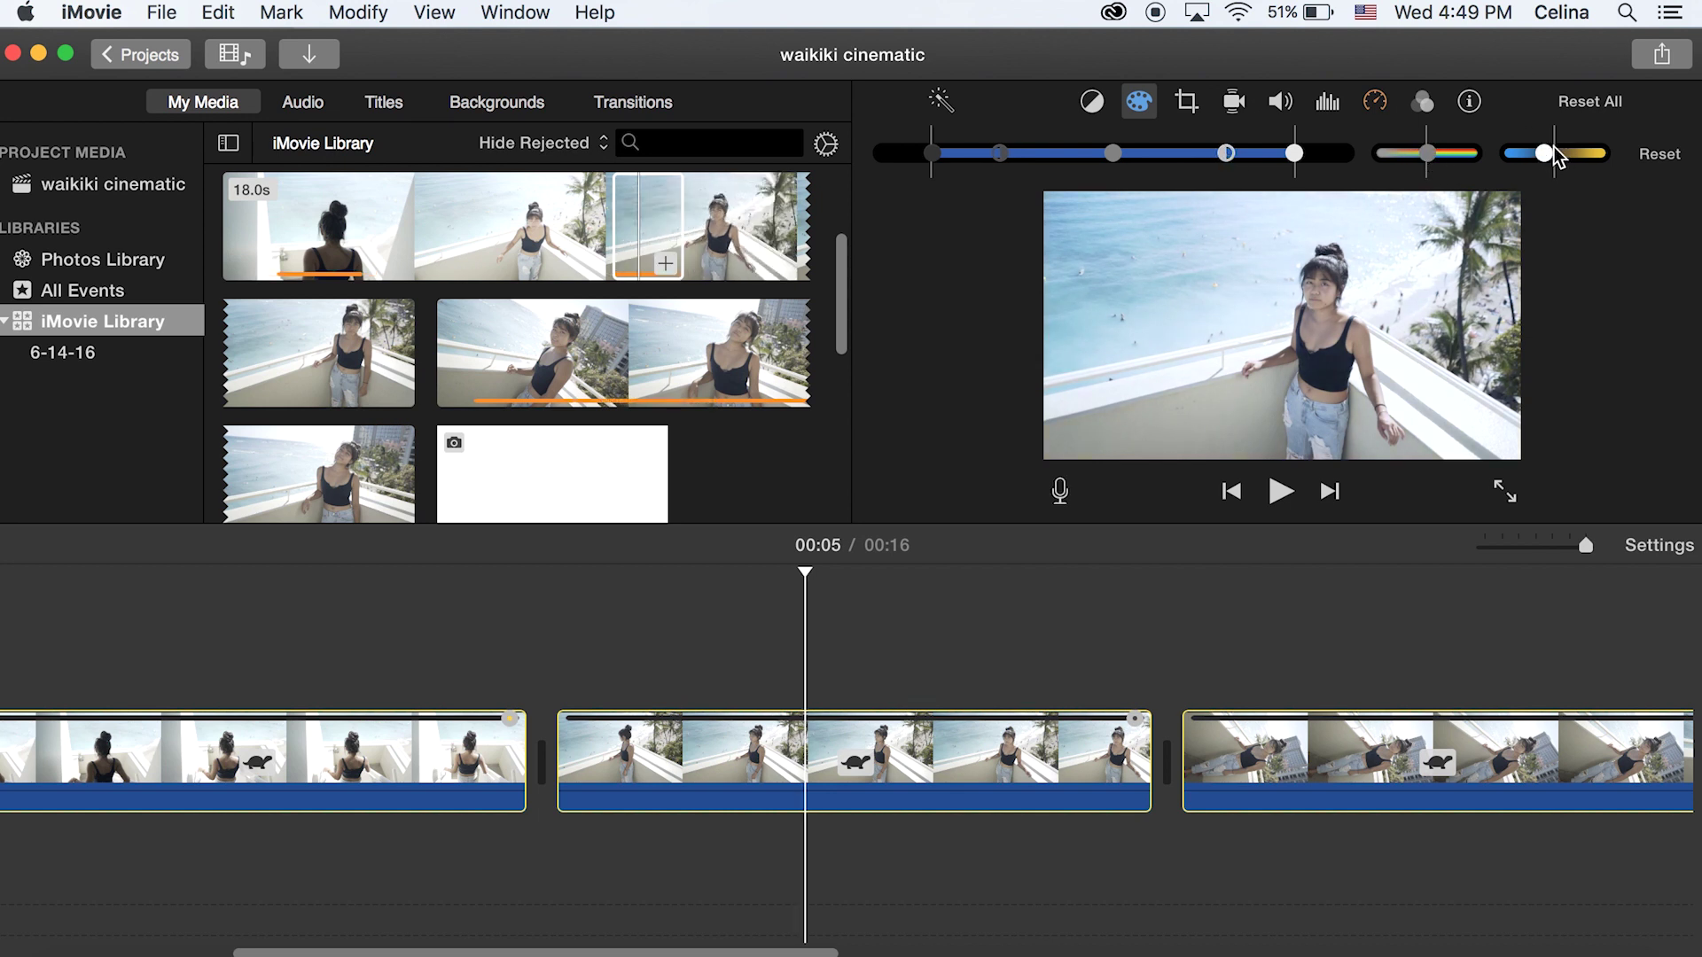
{"action": "left_click_drag", "start_coordinate": [1111, 154], "coordinate": [1096, 154]}
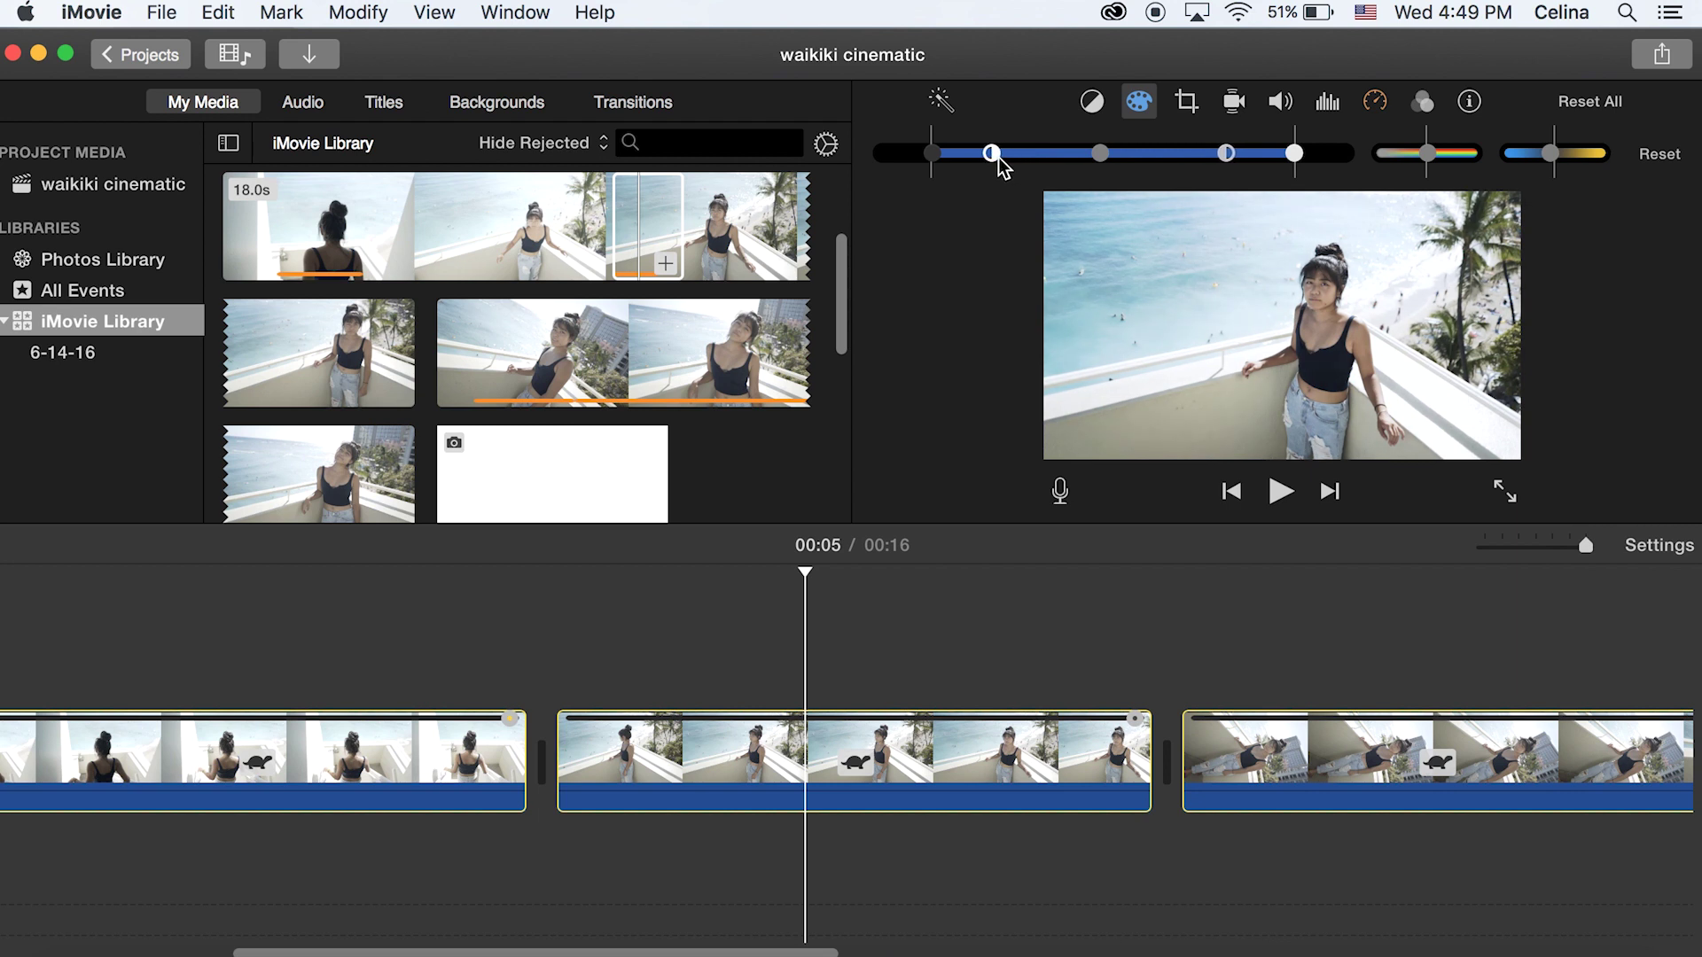
Split the first timeline clip at about 2.2 s and speed up its opening piece to 0.8 s.
{"action": "left_click", "coordinate": [455, 573]}
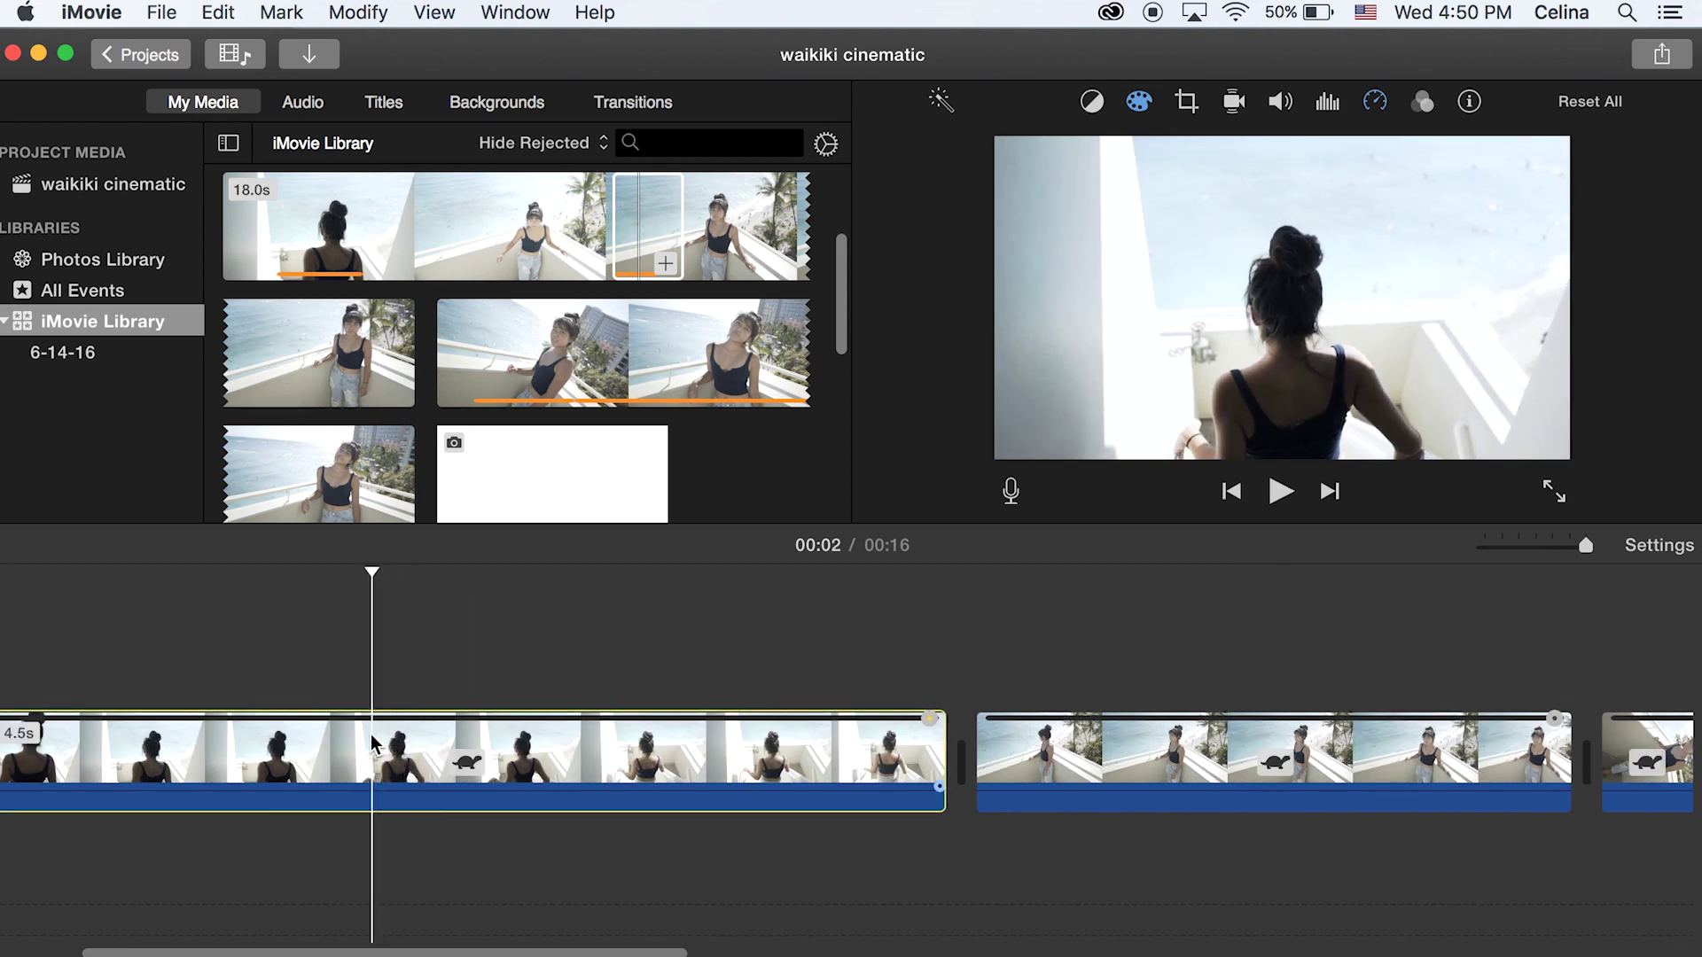
{"action": "right_click", "coordinate": [372, 742]}
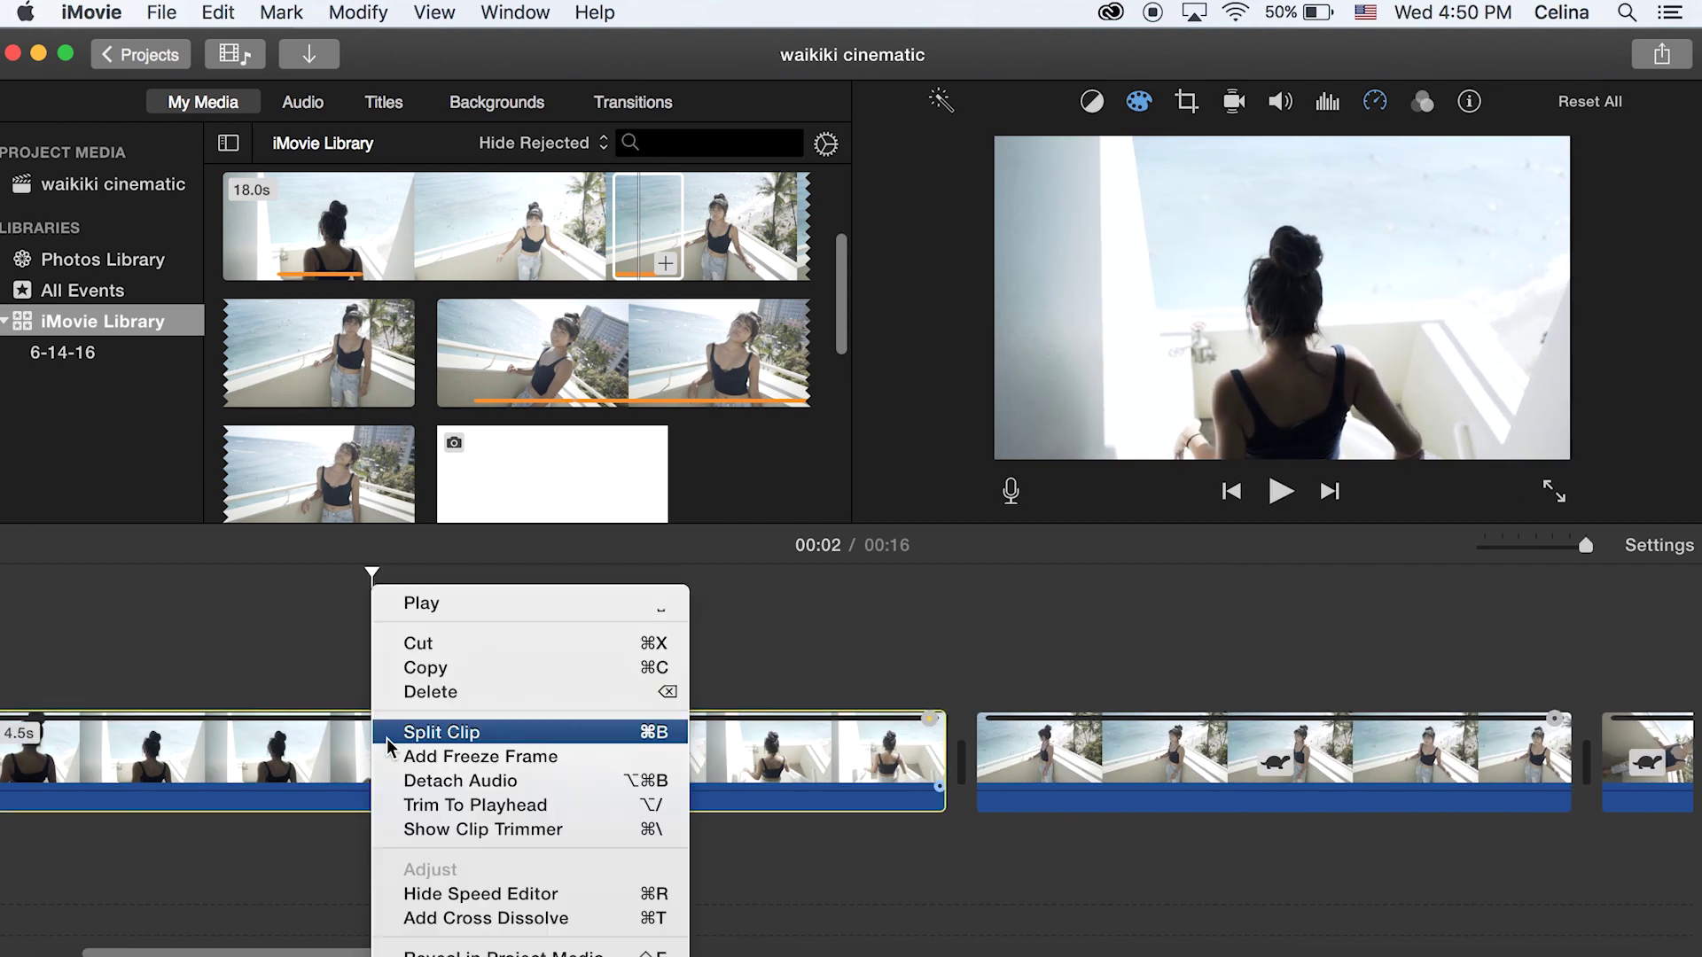
{"action": "left_click", "coordinate": [408, 722]}
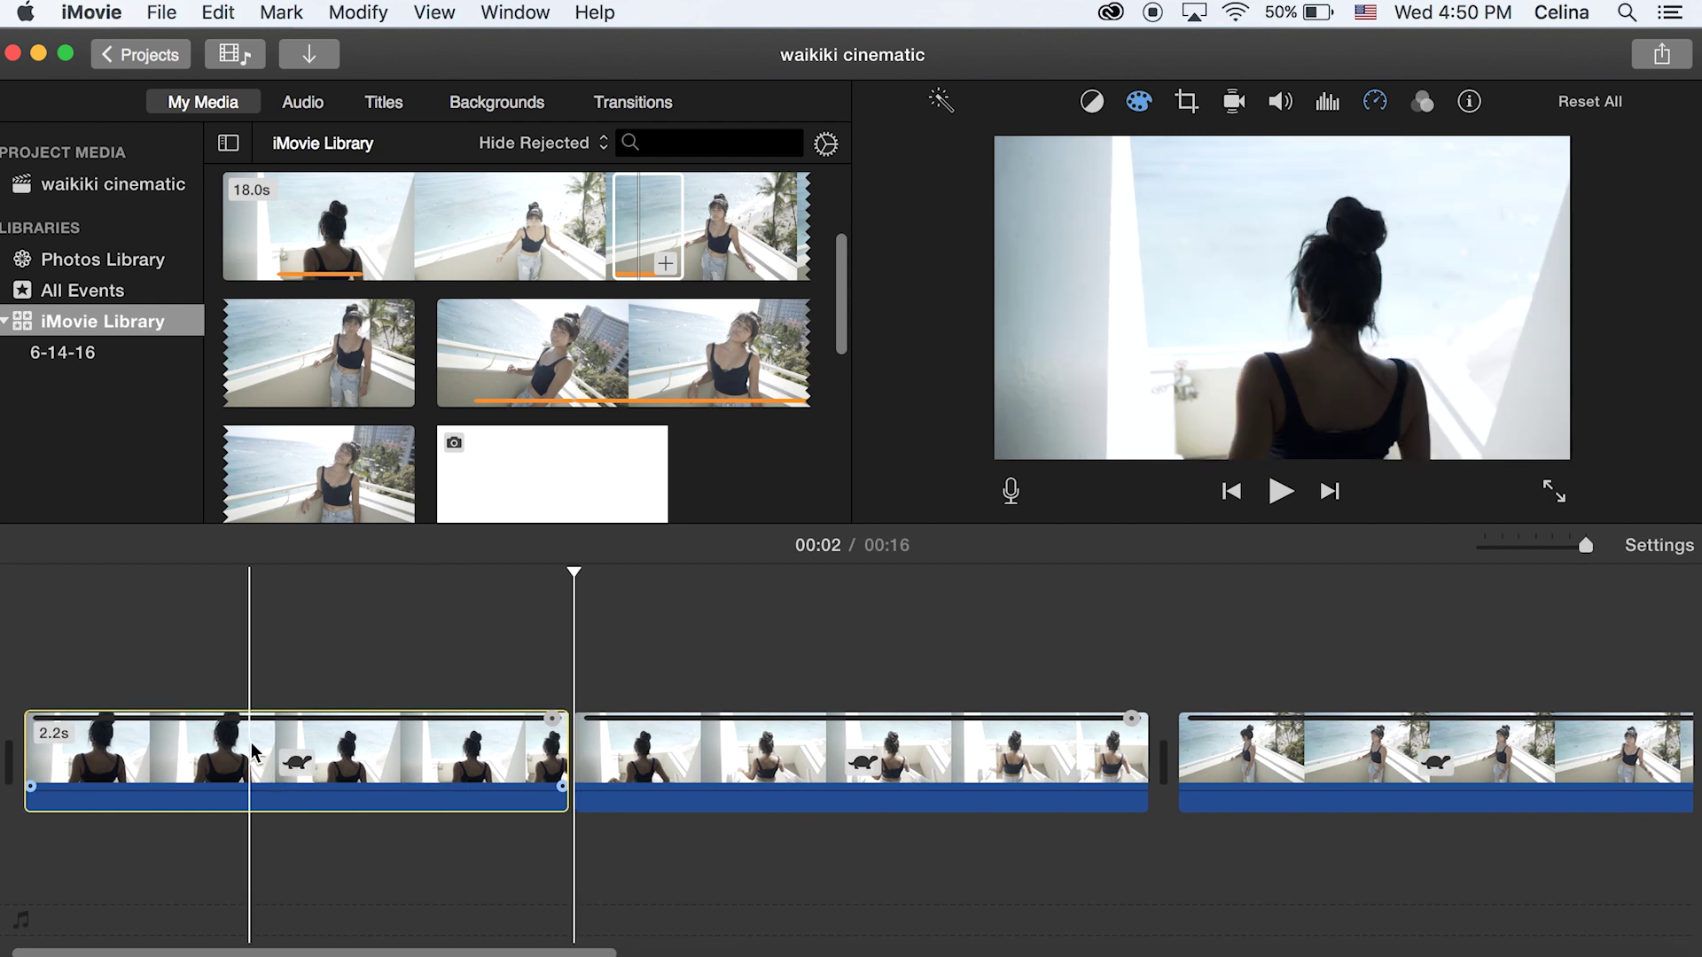
{"action": "left_click_drag", "start_coordinate": [545, 718], "coordinate": [222, 720]}
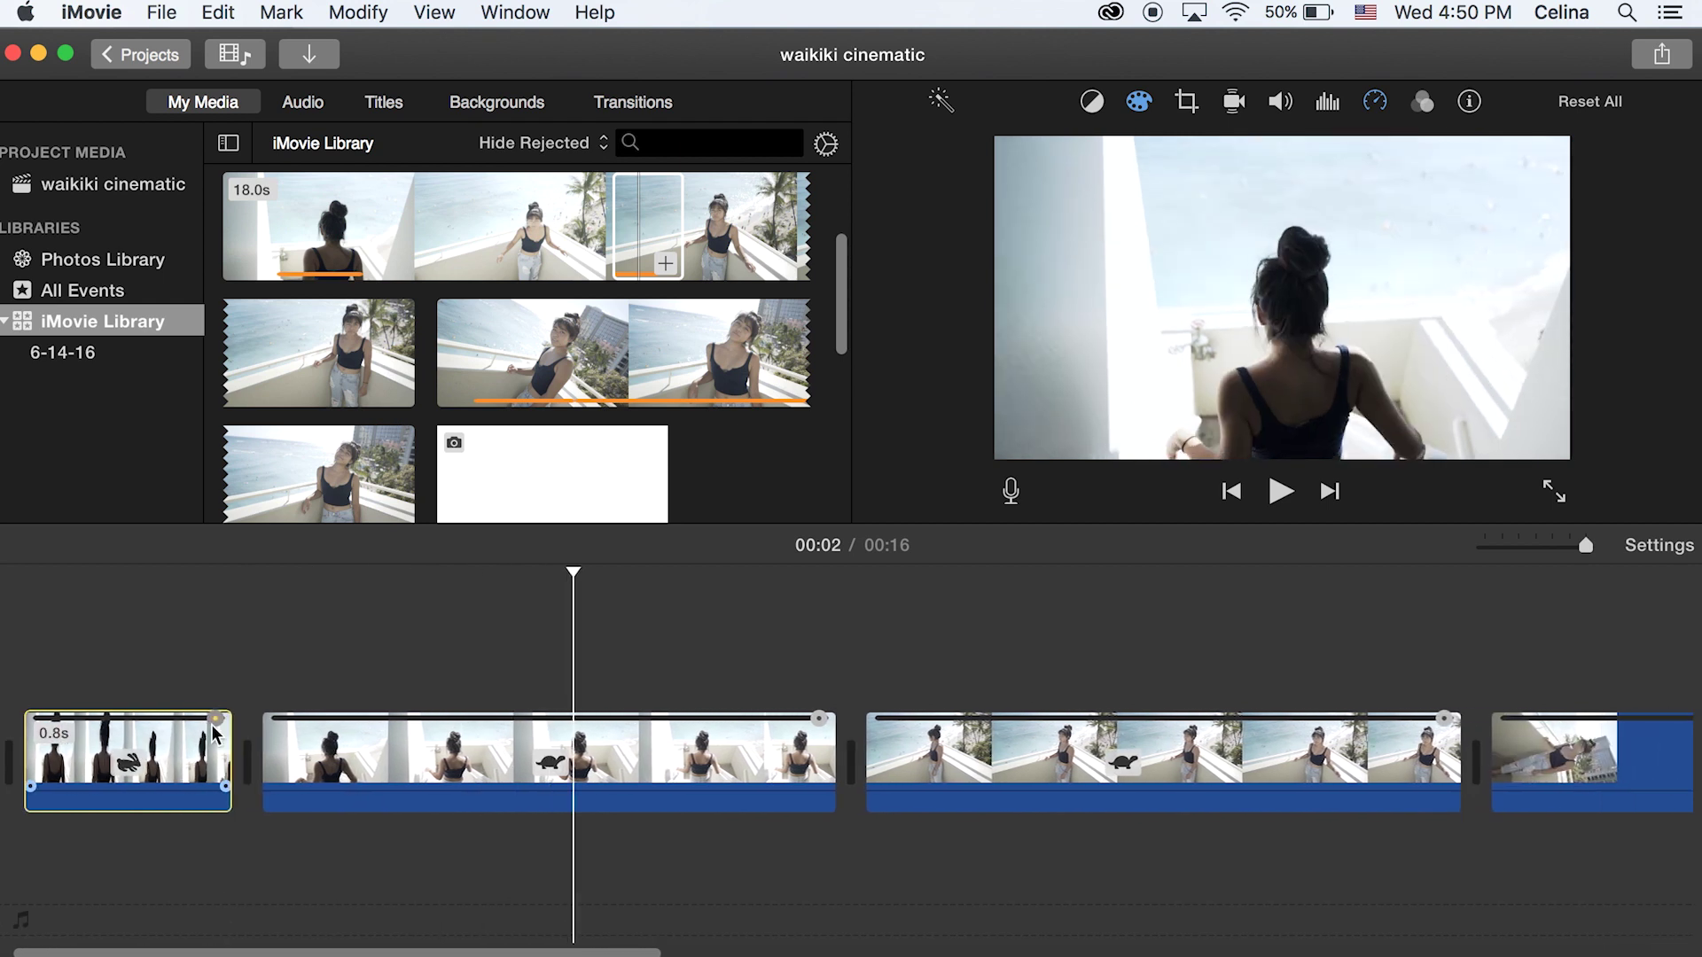
Play back the video from the start to check the sped-up opening piece running into the slow one.
{"action": "left_click", "coordinate": [25, 582]}
{"action": "key", "text": "space"}
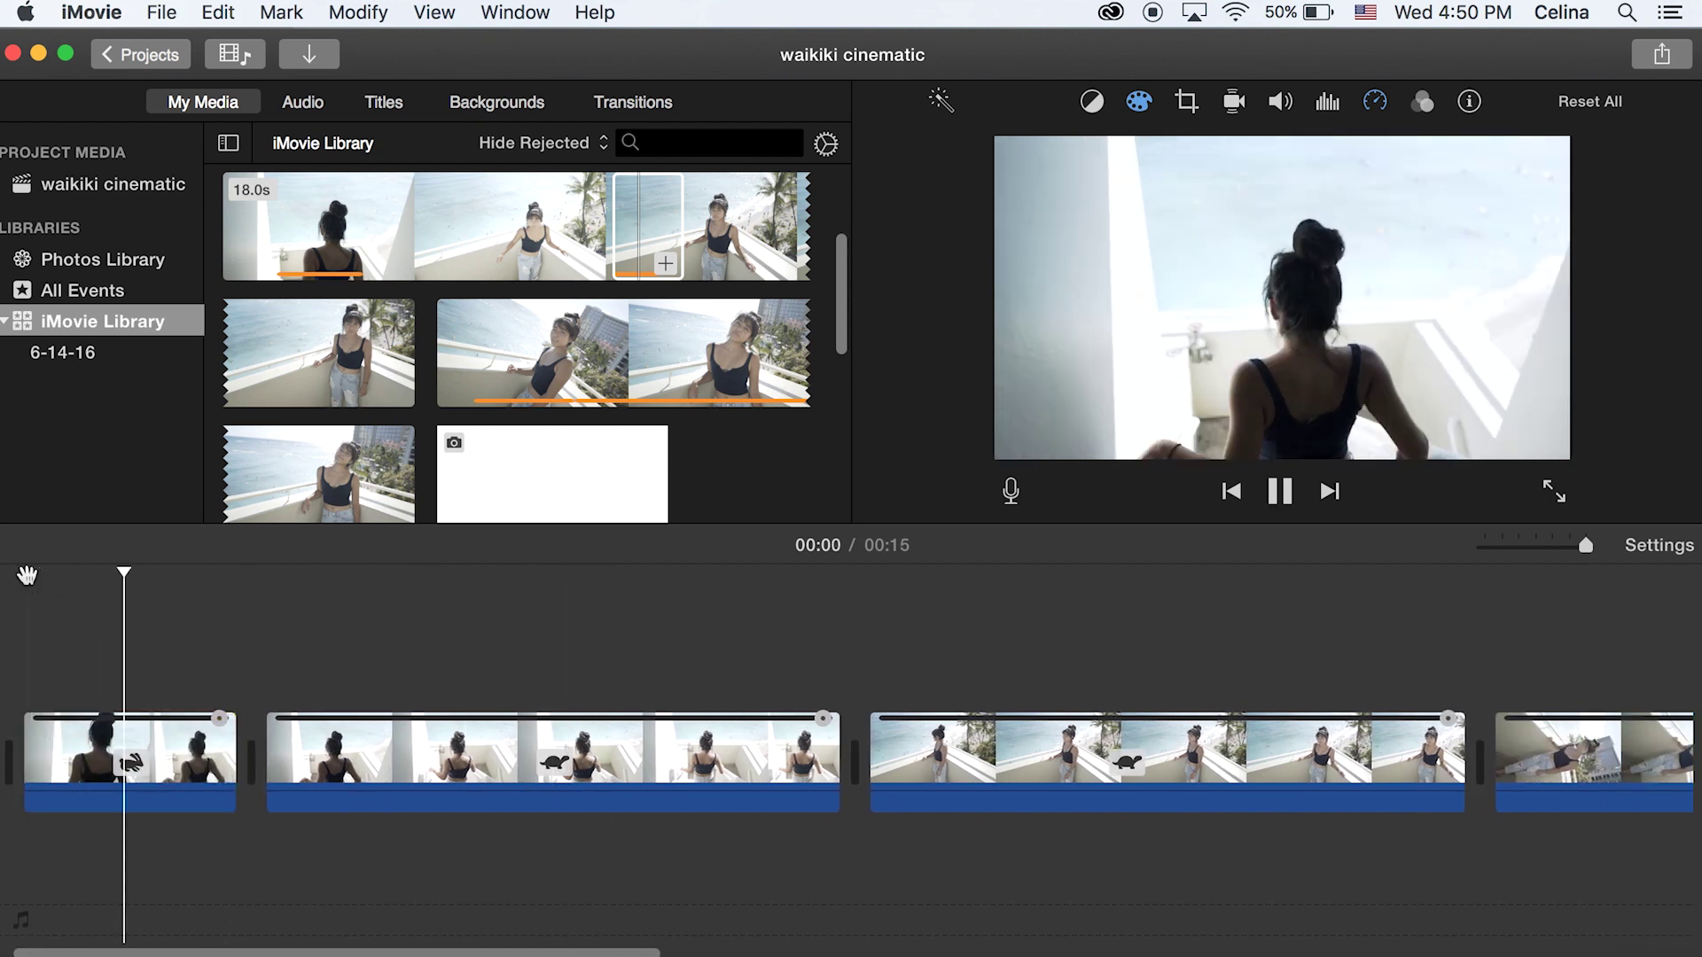
{"action": "left_click", "coordinate": [40, 582]}
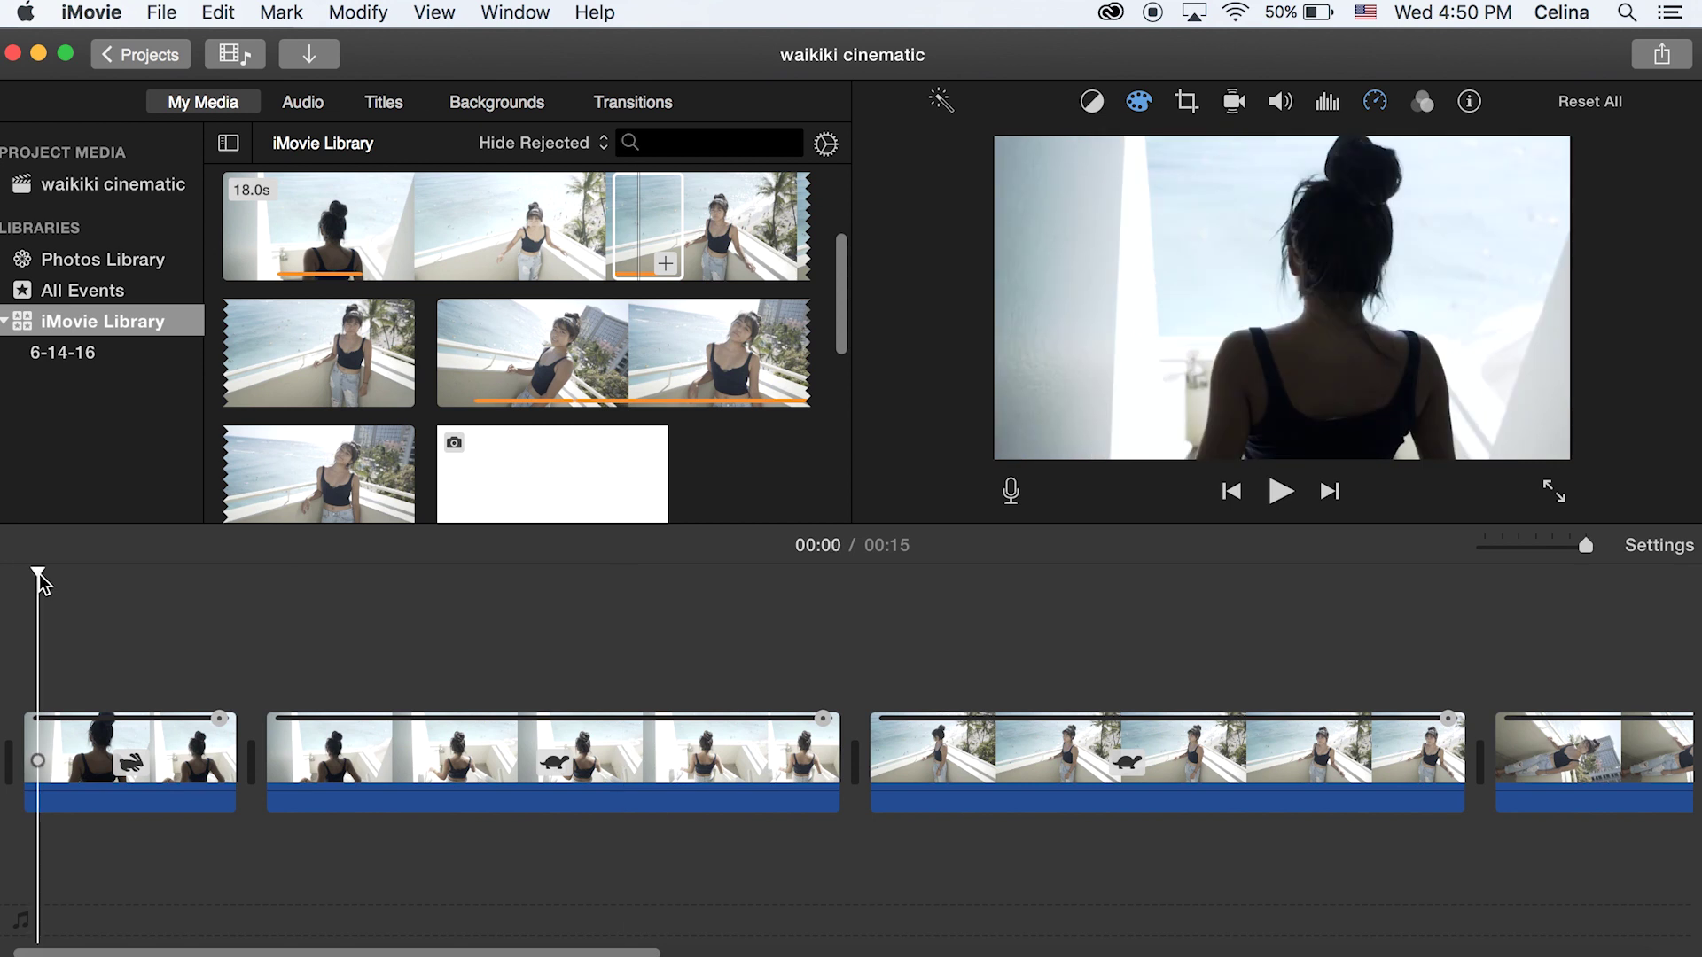
{"action": "key", "text": "space"}
{"action": "key", "text": "space"}
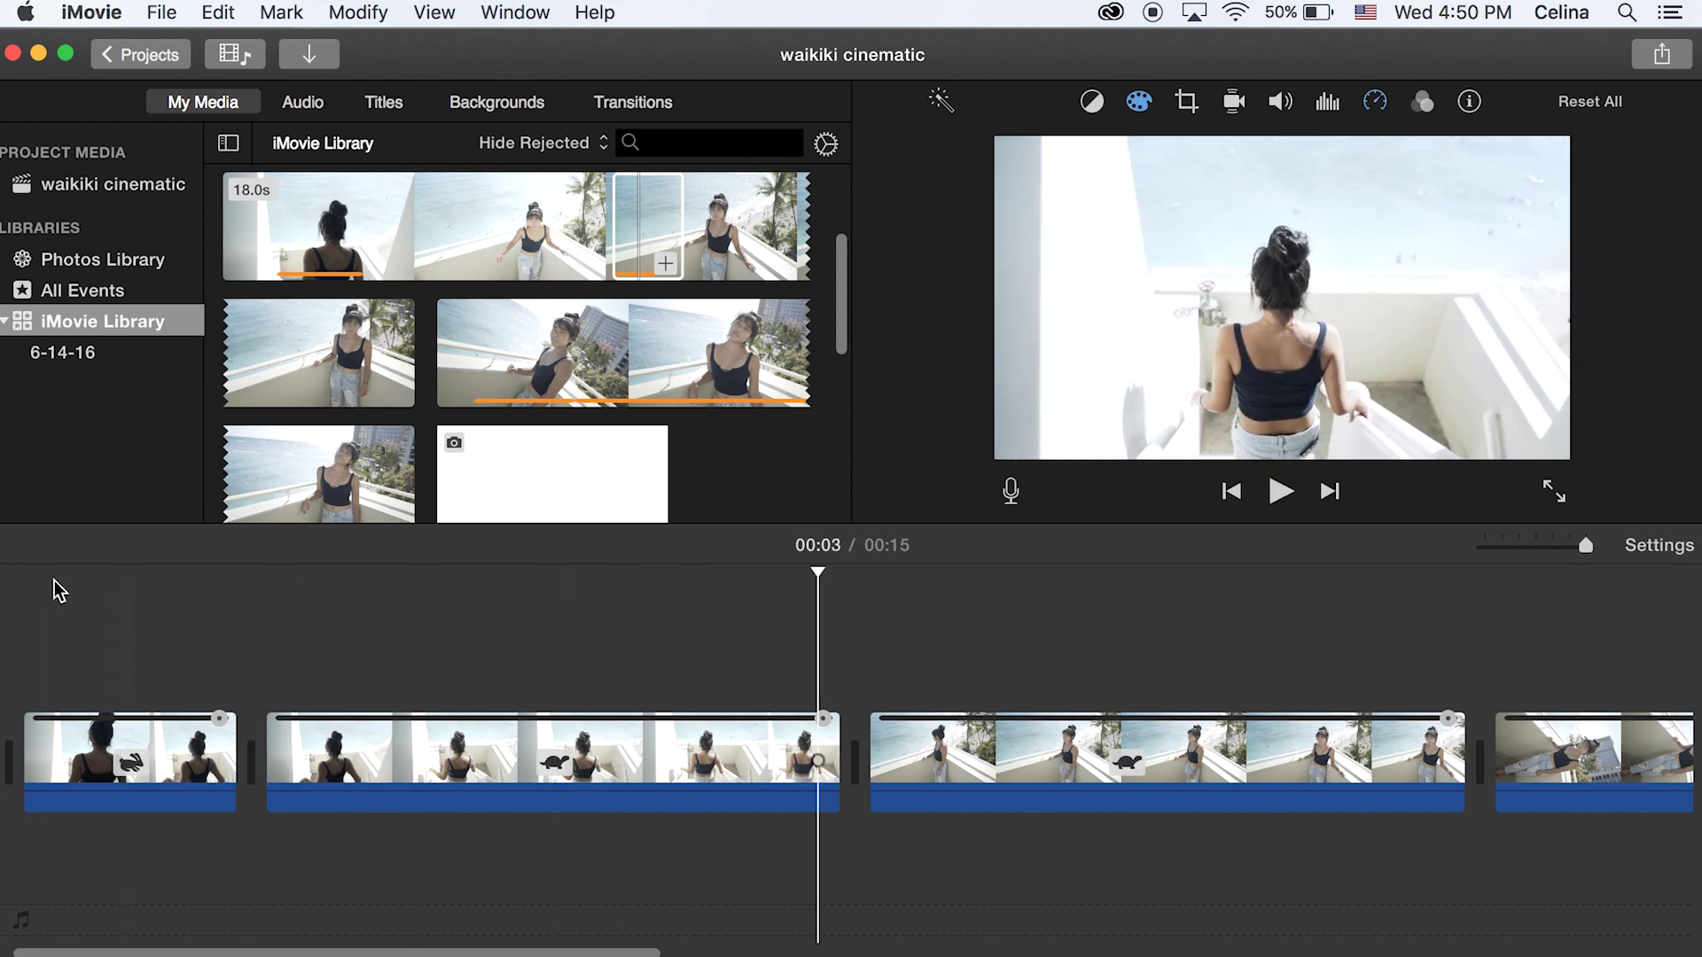
Extend the end of the second timeline piece so it lasts 3.5 s, and split it at about 3 s on the timeline.
{"action": "left_click_drag", "start_coordinate": [838, 747], "coordinate": [1146, 746]}
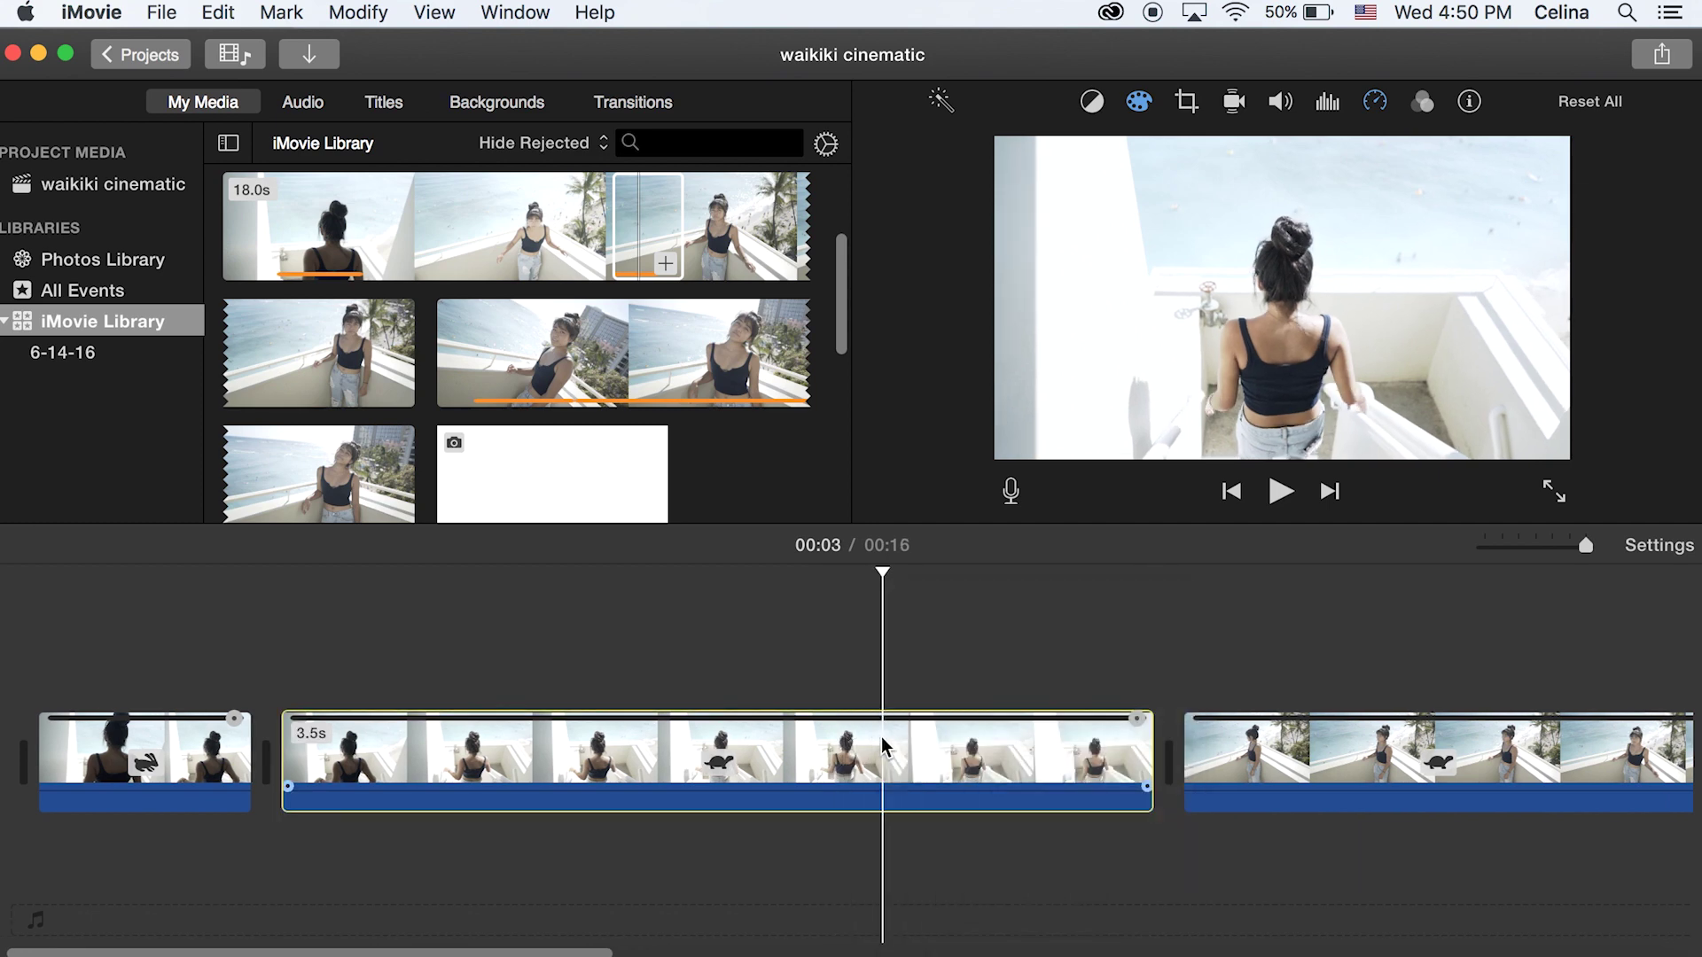
{"action": "key", "text": "super+b"}
{"action": "right_click", "coordinate": [884, 743]}
{"action": "left_click", "coordinate": [958, 734]}
Speed up the short piece split off the end with its speed handle and play back the transition into the following clips.
{"action": "left_click_drag", "start_coordinate": [1169, 719], "coordinate": [970, 720]}
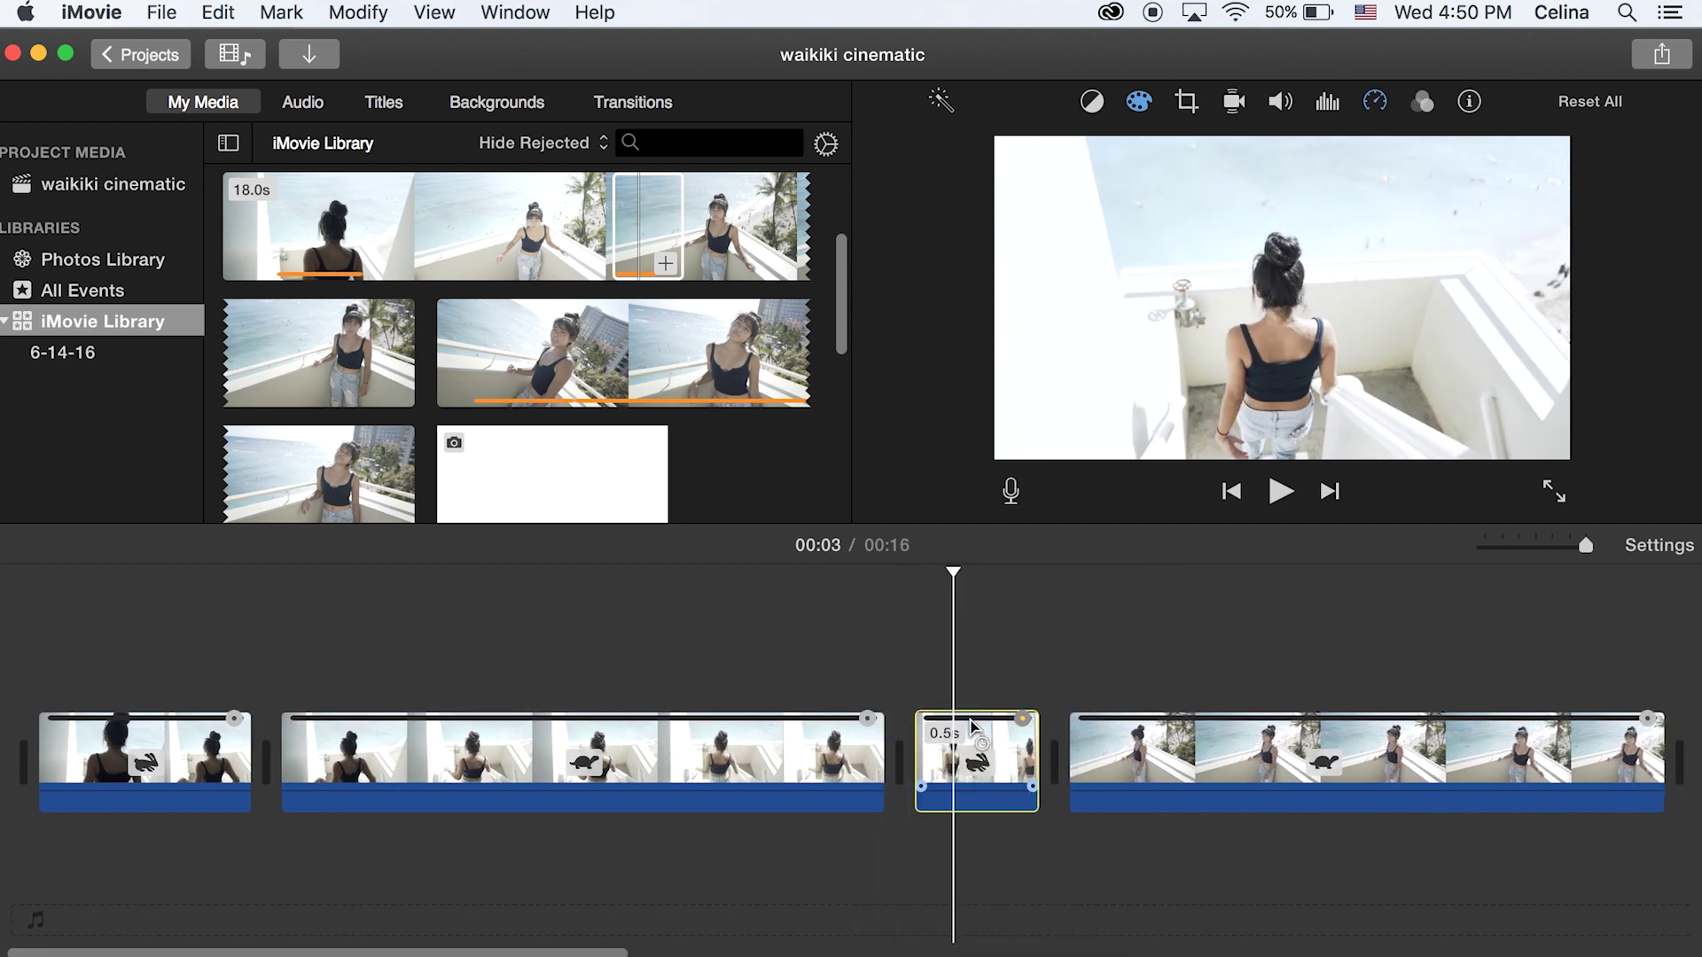
{"action": "left_click", "coordinate": [844, 588]}
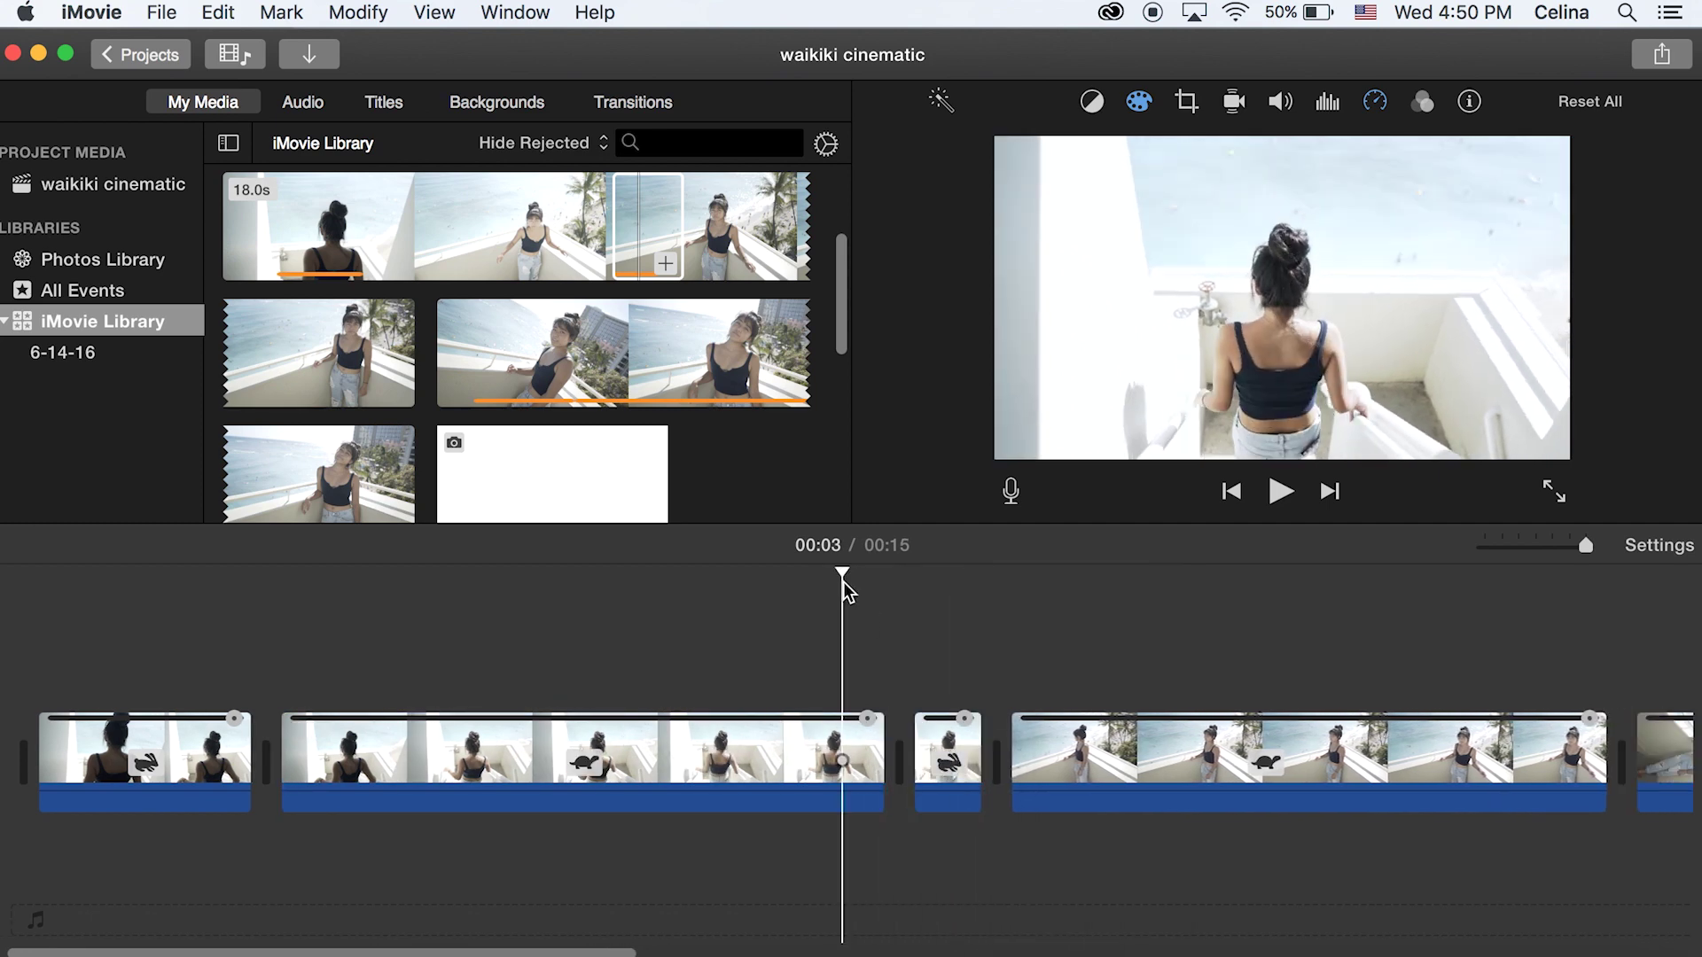
{"action": "key", "text": "space"}
{"action": "key", "text": "space"}
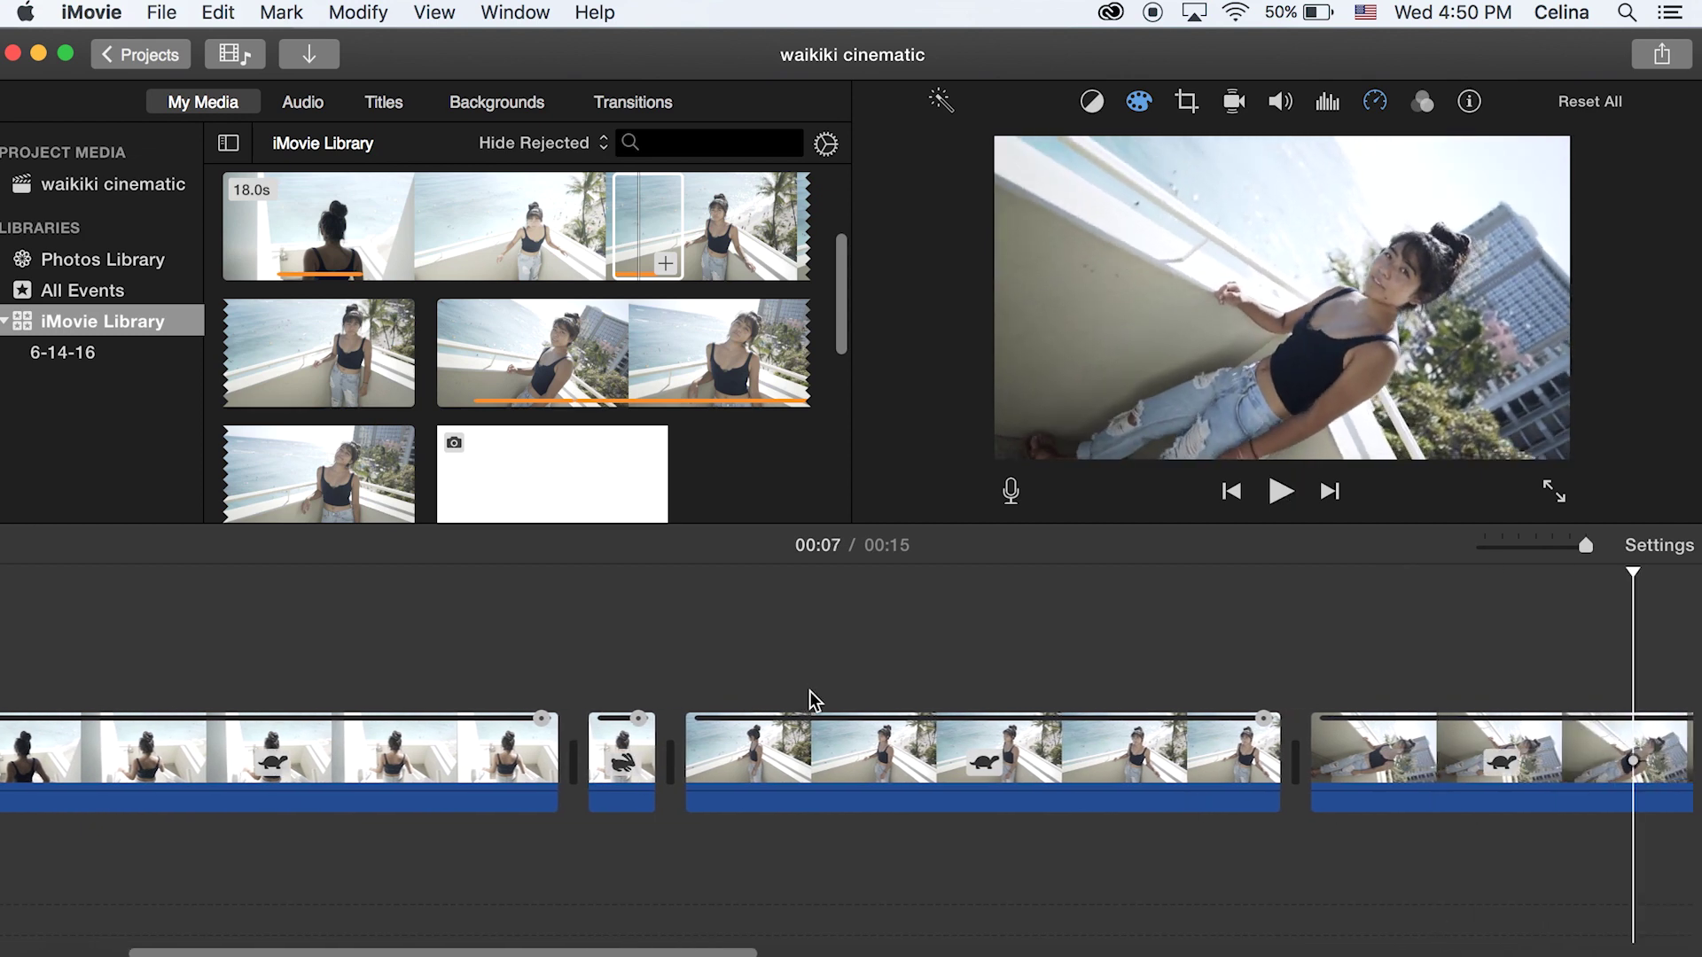
{"action": "left_click", "coordinate": [926, 599]}
Switch to Finder and search the computer's files for "letterbox".
{"action": "left_click", "coordinate": [92, 955]}
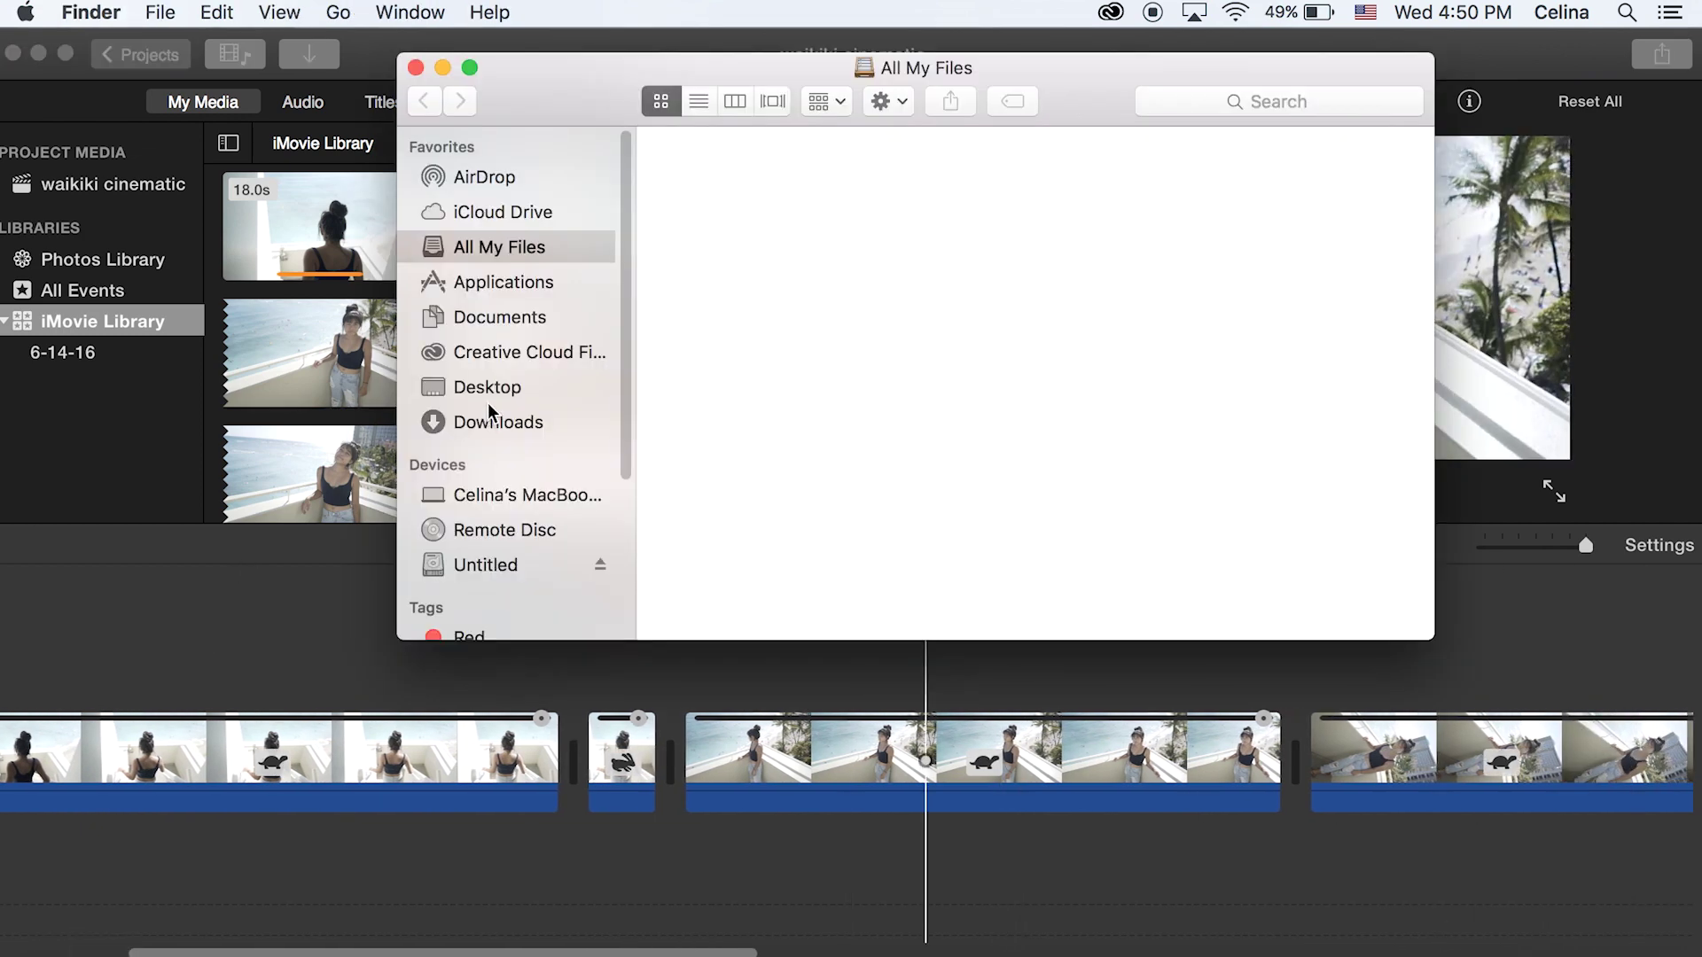
{"action": "key", "text": "super+f"}
{"action": "type", "text": "letterbox"}
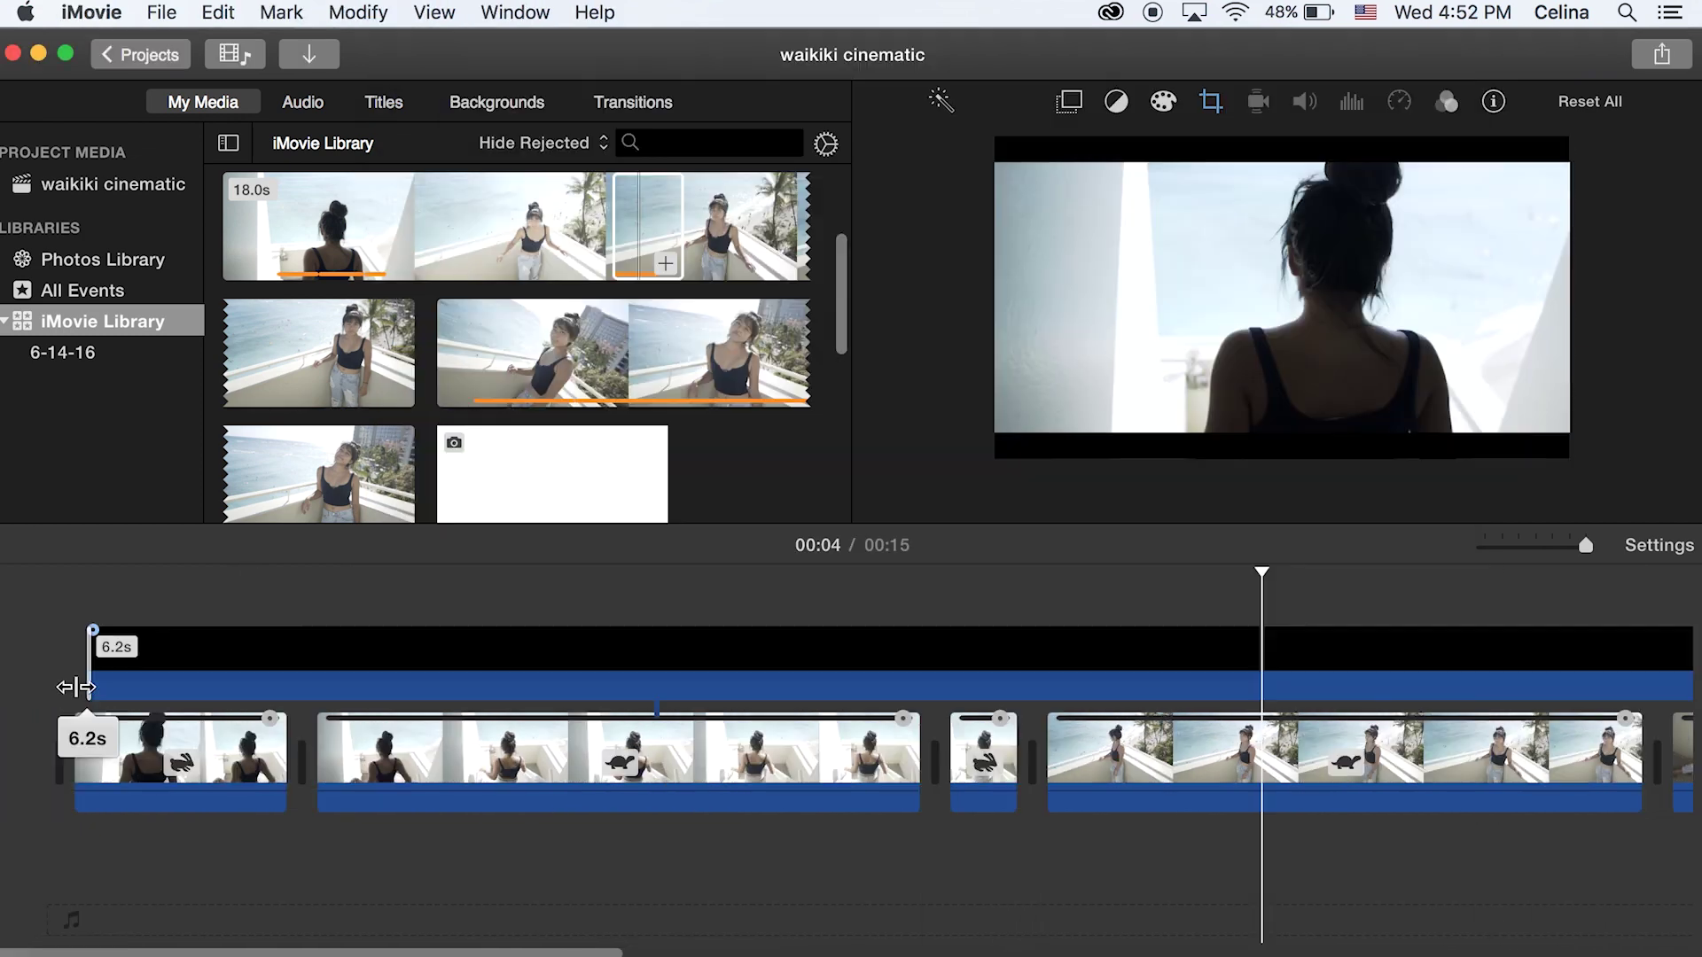
{"action": "scroll", "coordinate": [394, 718], "scroll_direction": "right", "scroll_amount": 10}
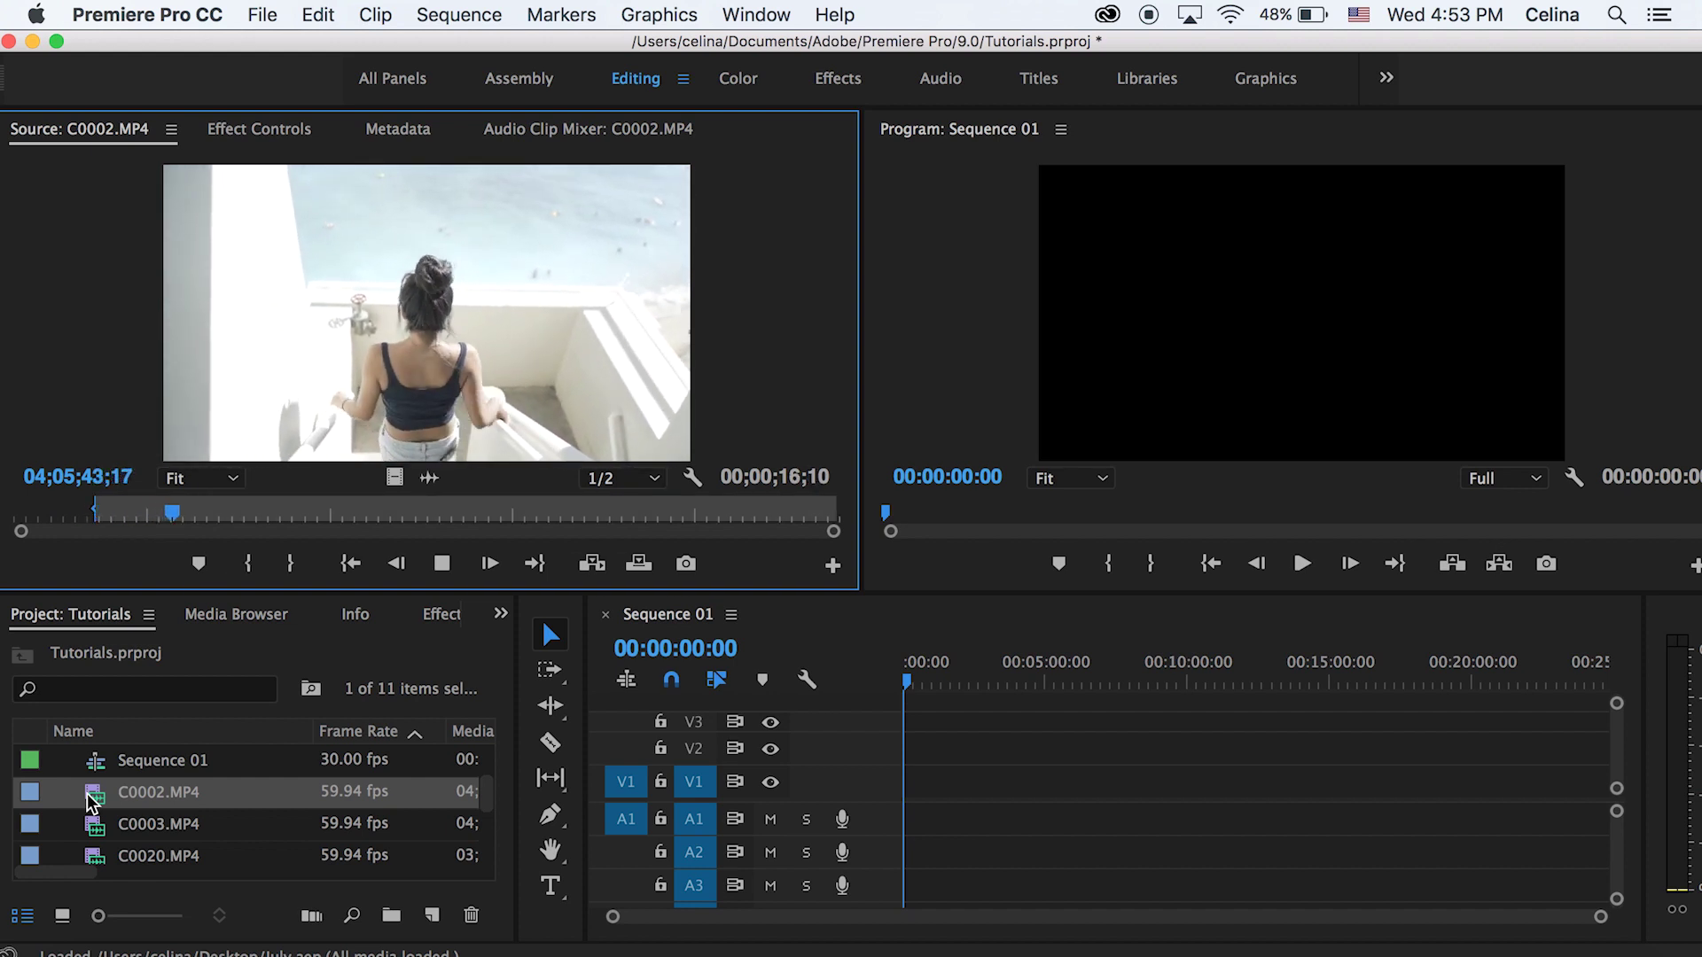
In Premiere Pro, mark an out point in C0002.MP4 for a 00;00;02;28 selection and insert it into Sequence 01.
{"action": "key", "text": "o"}
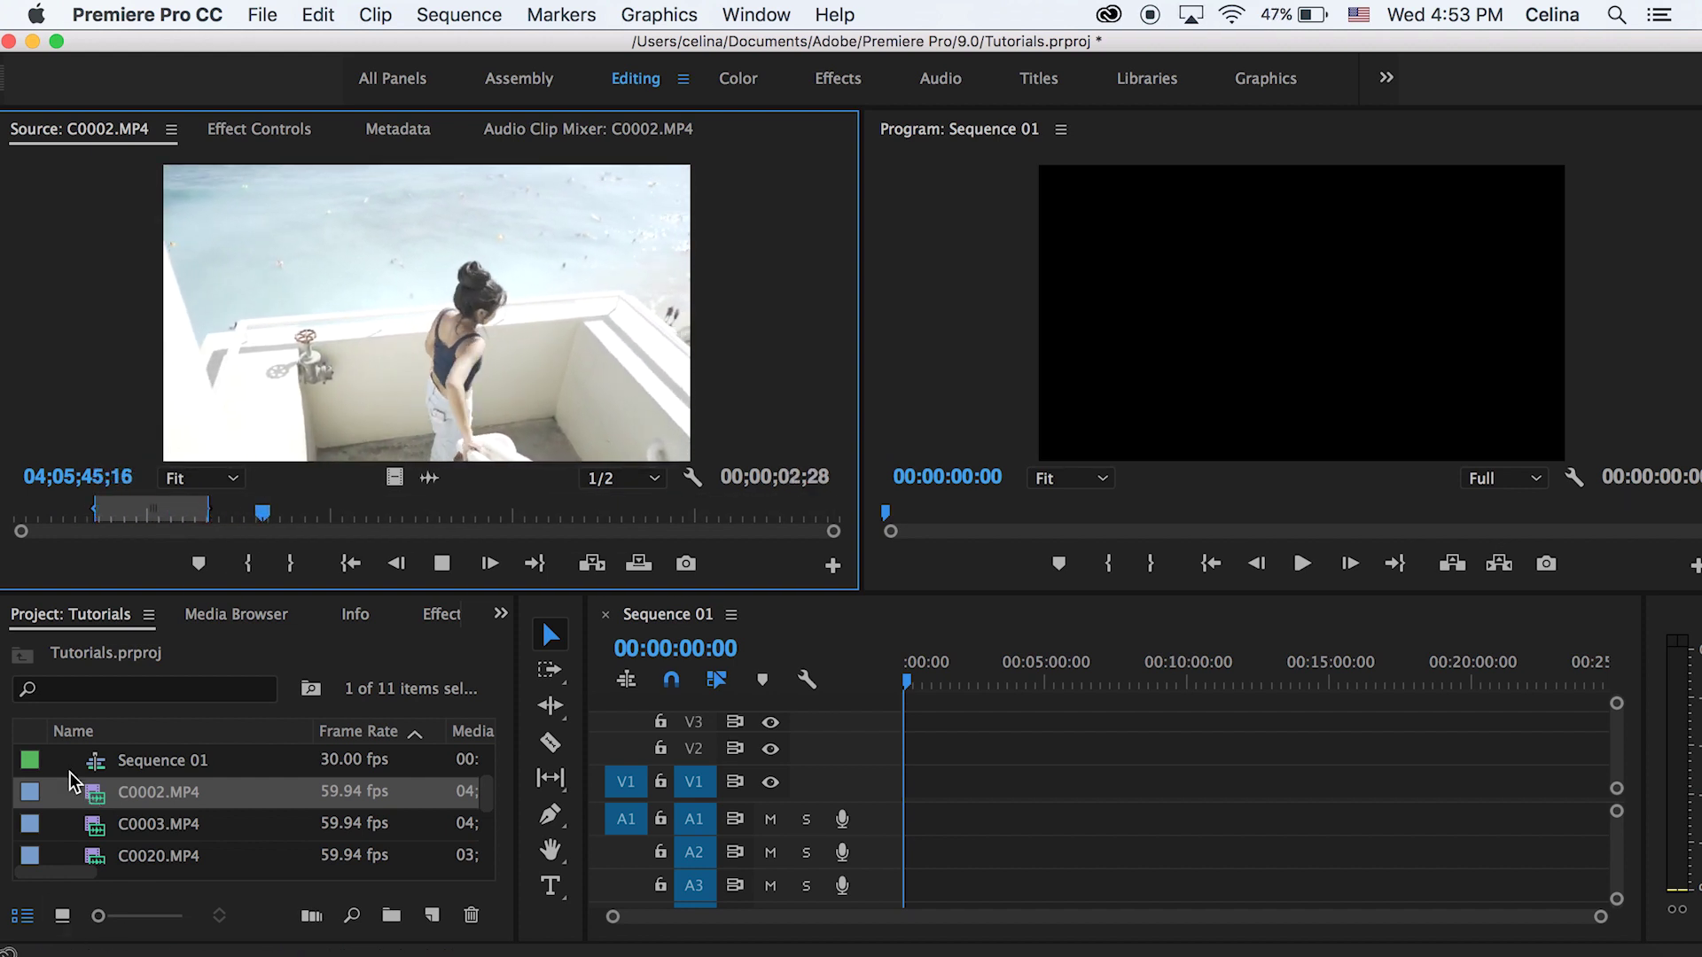
{"action": "key", "text": "space"}
{"action": "key", "text": "comma"}
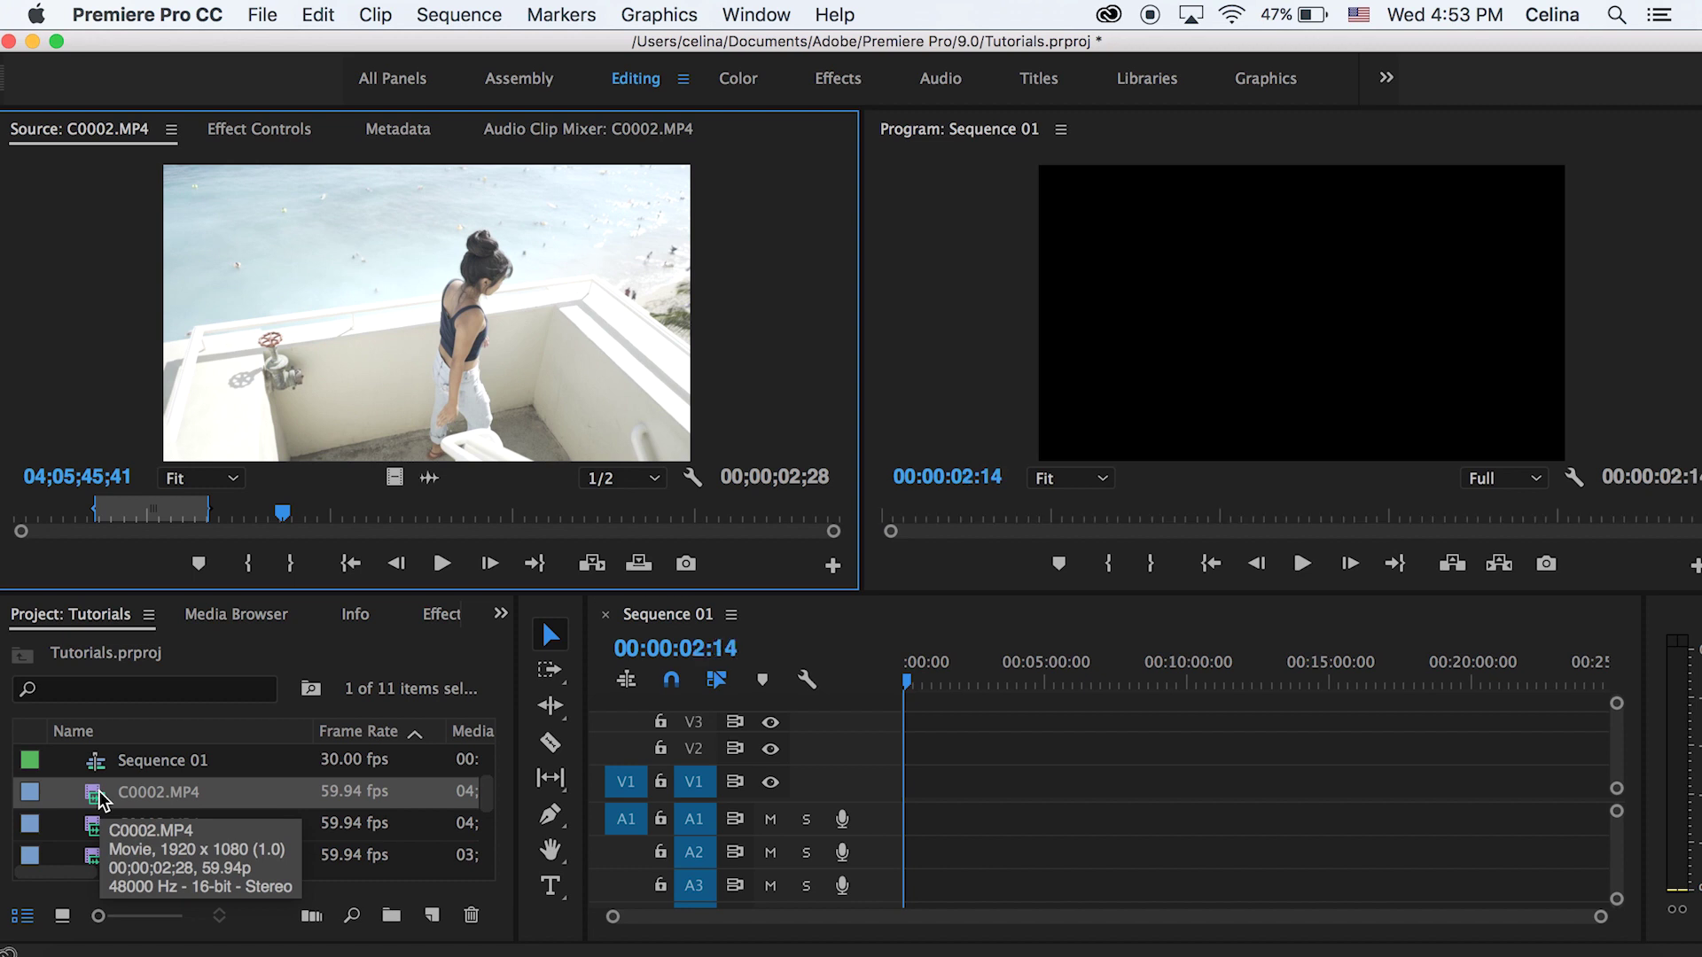
{"action": "left_click", "coordinate": [906, 754]}
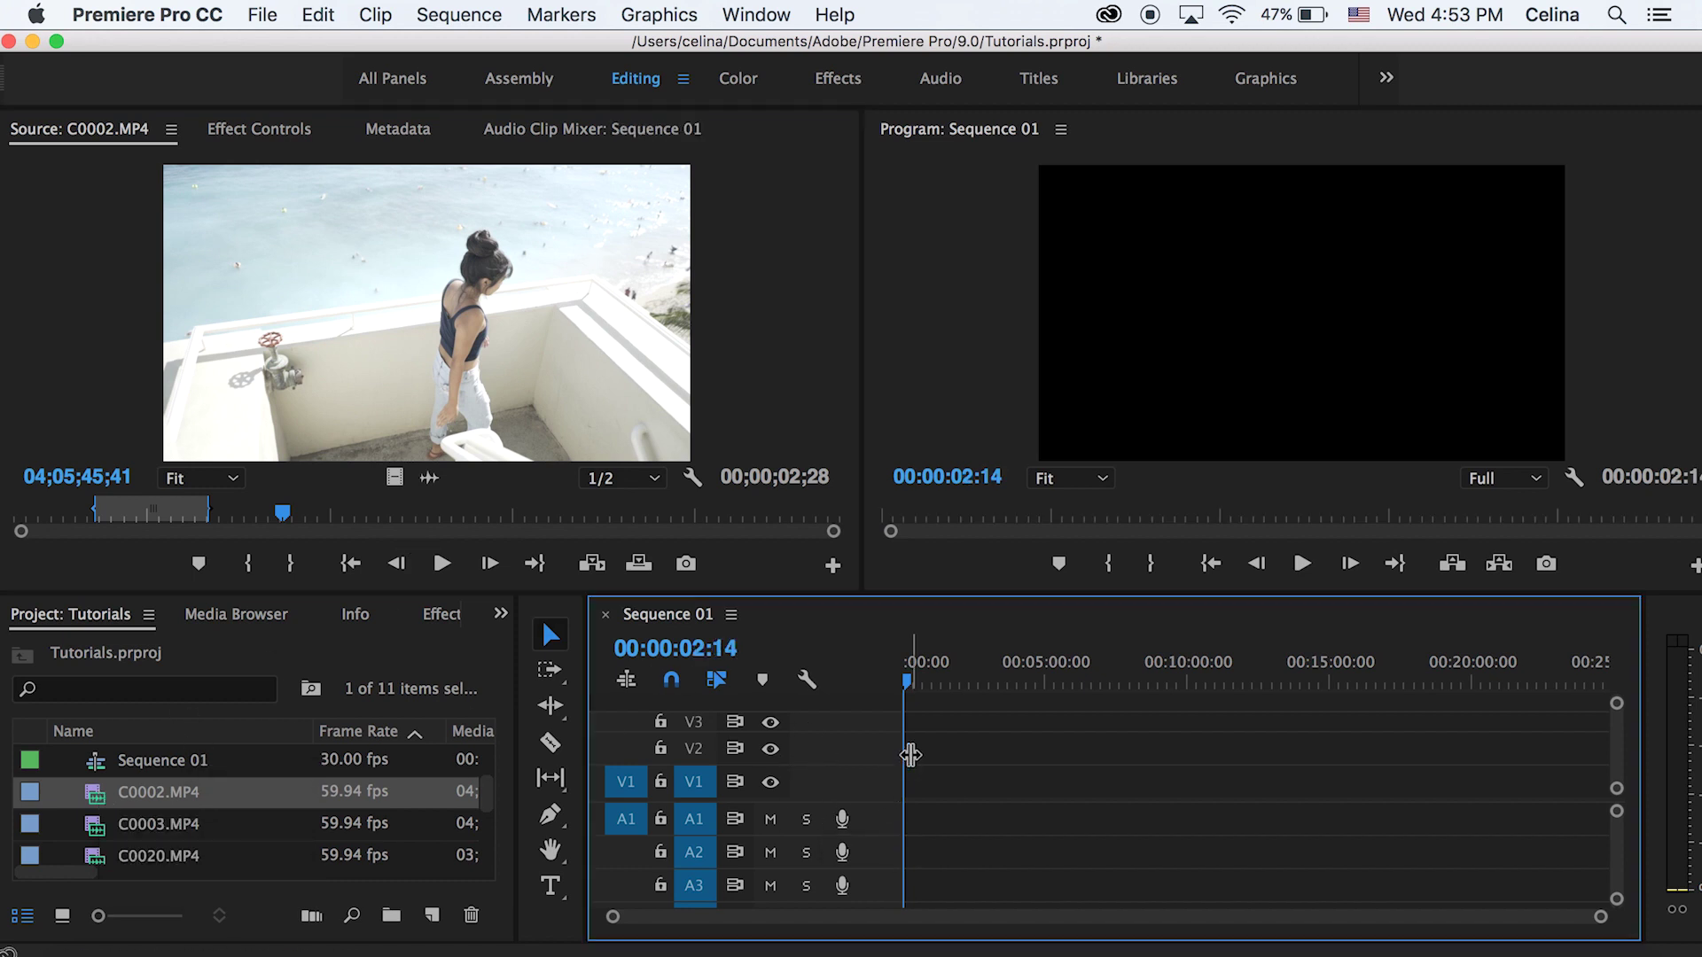
{"action": "key", "text": "comma"}
{"action": "key", "text": "equal"}
{"action": "key", "text": "equal"}
{"action": "key", "text": "equal"}
{"action": "key", "text": "equal"}
{"action": "key", "text": "equal"}
{"action": "key", "text": "equal"}
{"action": "double_click", "coordinate": [869, 753]}
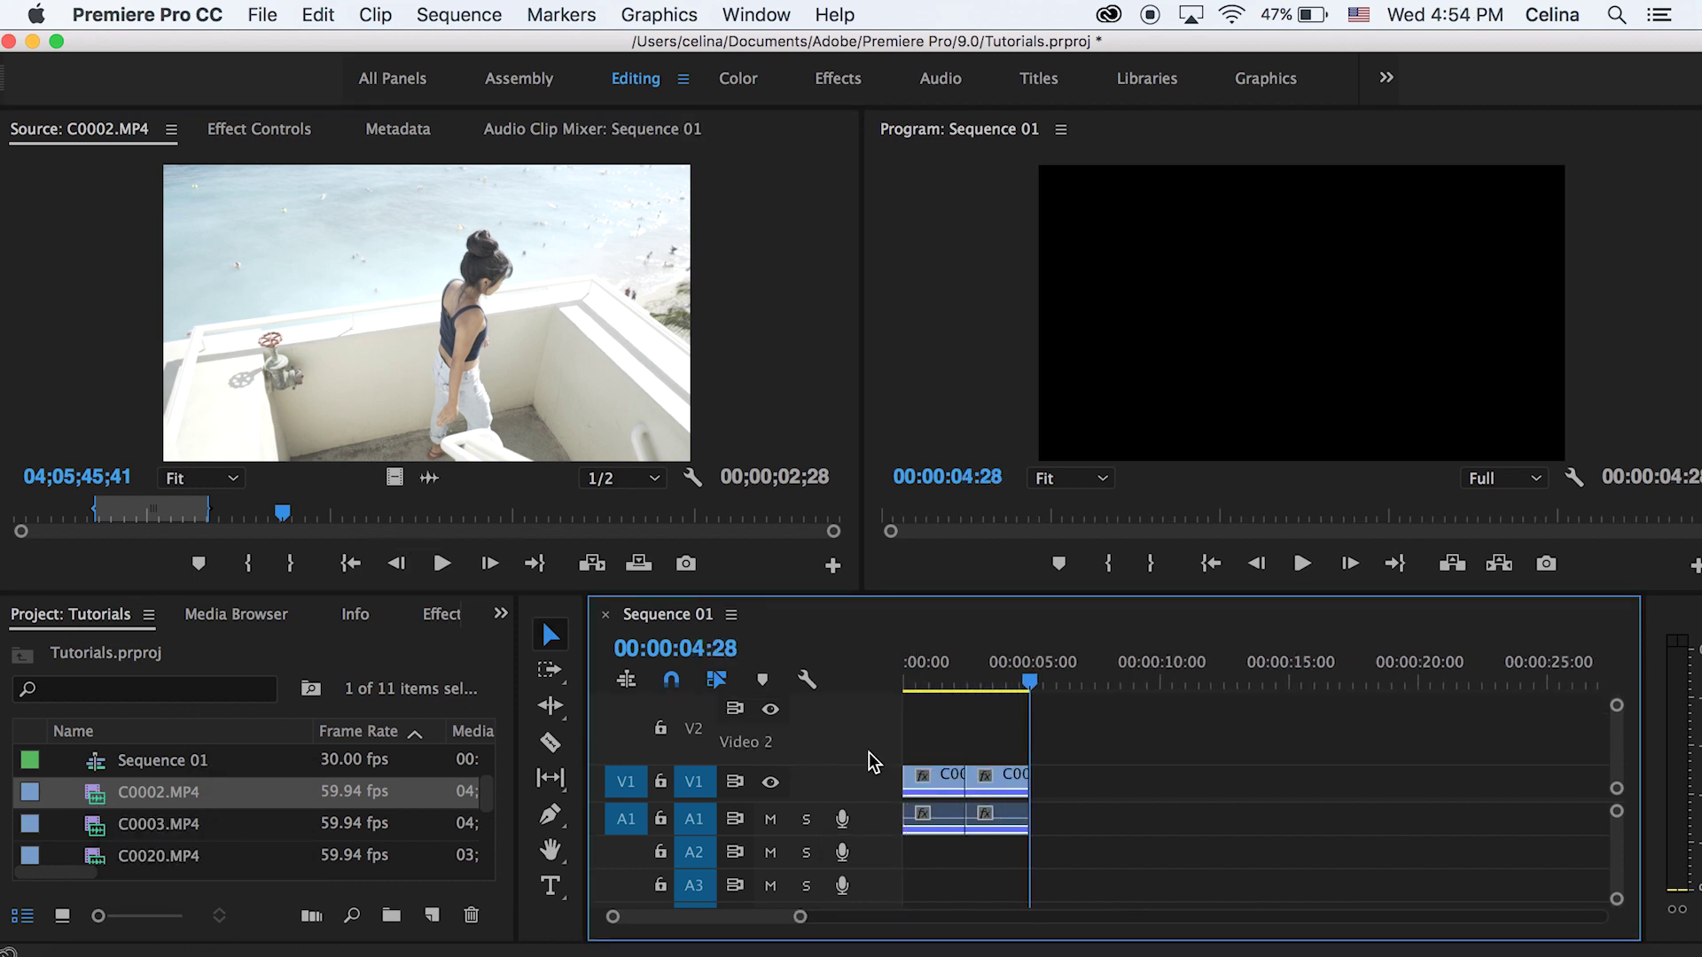
{"action": "key", "text": "super+z"}
{"action": "double_click", "coordinate": [851, 738]}
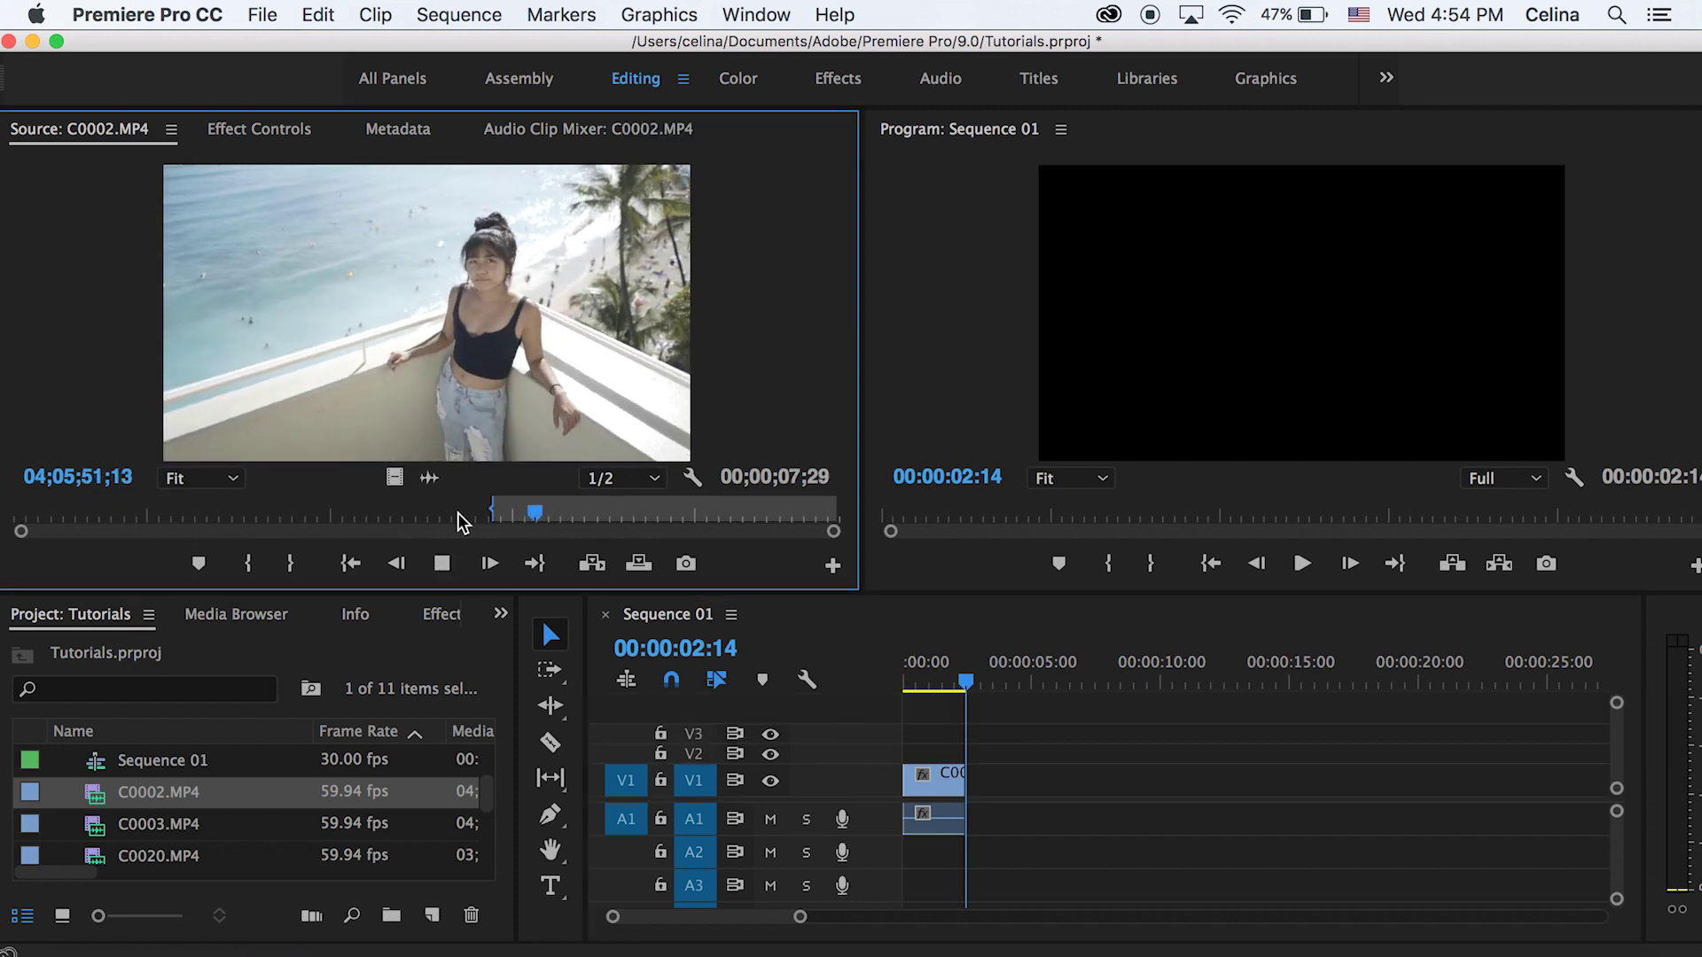
Mark the out point of a second, shorter section of C0002.MP4 and insert it after the first clip in Sequence 01.
{"action": "key", "text": "o"}
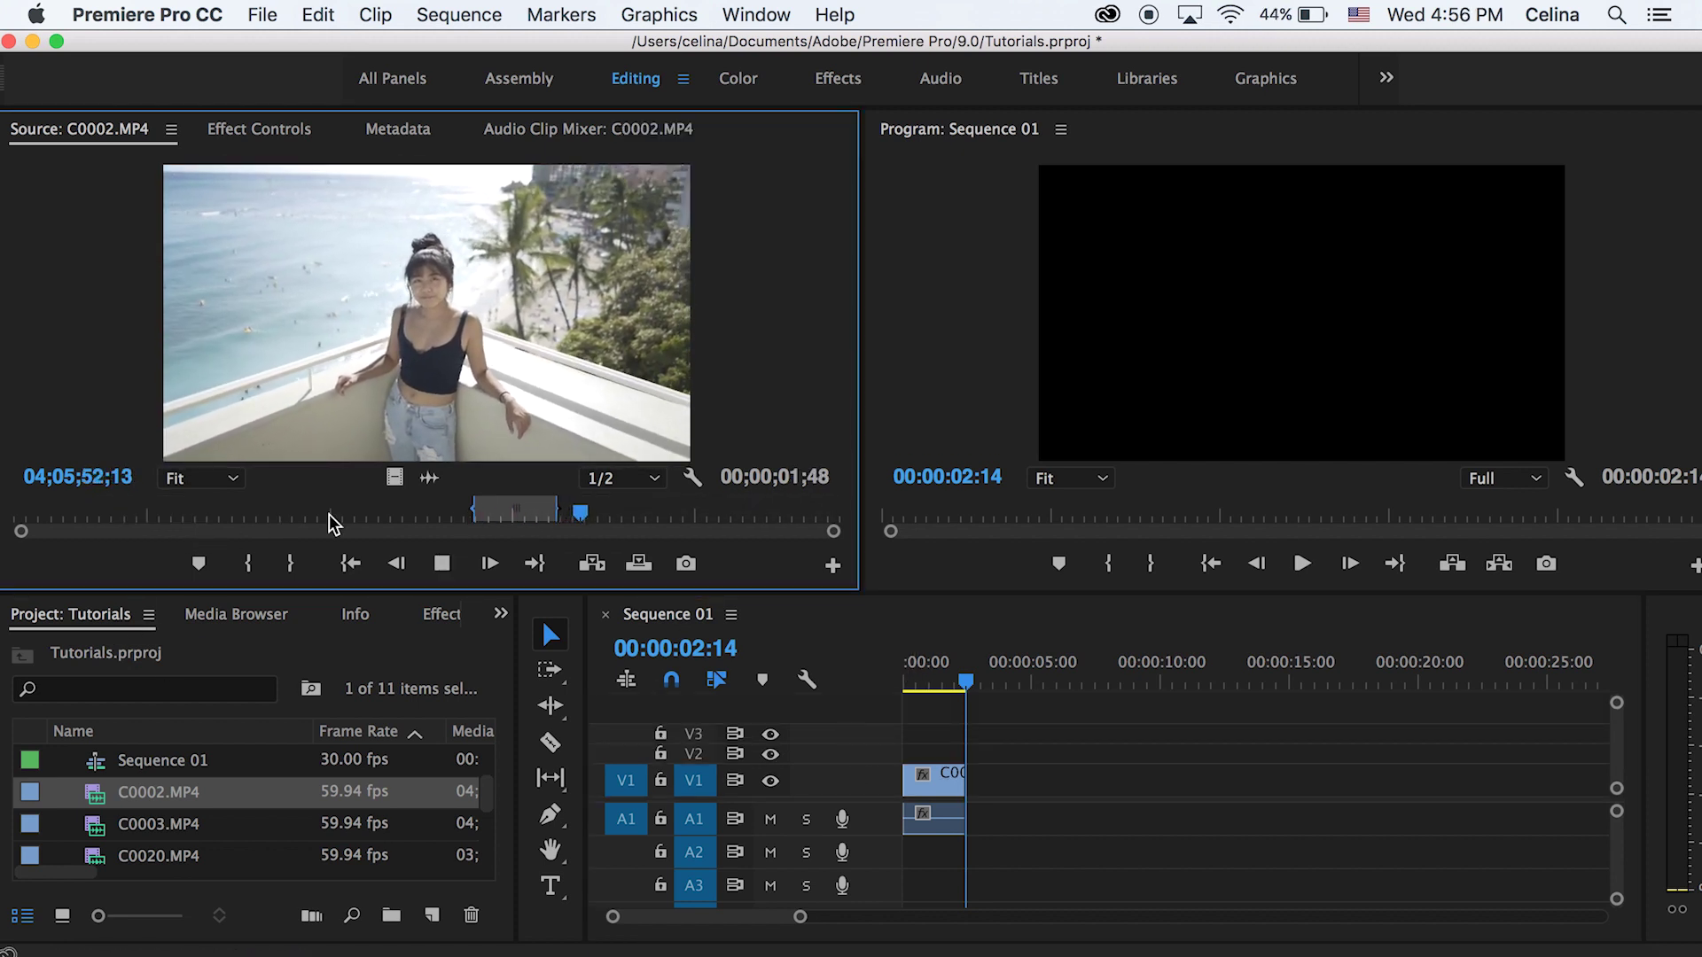
{"action": "key", "text": "comma"}
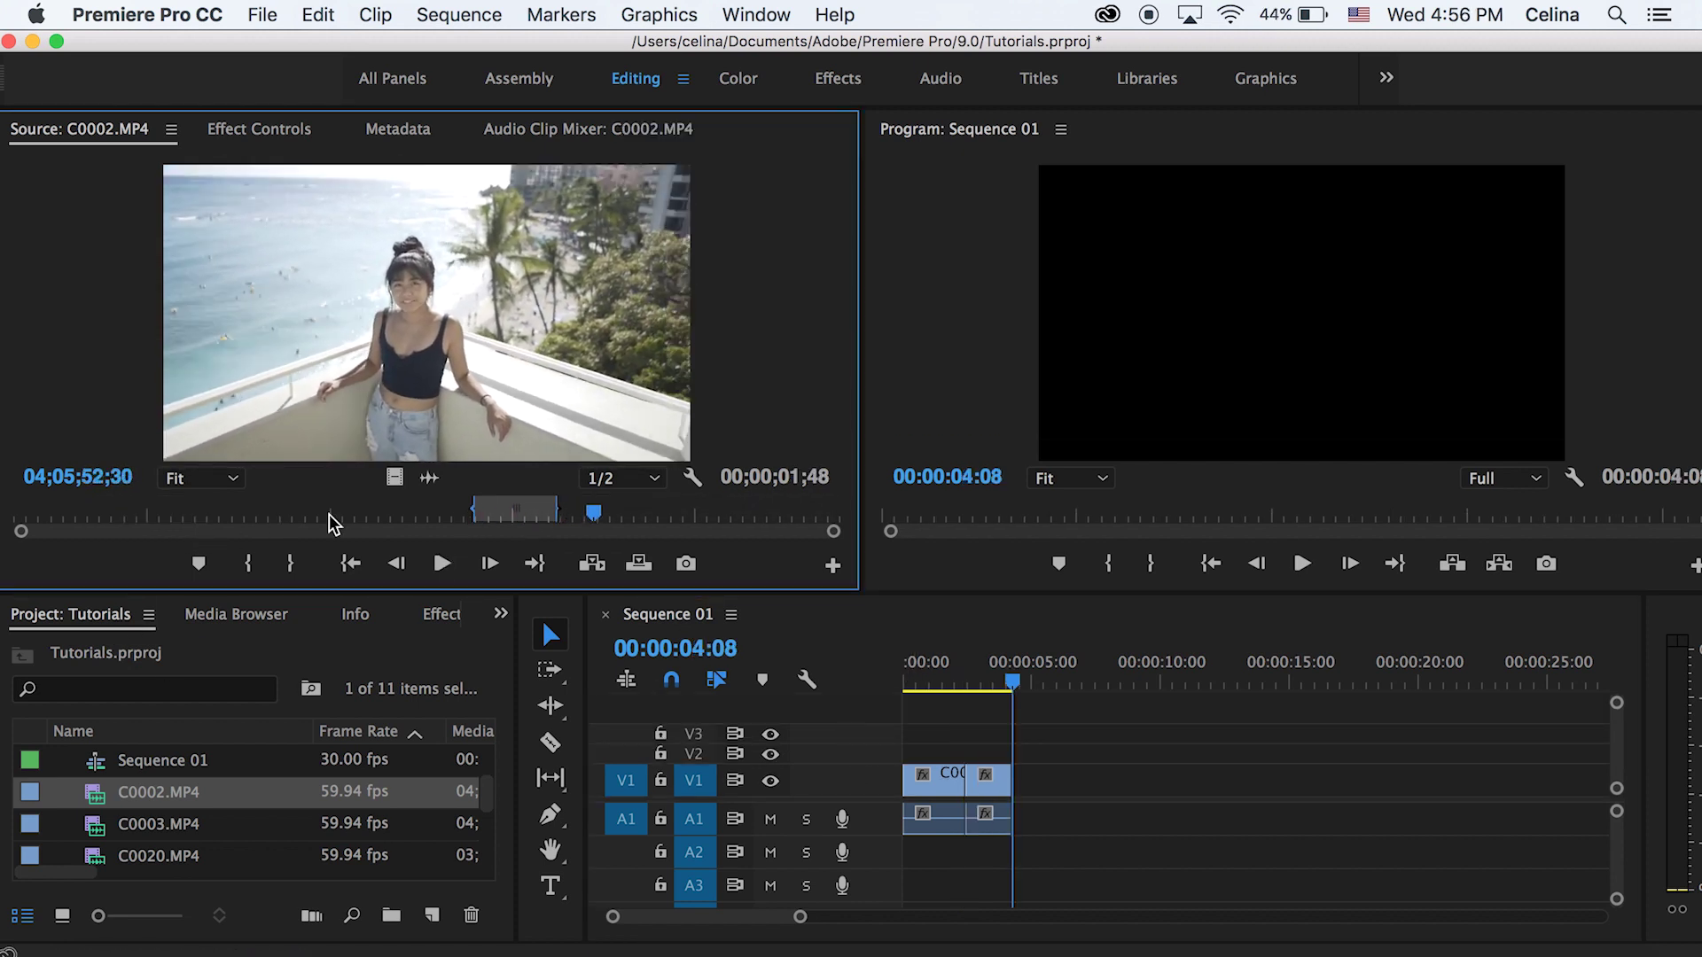
Open C0003.MP4 in the source viewer, play its rotating shot and mark an in point about one second in.
{"action": "double_click", "coordinate": [101, 823]}
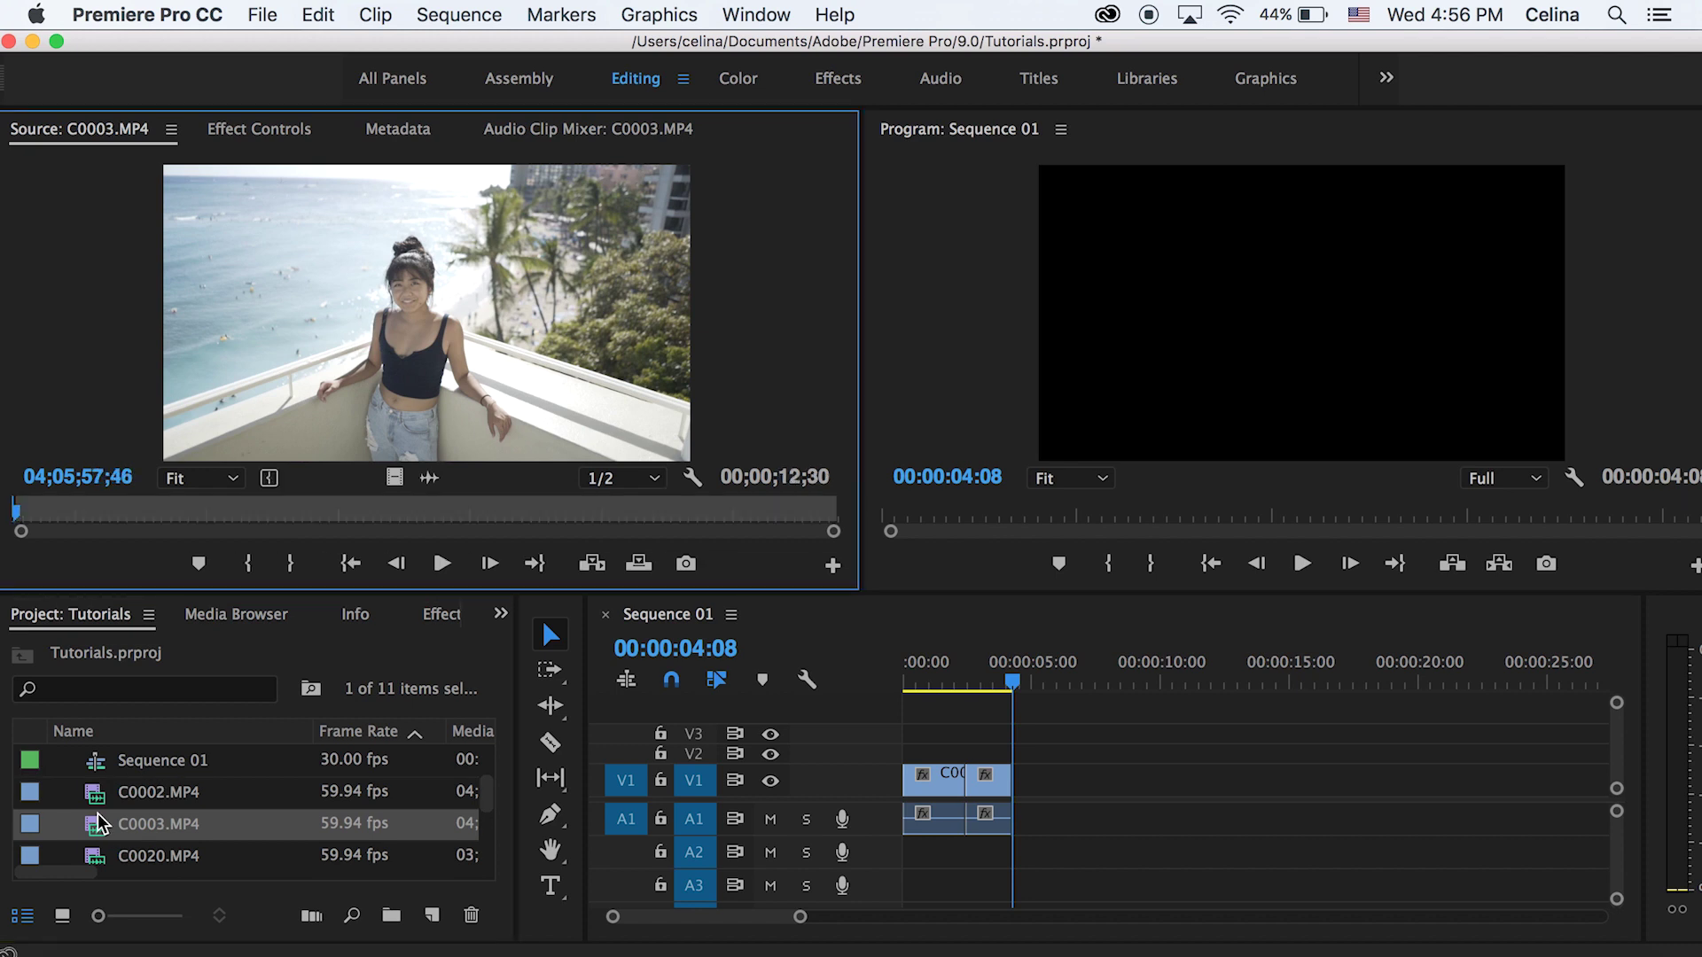
{"action": "key", "text": "space"}
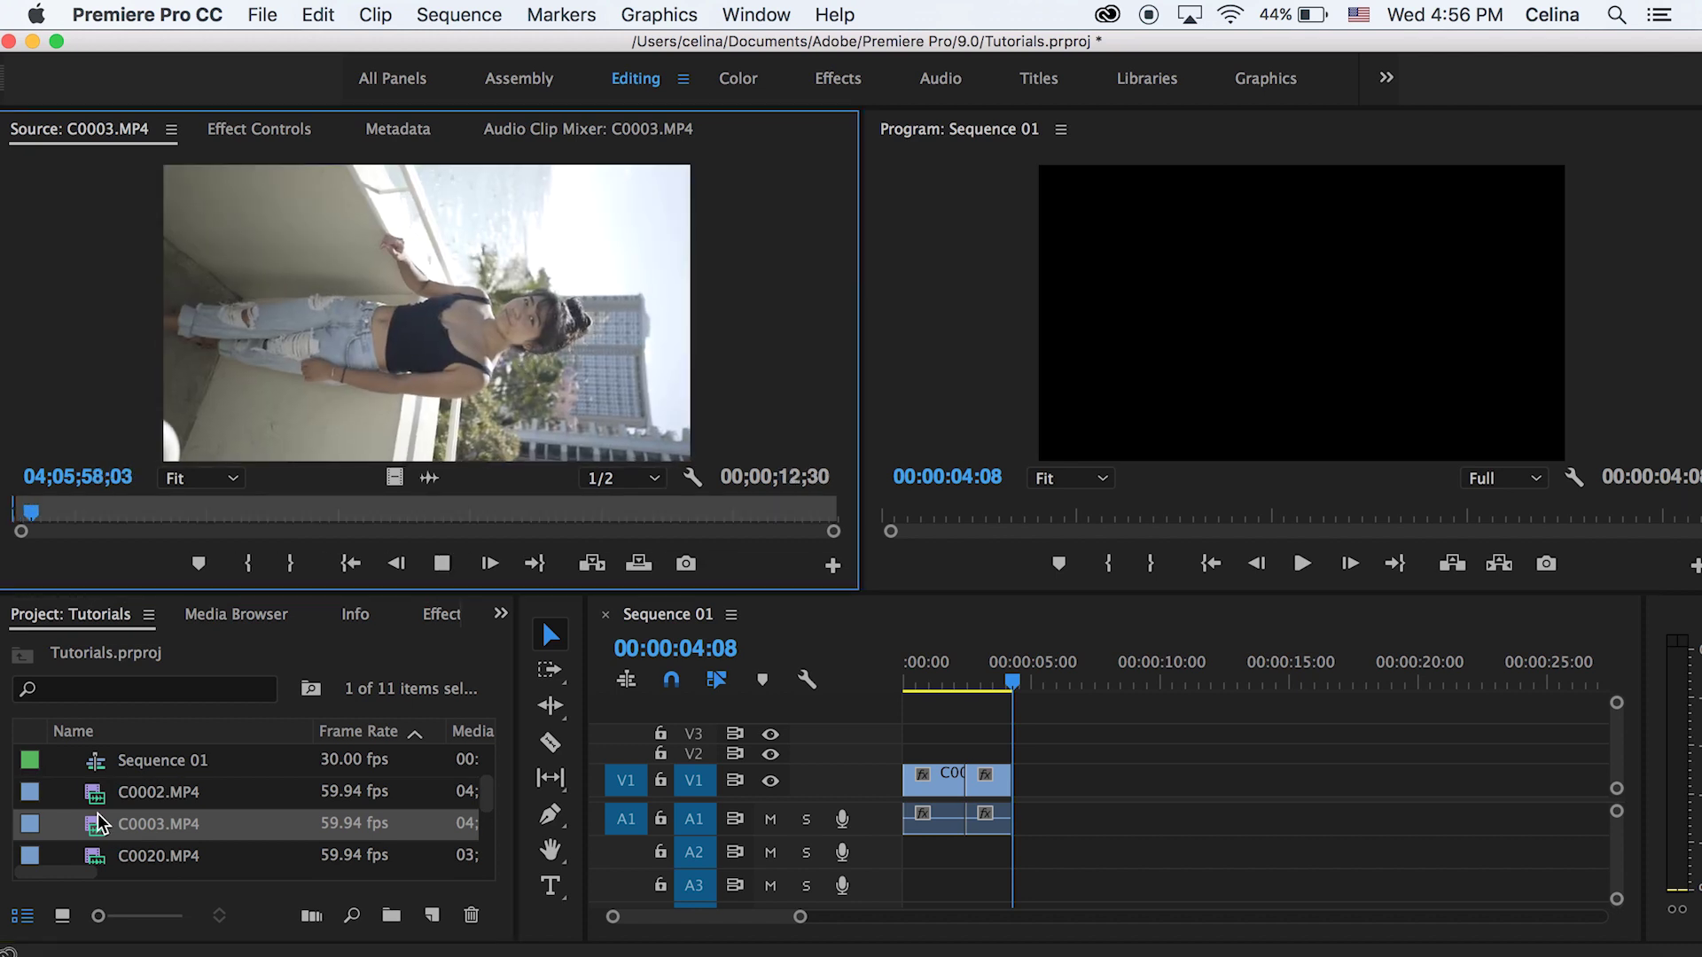
{"action": "key", "text": "space"}
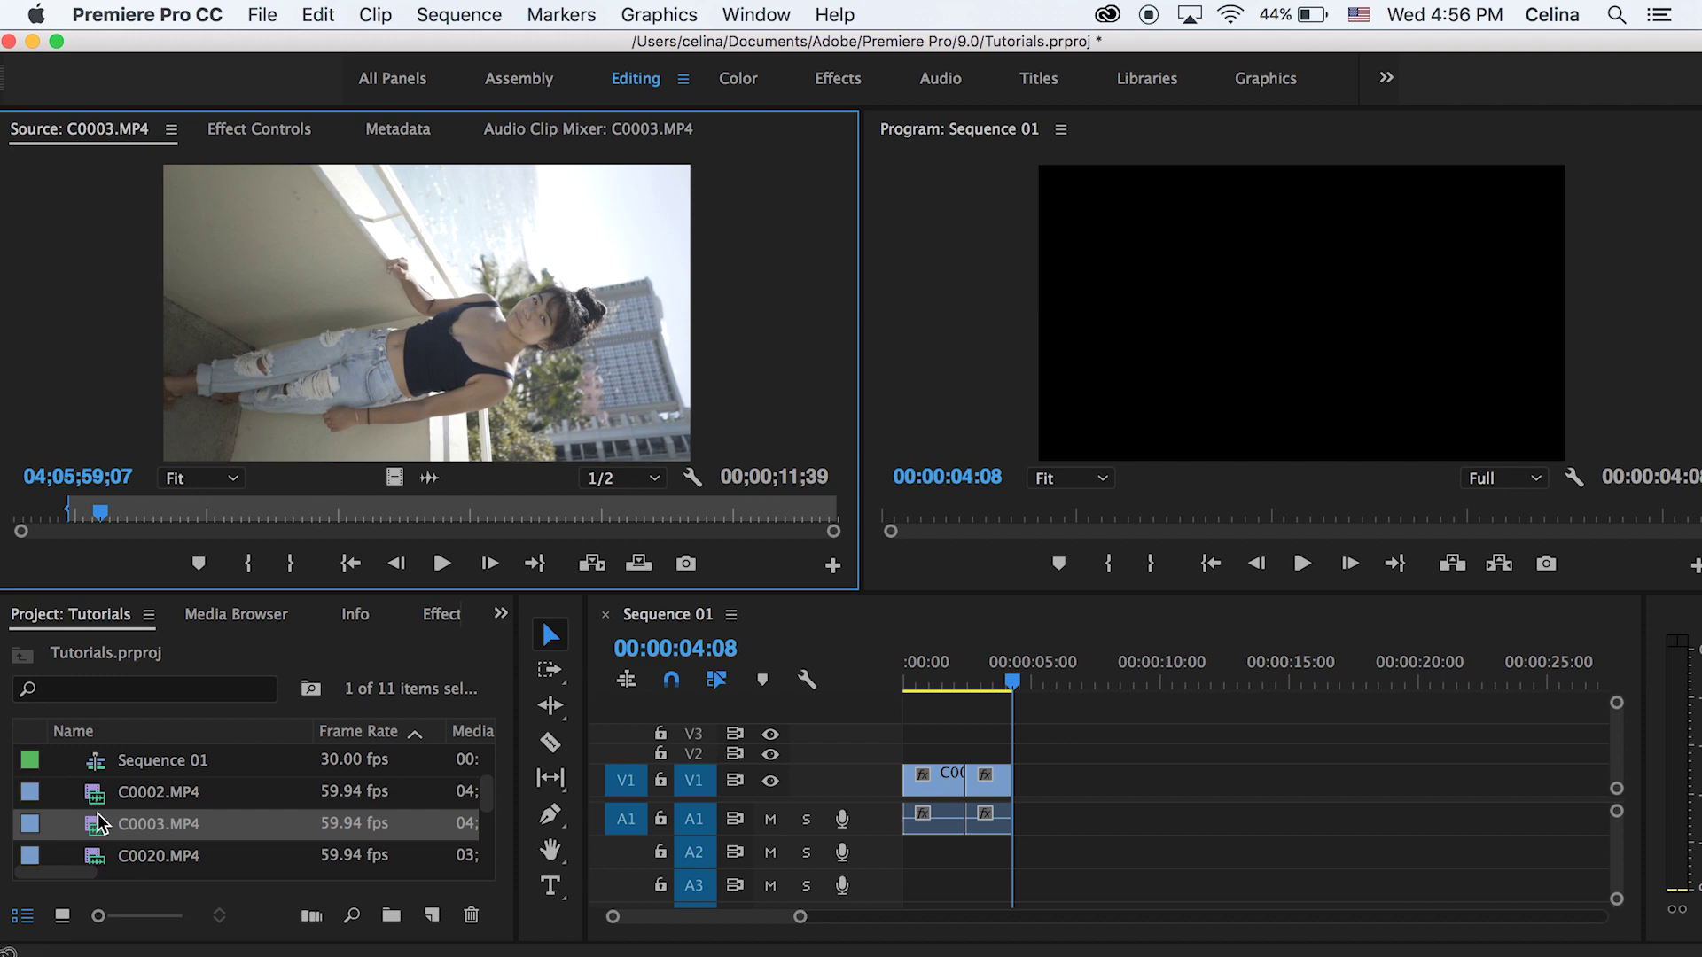
{"action": "key", "text": "i"}
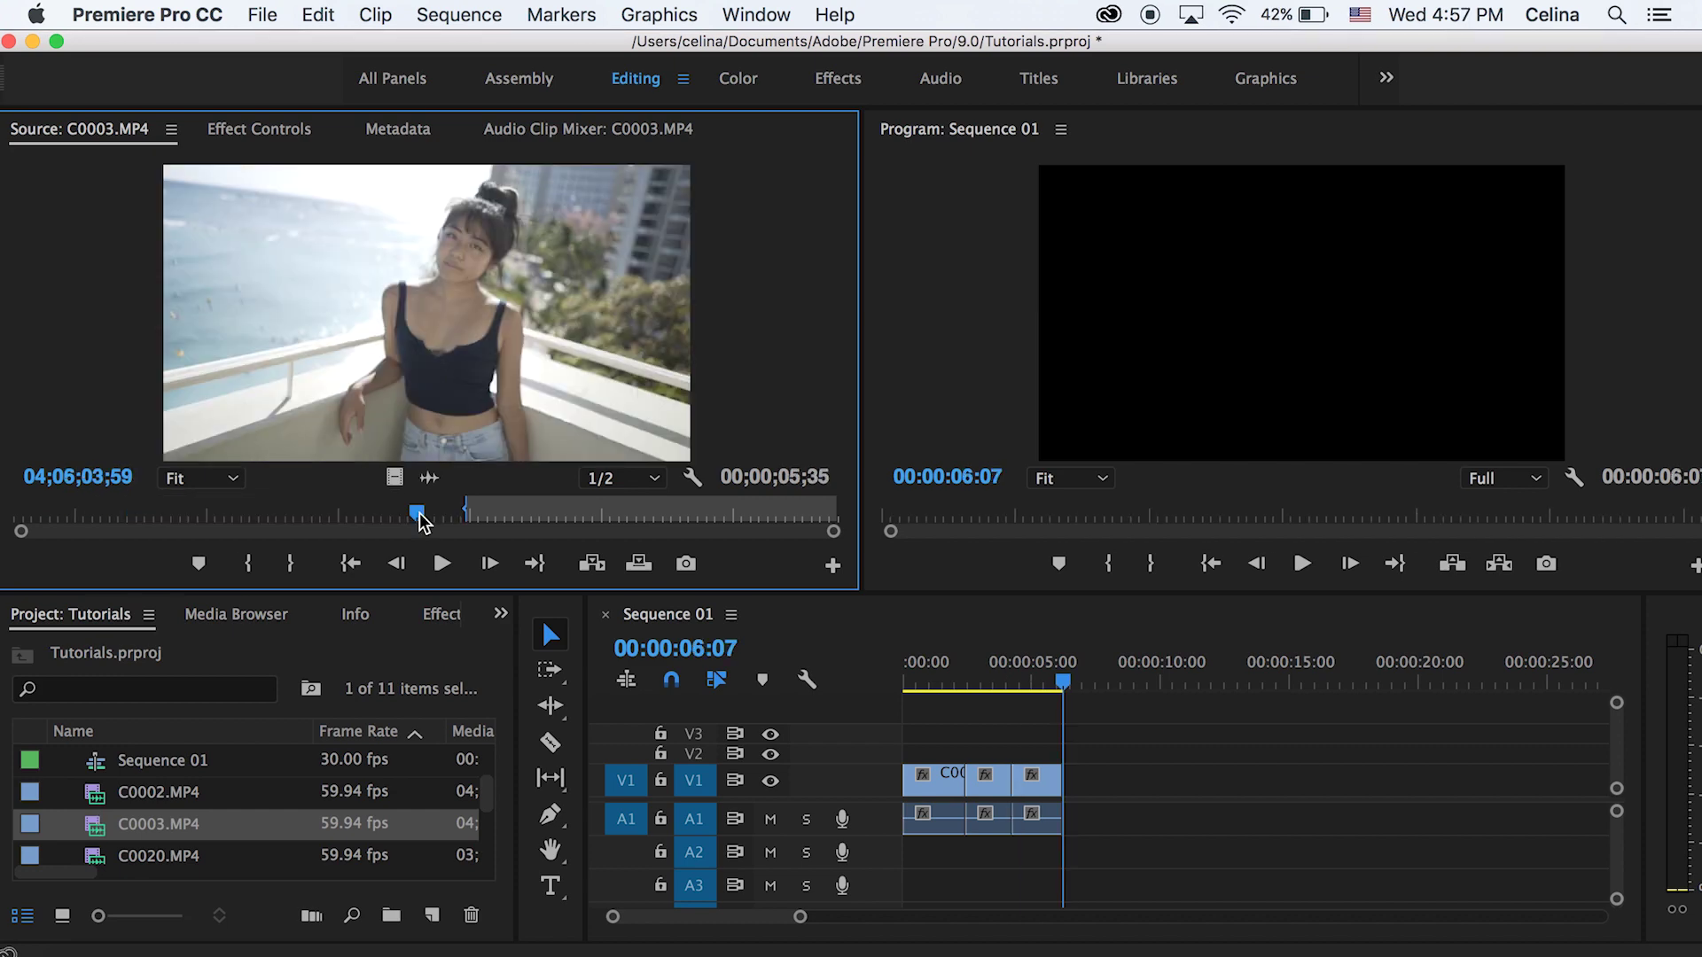
{"action": "key", "text": "i"}
{"action": "key", "text": "space"}
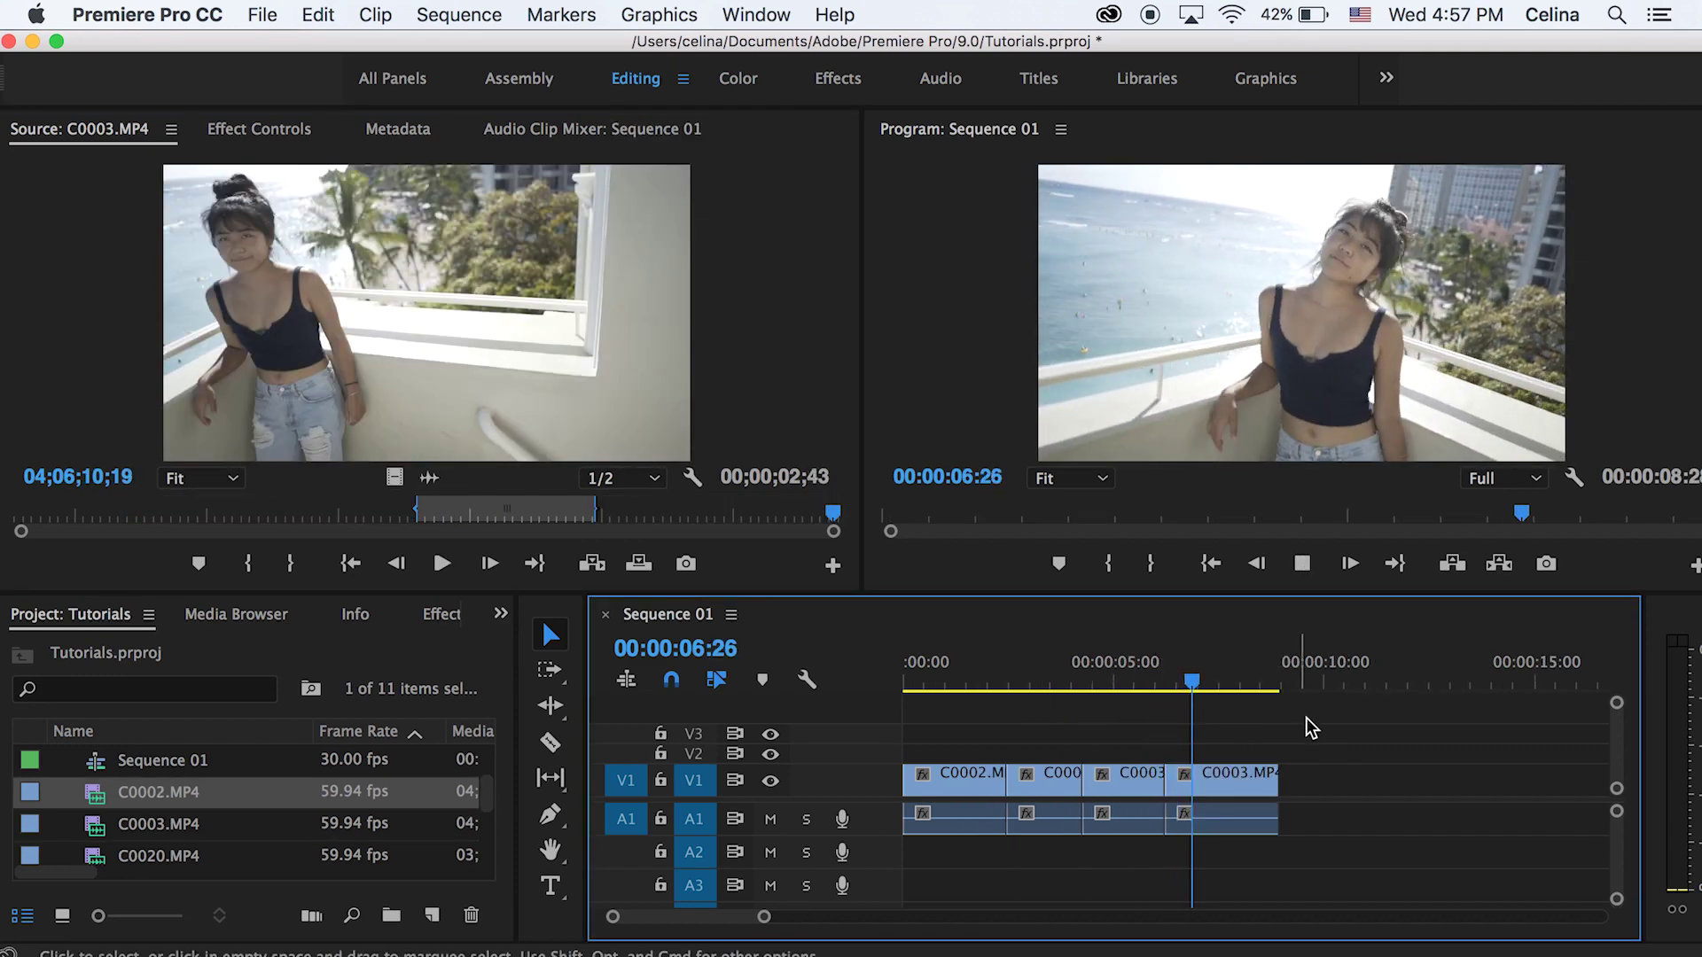
Set the speed of all the clips in Sequence 01 to 50% and review the first clip at about 00:00:01:29.
{"action": "key", "text": "space"}
{"action": "key", "text": "super+a"}
{"action": "key", "text": "super+r"}
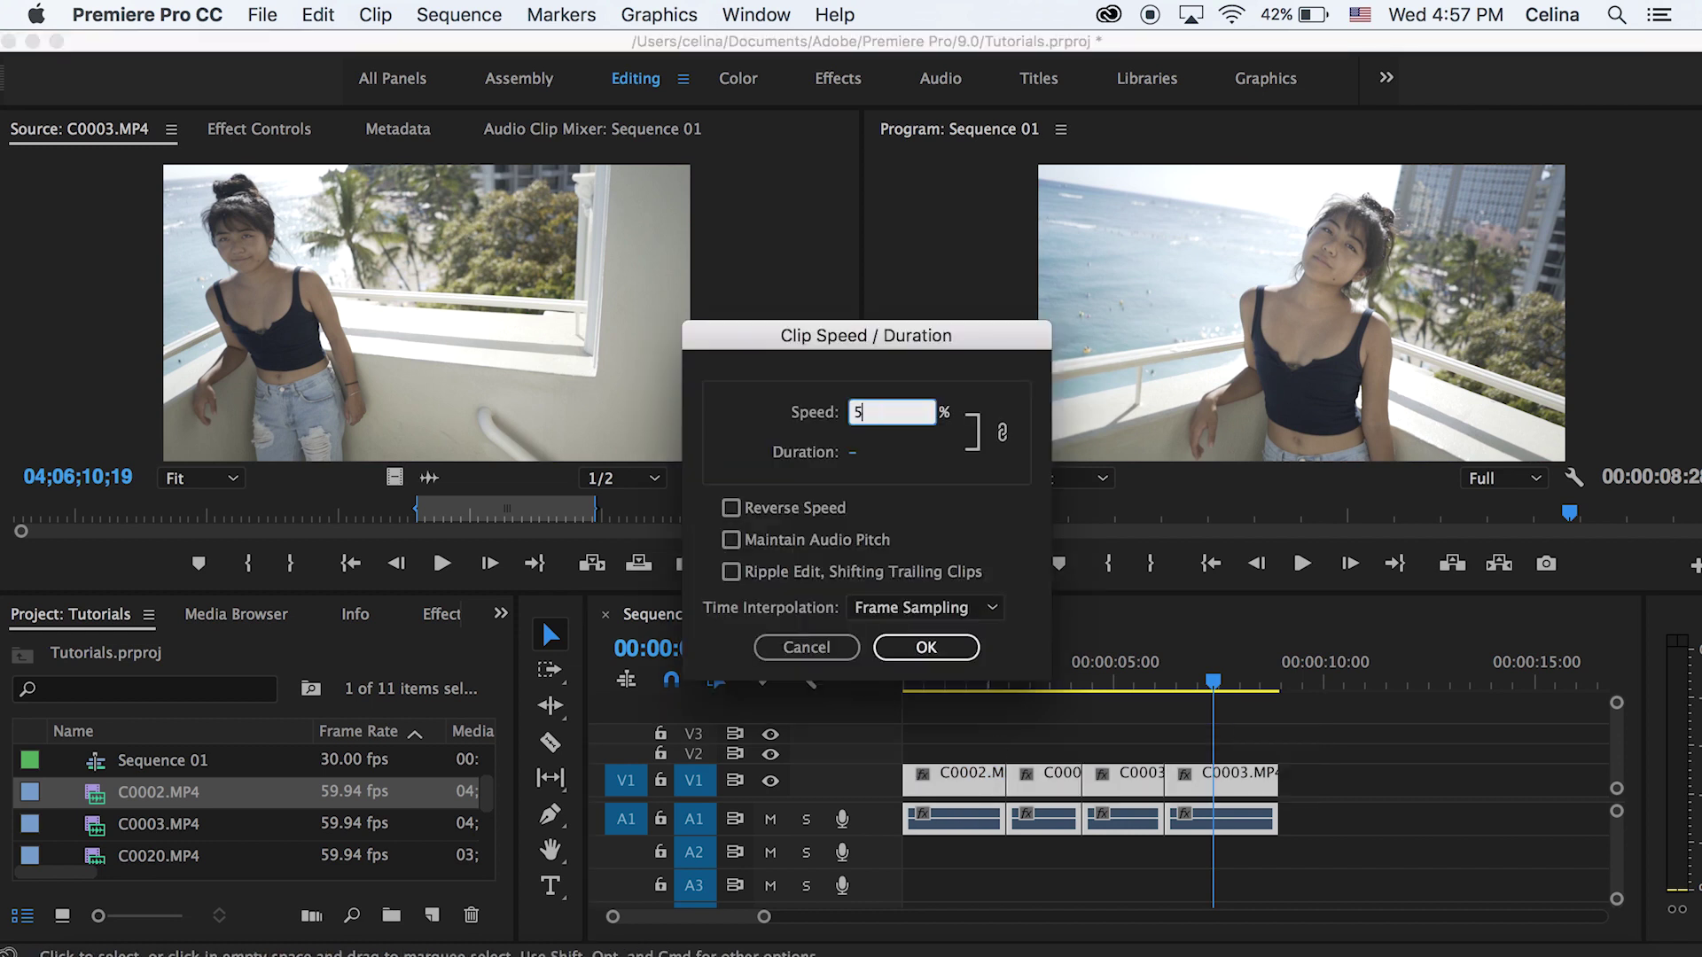
{"action": "type", "text": "50"}
{"action": "key", "text": "Return"}
{"action": "left_click", "coordinate": [952, 680]}
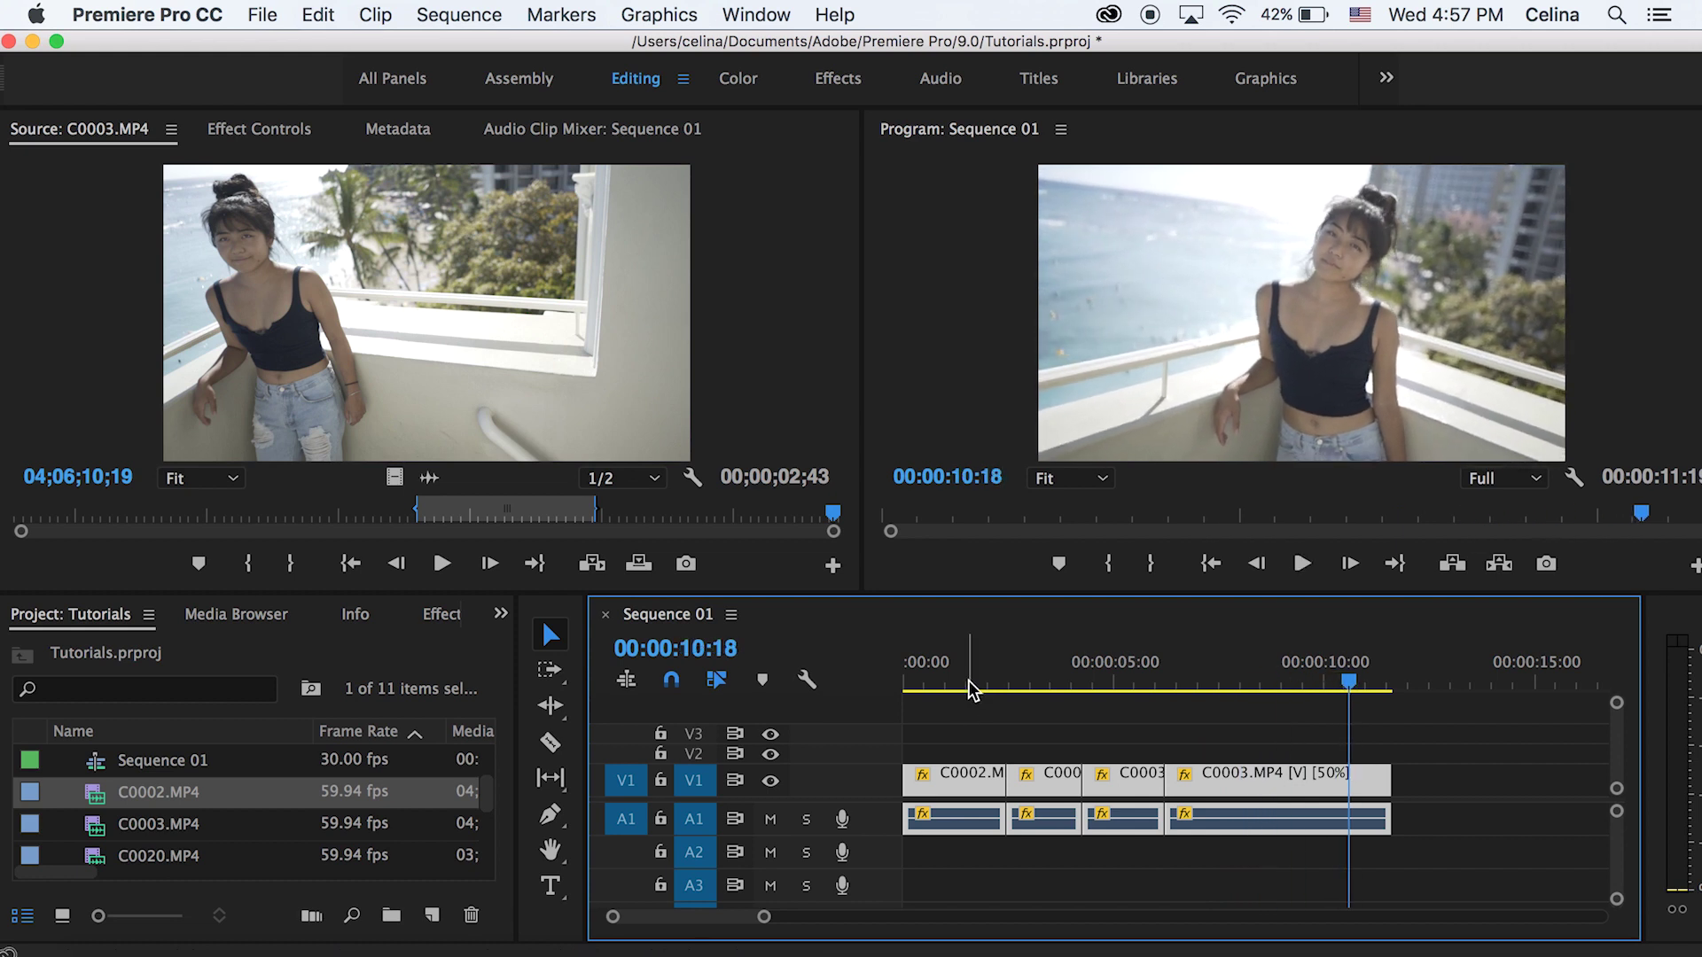
{"action": "left_click_drag", "start_coordinate": [975, 690], "coordinate": [987, 690]}
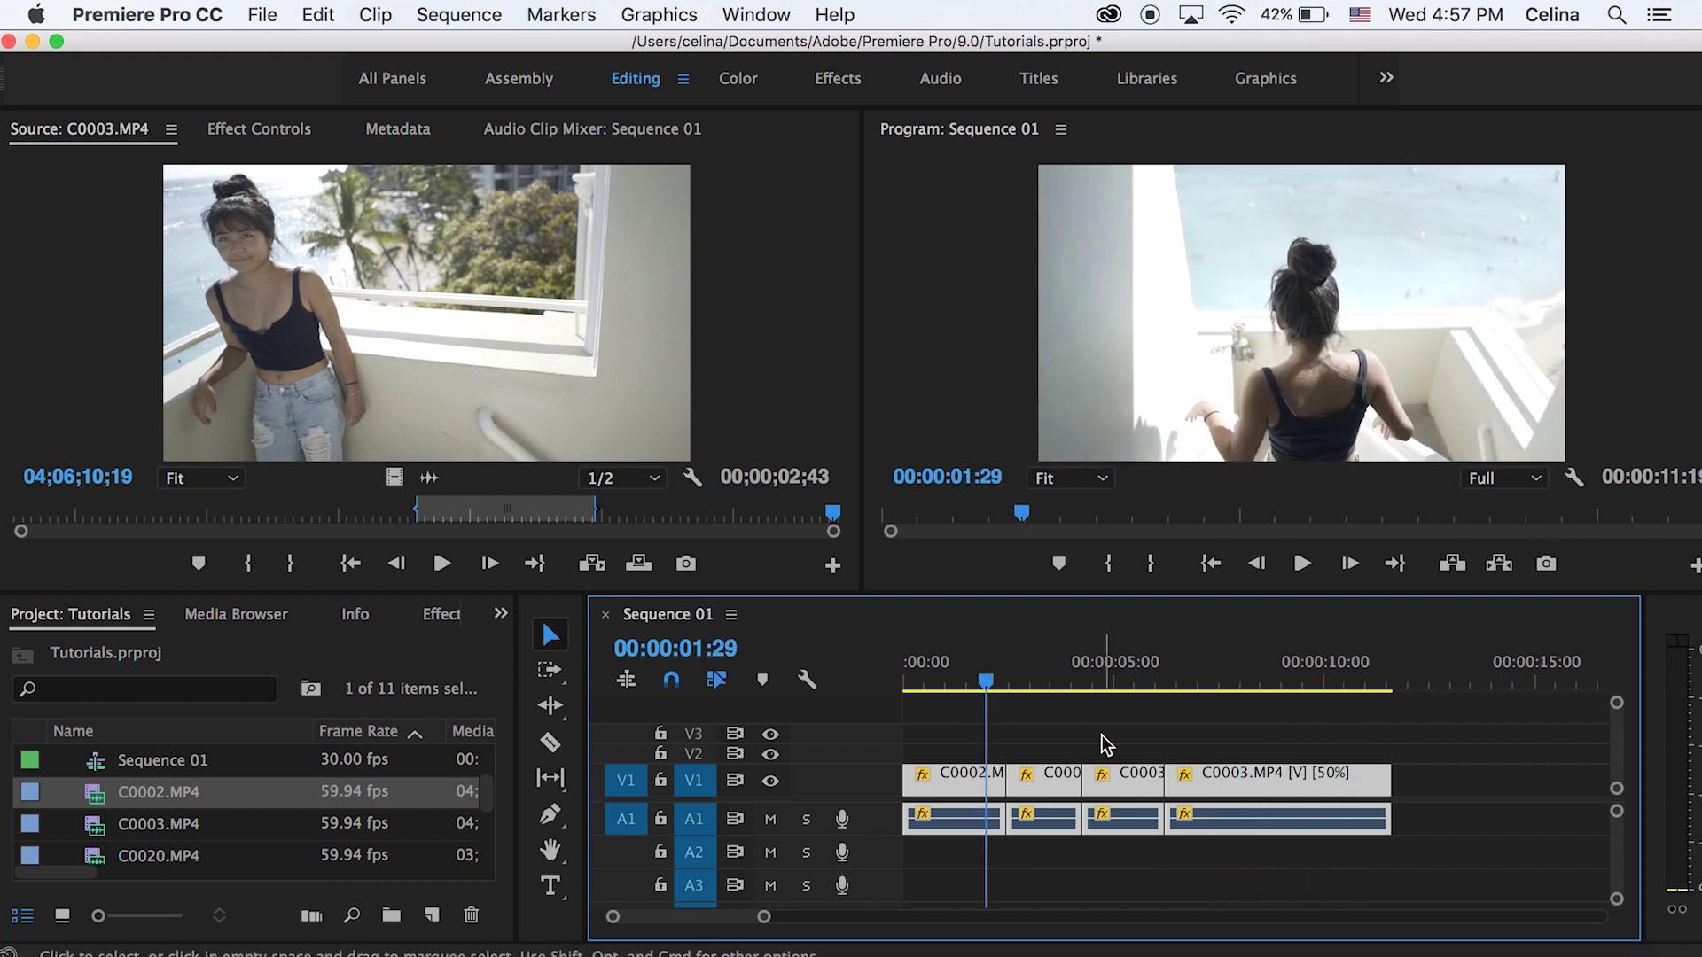
Nest the last C0003.MP4 clip of Sequence 01 and apply Warp Stabilizer to the nested sequence.
{"action": "key", "text": "super+a"}
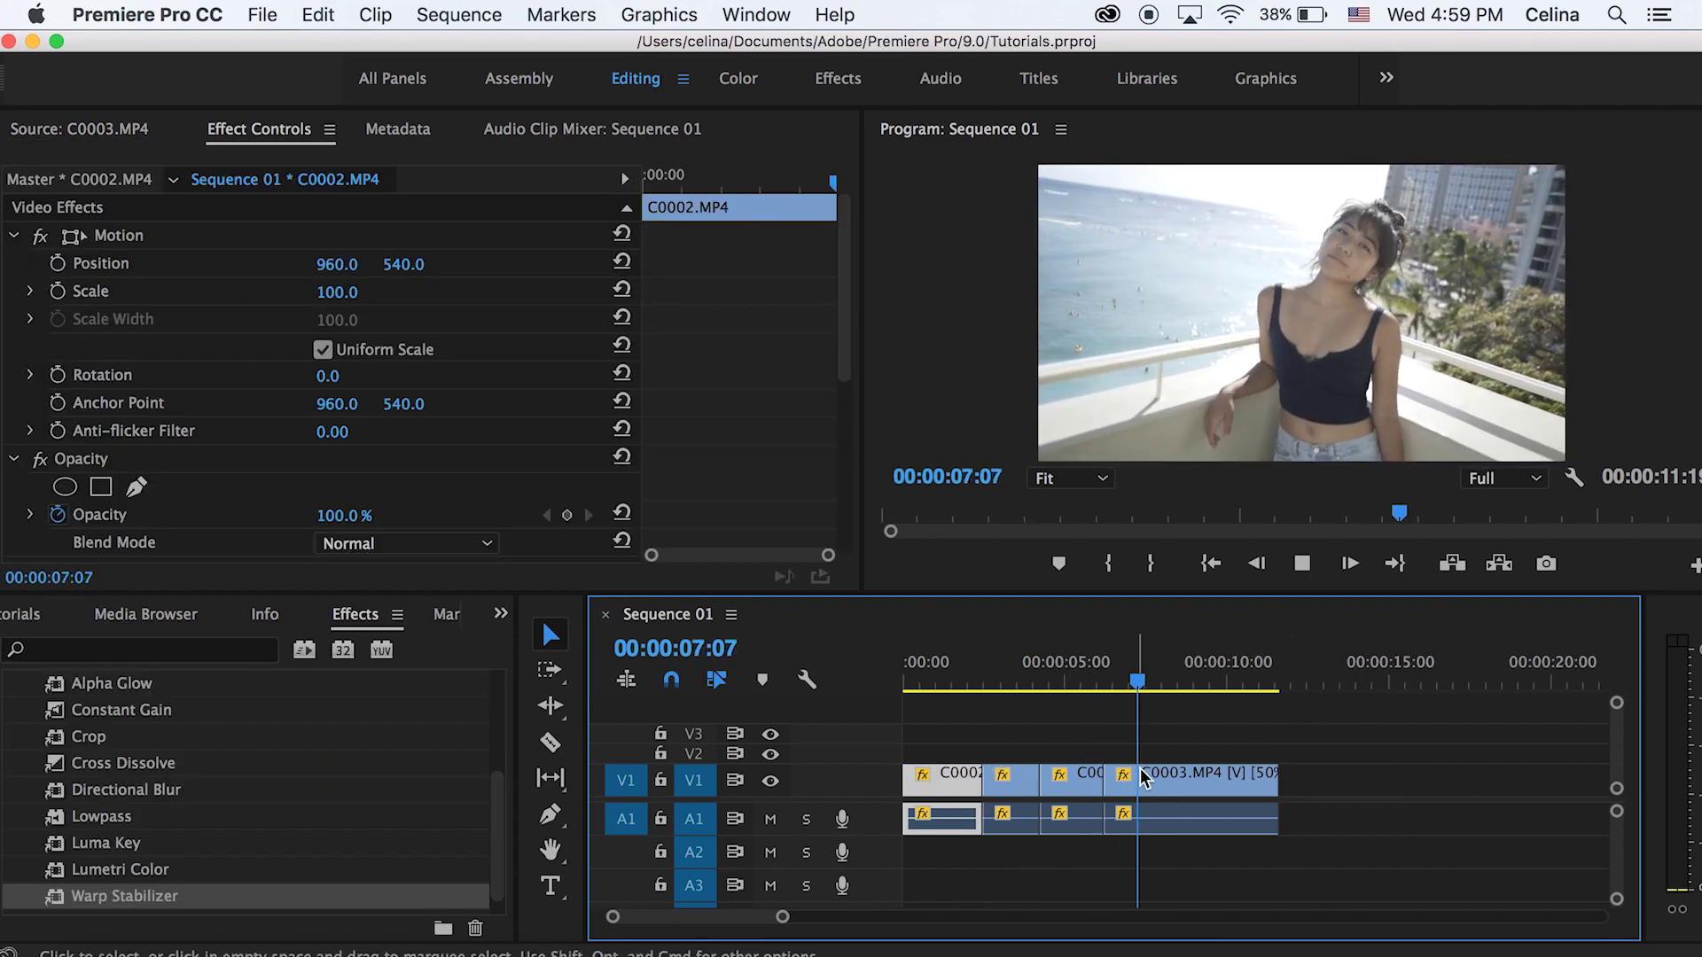
{"action": "left_click", "coordinate": [1161, 771]}
{"action": "key", "text": "alt+n"}
{"action": "left_click", "coordinate": [964, 537]}
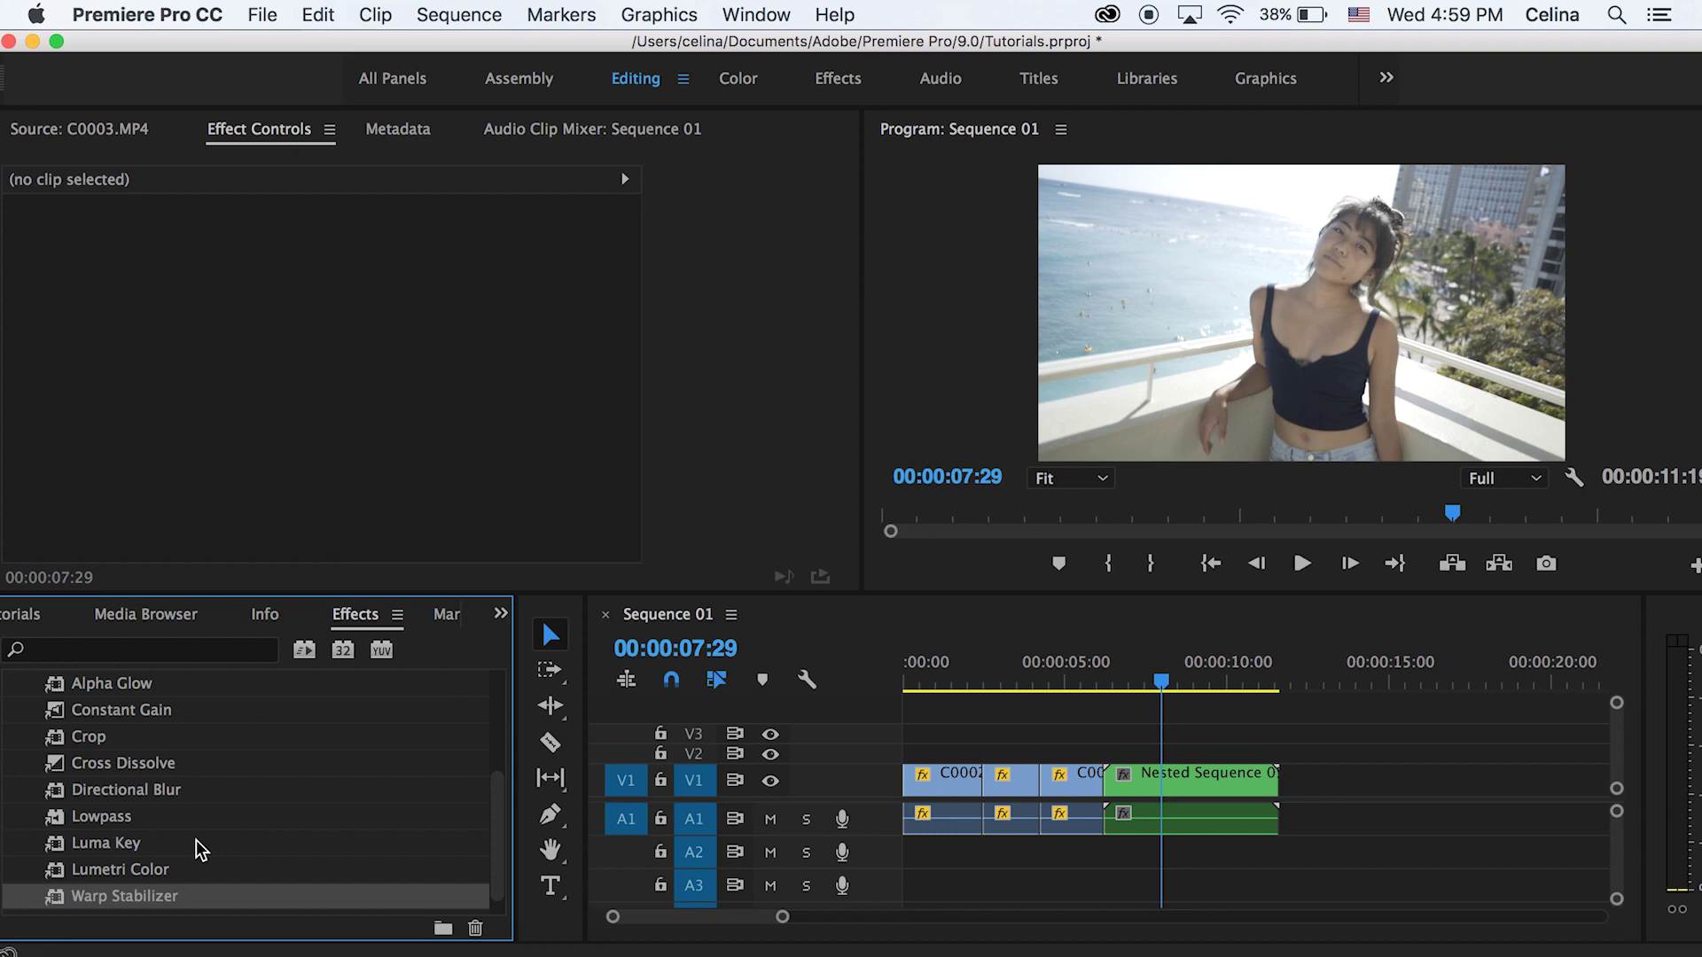
{"action": "left_click_drag", "start_coordinate": [1111, 759], "coordinate": [1159, 773]}
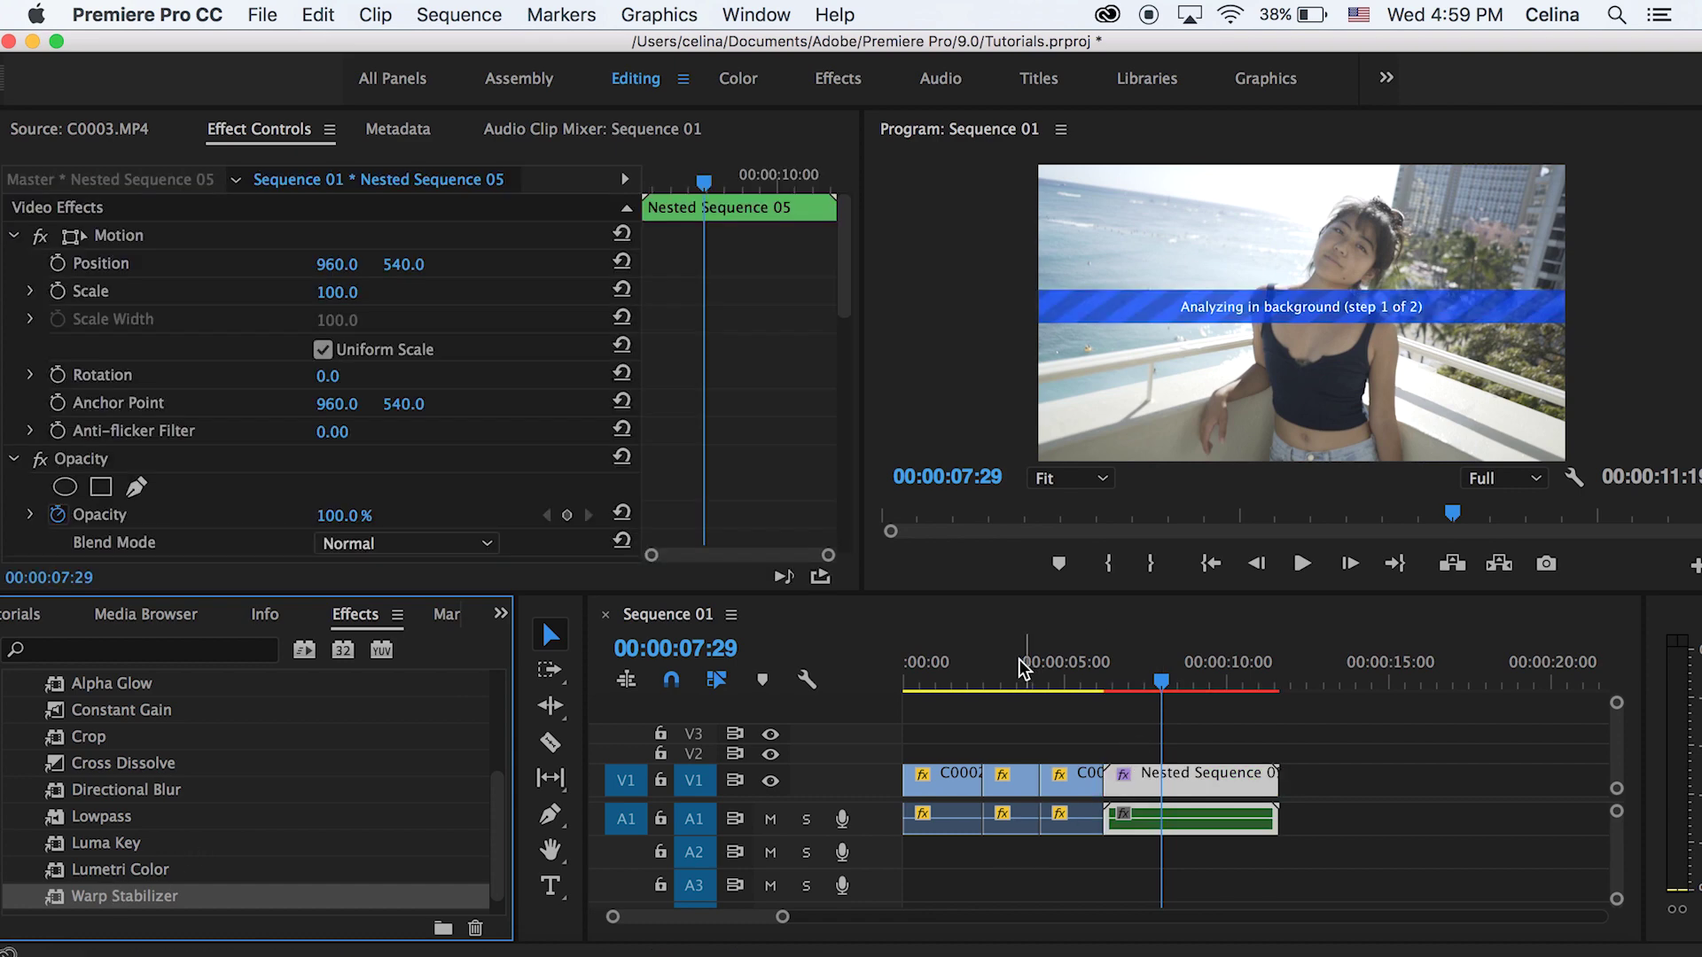
Return to the start of Sequence 01, nest the first clip and apply Warp Stabilizer to it.
{"action": "left_click_drag", "start_coordinate": [931, 676], "coordinate": [868, 682]}
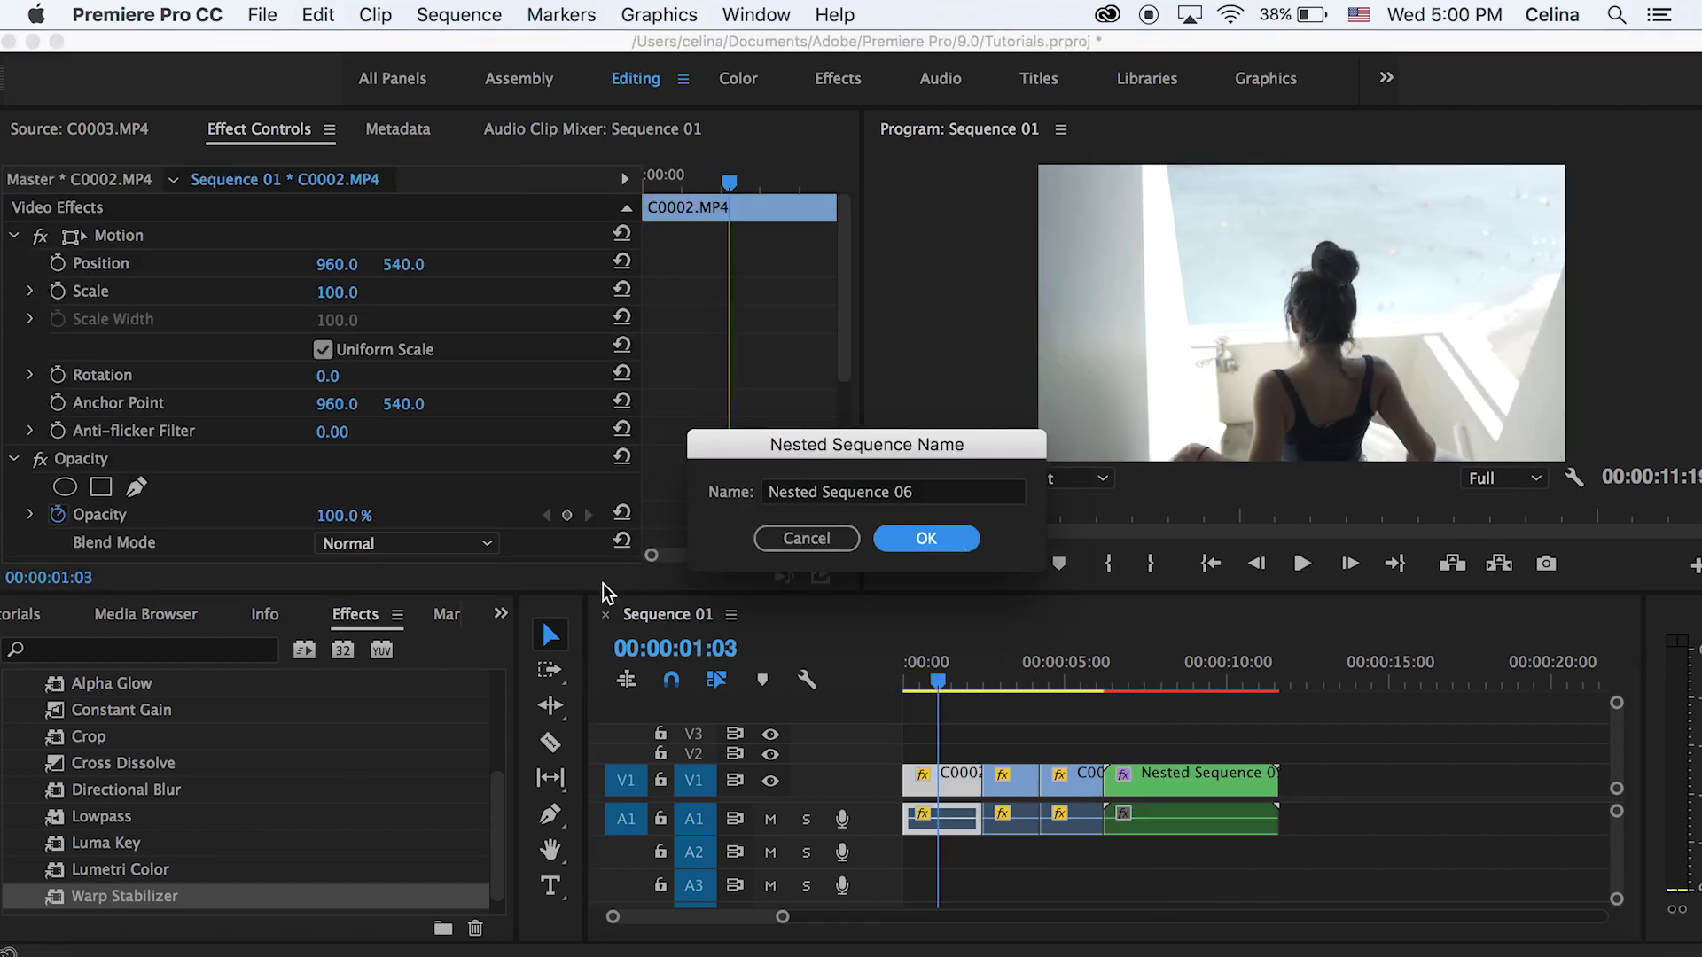
{"action": "left_click", "coordinate": [913, 536]}
{"action": "left_click", "coordinate": [61, 900]}
{"action": "left_click_drag", "start_coordinate": [60, 900], "coordinate": [942, 780]}
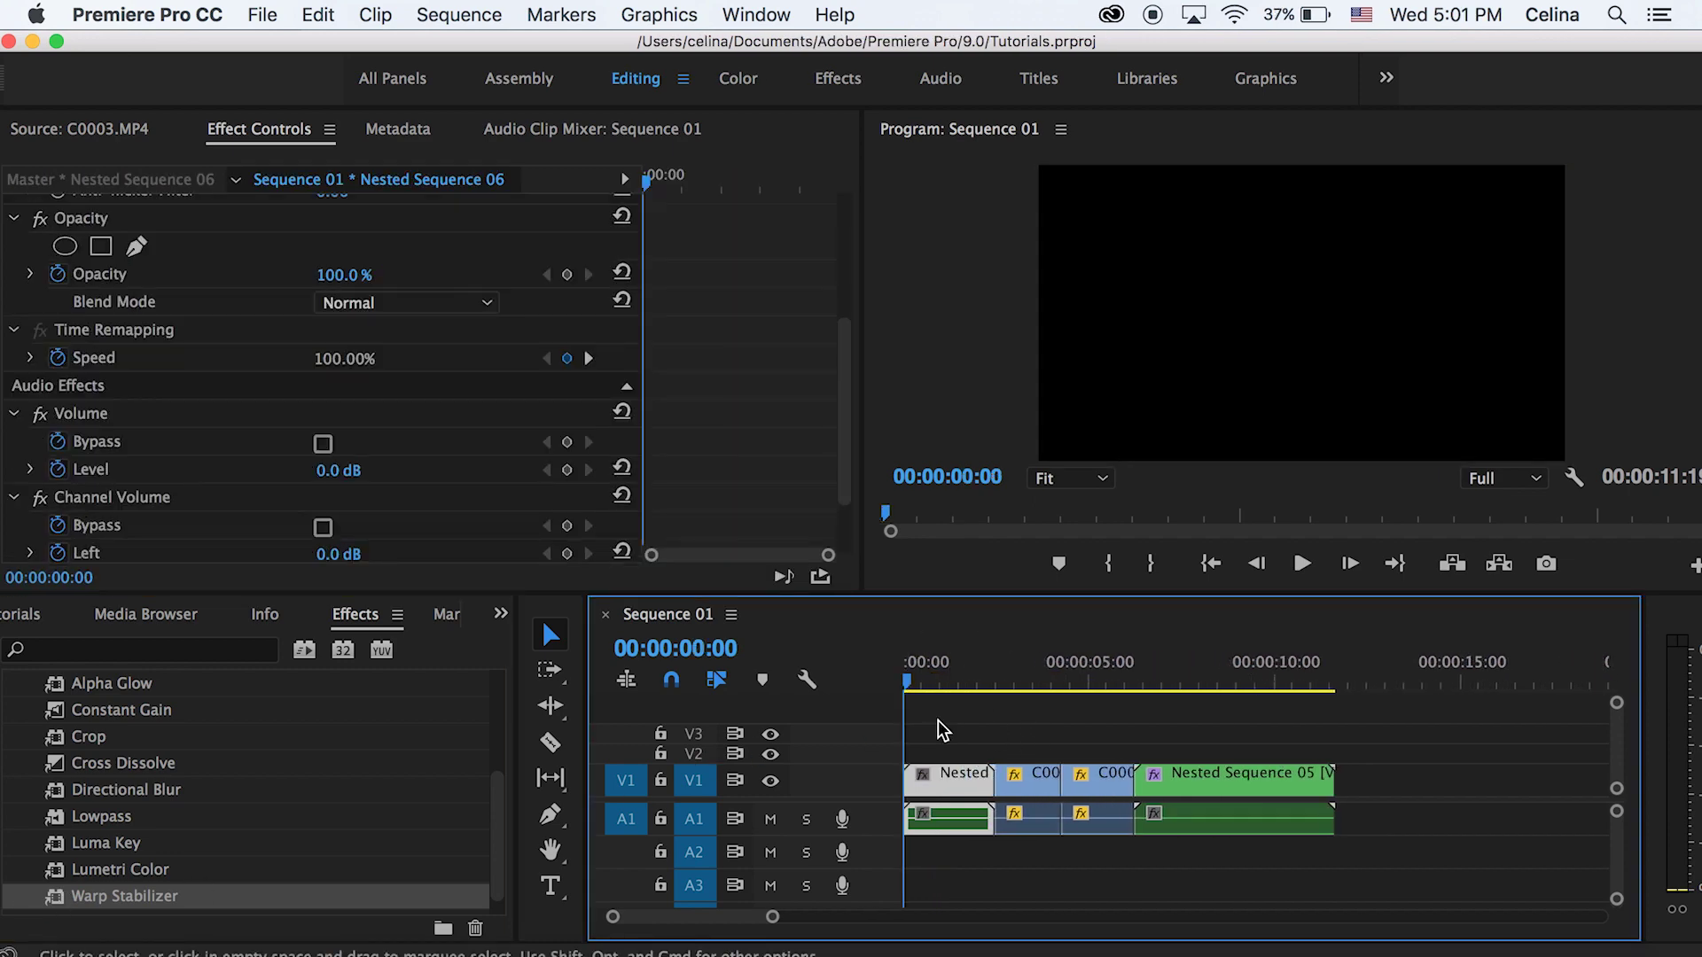
Show the Time Remapping Speed keyframes on the first nested clip in V1.
{"action": "right_click", "coordinate": [922, 785]}
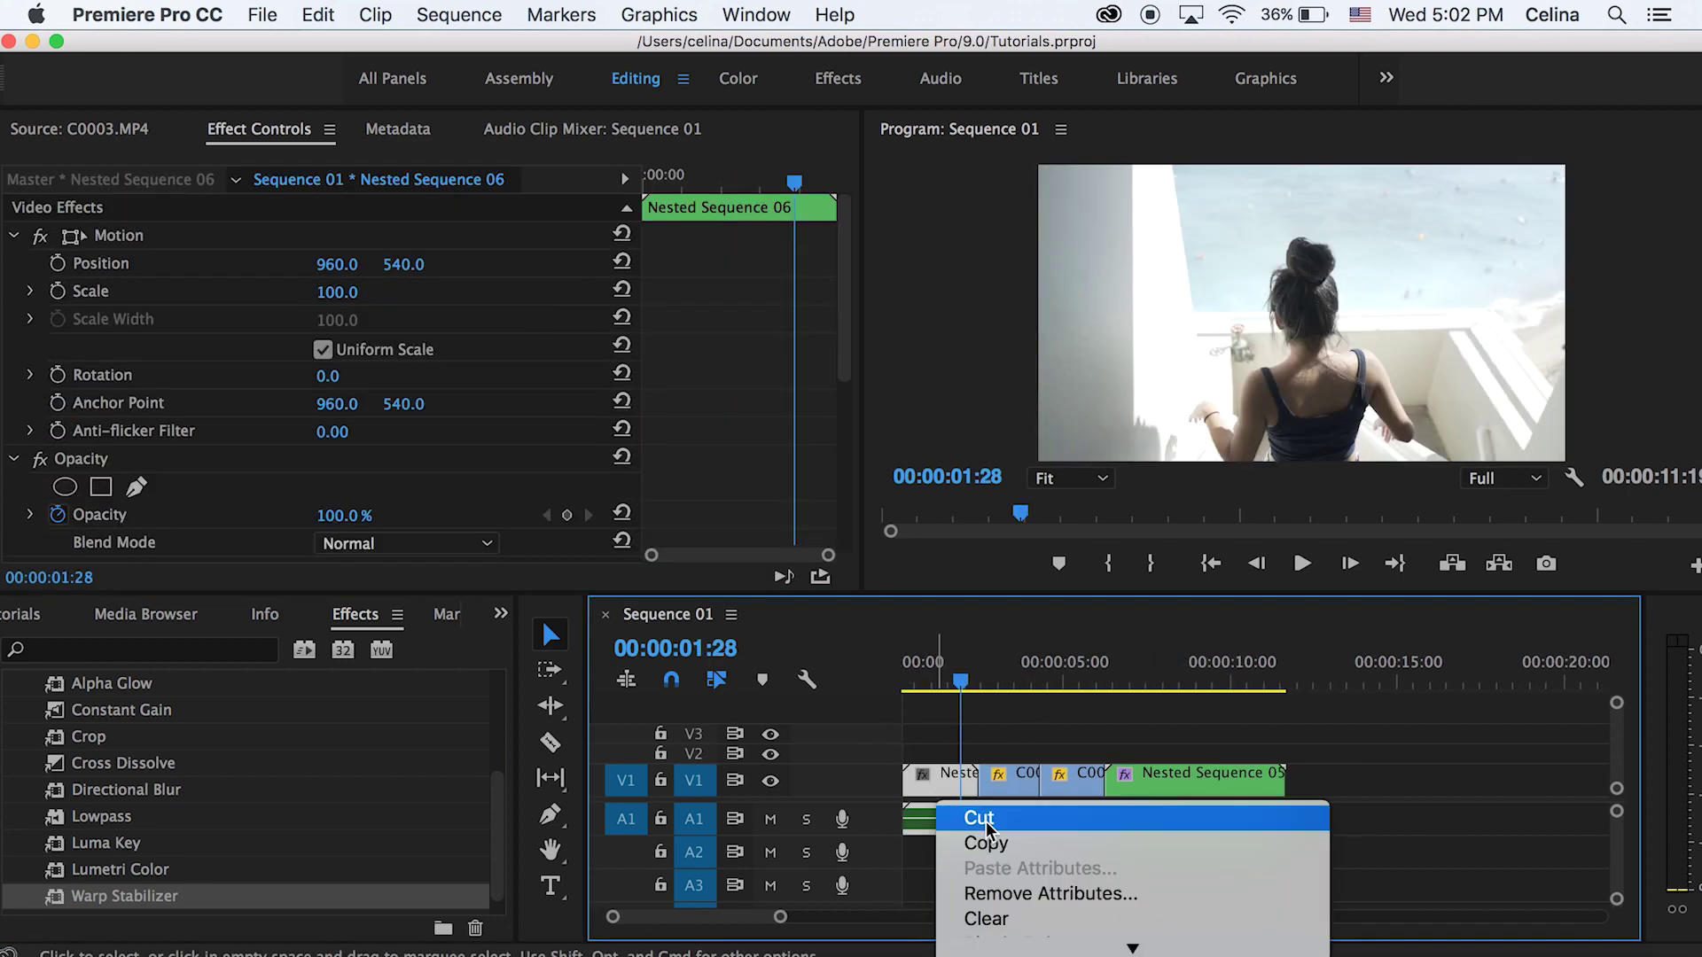
{"action": "mouse_move", "coordinate": [1241, 944]}
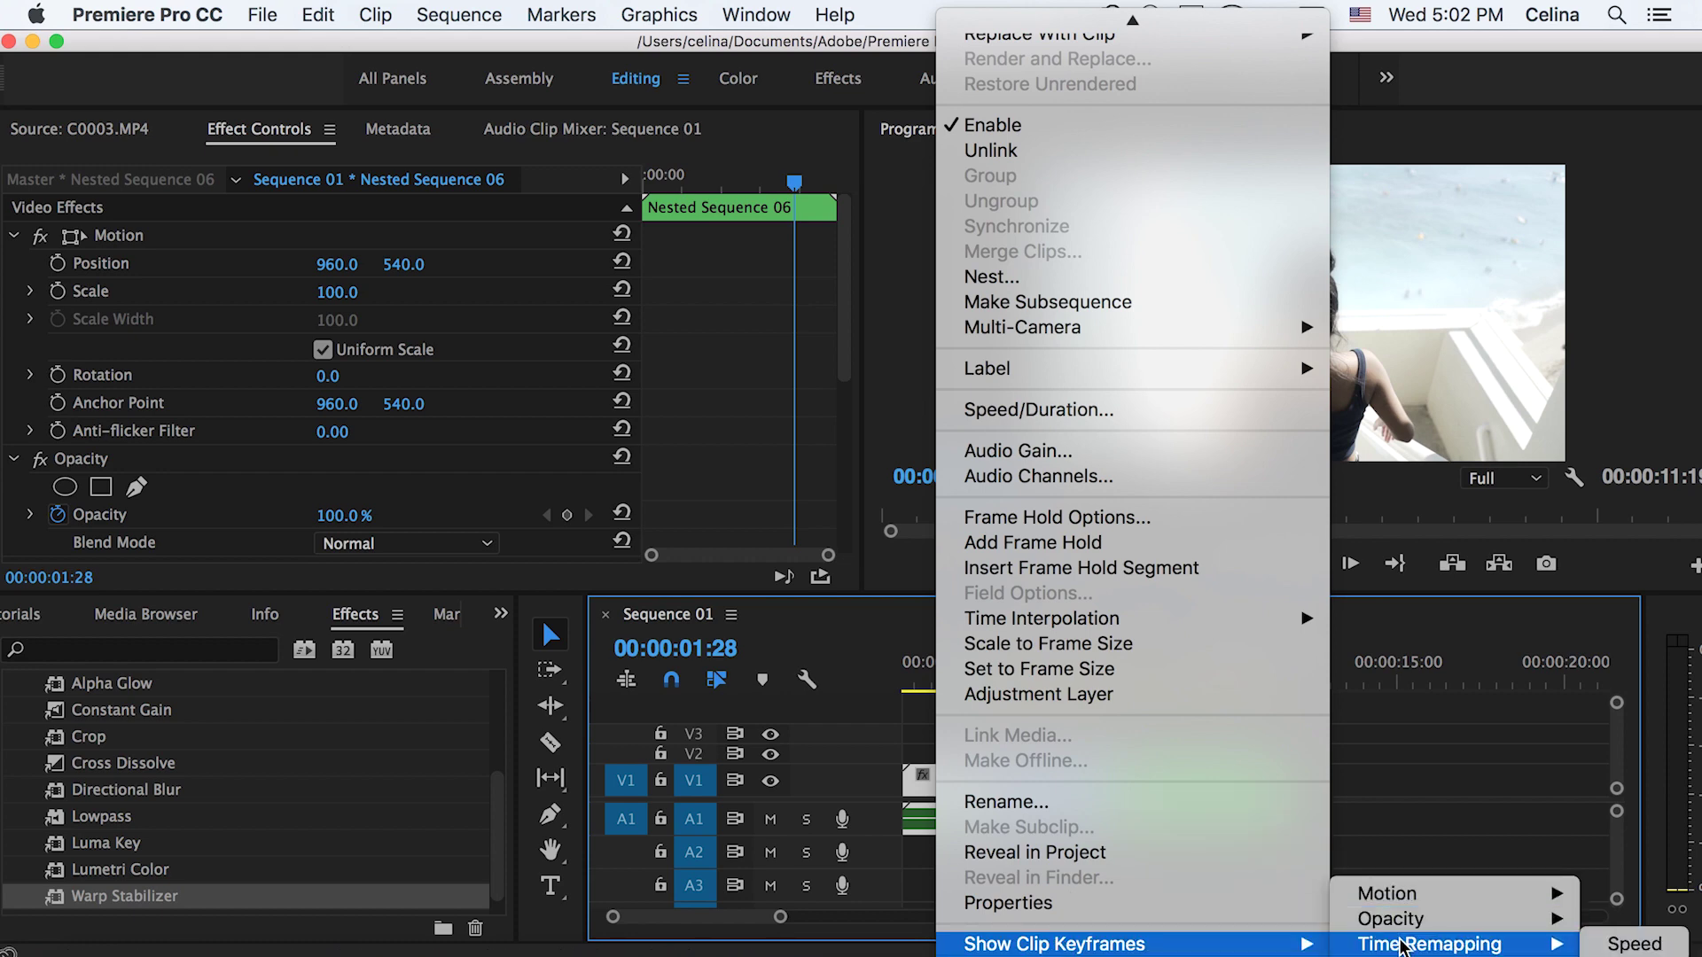
{"action": "left_click", "coordinate": [1613, 942]}
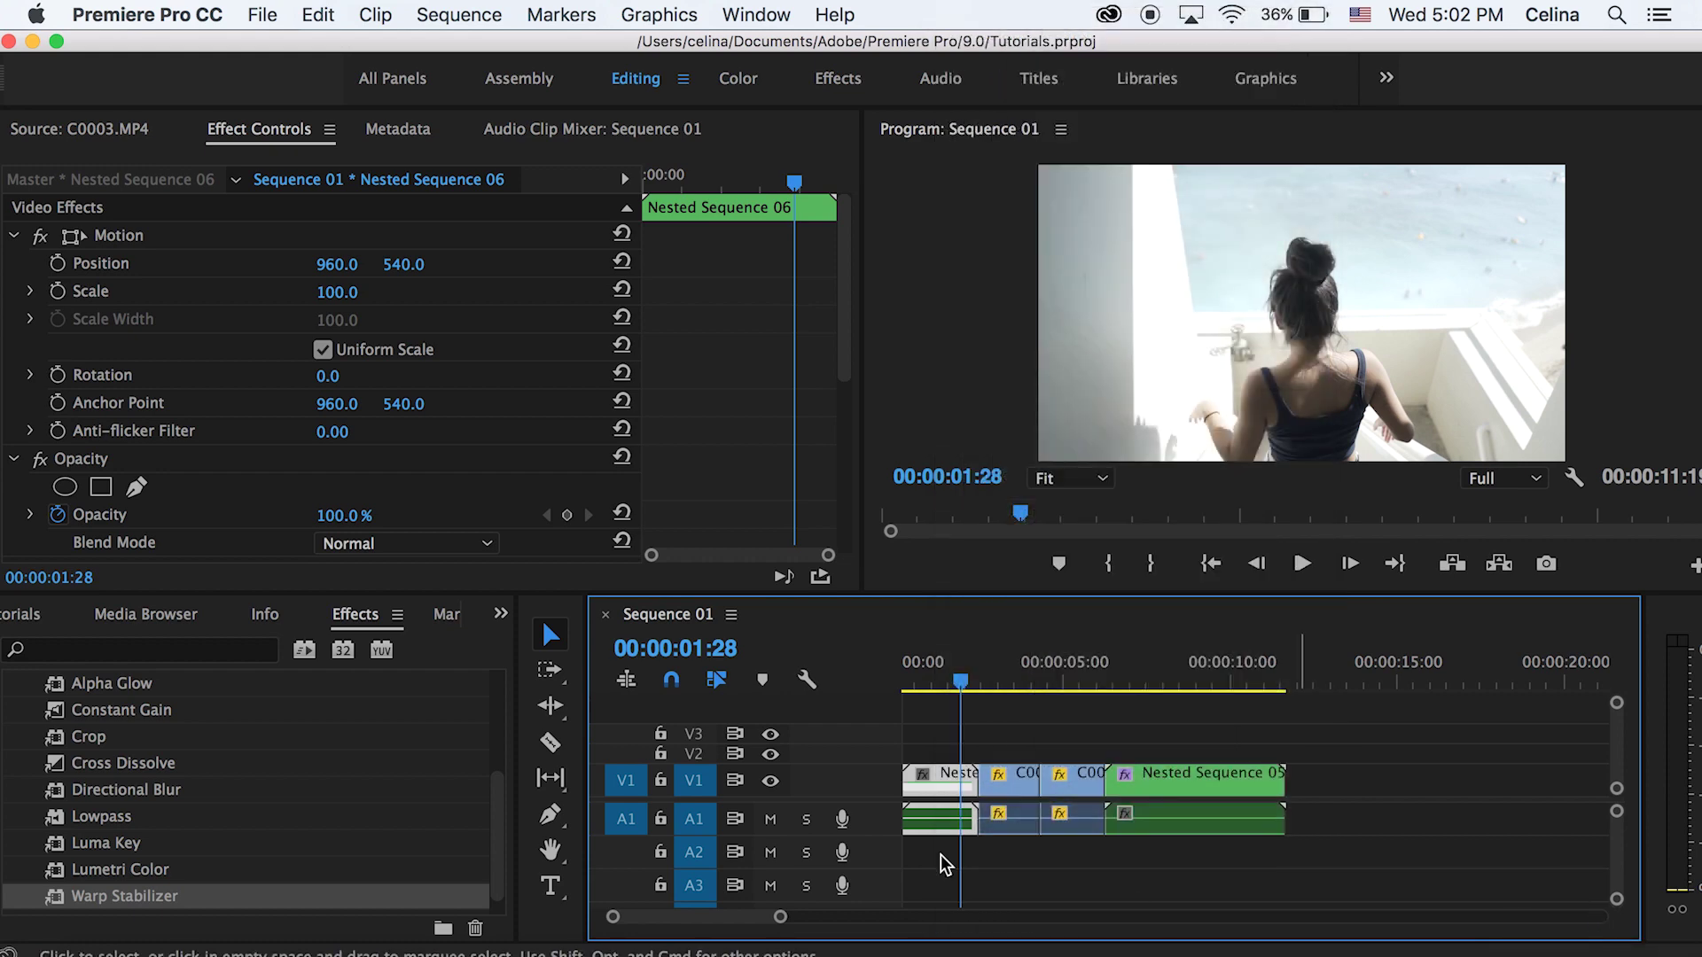
Play Sequence 01 from the start through the first cut to find where the speed ramp belongs.
{"action": "key", "text": "="}
{"action": "key", "text": "="}
{"action": "left_click_drag", "start_coordinate": [1059, 660], "coordinate": [844, 743]}
{"action": "key", "text": "minus"}
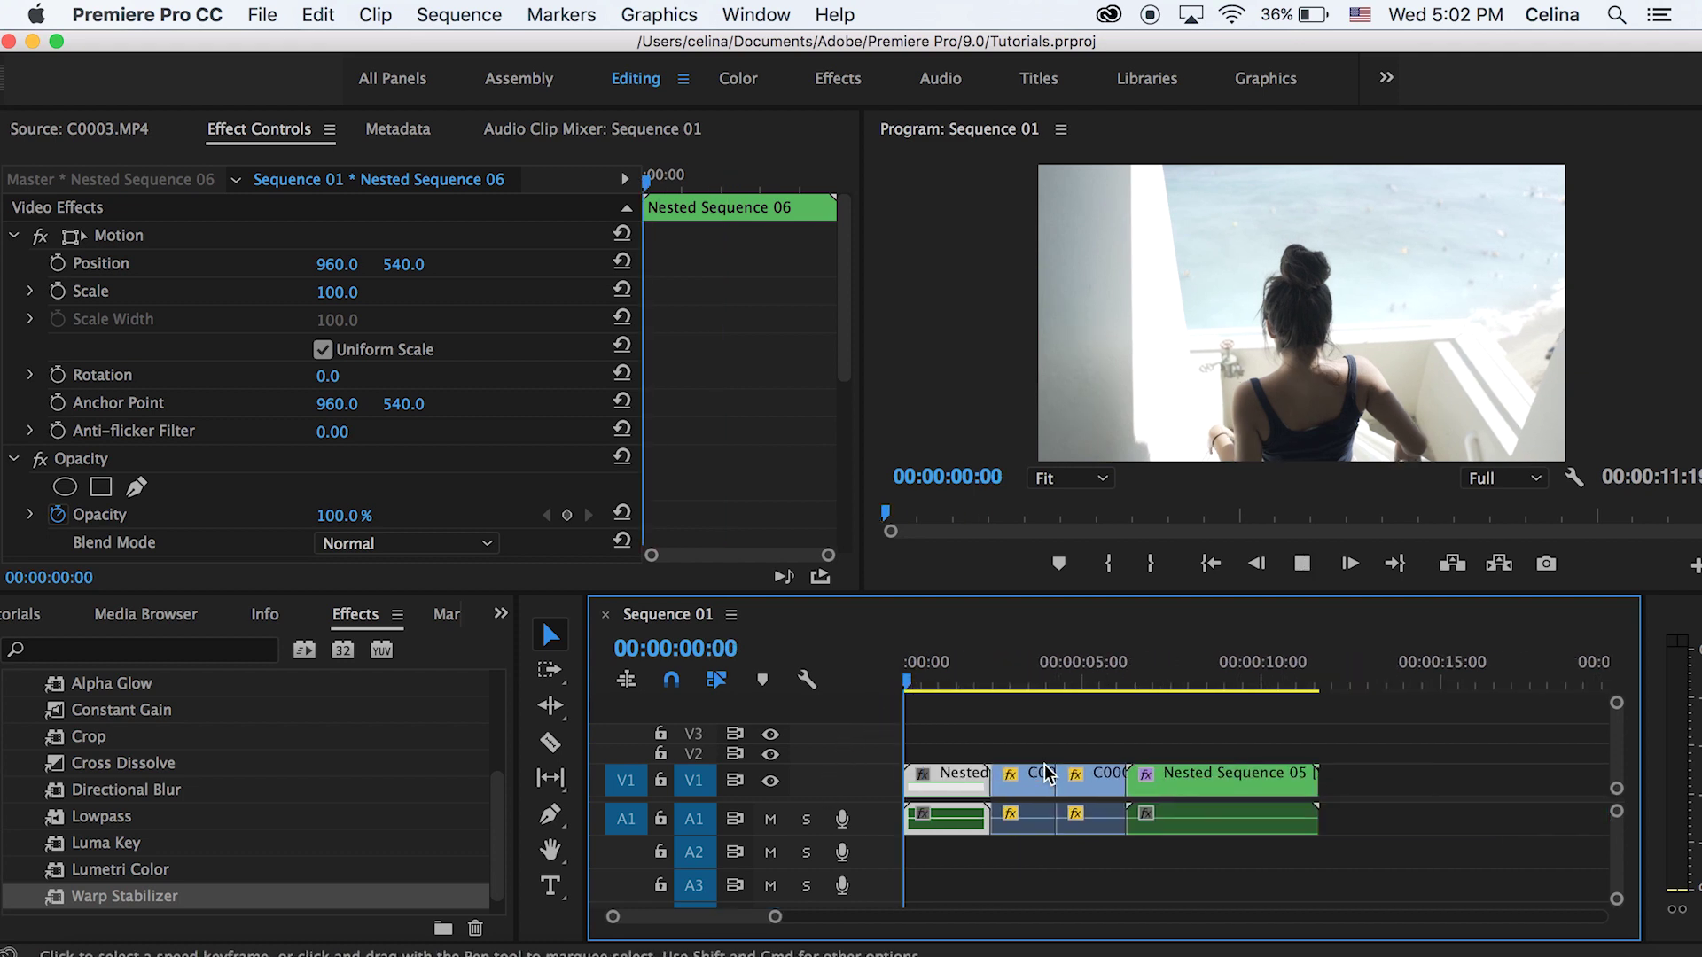
{"action": "key", "text": "space"}
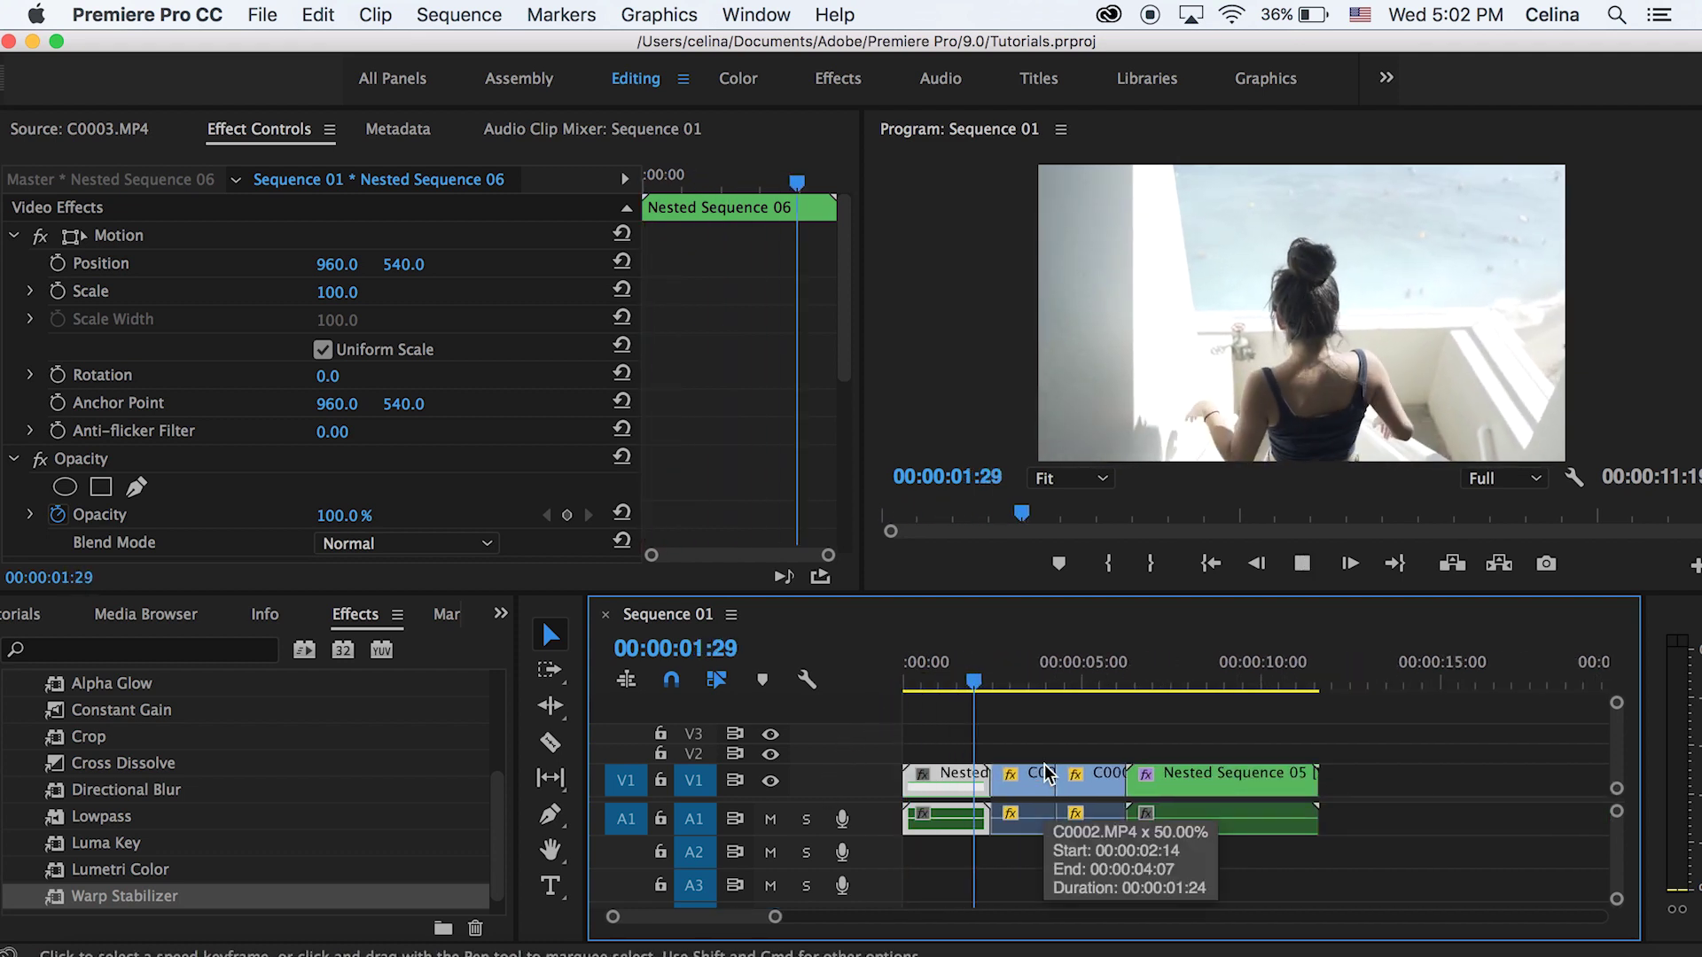
{"action": "key", "text": "space"}
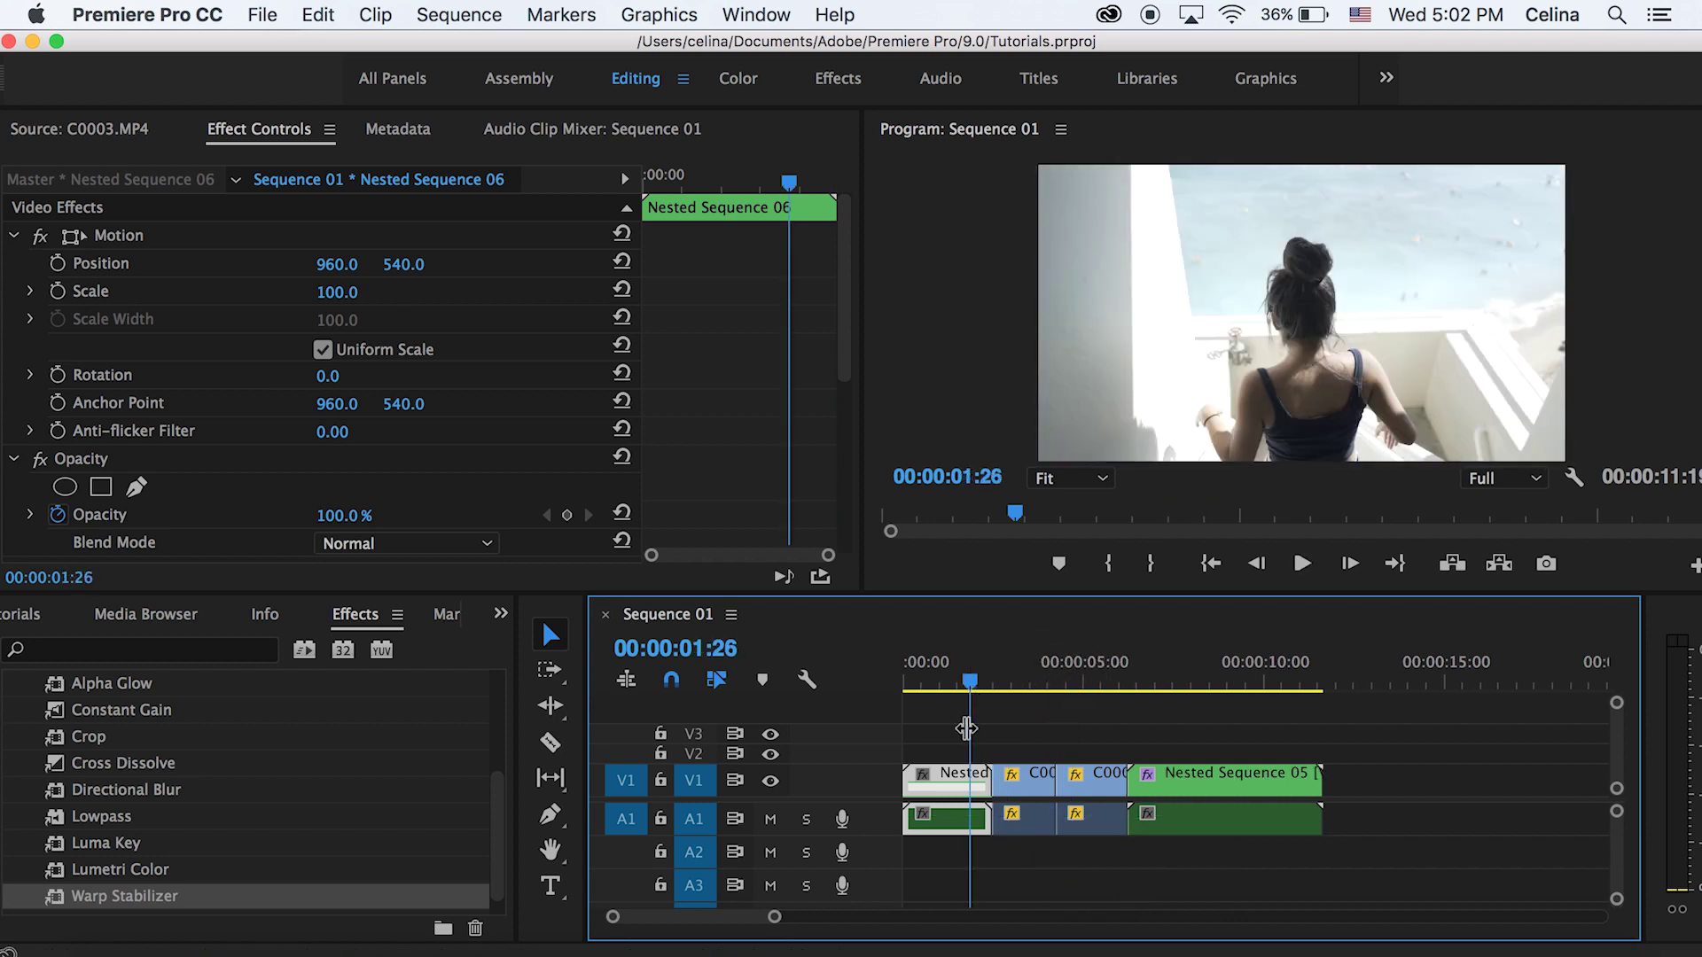
Add a Time Remapping speed keyframe to the first nested clip at 00:00:02:08.
{"action": "key", "text": "equal"}
{"action": "left_click_drag", "start_coordinate": [1077, 671], "coordinate": [1085, 672]}
{"action": "scroll", "coordinate": [673, 432], "scroll_direction": "down", "scroll_amount": 10}
{"action": "scroll", "coordinate": [678, 443], "scroll_direction": "up", "scroll_amount": 3}
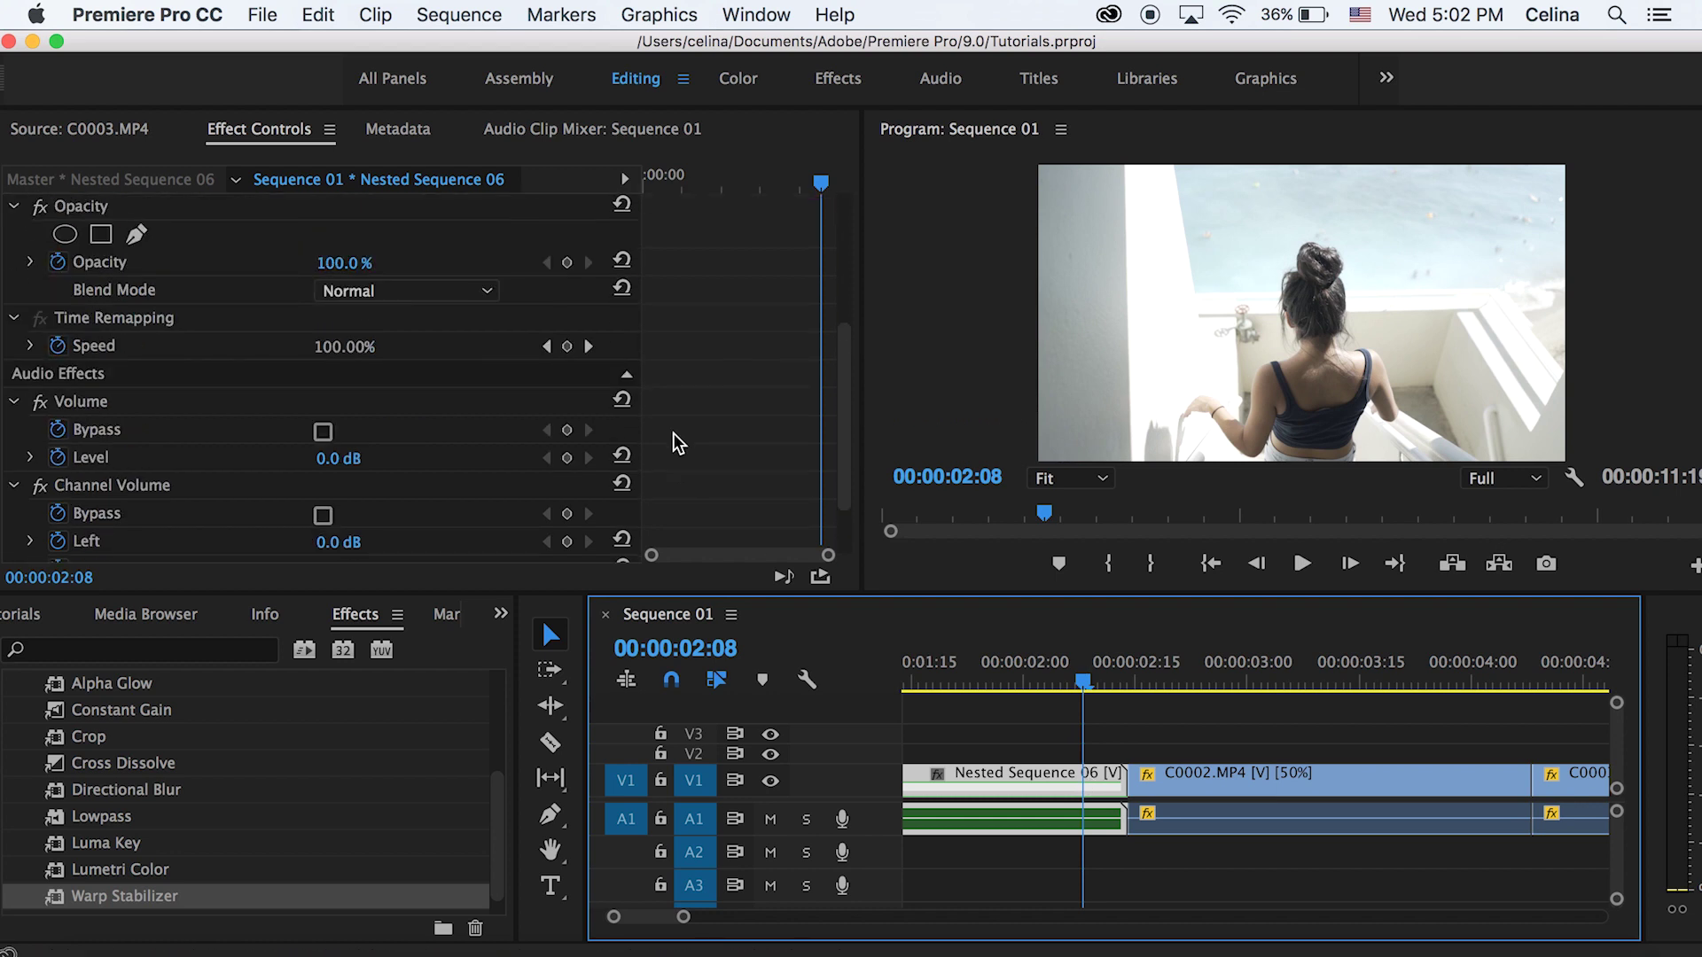
{"action": "left_click", "coordinate": [567, 347]}
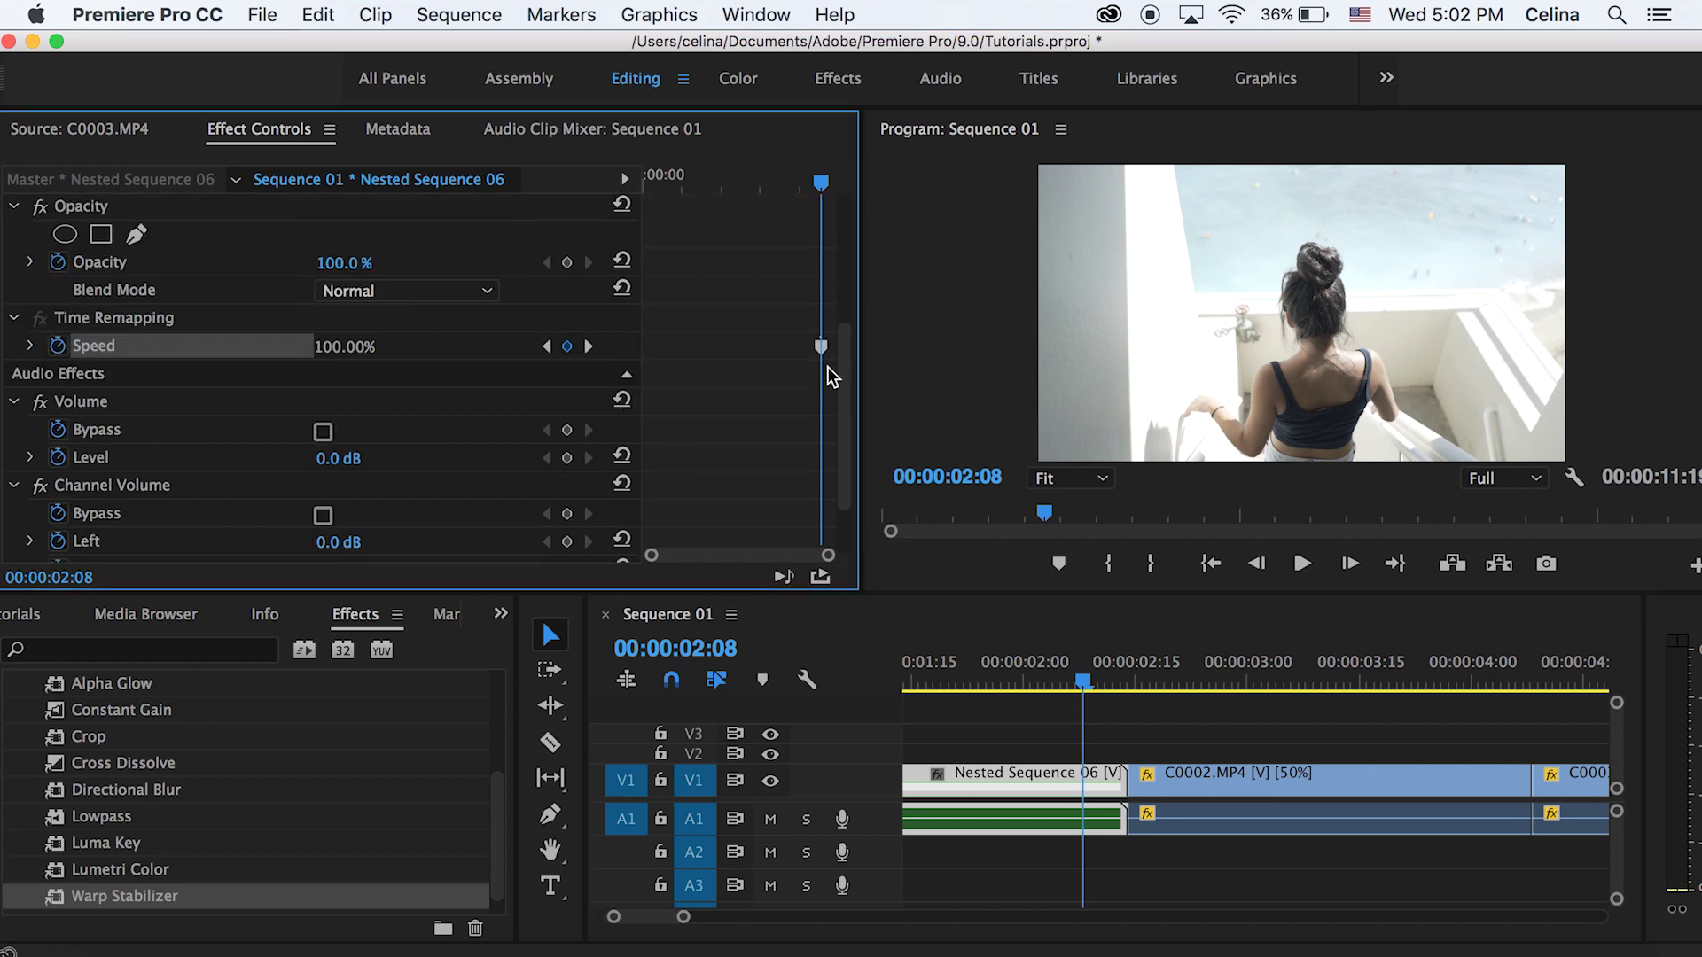
Expand the V1 track and raise the first nested clip's speed after the keyframe to 743%.
{"action": "left_click", "coordinate": [864, 782]}
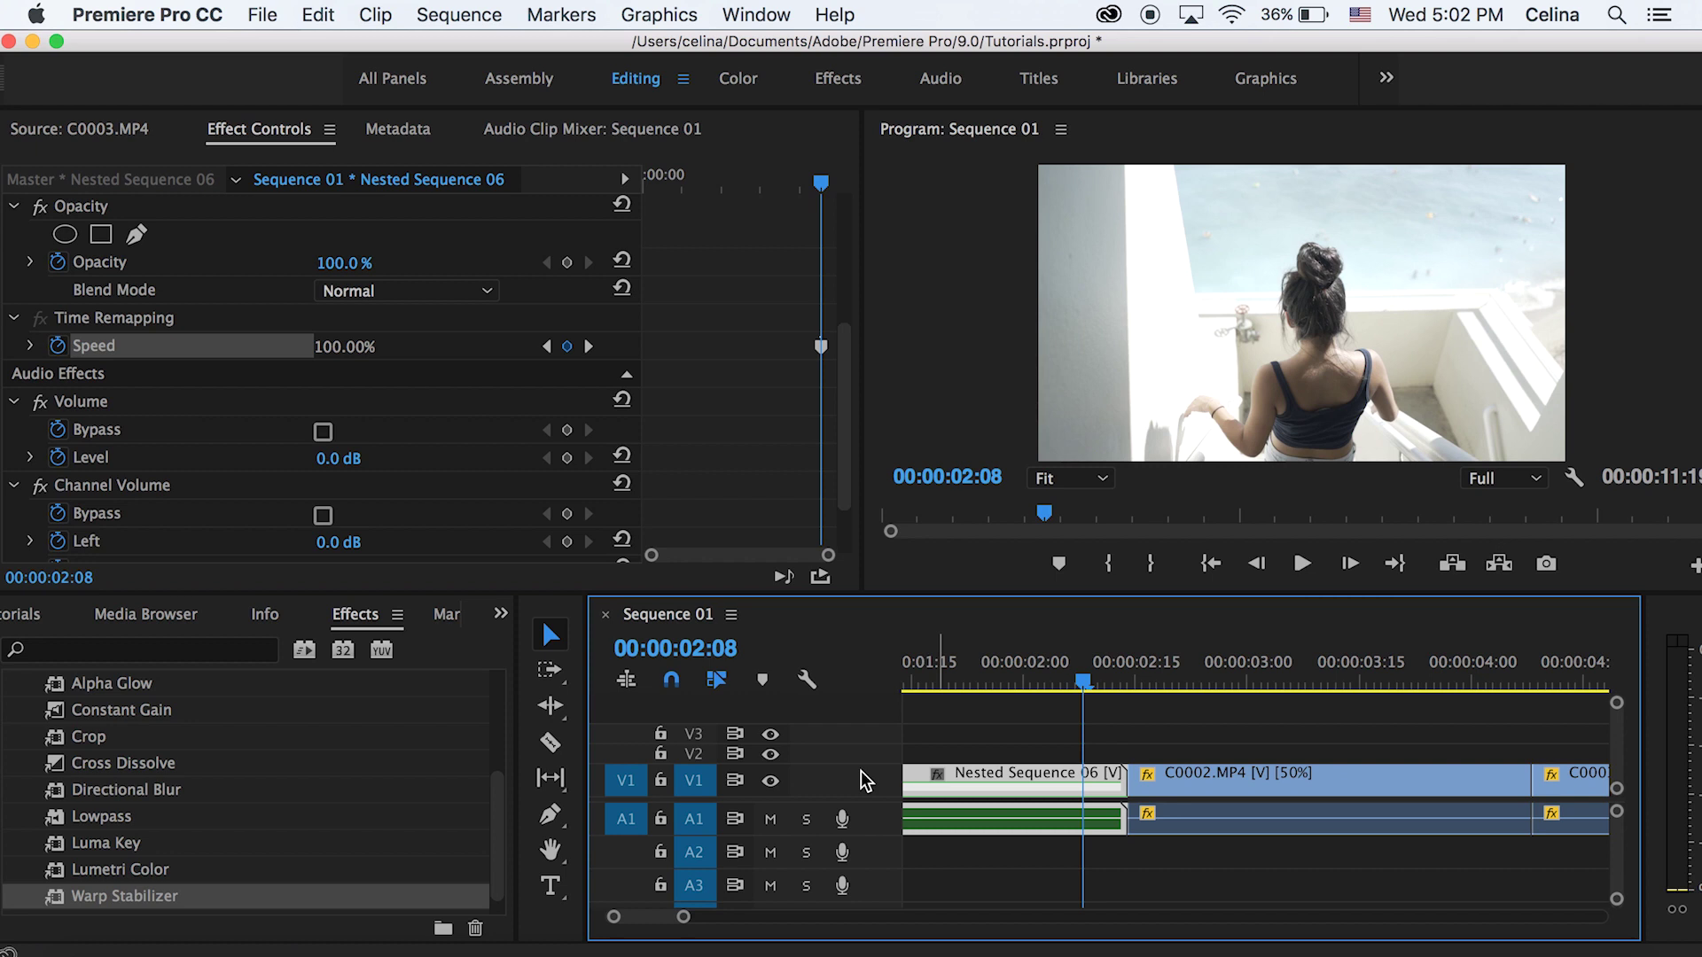
{"action": "double_click", "coordinate": [864, 781]}
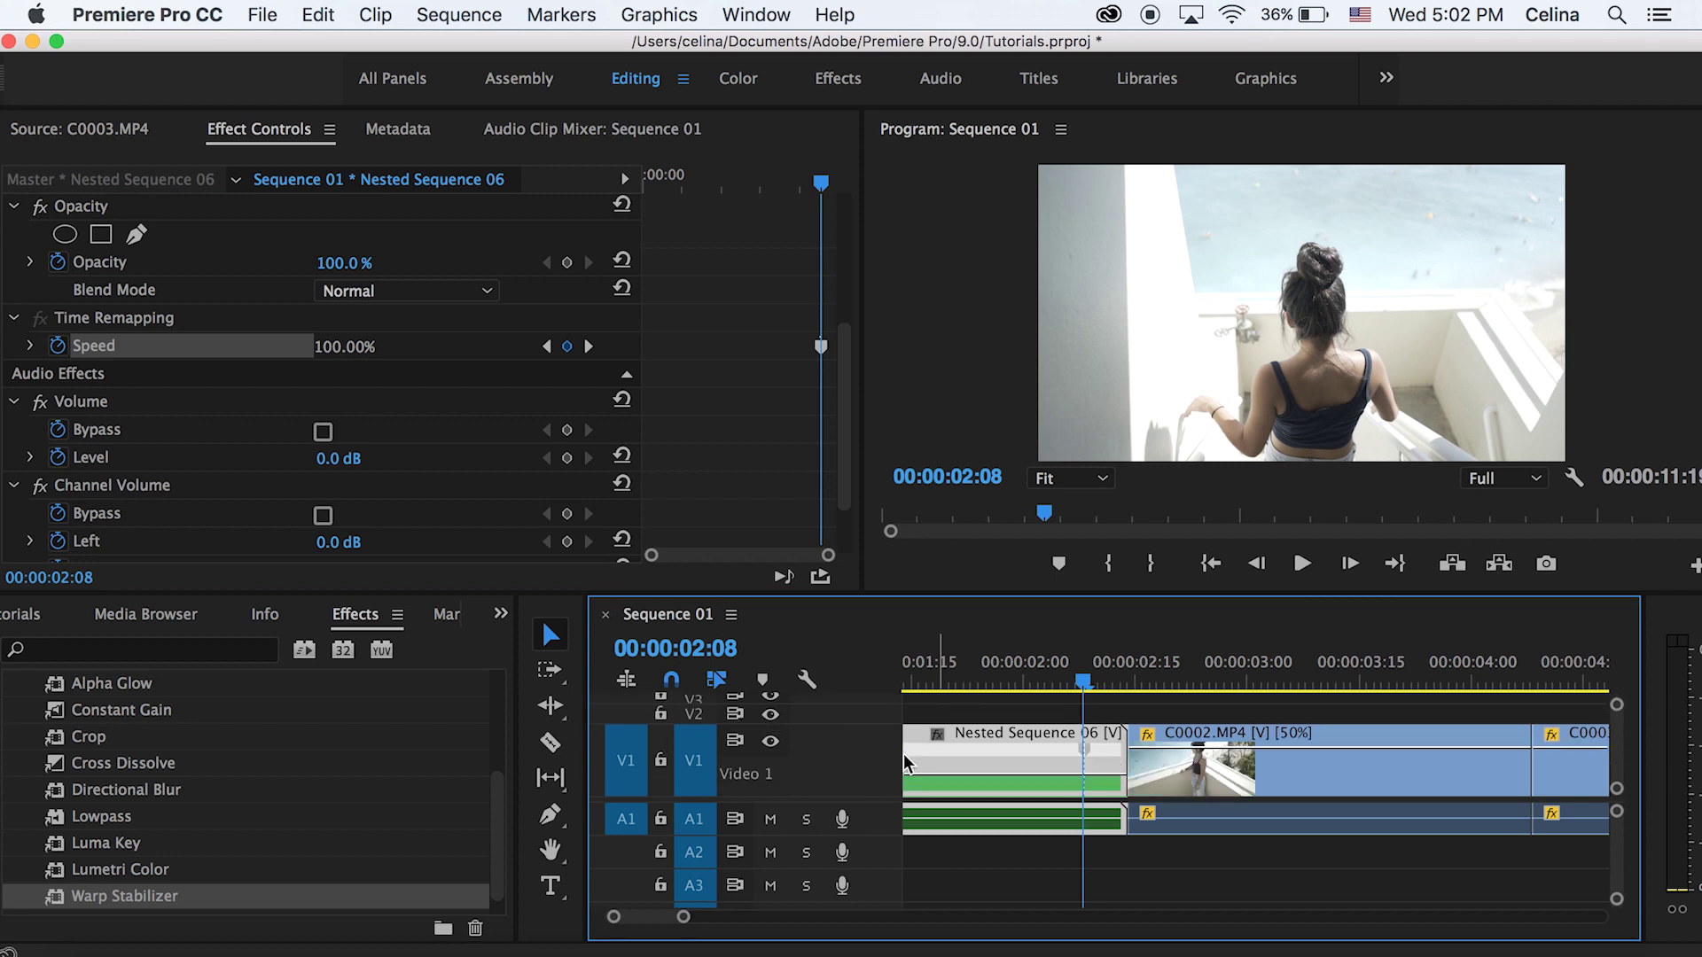
{"action": "left_click_drag", "start_coordinate": [1099, 772], "coordinate": [1099, 3]}
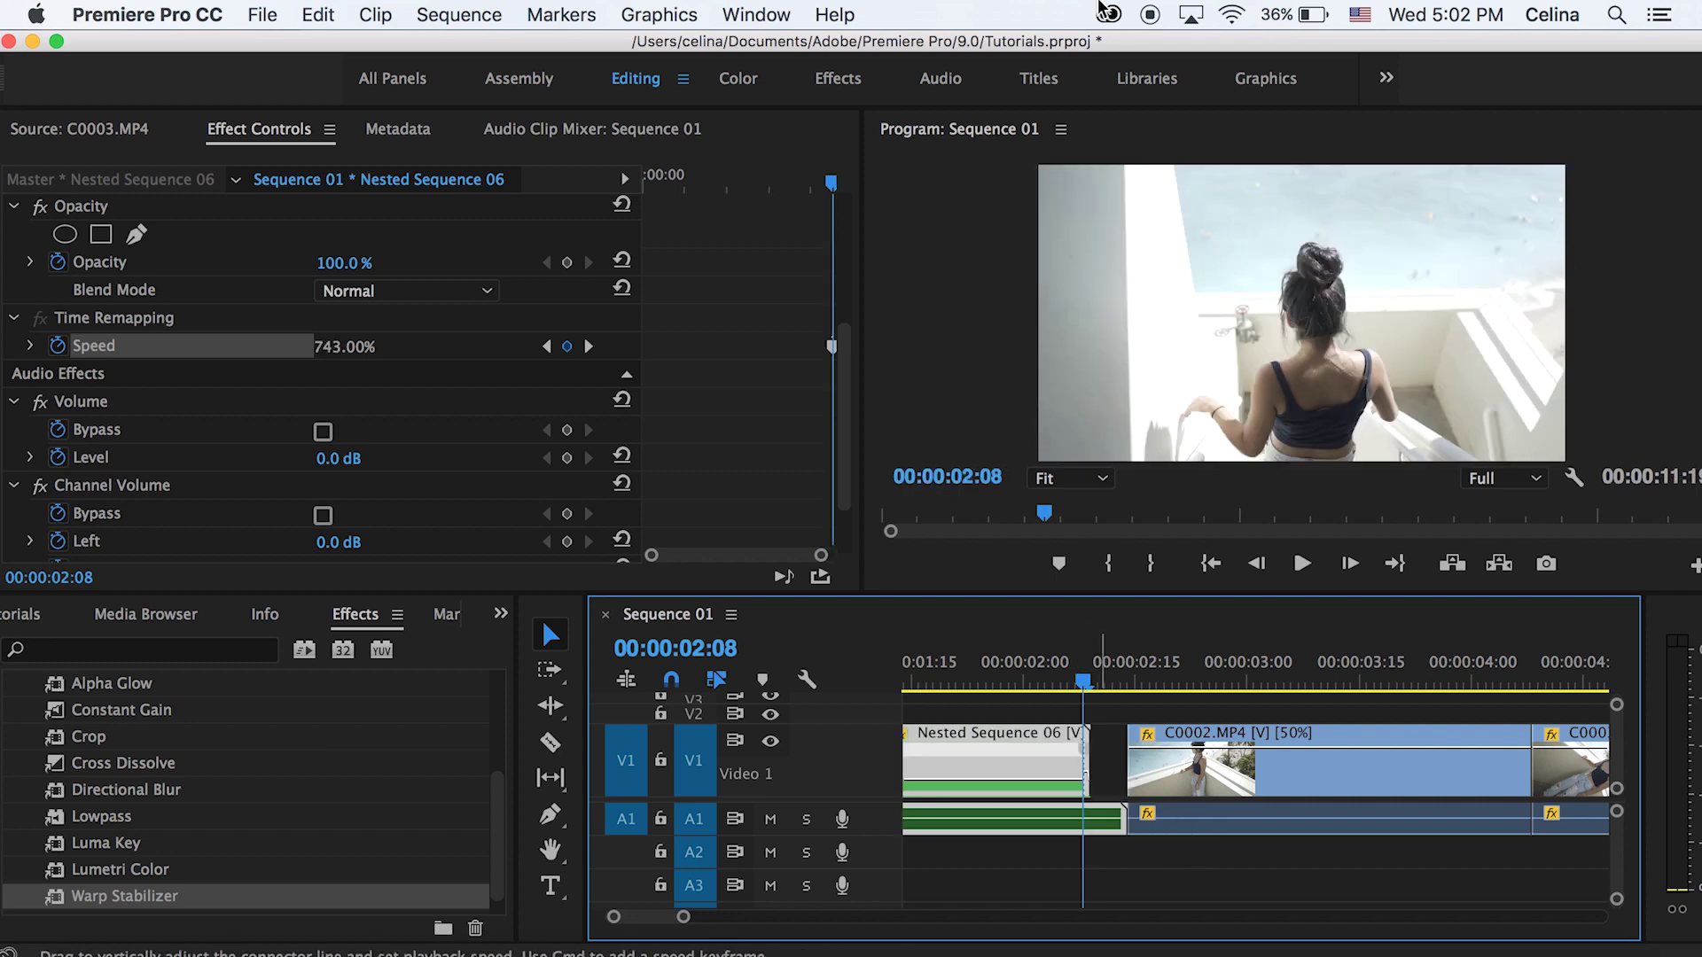
Shift the speed keyframe of the first nested clip slightly earlier in the timeline.
{"action": "scroll", "coordinate": [1063, 755], "scroll_direction": "up", "scroll_amount": 5}
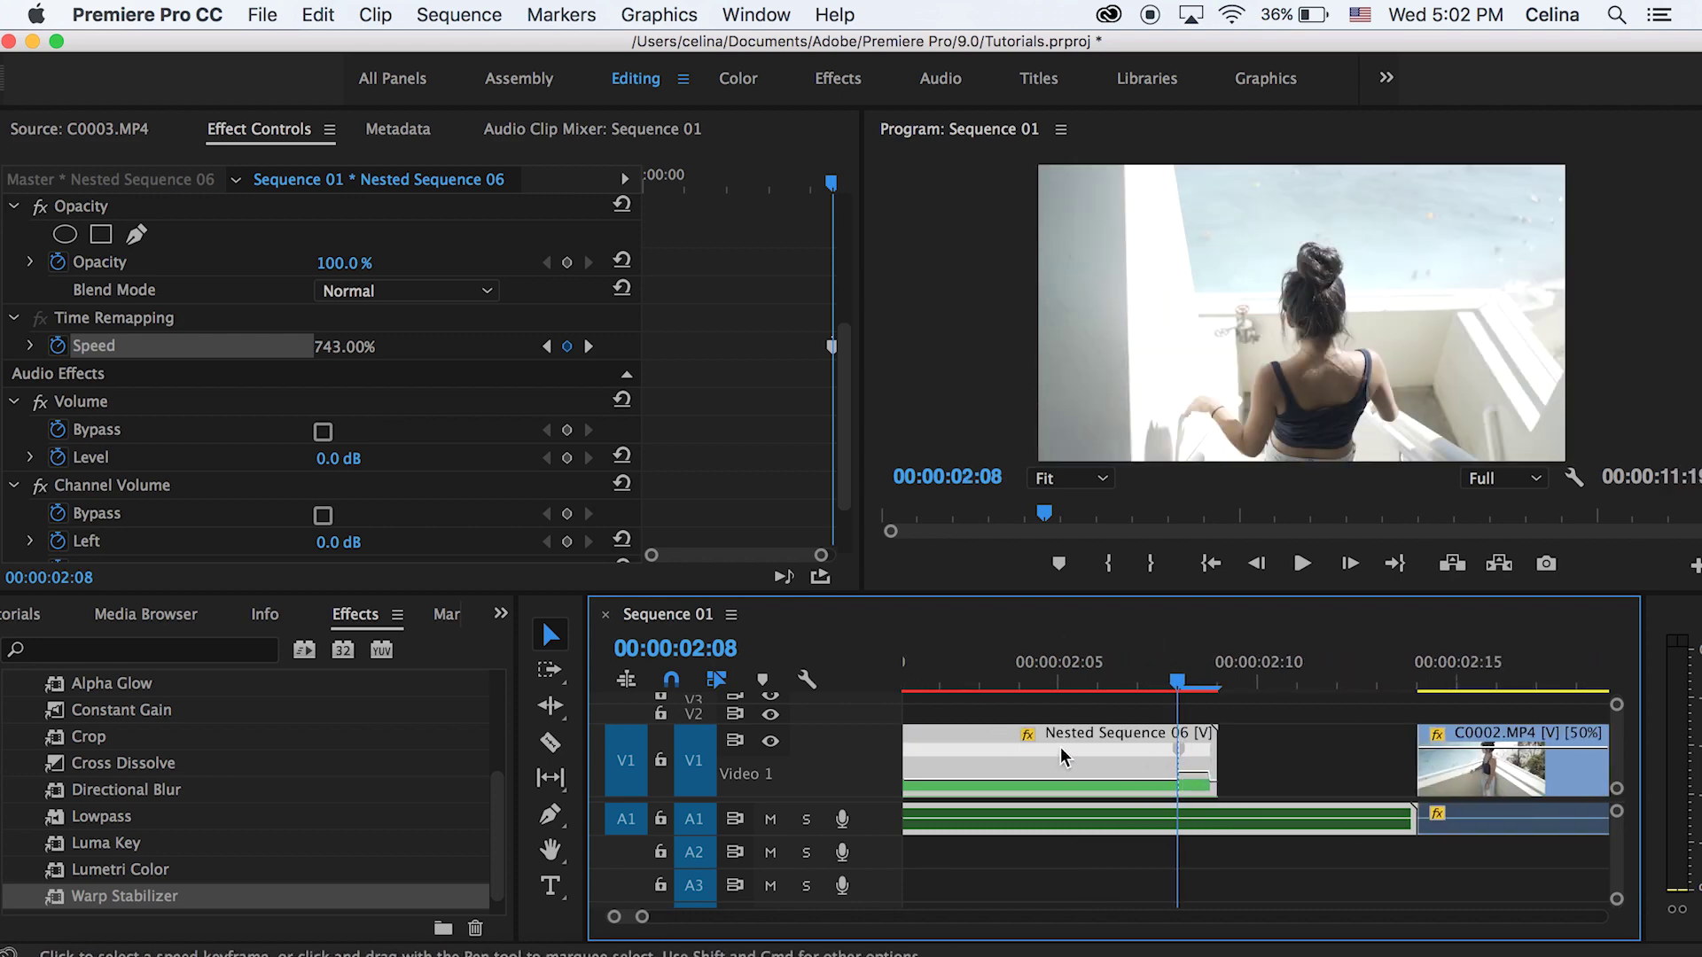
{"action": "left_click", "coordinate": [1189, 771]}
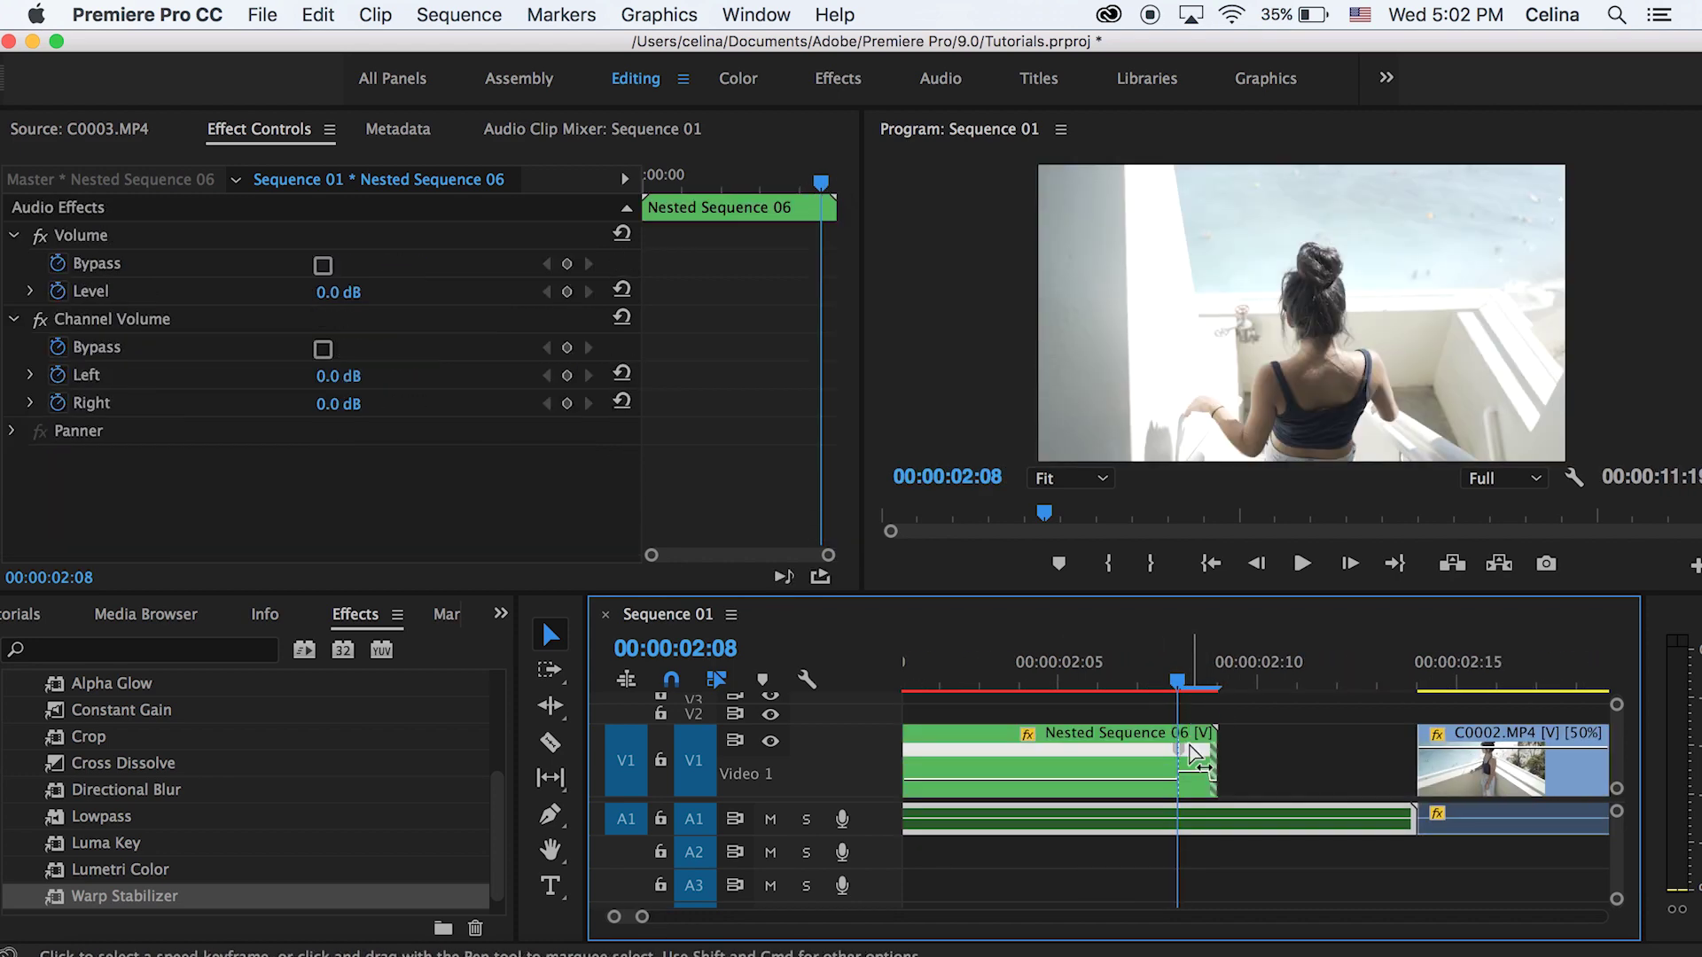
{"action": "left_click_drag", "start_coordinate": [1180, 757], "coordinate": [1133, 760]}
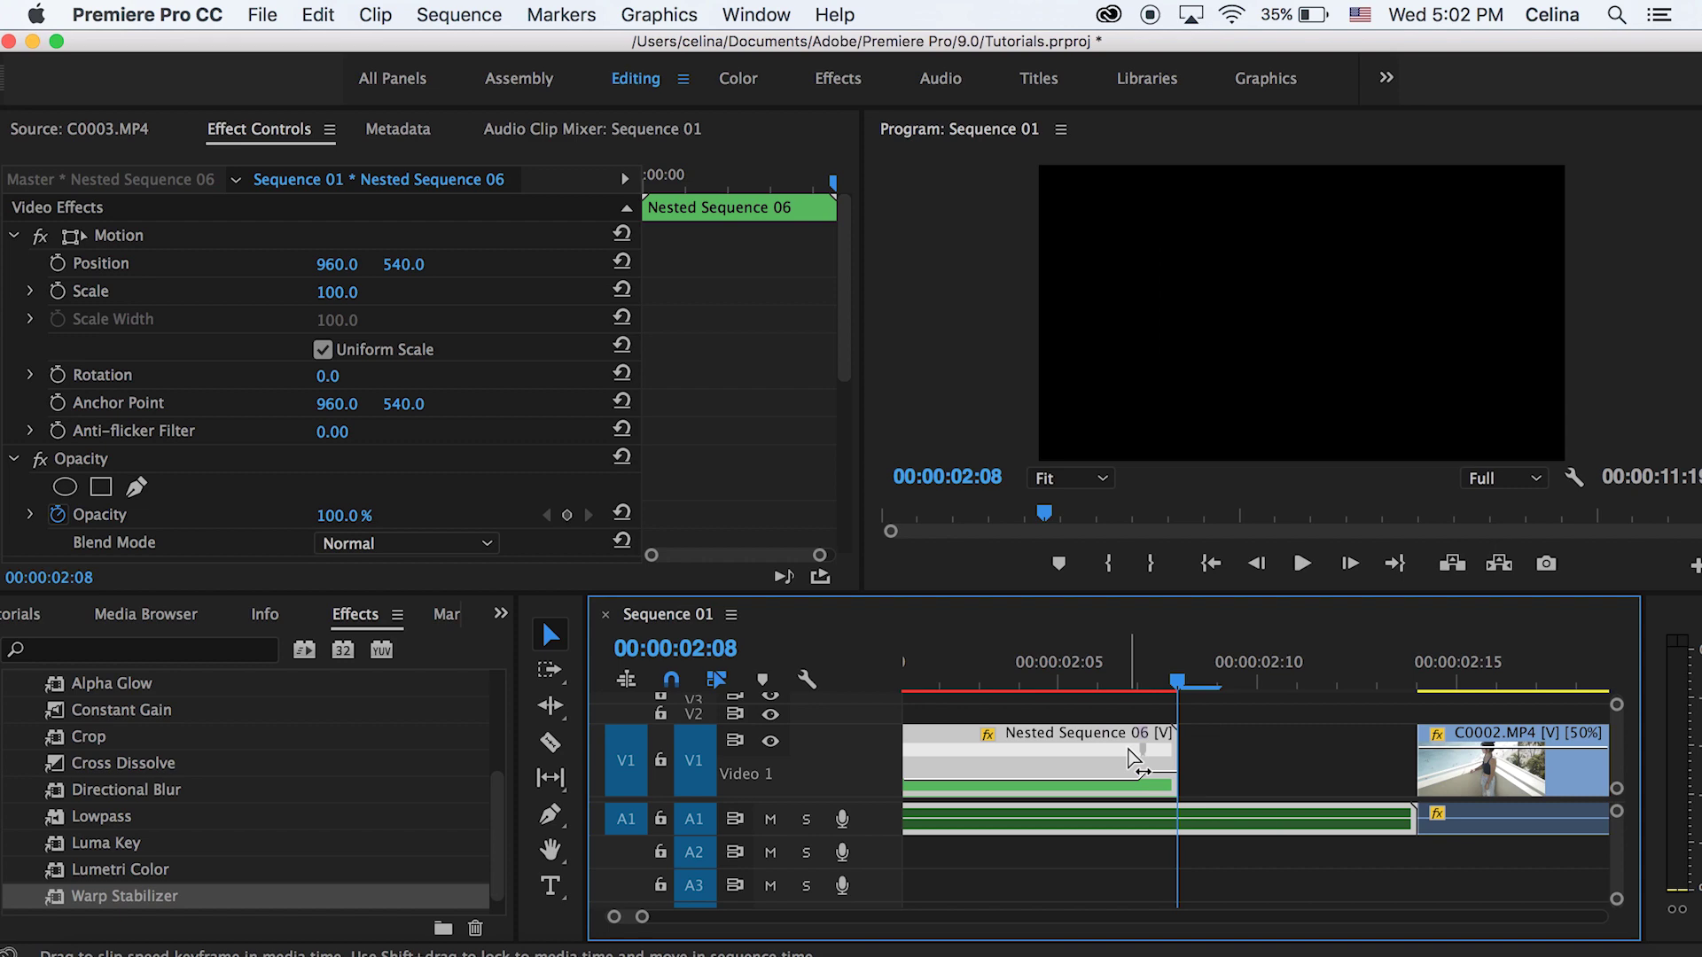
Play back the sped-up end of the first nested clip and its cut into the next C0002.MP4 clip.
{"action": "left_click", "coordinate": [1104, 688]}
{"action": "key", "text": "space"}
{"action": "scroll", "coordinate": [1140, 695], "scroll_direction": "down", "scroll_amount": 5}
{"action": "key", "text": "space"}
{"action": "key", "text": "space"}
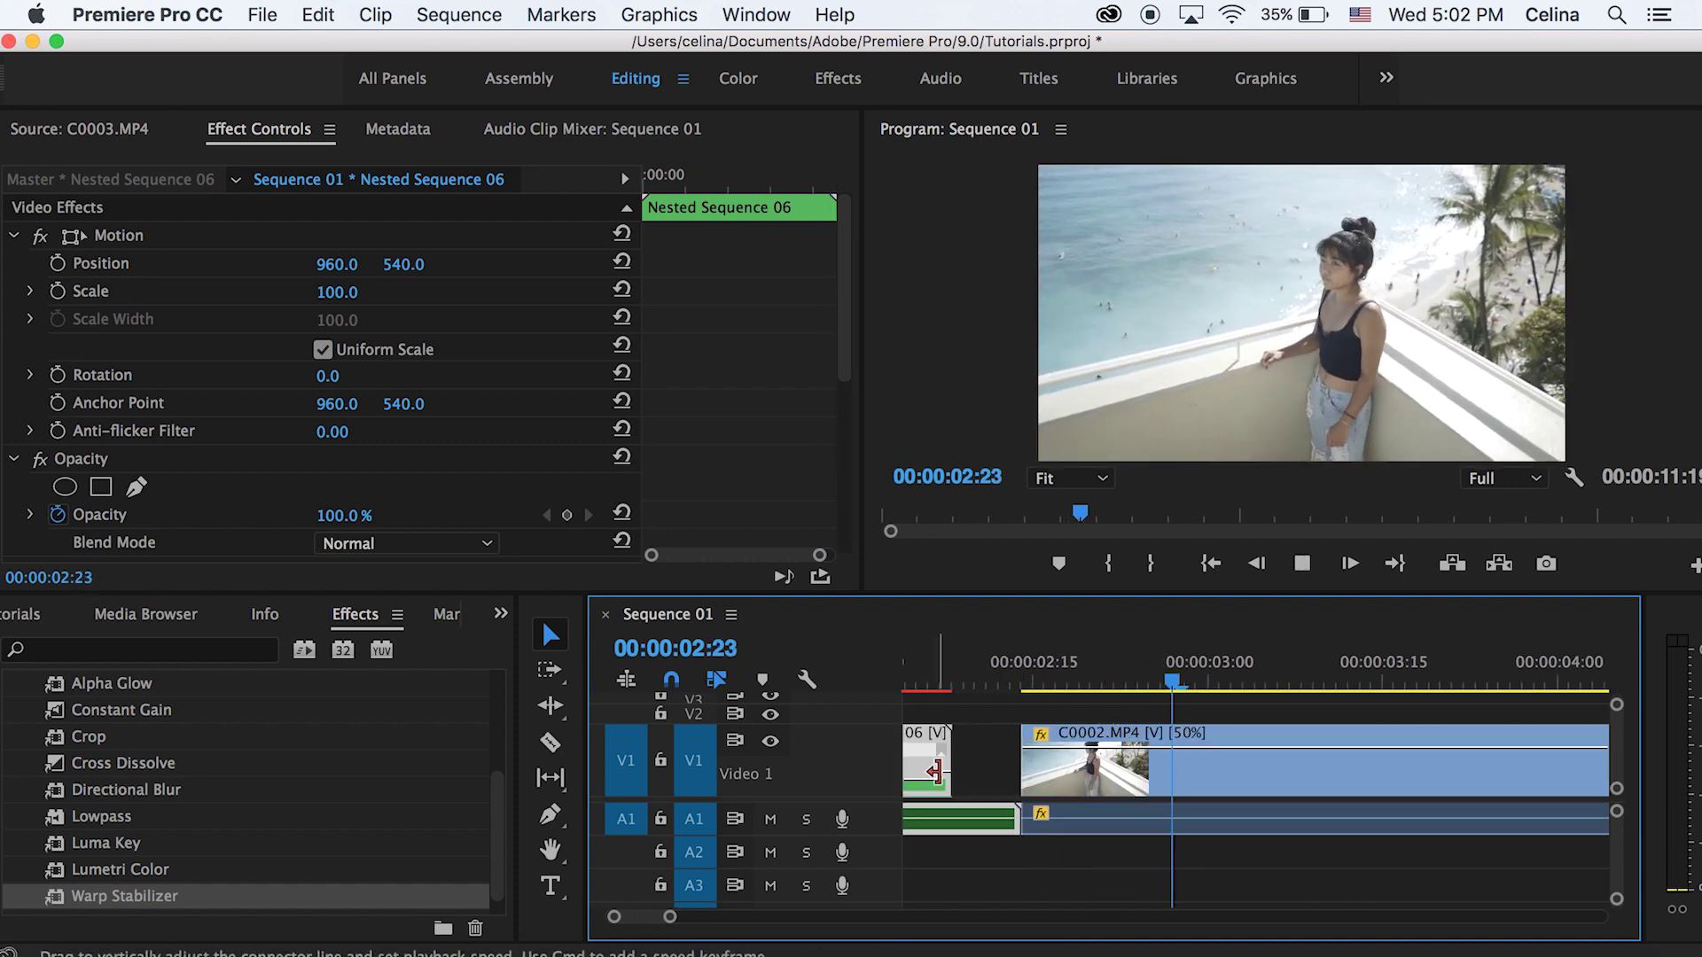
{"action": "key", "text": "space"}
Move the first nested clip's audio to track A2 and play the ramp from 00:00:01:21.
{"action": "left_click_drag", "start_coordinate": [1011, 824], "coordinate": [1010, 853]}
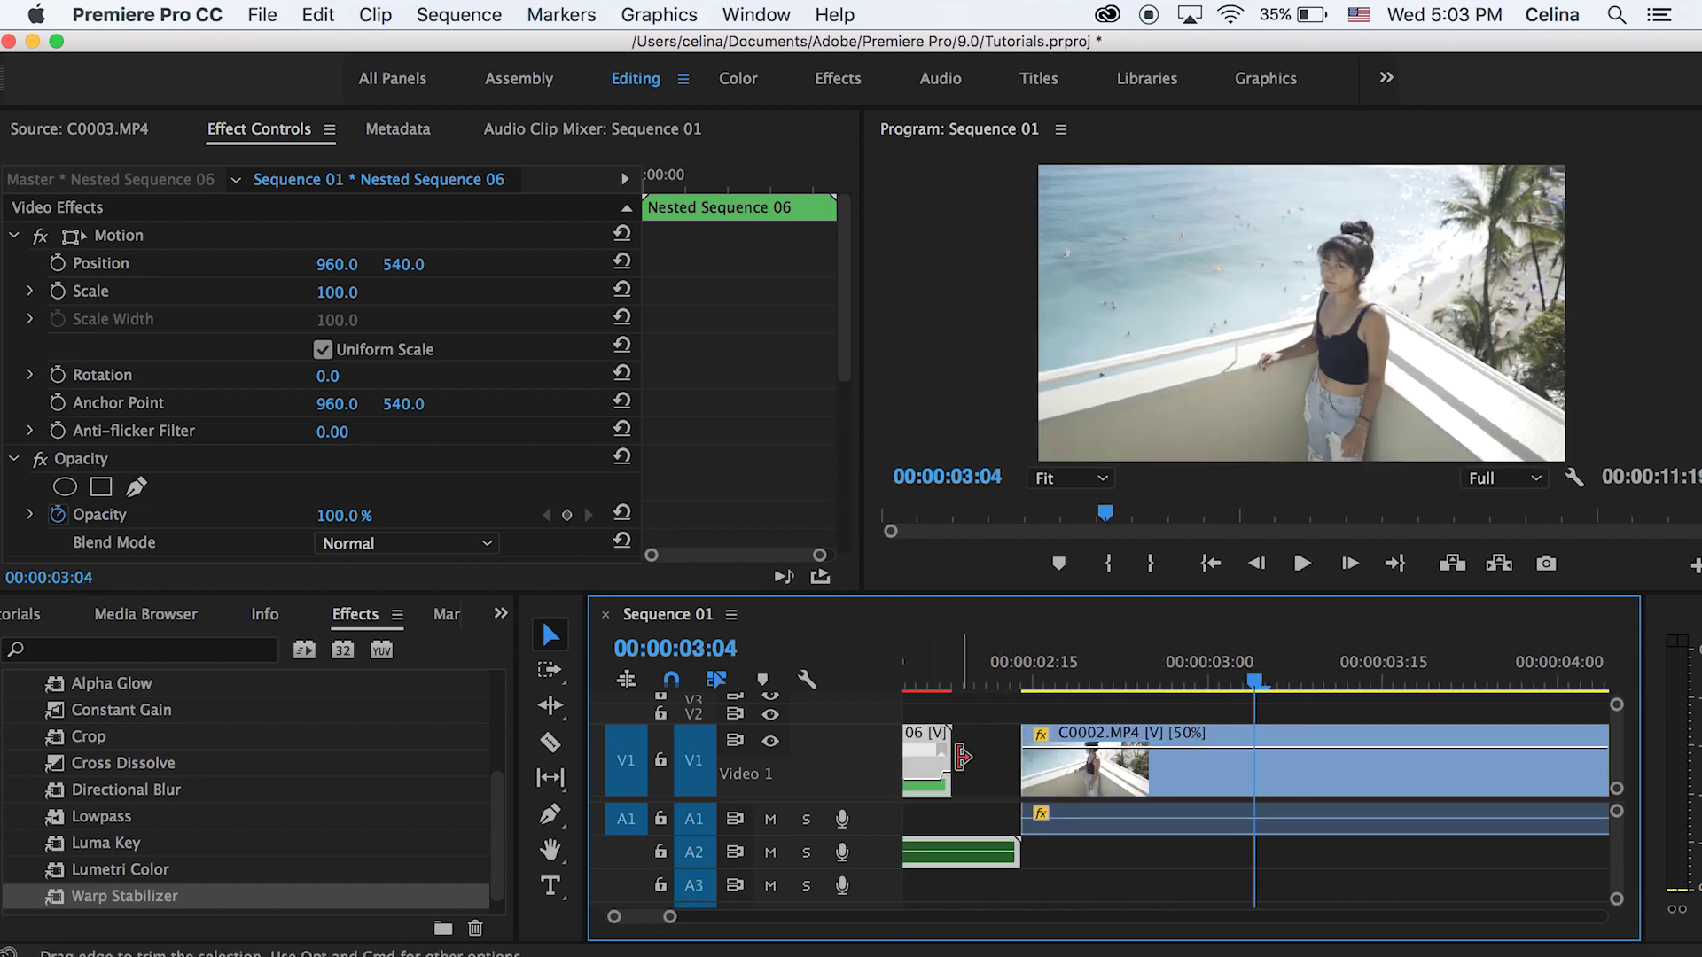
{"action": "scroll", "coordinate": [1004, 846], "scroll_direction": "left", "scroll_amount": 5}
{"action": "left_click", "coordinate": [1154, 663]}
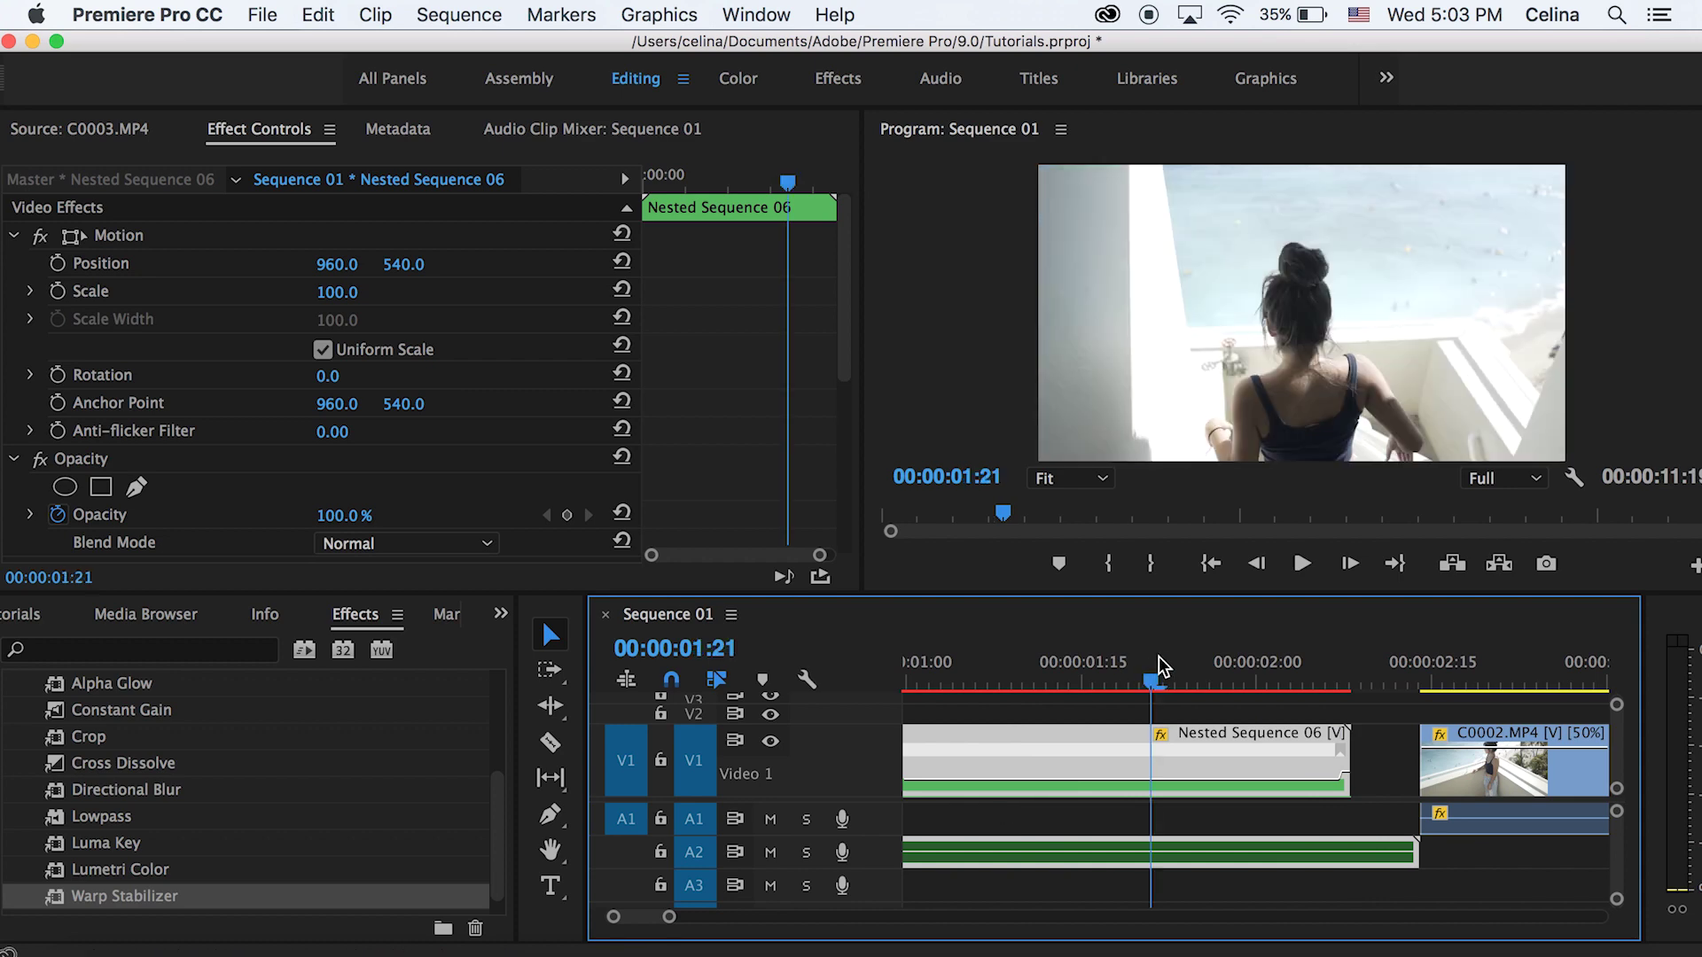
{"action": "key", "text": "space"}
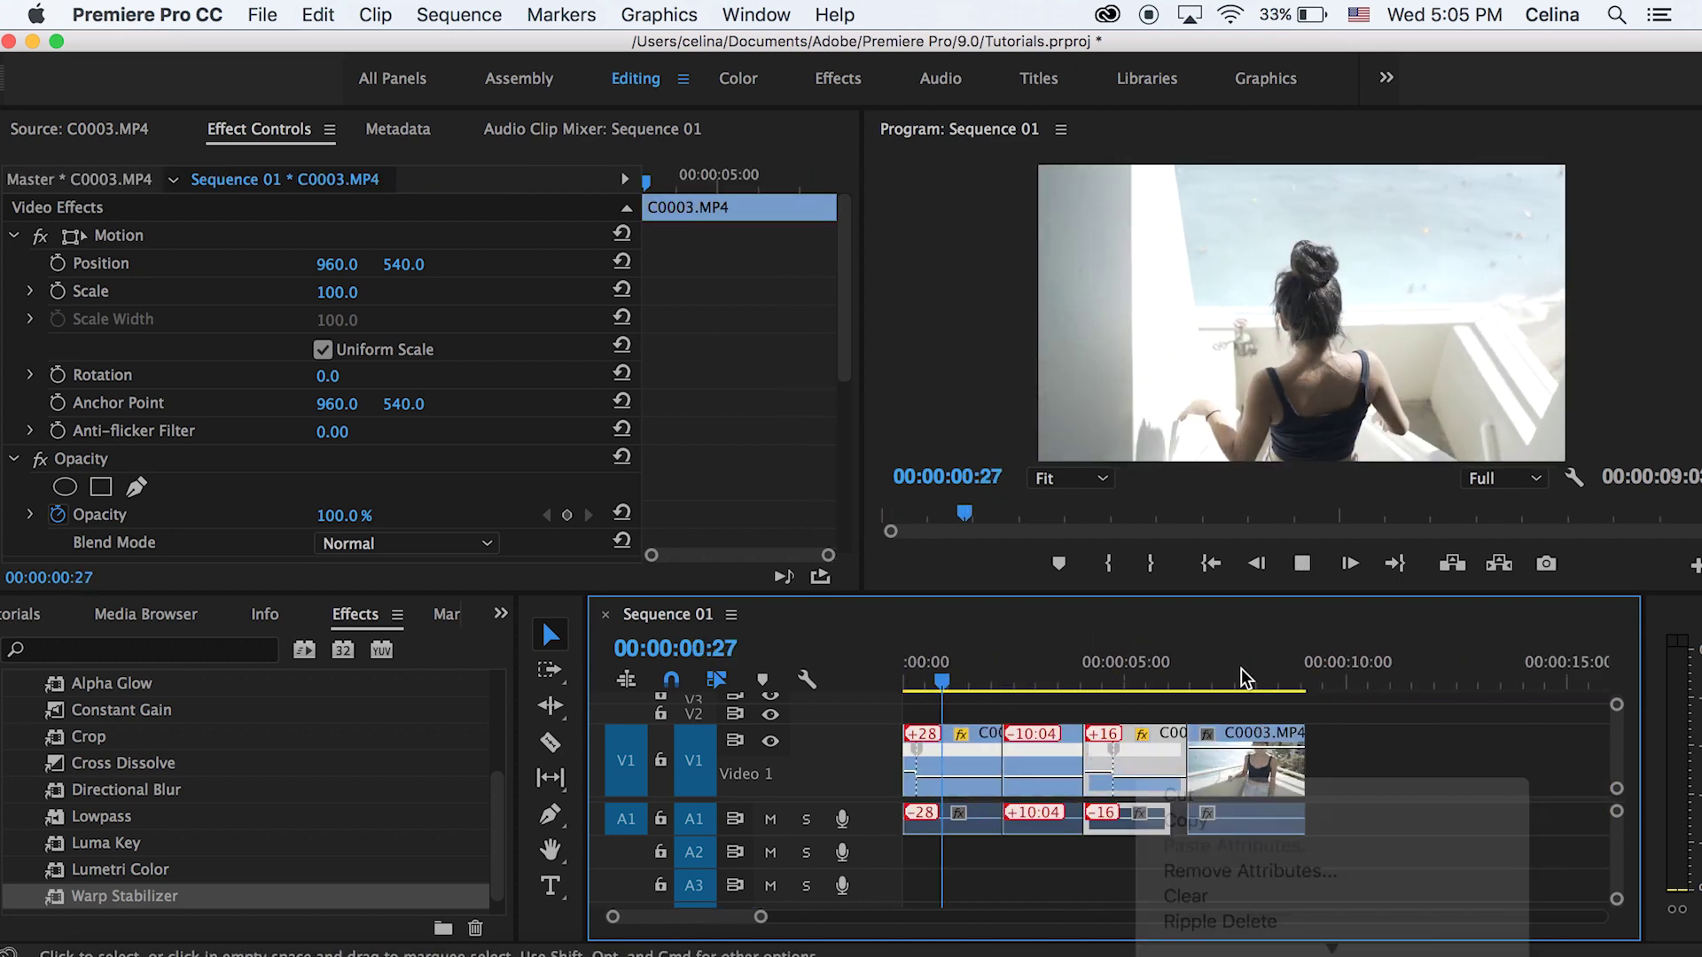
Set the clip's playback speed to 50%.
{"action": "left_click", "coordinate": [1188, 877]}
{"action": "type", "text": "50"}
{"action": "key", "text": "Return"}
Play the sequence from the start and apply Warp Stabilizer to the last C0003.MP4 clip on V1.
{"action": "key", "text": "minus"}
{"action": "left_click_drag", "start_coordinate": [1062, 681], "coordinate": [870, 719]}
{"action": "key", "text": "space"}
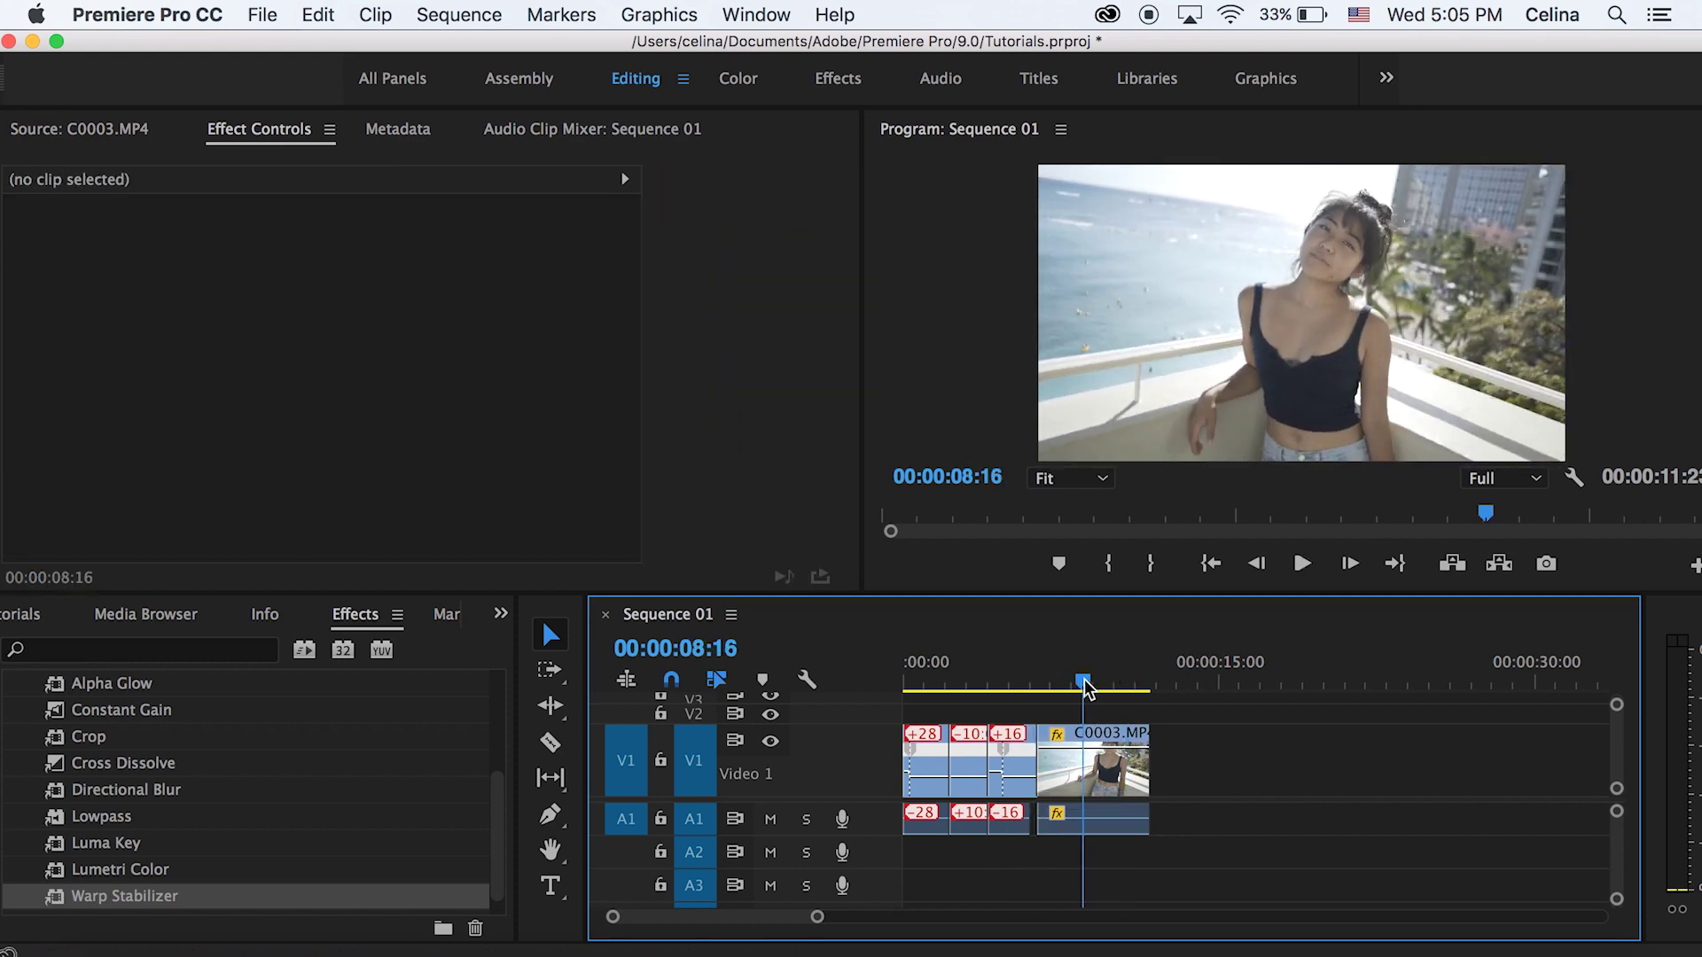
{"action": "left_click_drag", "start_coordinate": [124, 896], "coordinate": [1135, 767]}
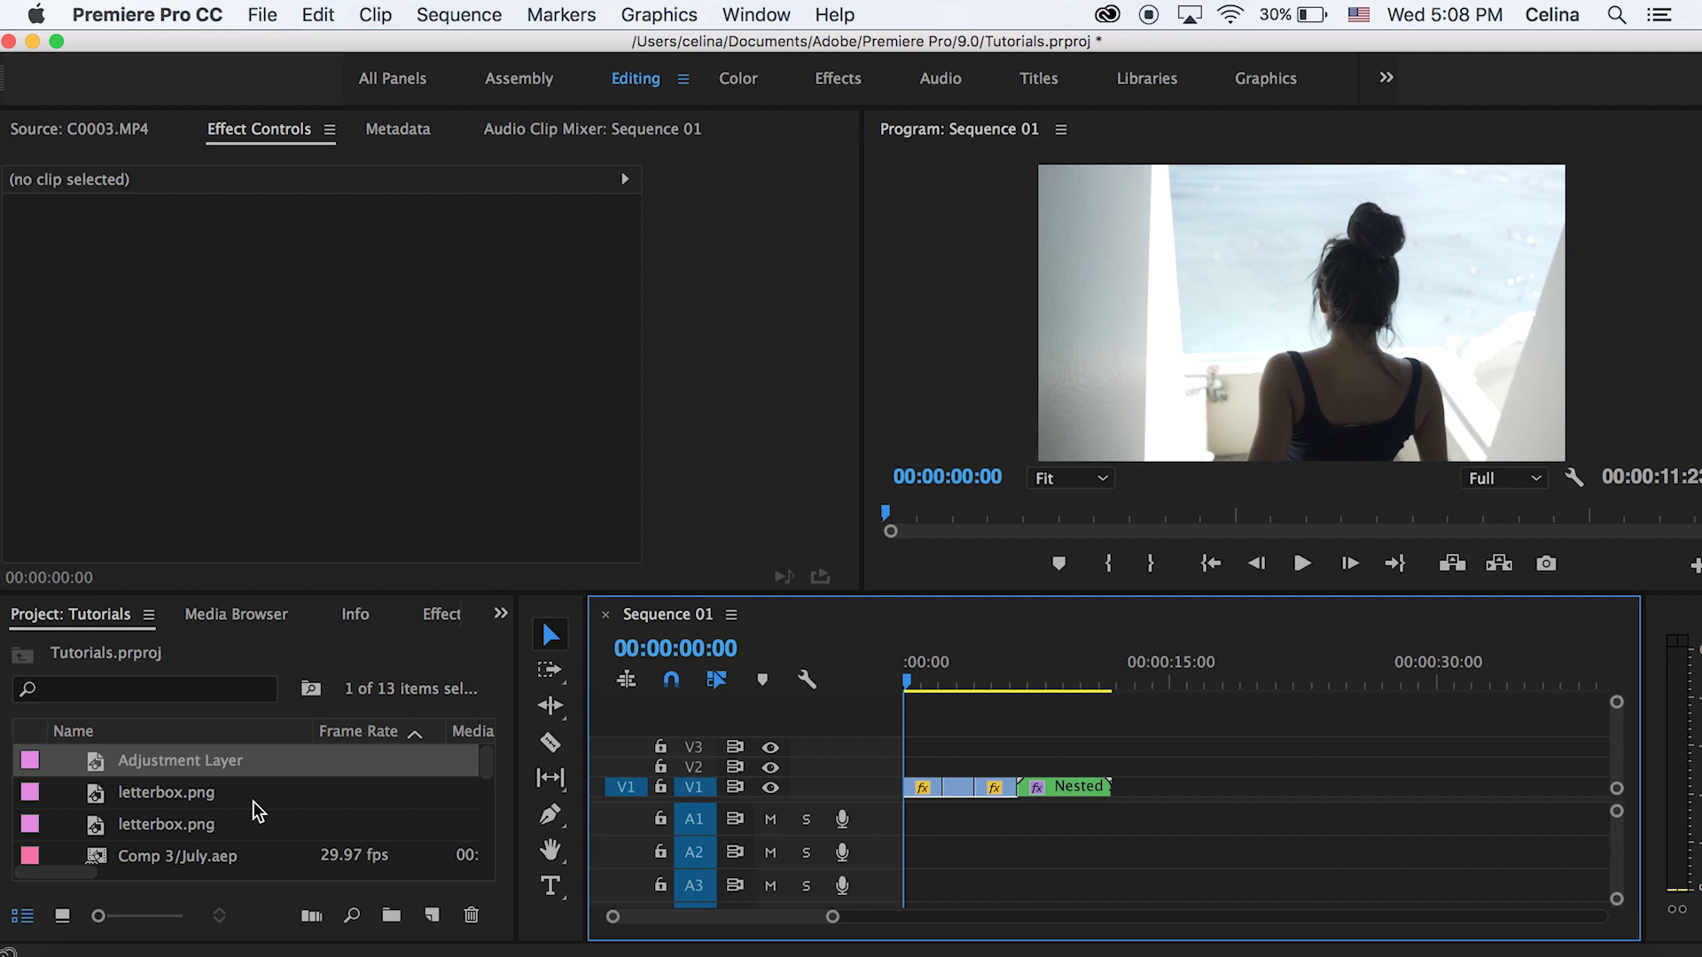
Create an adjustment layer and place it on V2 above all the clips, trimmed to the end of the last clip.
{"action": "left_click", "coordinate": [432, 915]}
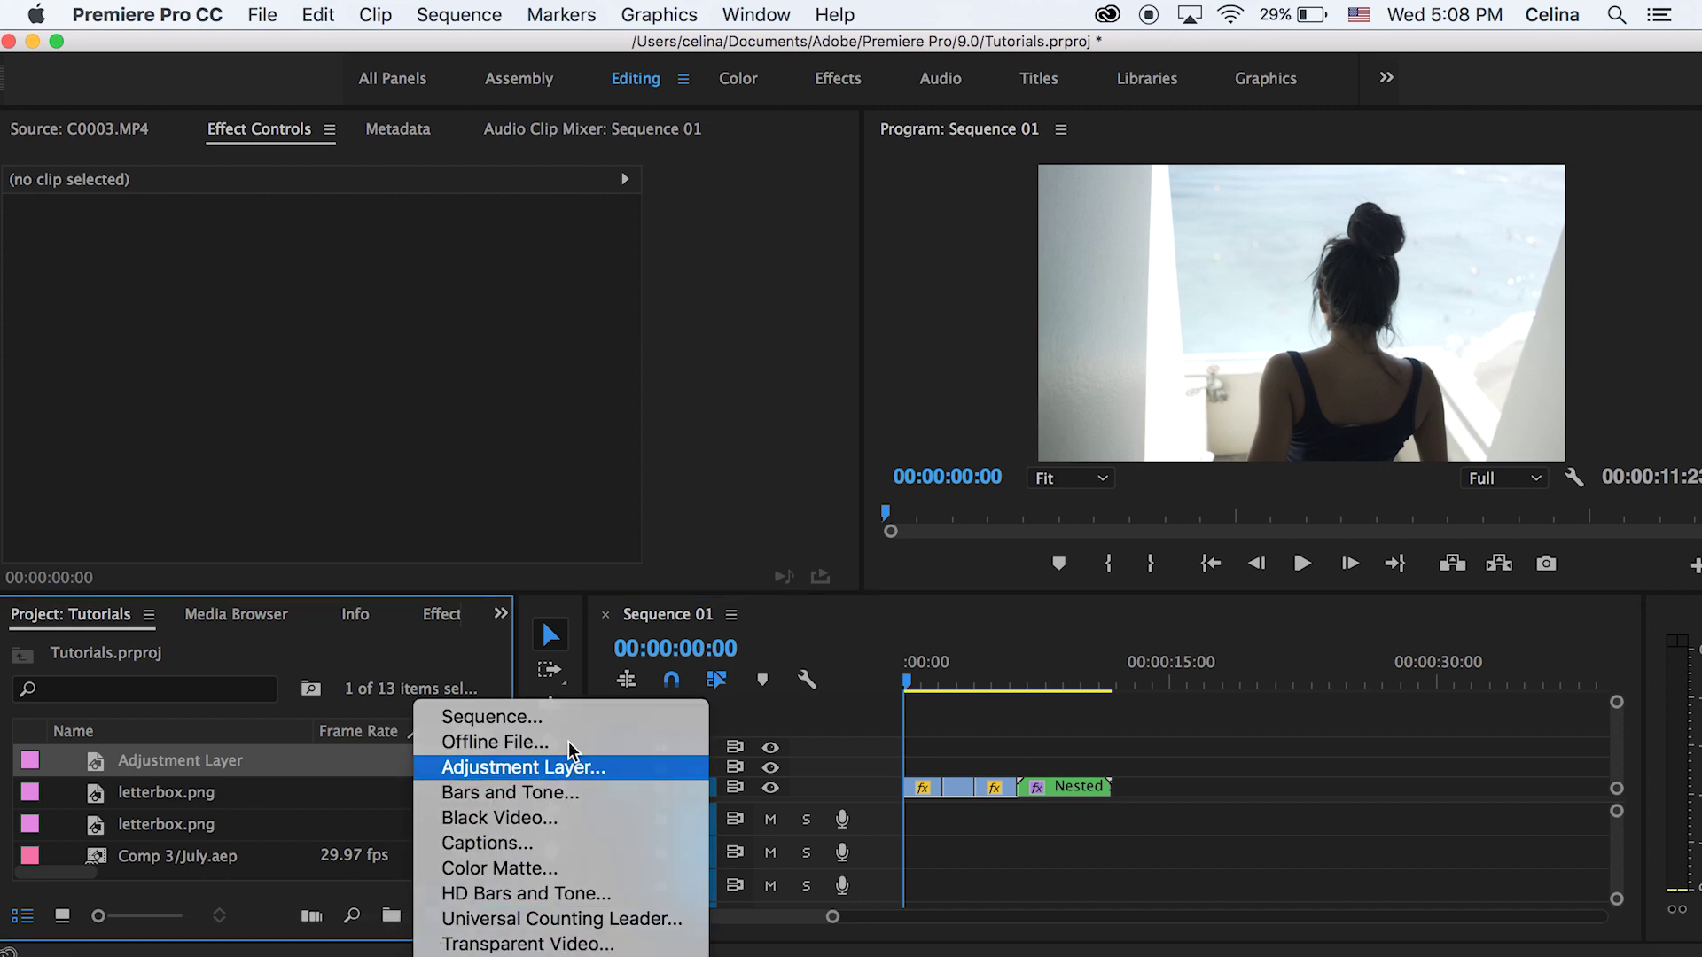
{"action": "left_click", "coordinate": [571, 766]}
{"action": "left_click", "coordinate": [991, 611]}
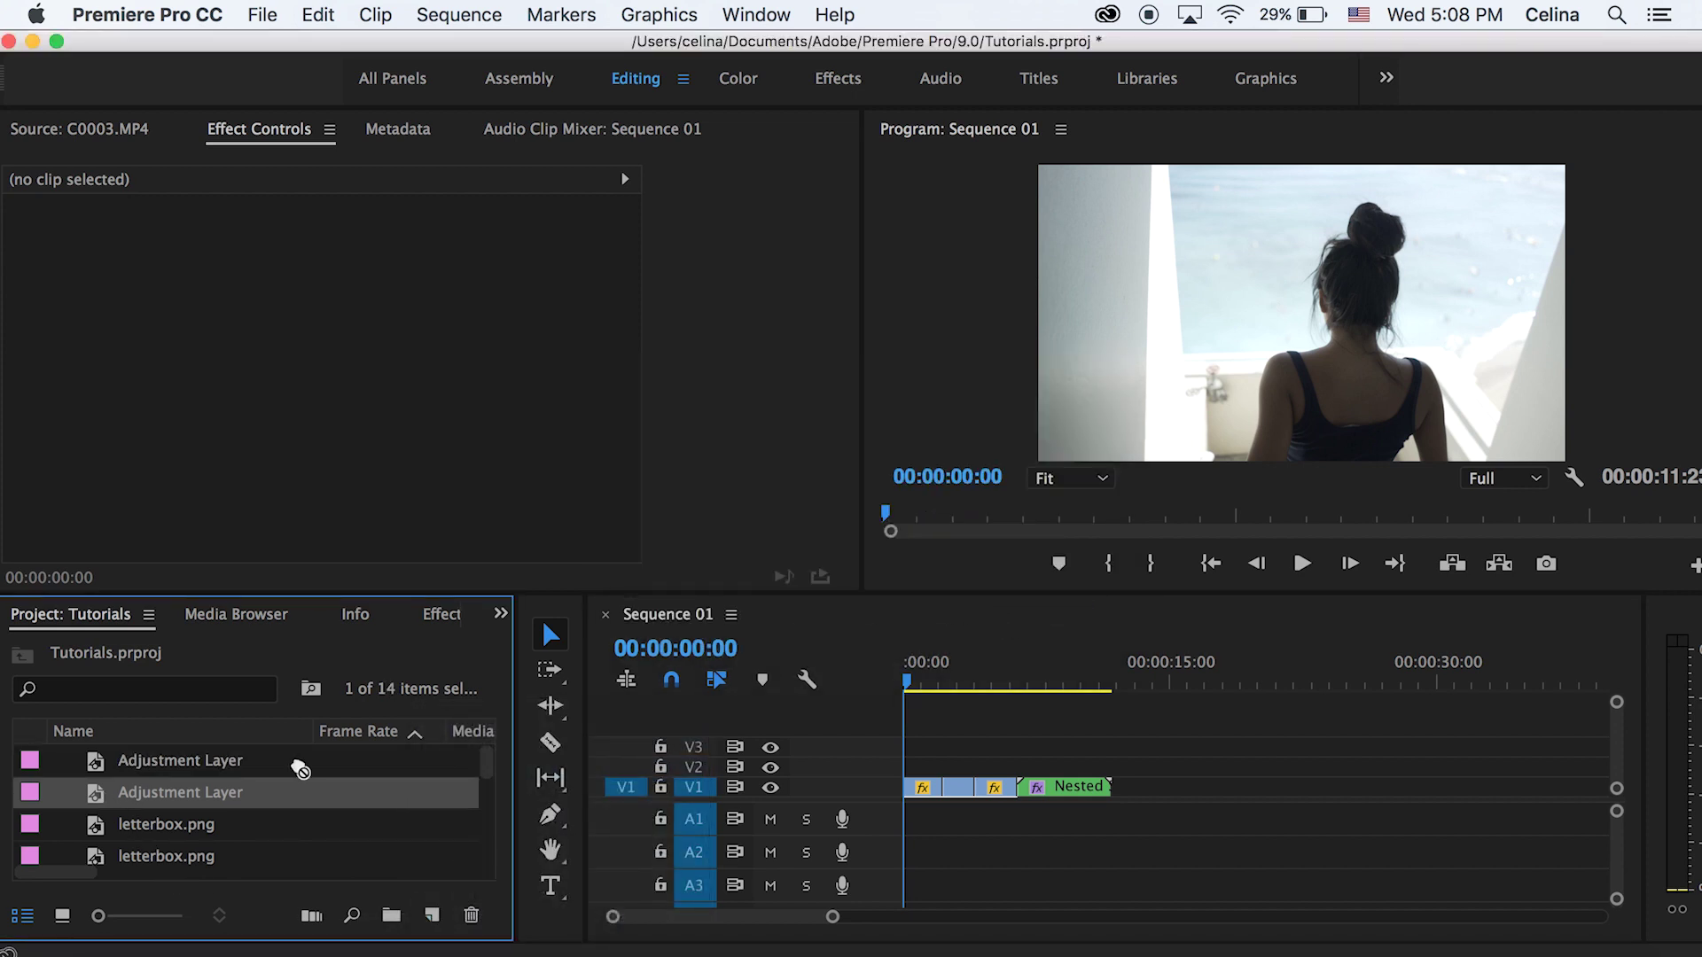
{"action": "left_click_drag", "start_coordinate": [302, 769], "coordinate": [931, 760]}
{"action": "left_click_drag", "start_coordinate": [1137, 743], "coordinate": [1112, 764]}
Apply Lumetri Color to the adjustment layer with the FVS_2 creative look and Faded Film at 38.
{"action": "left_click", "coordinate": [440, 621]}
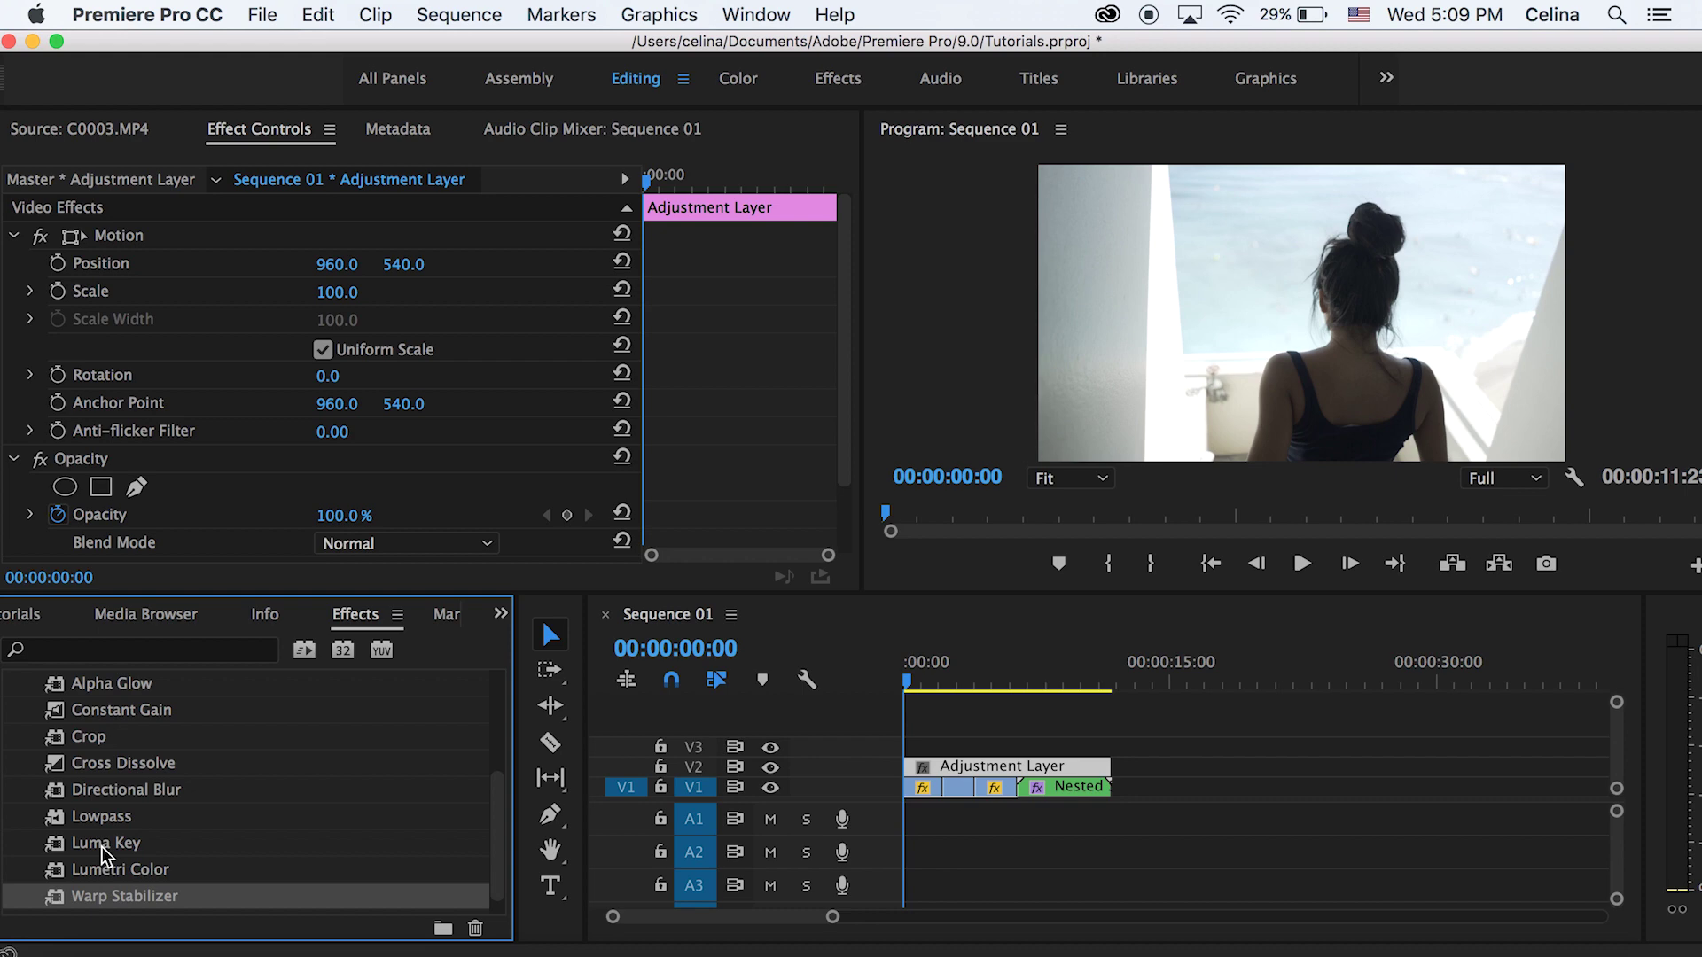
{"action": "left_click", "coordinate": [106, 869]}
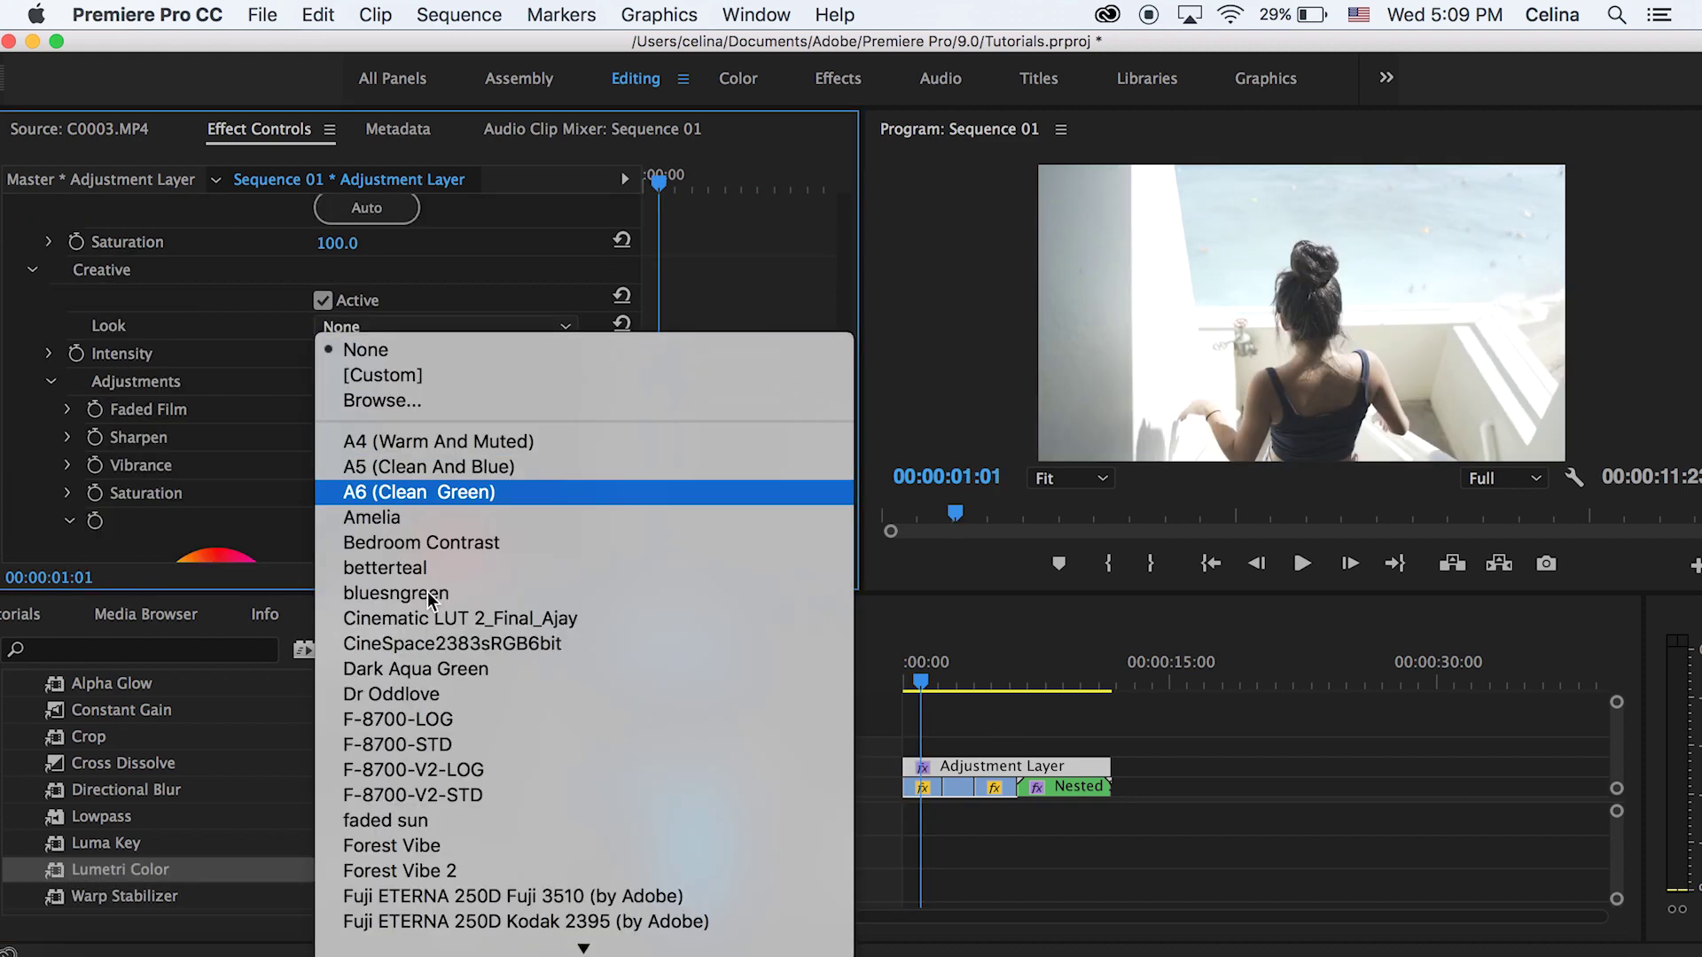
{"action": "scroll", "coordinate": [434, 594], "scroll_direction": "down", "scroll_amount": 10}
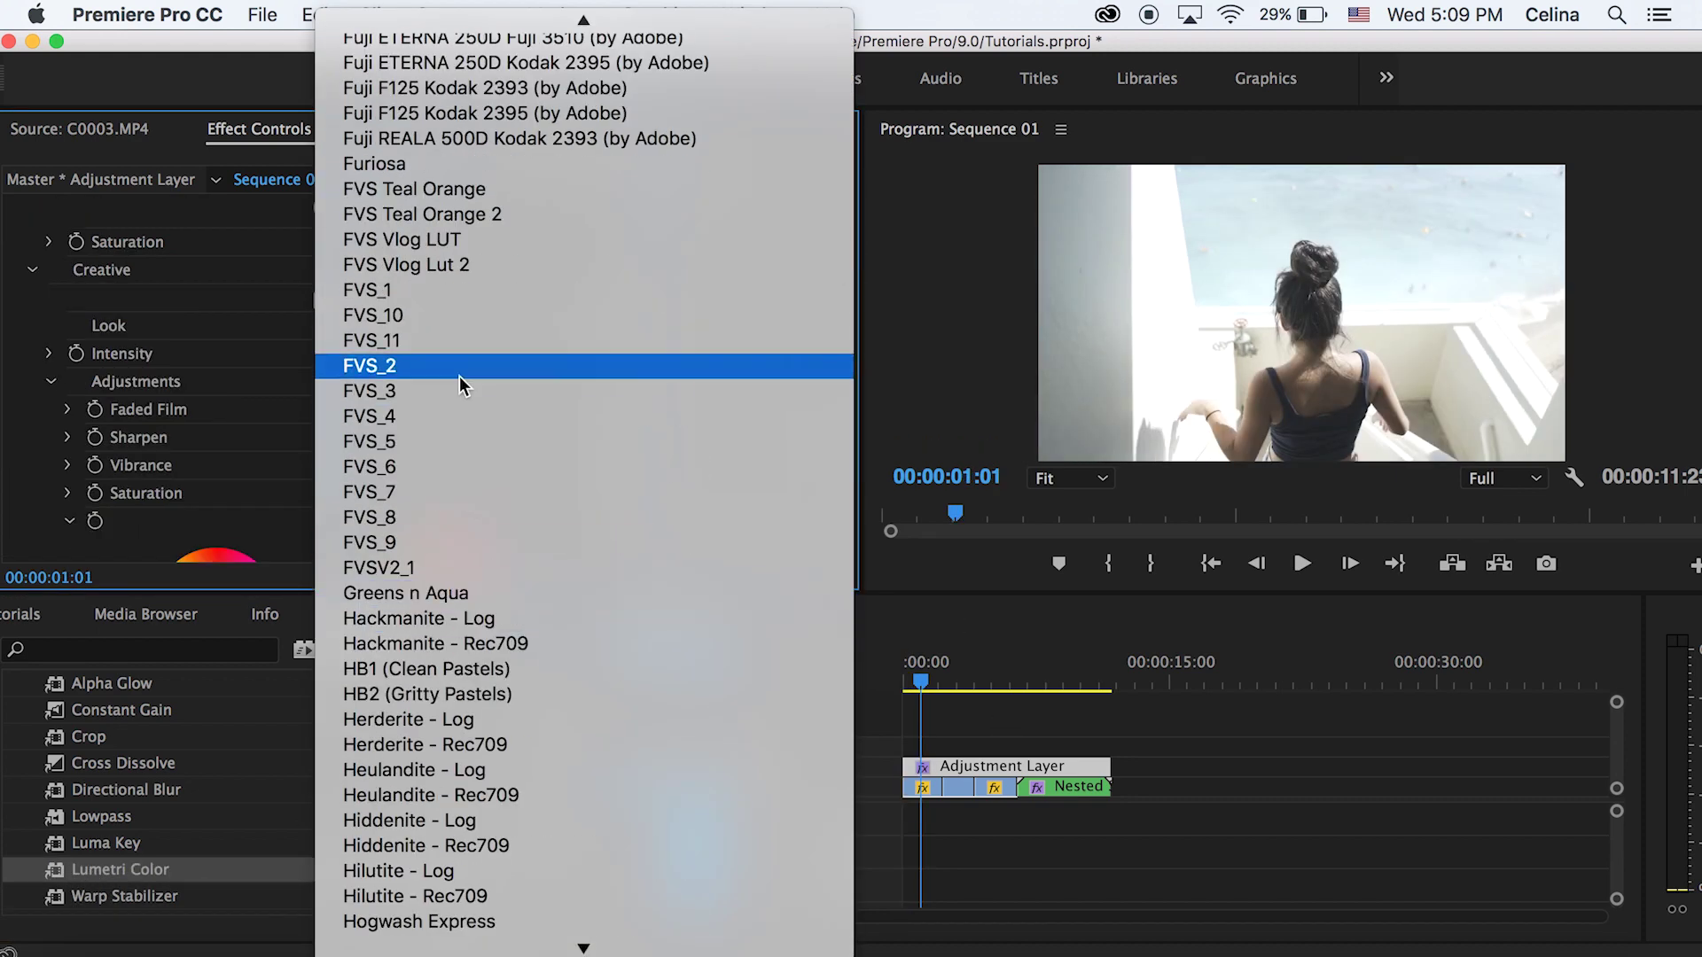
{"action": "left_click", "coordinate": [454, 368]}
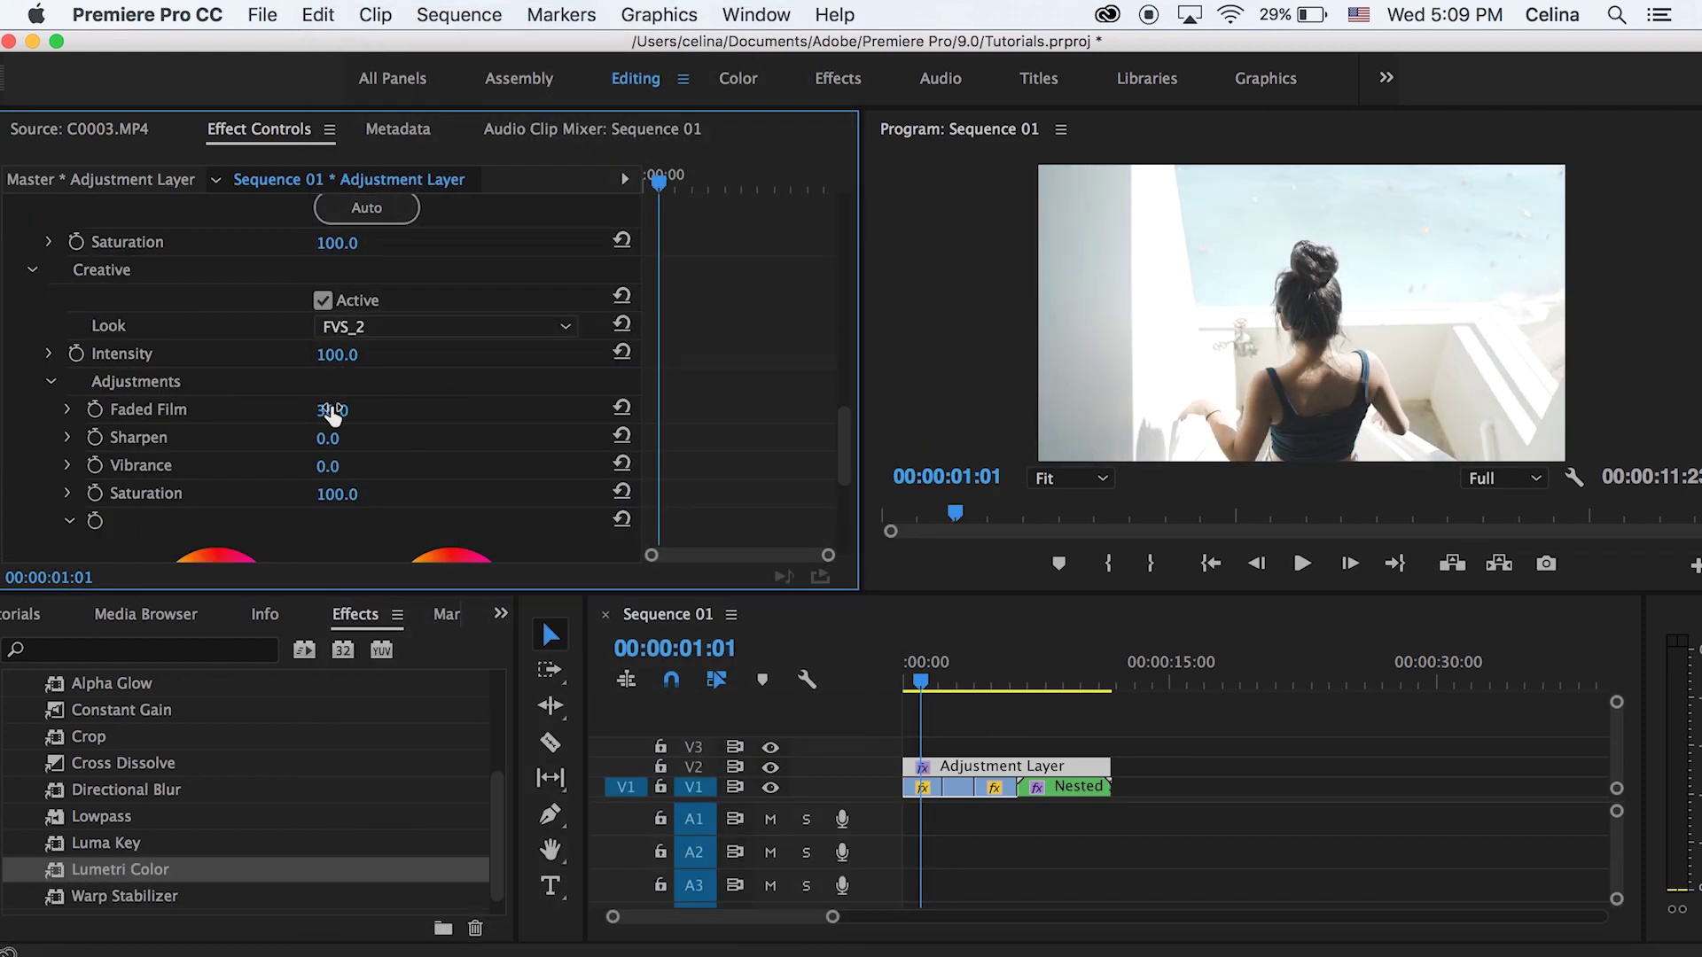
{"action": "left_click", "coordinate": [332, 411]}
Check the color grade in the sequence at about 00:00:02:02.
{"action": "left_click", "coordinate": [925, 778]}
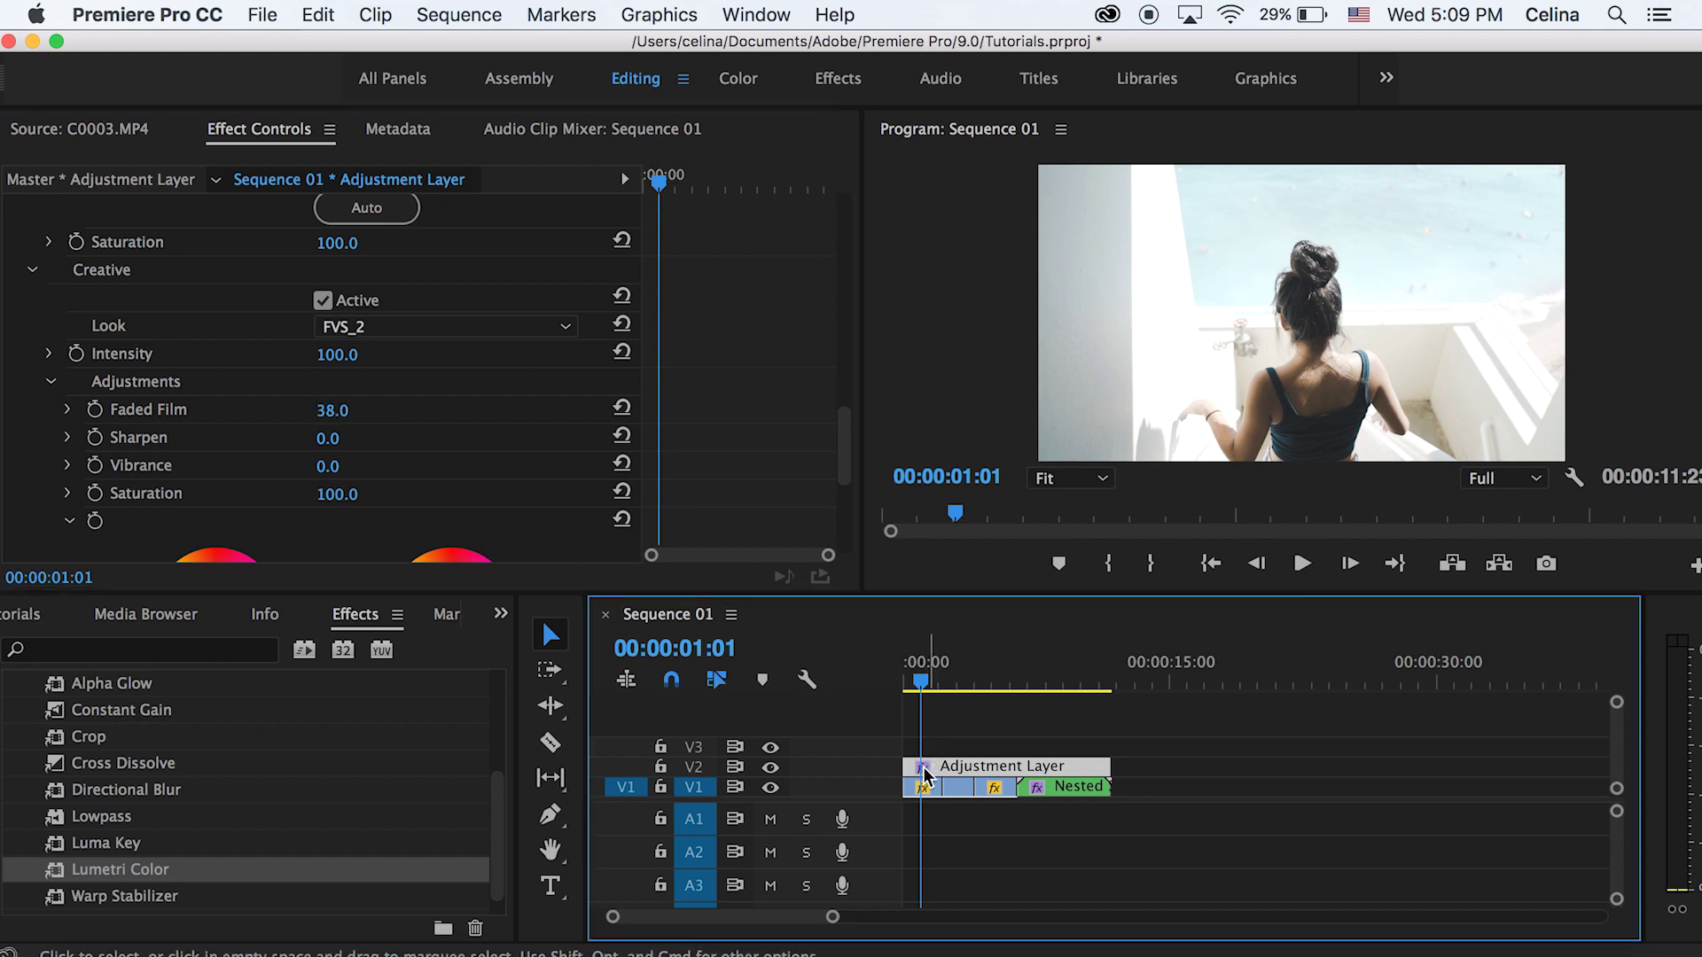
{"action": "key", "text": "="}
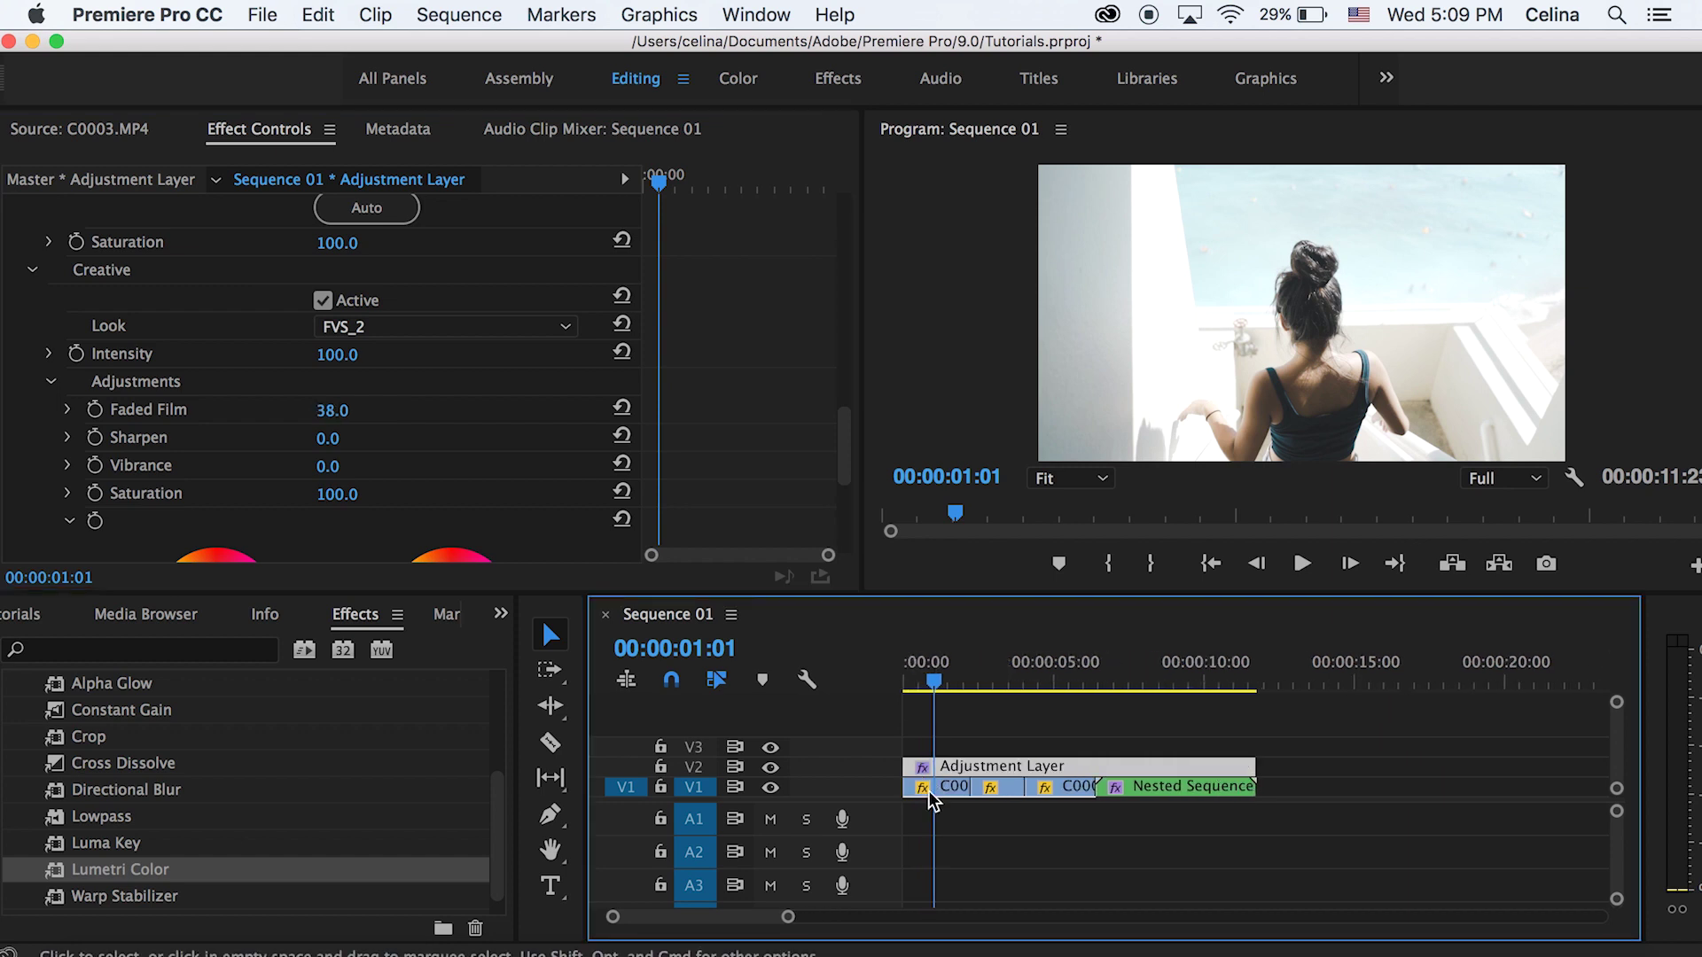
{"action": "left_click_drag", "start_coordinate": [957, 687], "coordinate": [968, 685]}
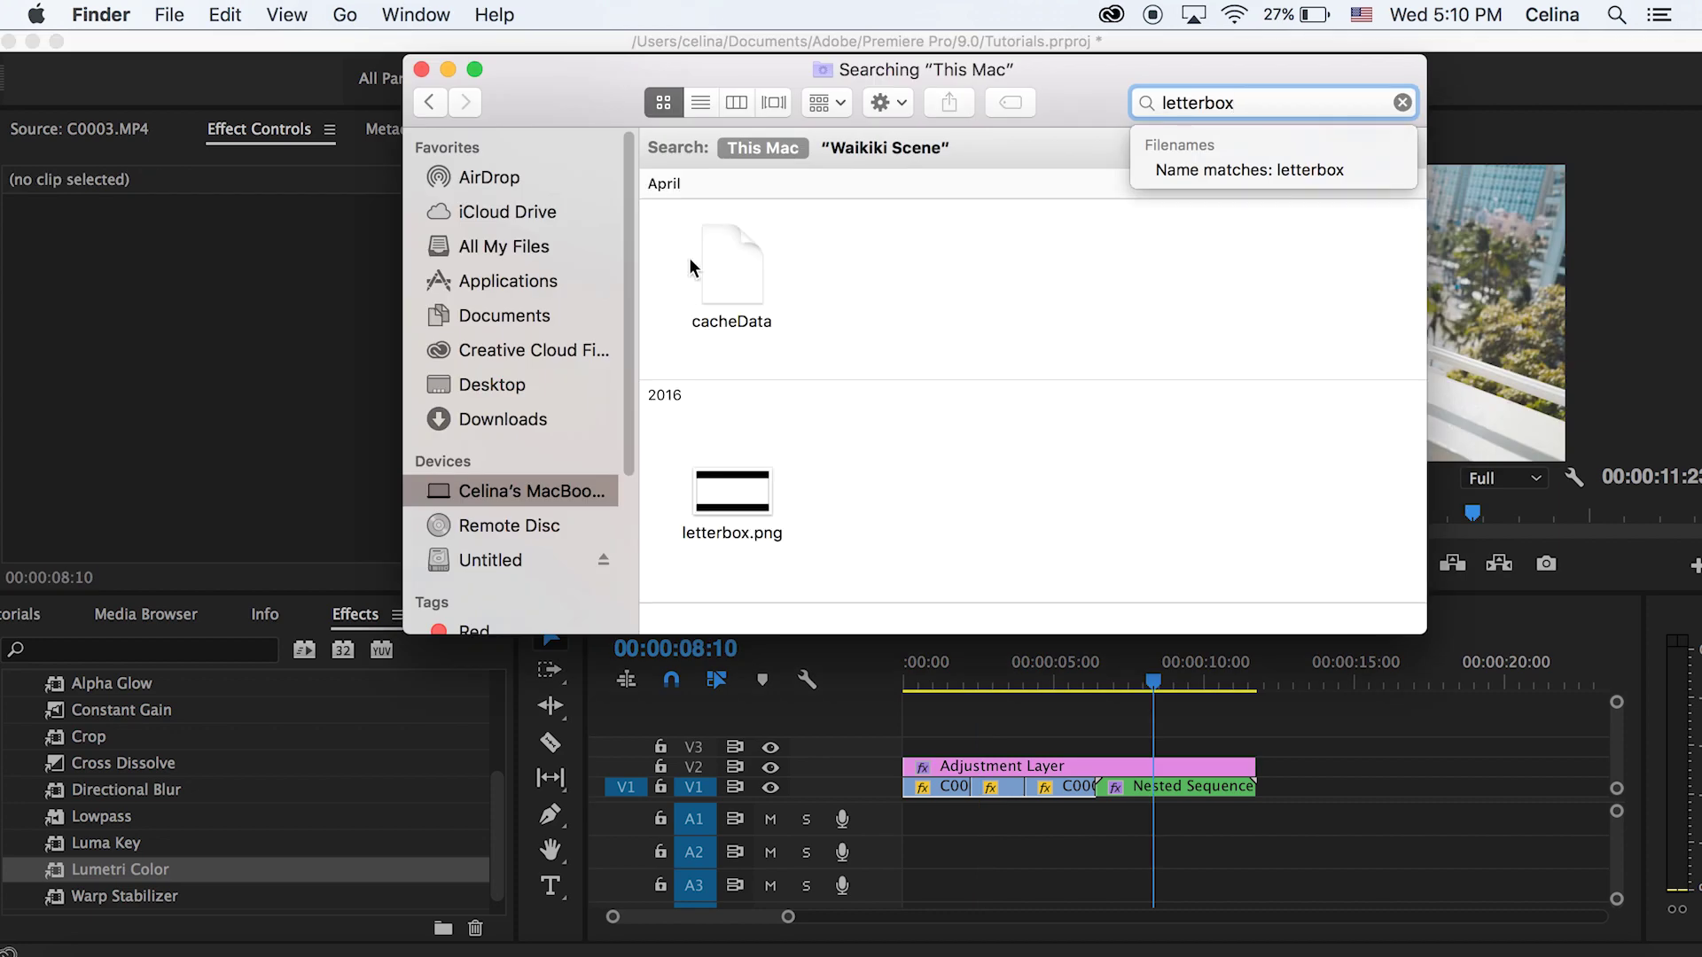
Add letterbox.png from the Finder search results to V3 above the adjustment layer, spanning the whole sequence.
{"action": "left_click", "coordinate": [720, 530]}
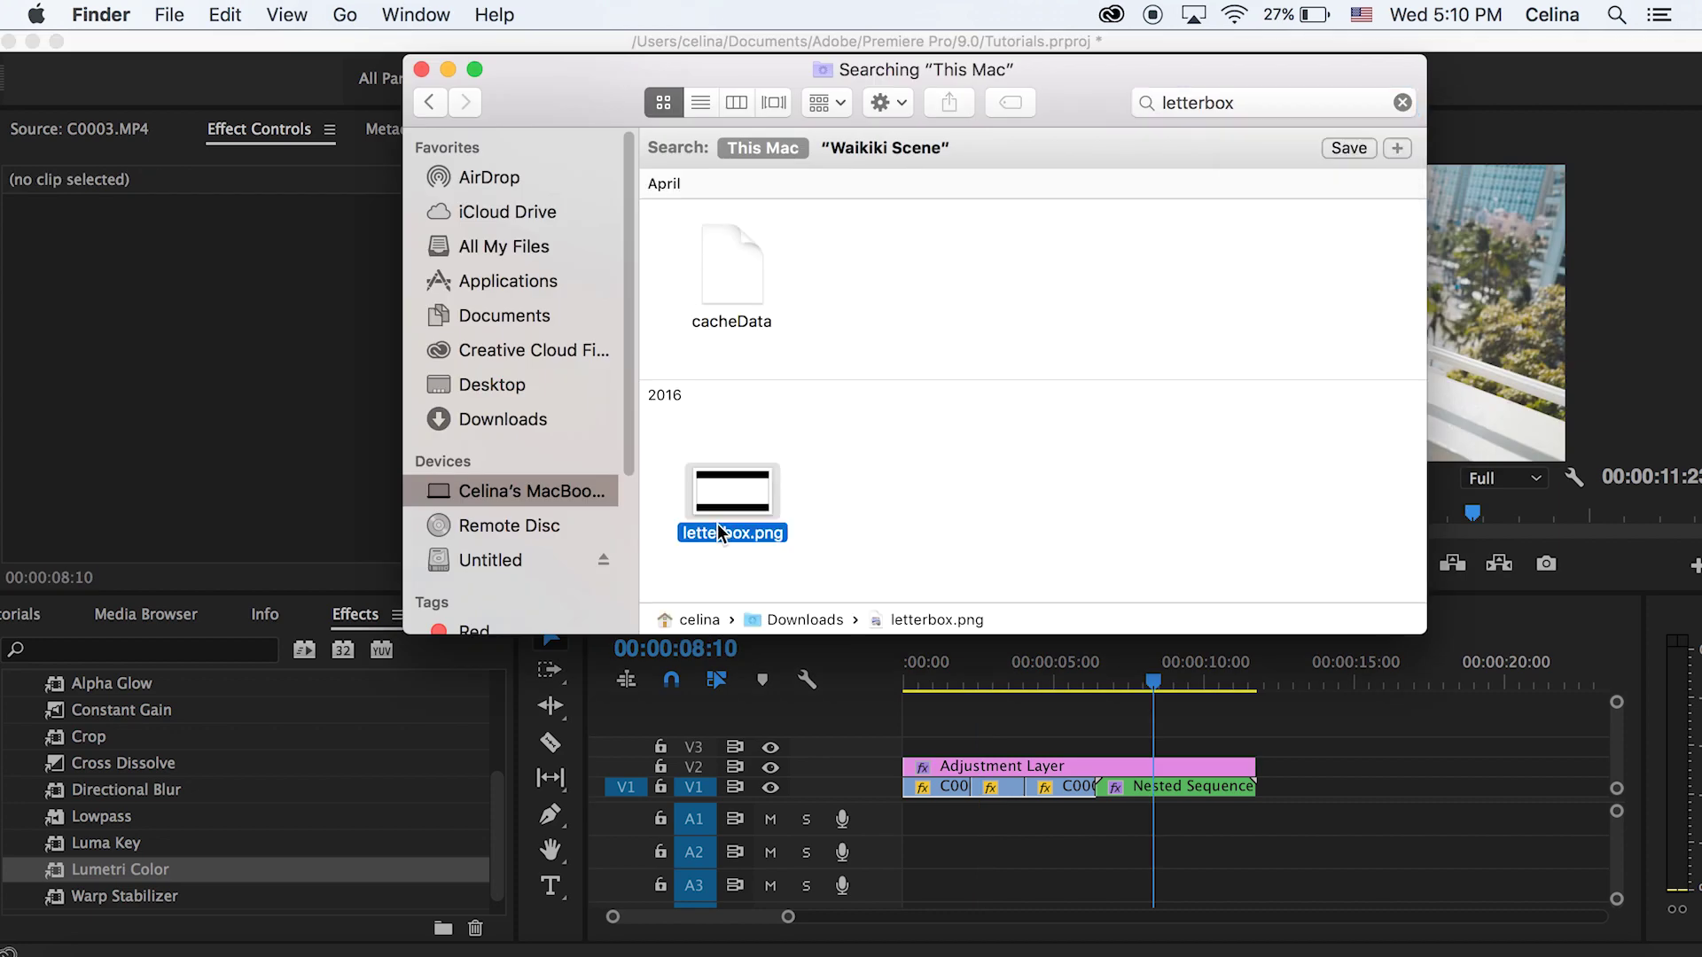
{"action": "mouse_move", "coordinate": [975, 758]}
{"action": "left_mouse_down"}
{"action": "mouse_move", "coordinate": [967, 736]}
{"action": "mouse_move", "coordinate": [975, 746]}
{"action": "left_mouse_up"}
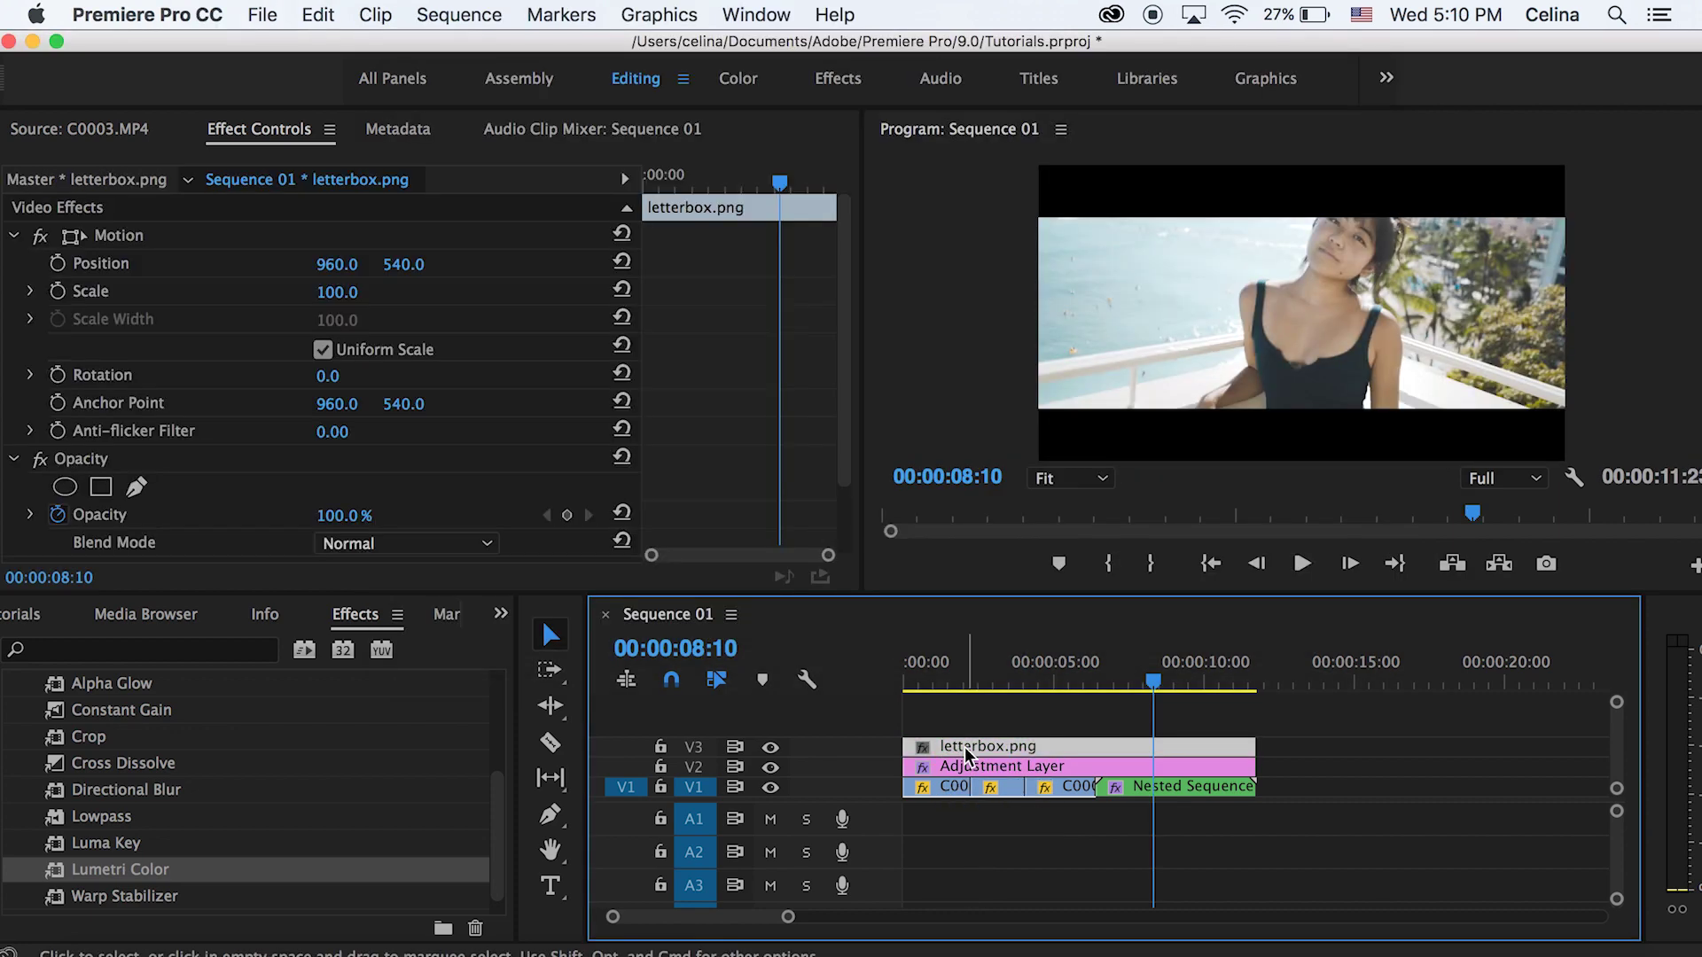
Try the letterbox.png overlay at a scale of 138, and delete it from V3.
{"action": "left_click", "coordinate": [335, 279]}
{"action": "left_click", "coordinate": [1179, 746]}
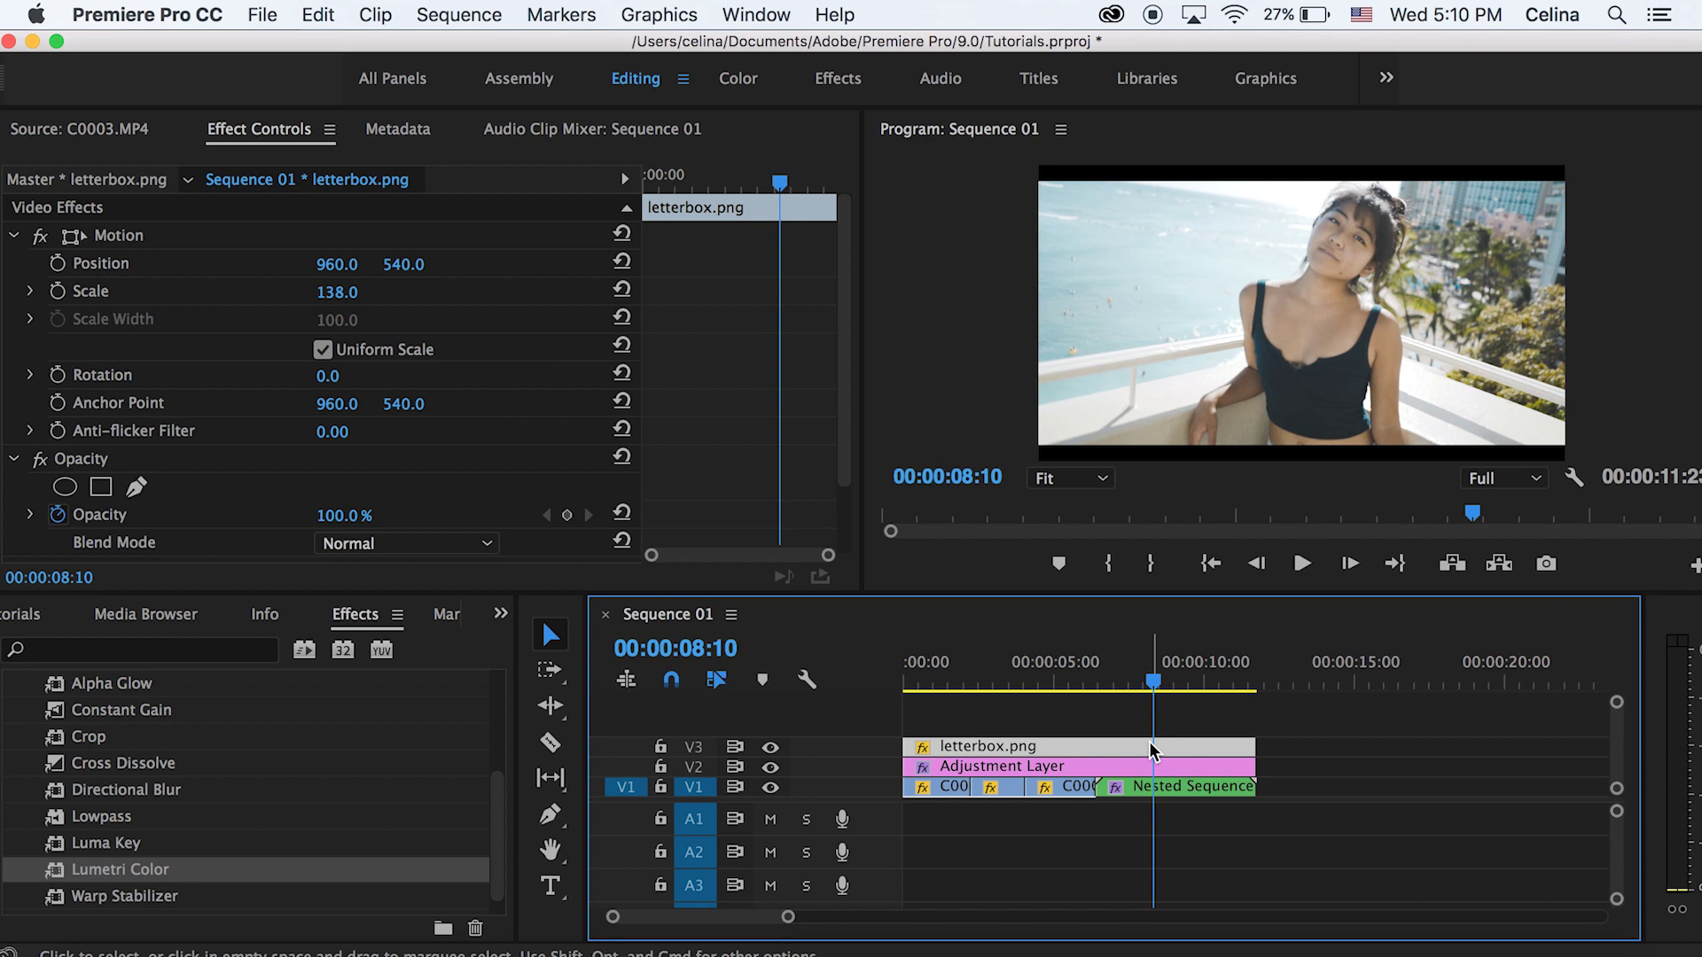
{"action": "key", "text": "Delete"}
Create a Black Video item and place it on V3 above the adjustment layer, trimmed to the end of the sequence.
{"action": "key", "text": "shift+1"}
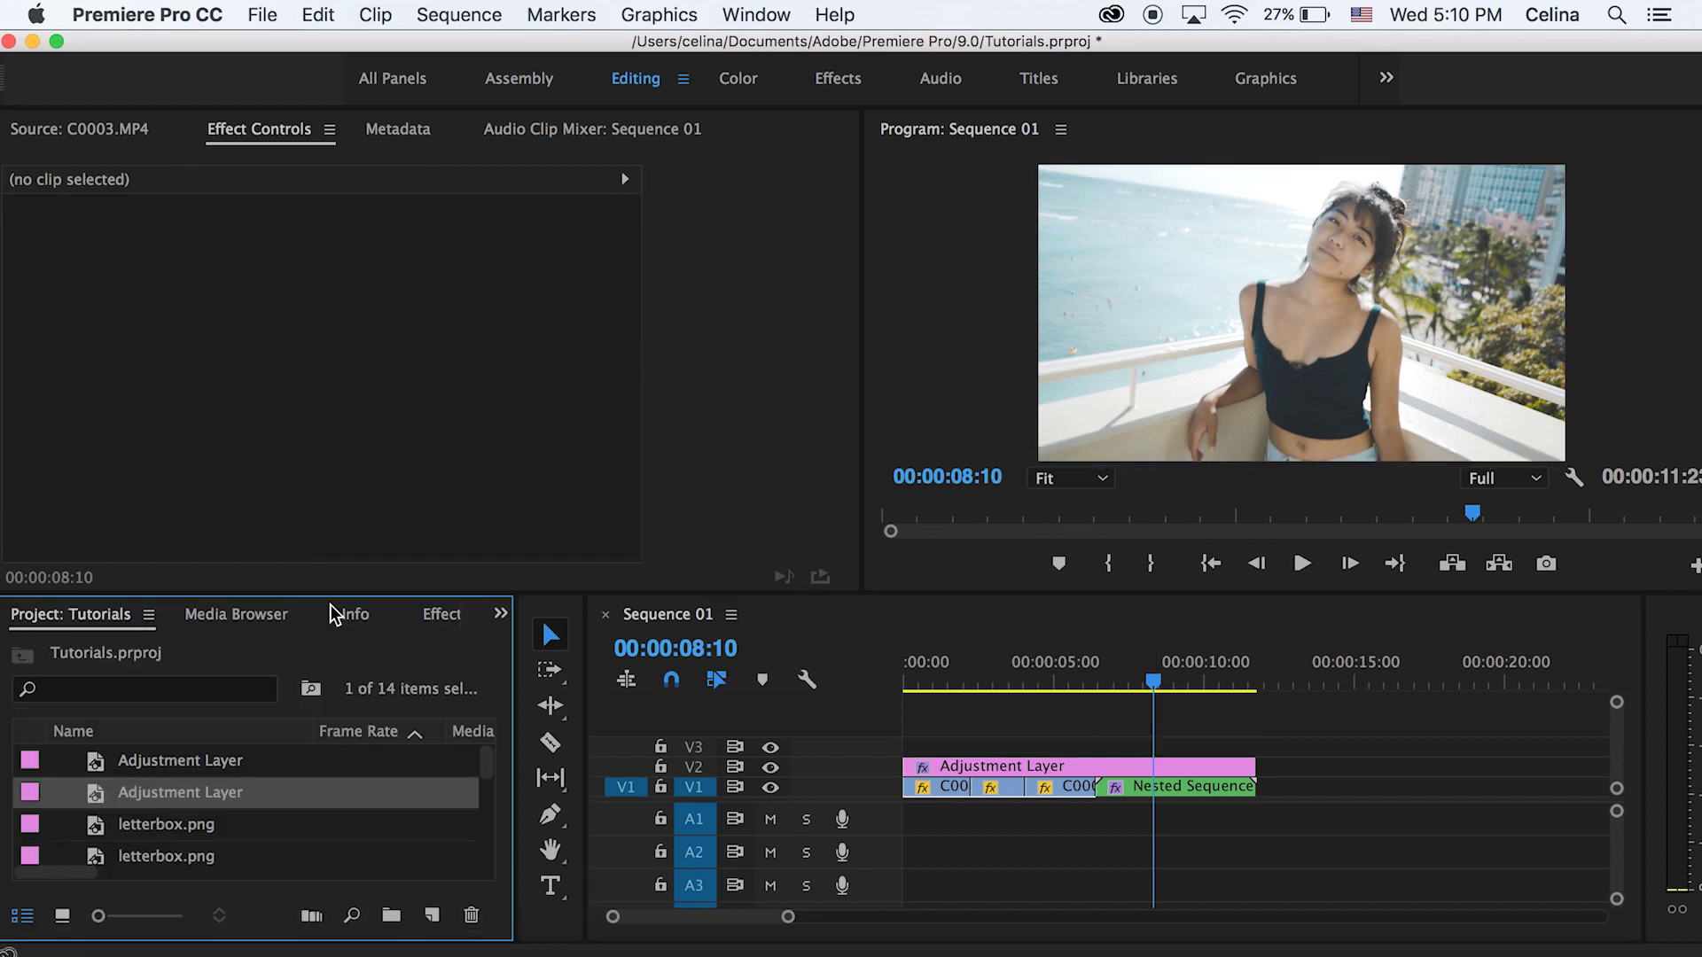
{"action": "left_click", "coordinate": [432, 915]}
{"action": "left_click", "coordinate": [523, 707]}
{"action": "left_click", "coordinate": [1036, 606]}
{"action": "left_click_drag", "start_coordinate": [349, 820], "coordinate": [1257, 739]}
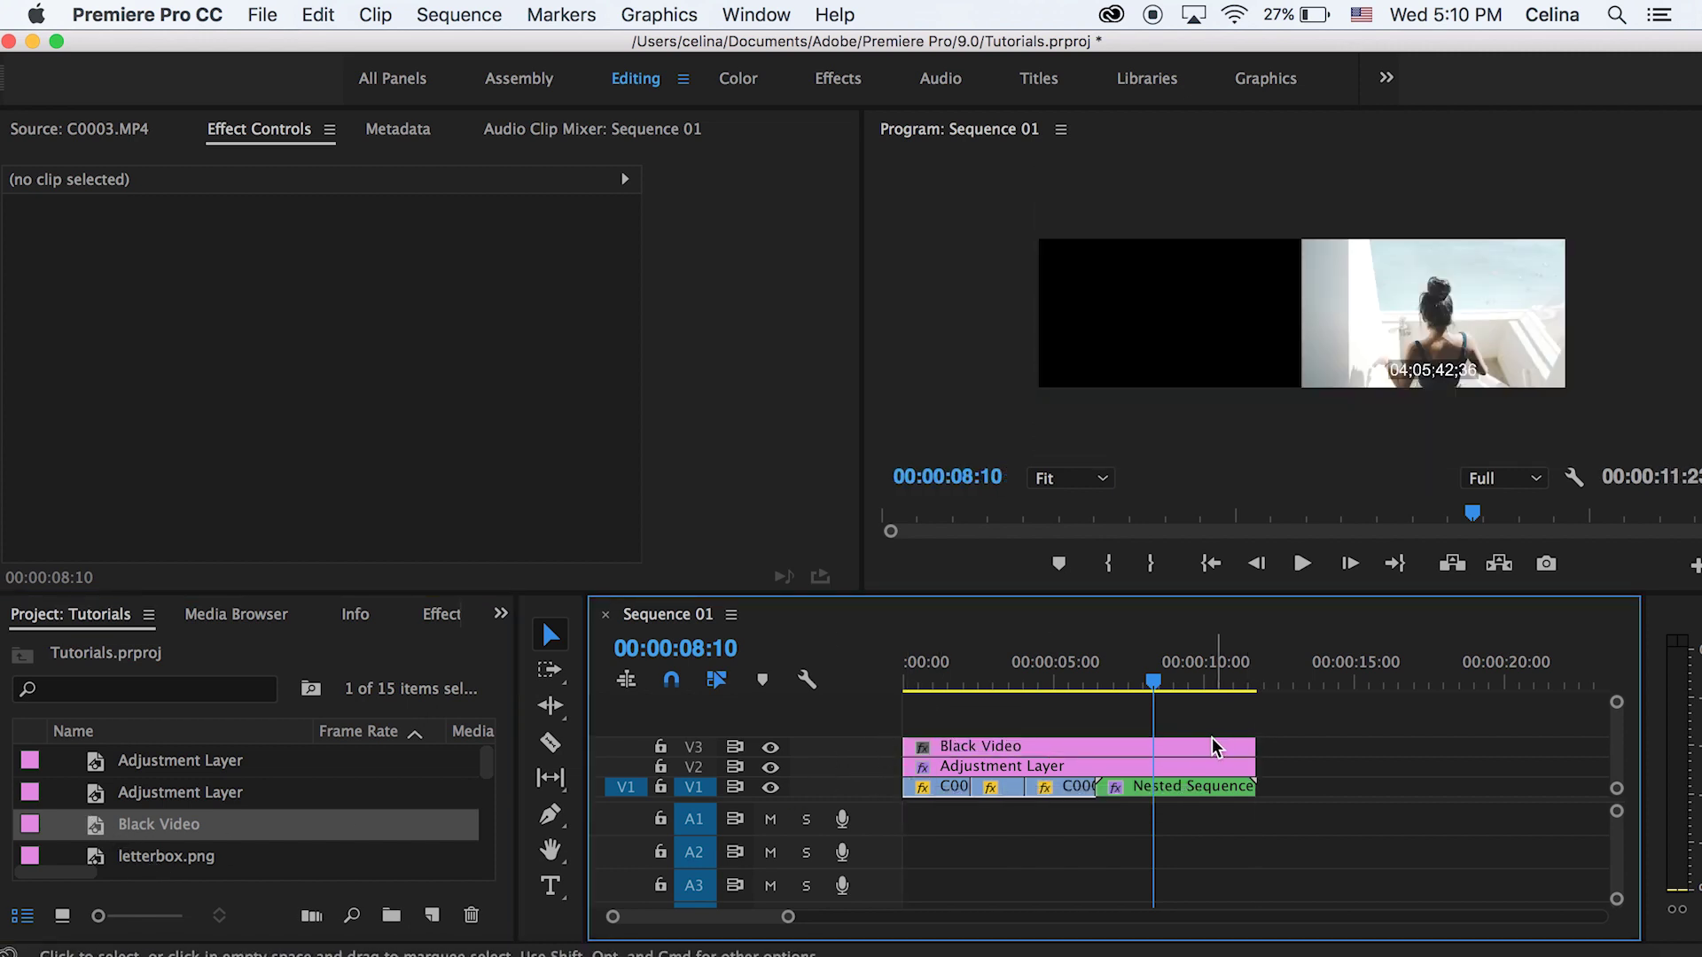
Apply the Crop effect to the Black Video clip on V3 and set its Top crop to 90%.
{"action": "left_click", "coordinate": [1215, 745]}
{"action": "left_click", "coordinate": [441, 614]}
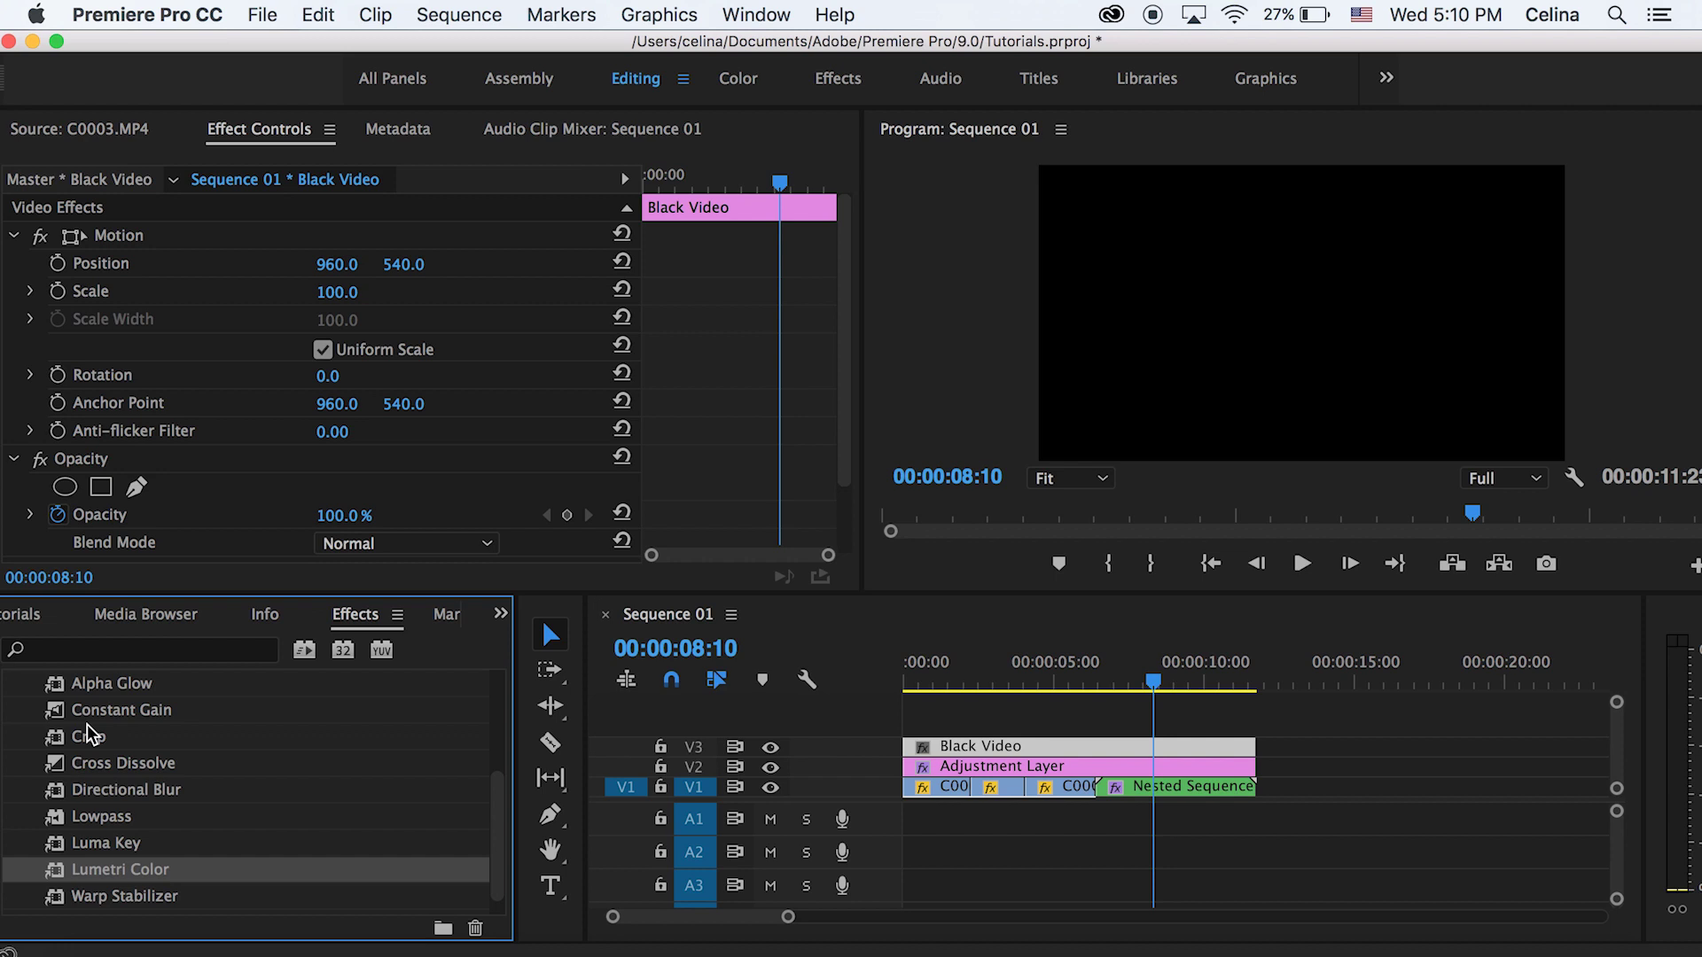
{"action": "left_click_drag", "start_coordinate": [89, 737], "coordinate": [197, 437]}
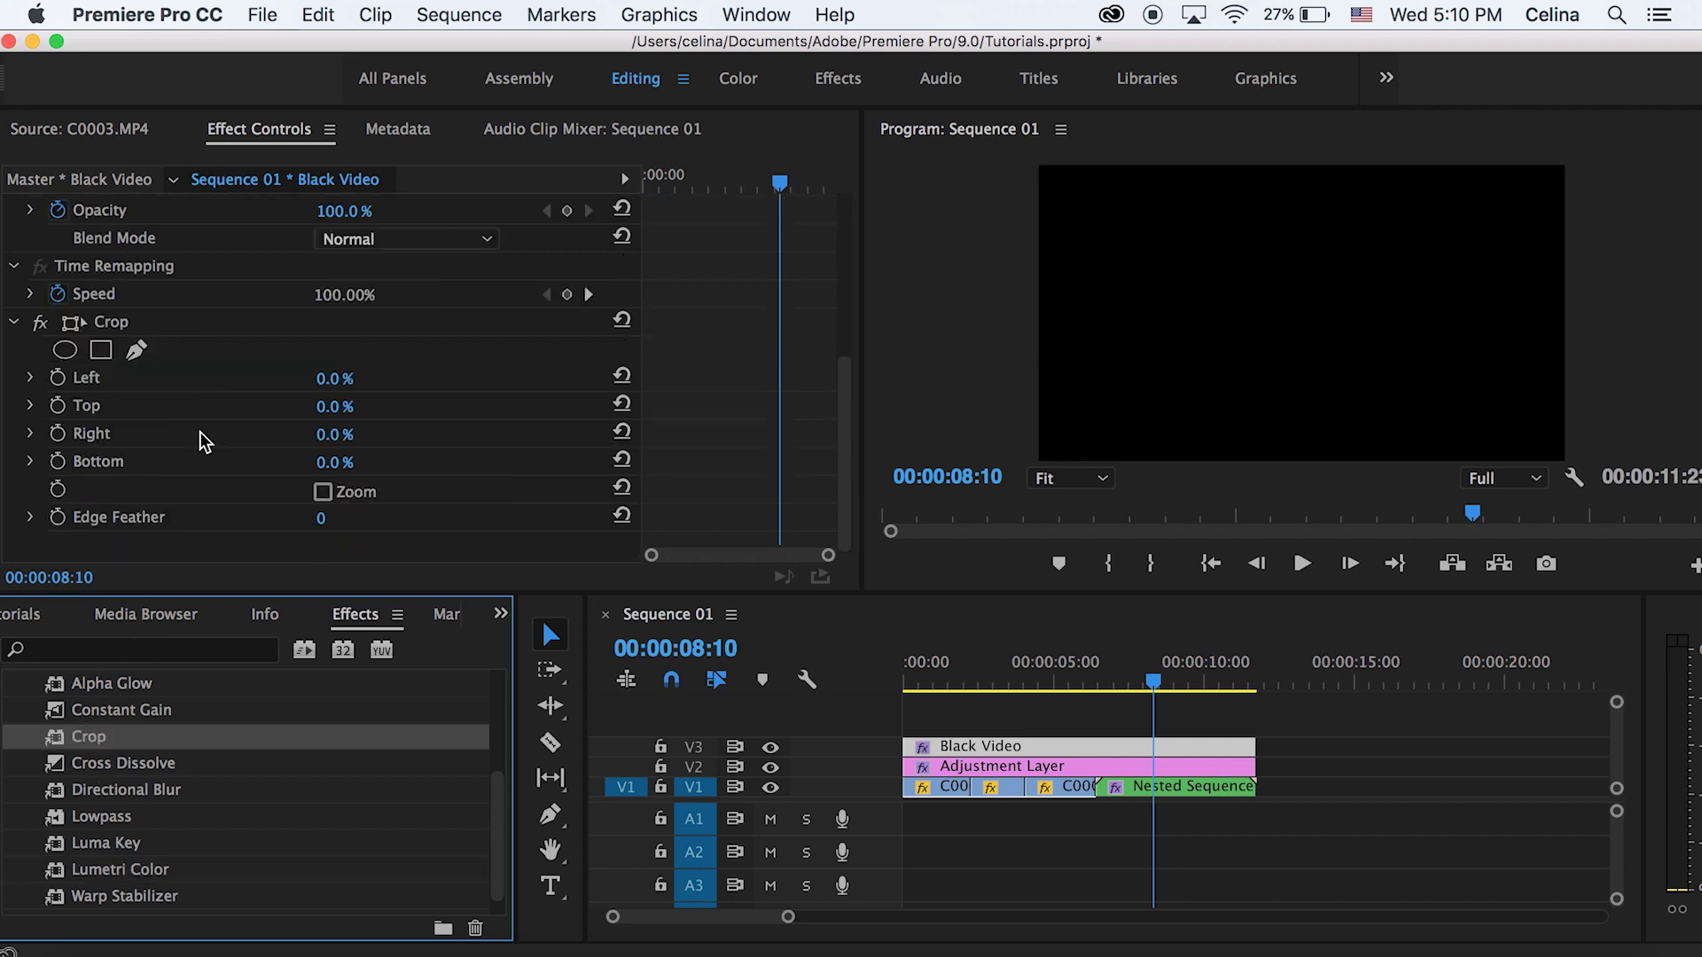
{"action": "left_click_drag", "start_coordinate": [334, 407], "coordinate": [507, 523]}
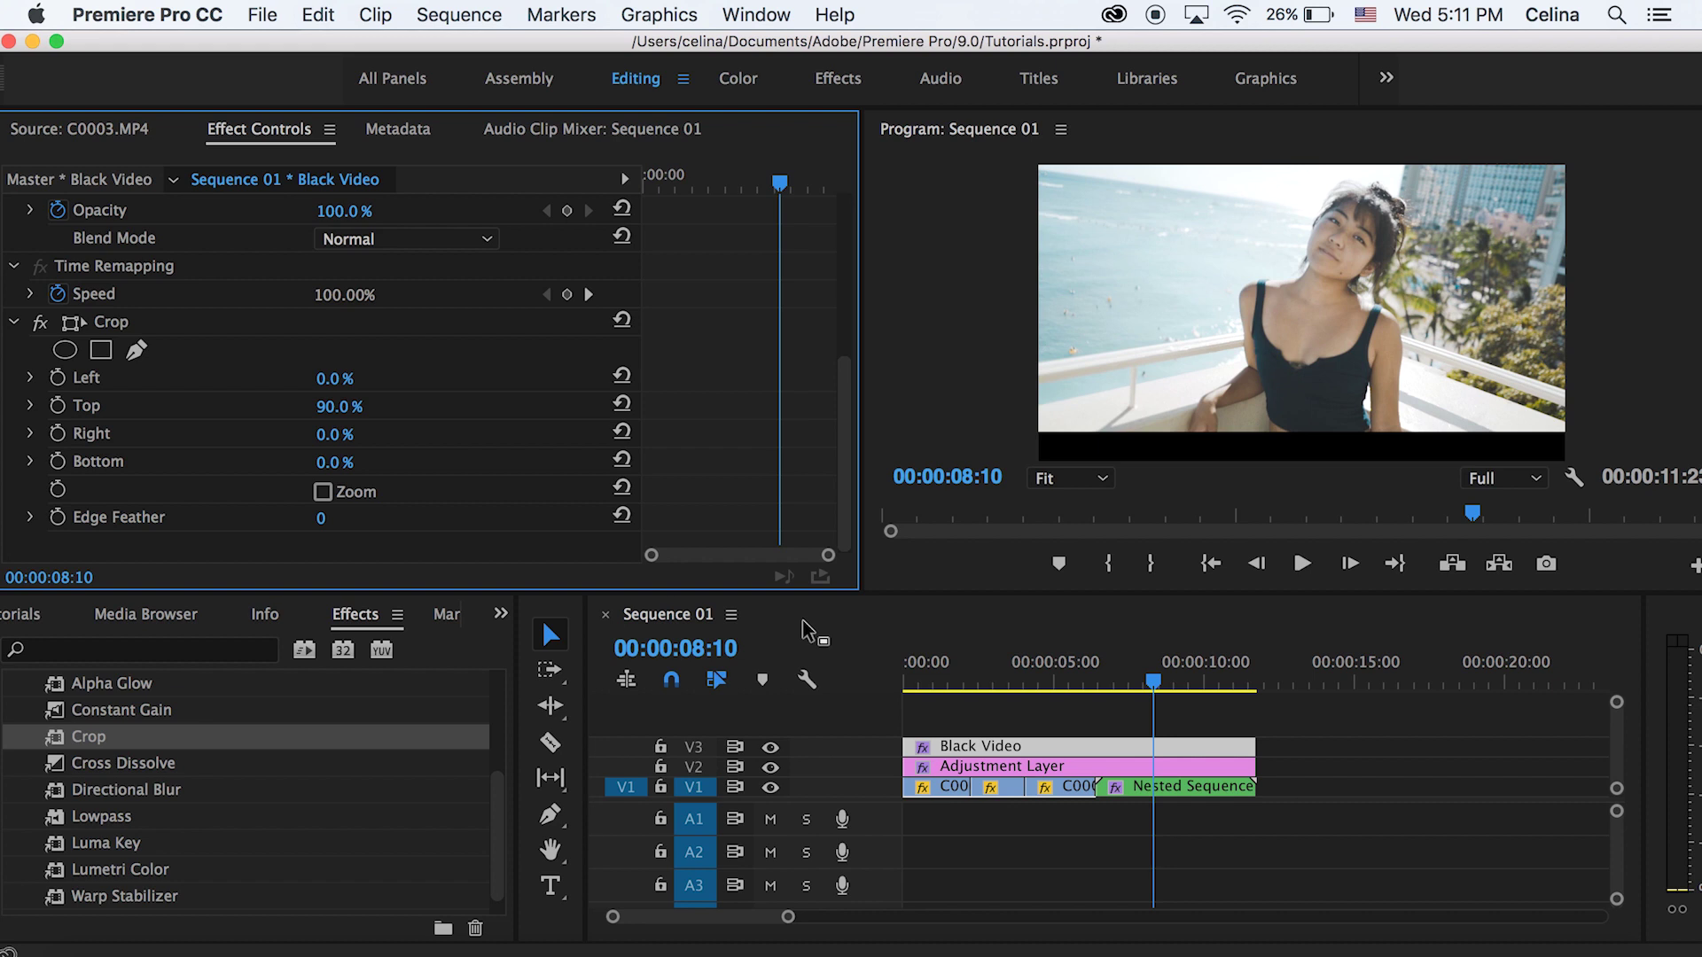
Duplicate the cropped Black Video clip onto V4, resetting the copy's Top crop and setting its Bottom crop to 90%.
{"action": "left_click_drag", "start_coordinate": [979, 746], "coordinate": [1017, 720]}
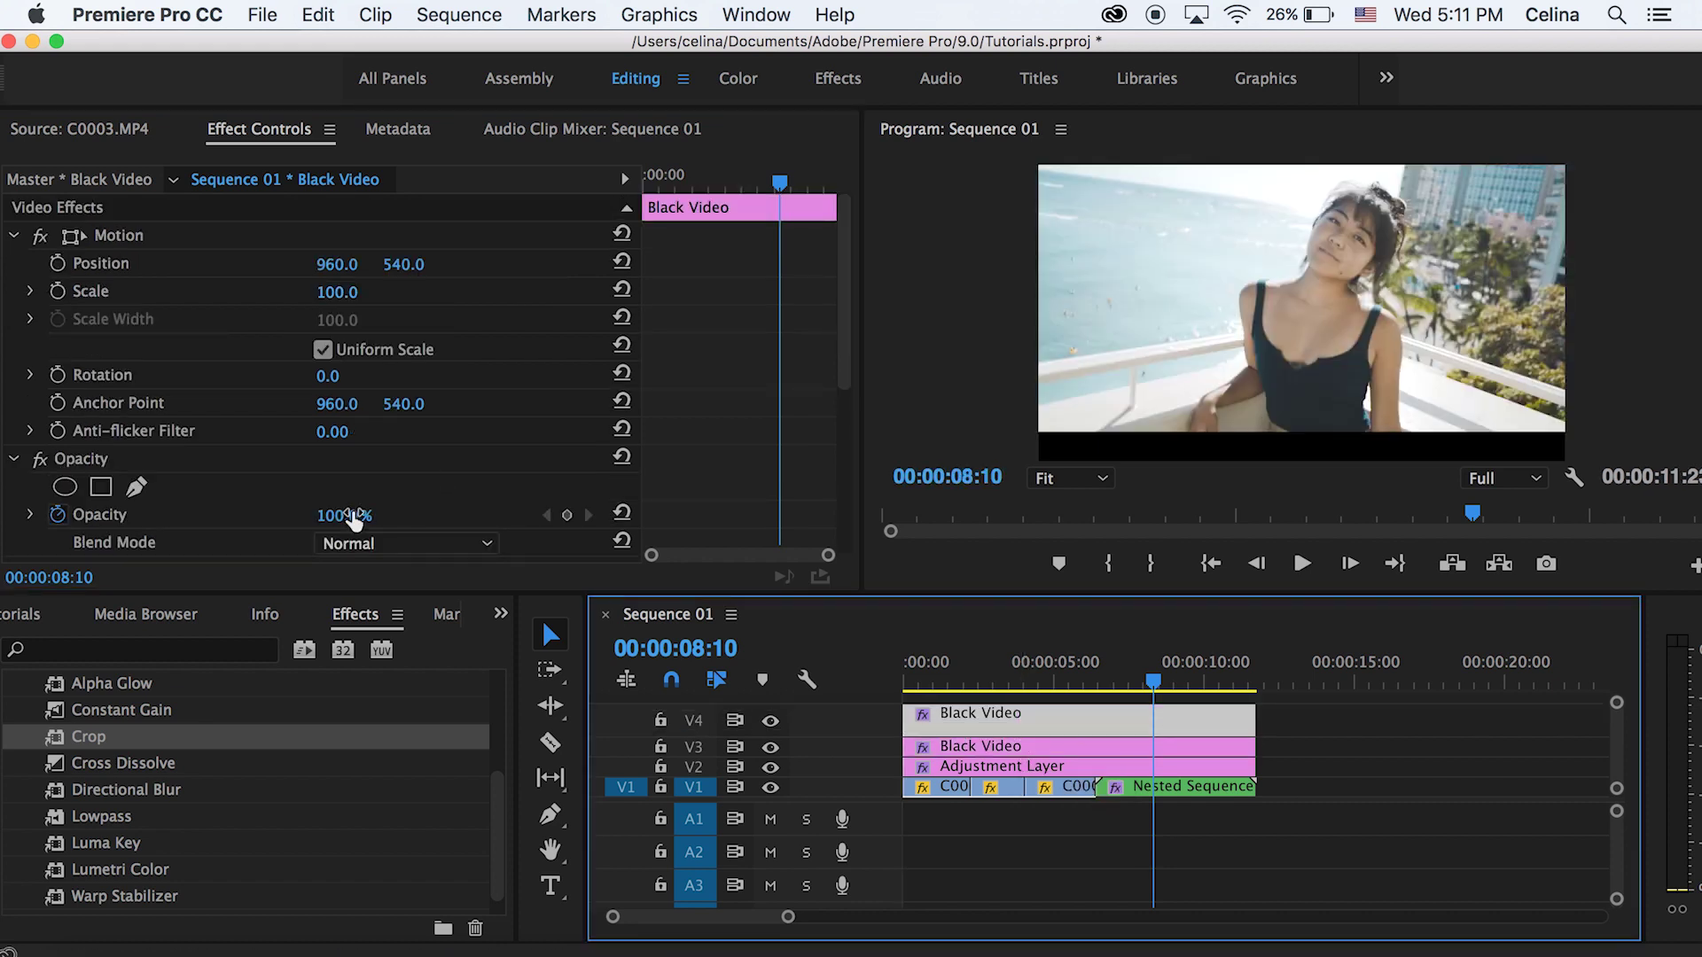
{"action": "scroll", "coordinate": [621, 377], "scroll_direction": "down", "scroll_amount": 5}
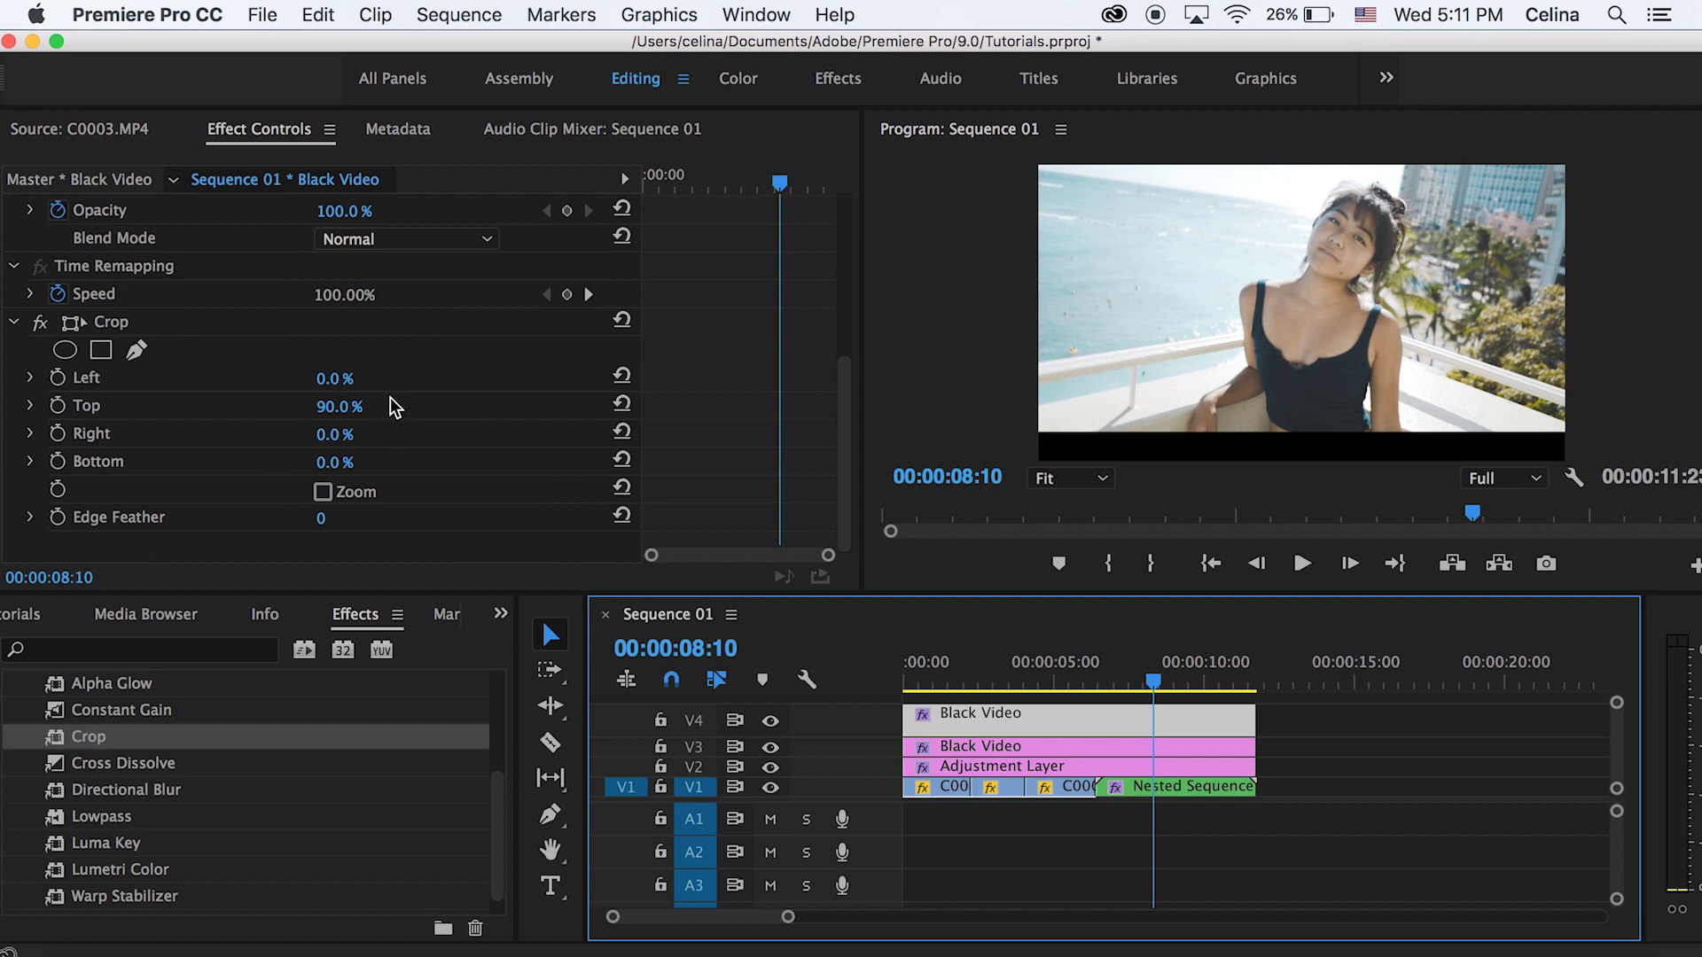
{"action": "left_click", "coordinate": [622, 404]}
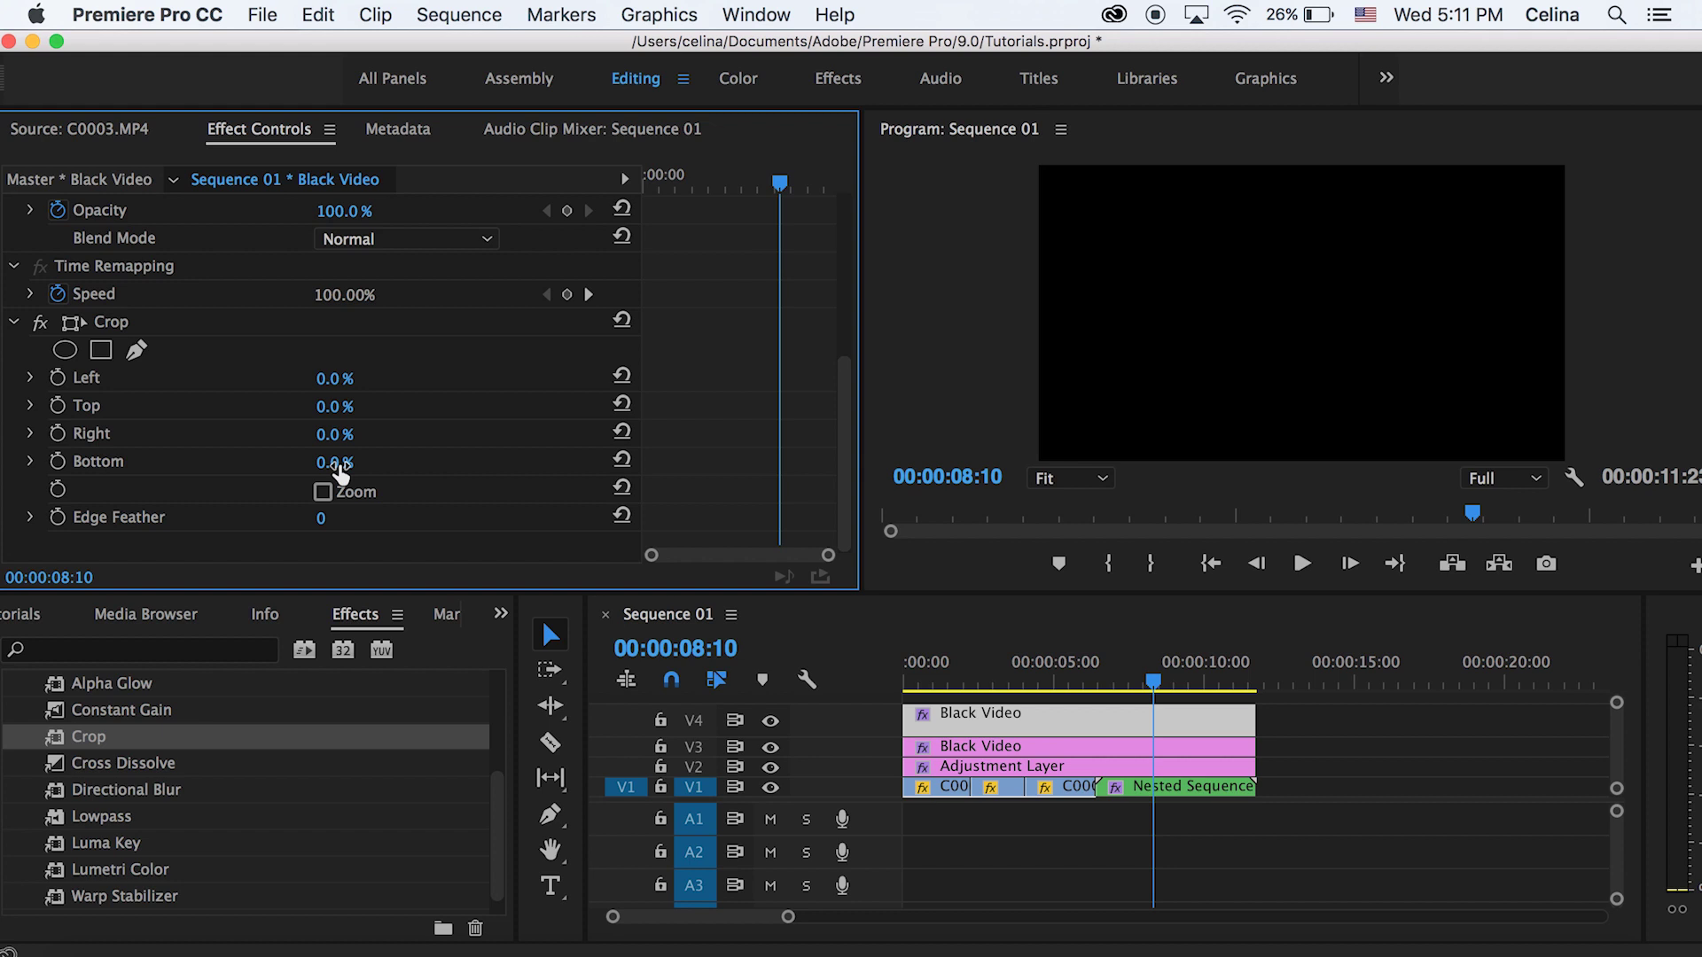
{"action": "left_click", "coordinate": [330, 462]}
{"action": "type", "text": "90"}
{"action": "key", "text": "Return"}
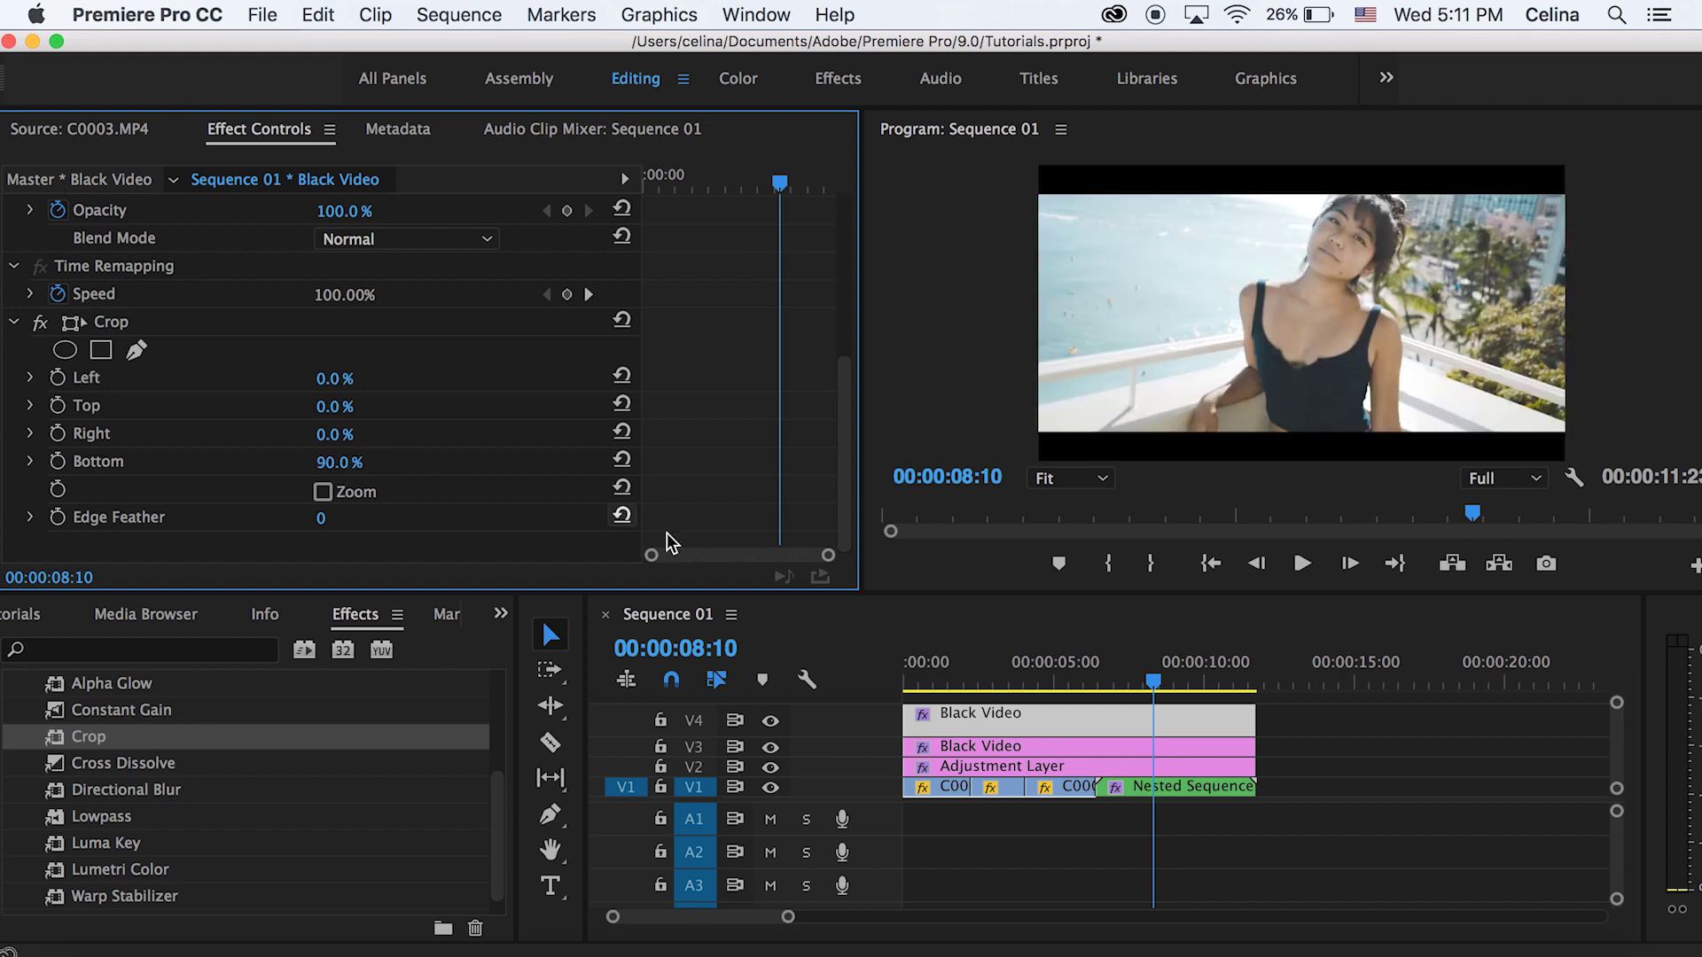
Play the sequence from the start to check the black letterbox bars.
{"action": "left_click", "coordinate": [906, 688]}
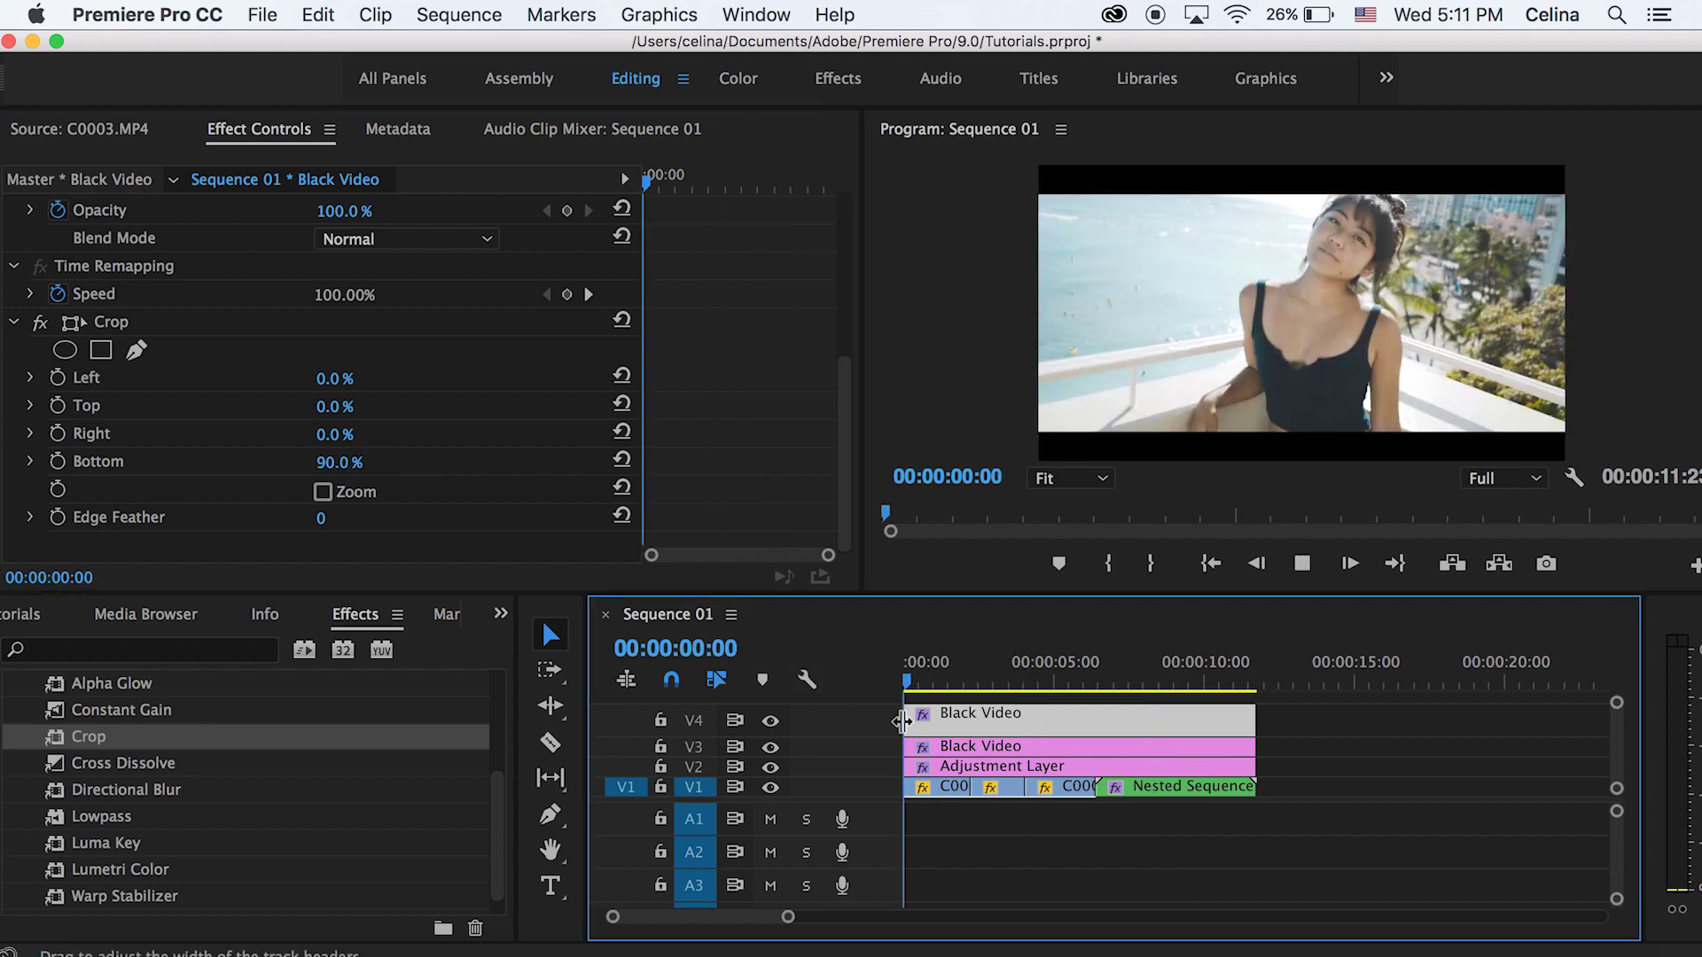
{"action": "key", "text": "backslash"}
{"action": "key", "text": "space"}
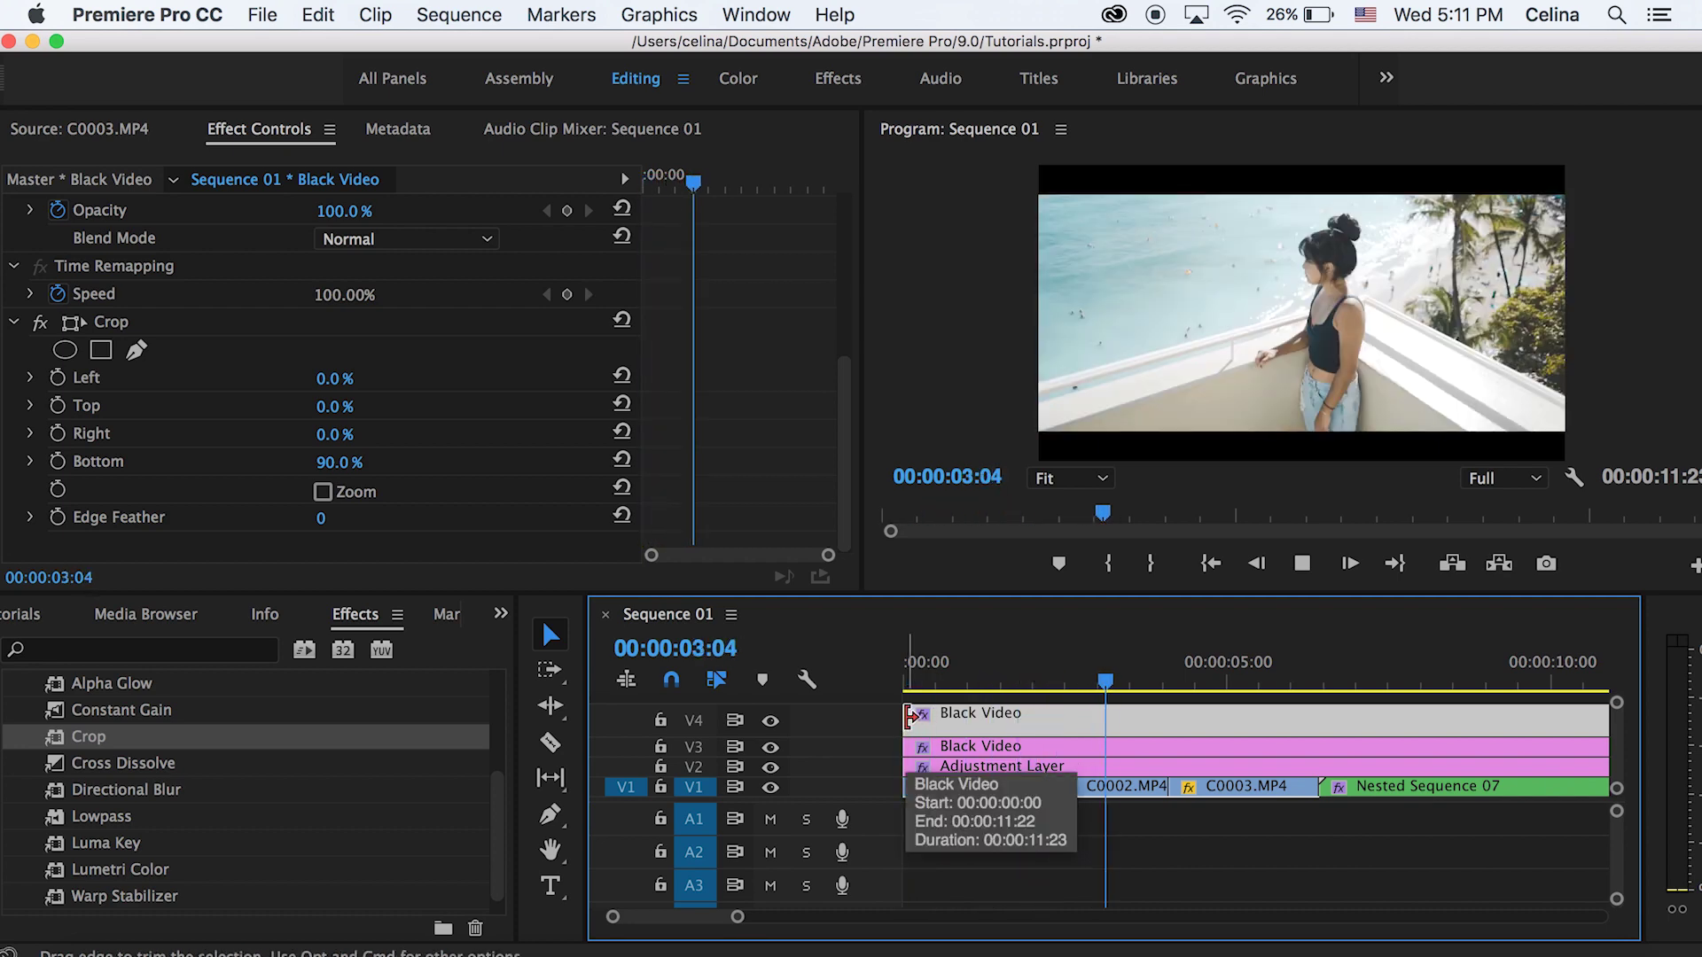
{"action": "key", "text": "backslash"}
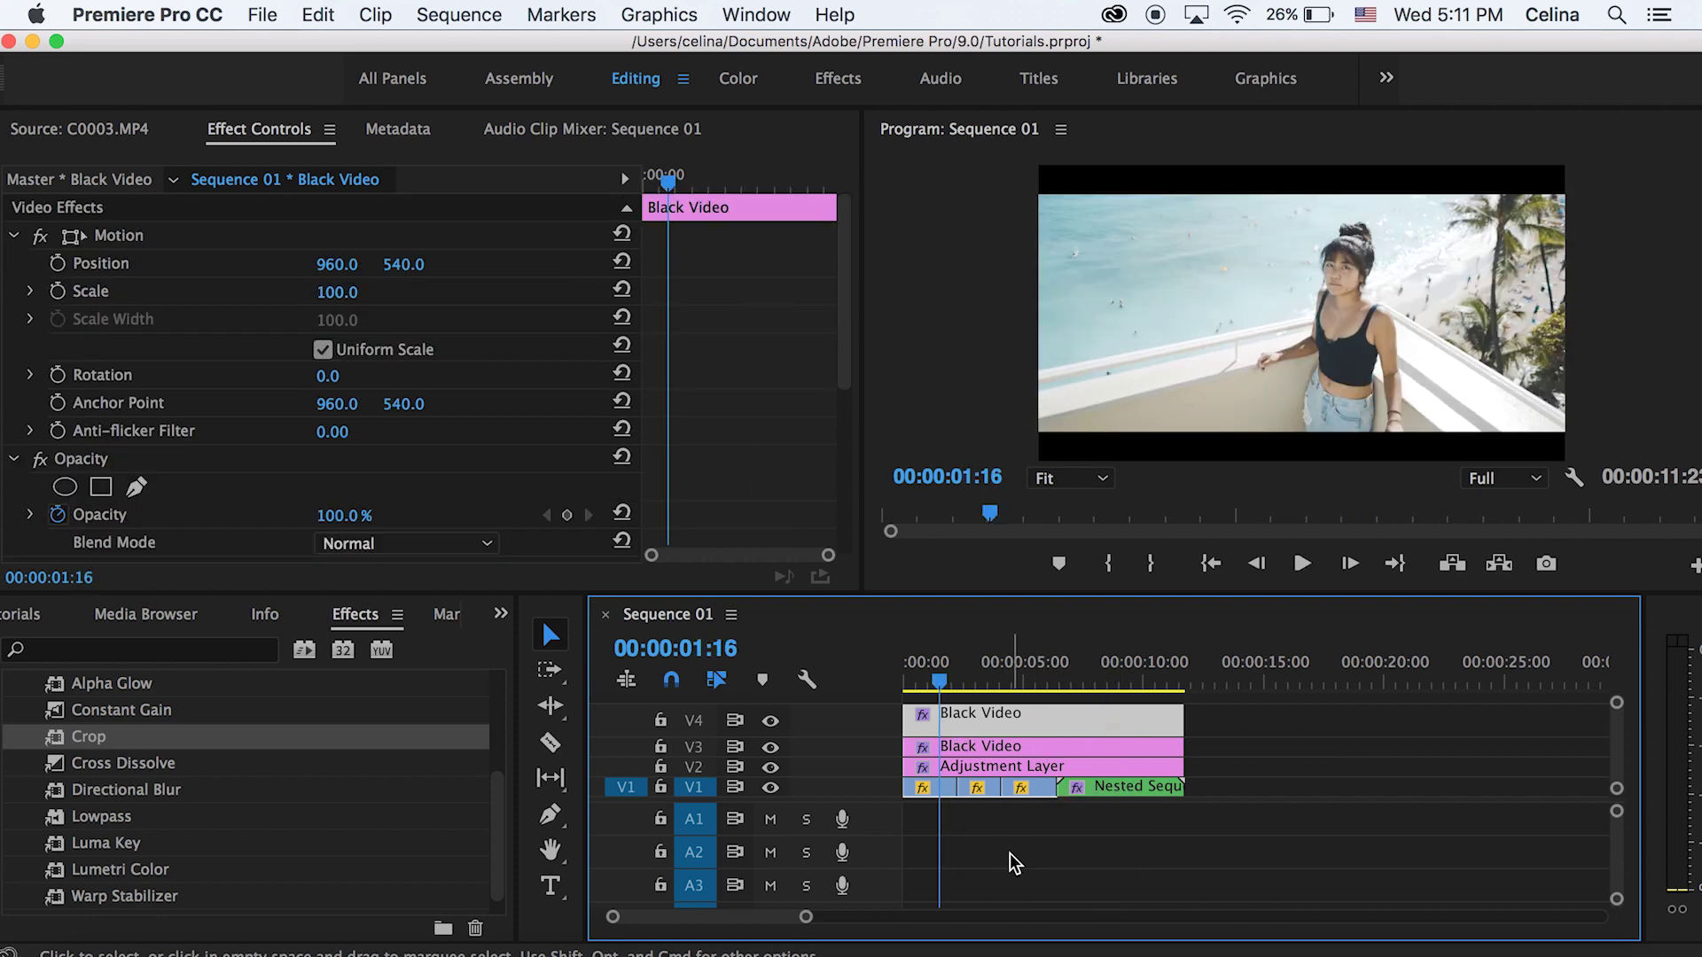
{"action": "left_click", "coordinate": [1010, 855]}
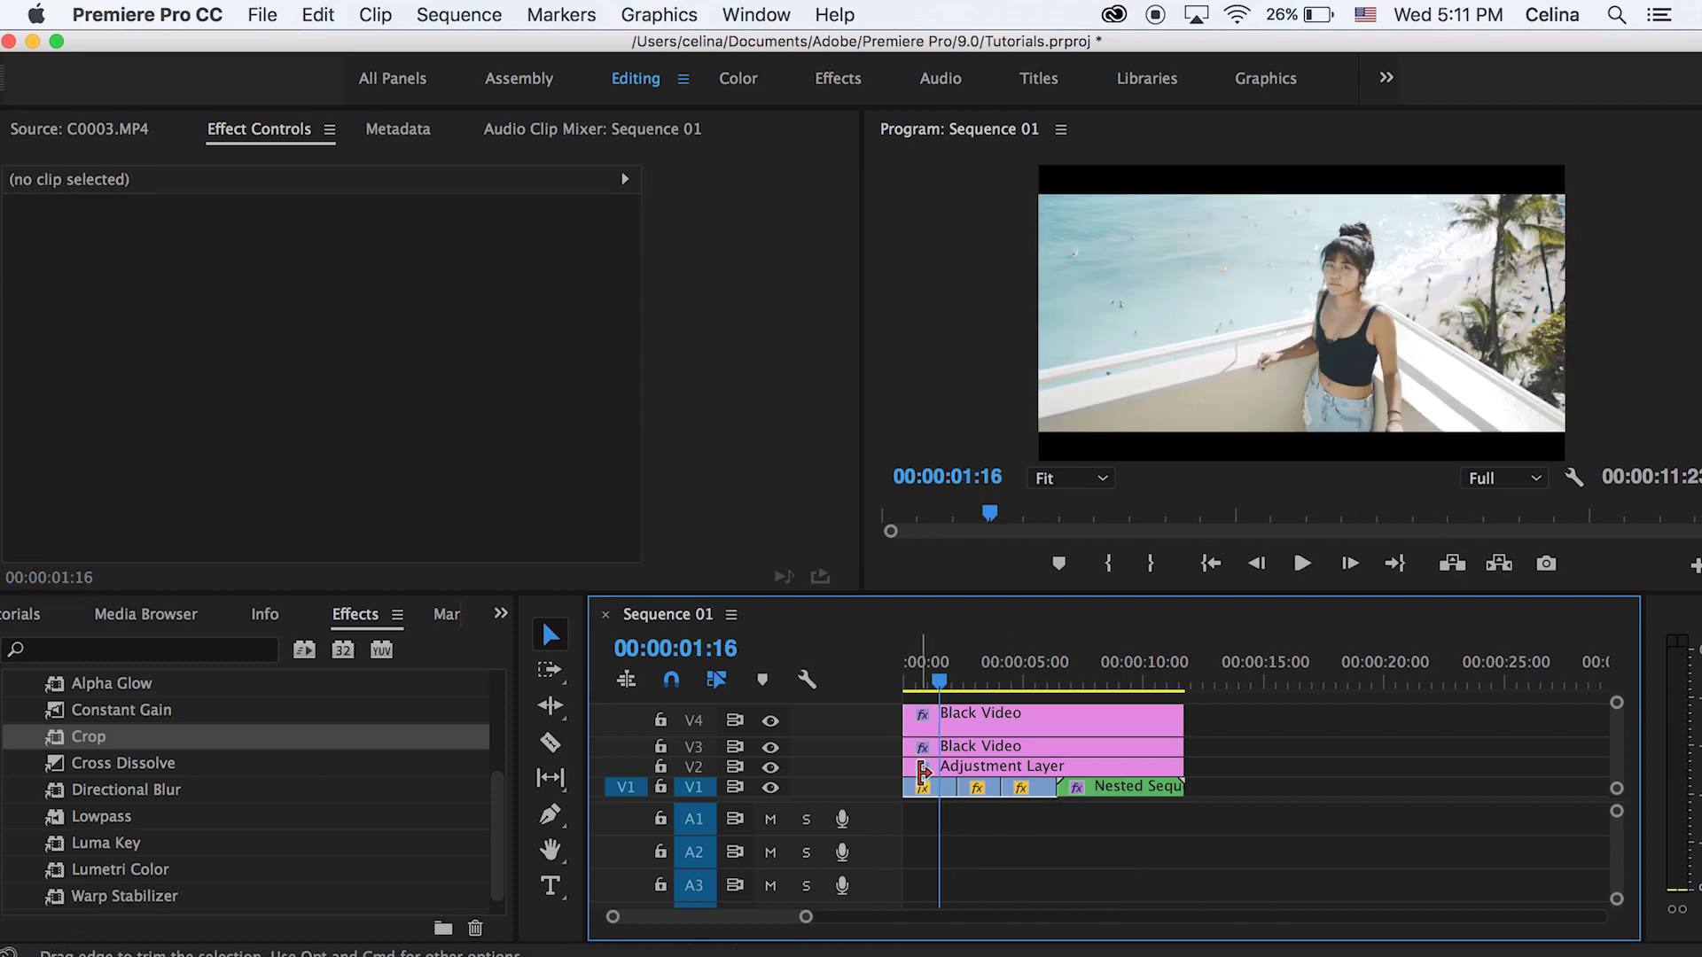
Try applying Luma Key to the first C0002.MP4 clip on V1, and undo it.
{"action": "scroll", "coordinate": [918, 762], "scroll_direction": "up", "scroll_amount": 5}
{"action": "left_click", "coordinate": [1026, 788]}
{"action": "left_click", "coordinate": [1013, 793]}
{"action": "left_click_drag", "start_coordinate": [1013, 658], "coordinate": [1035, 658]}
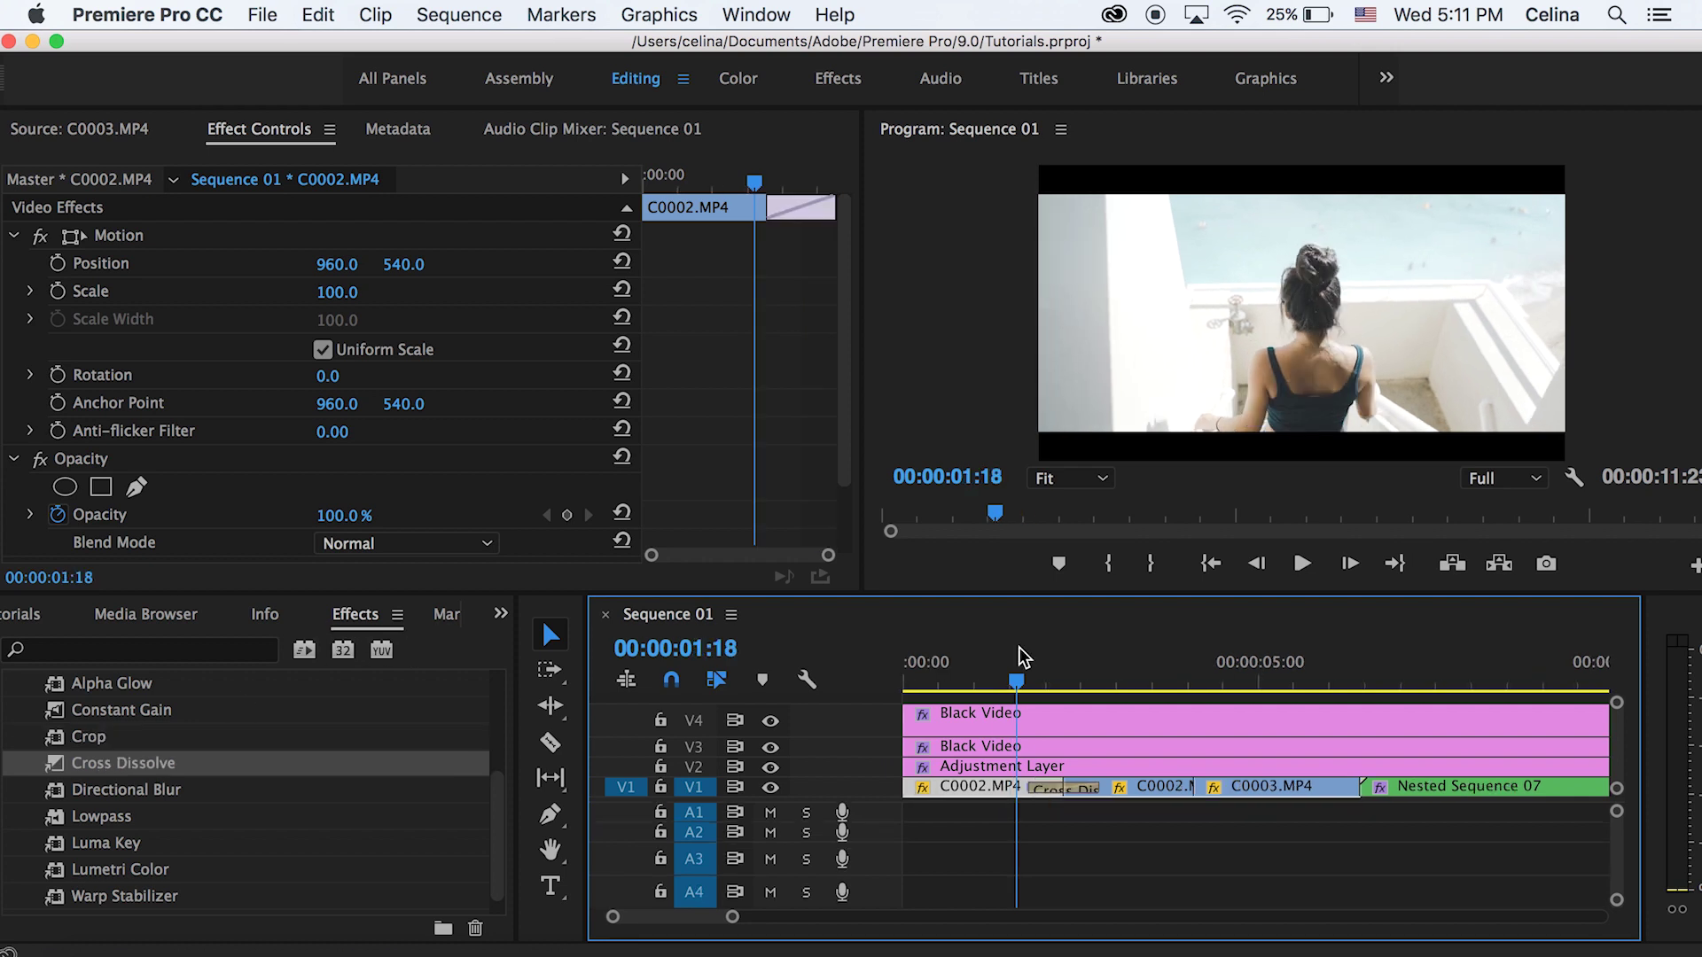
{"action": "key", "text": "super+z"}
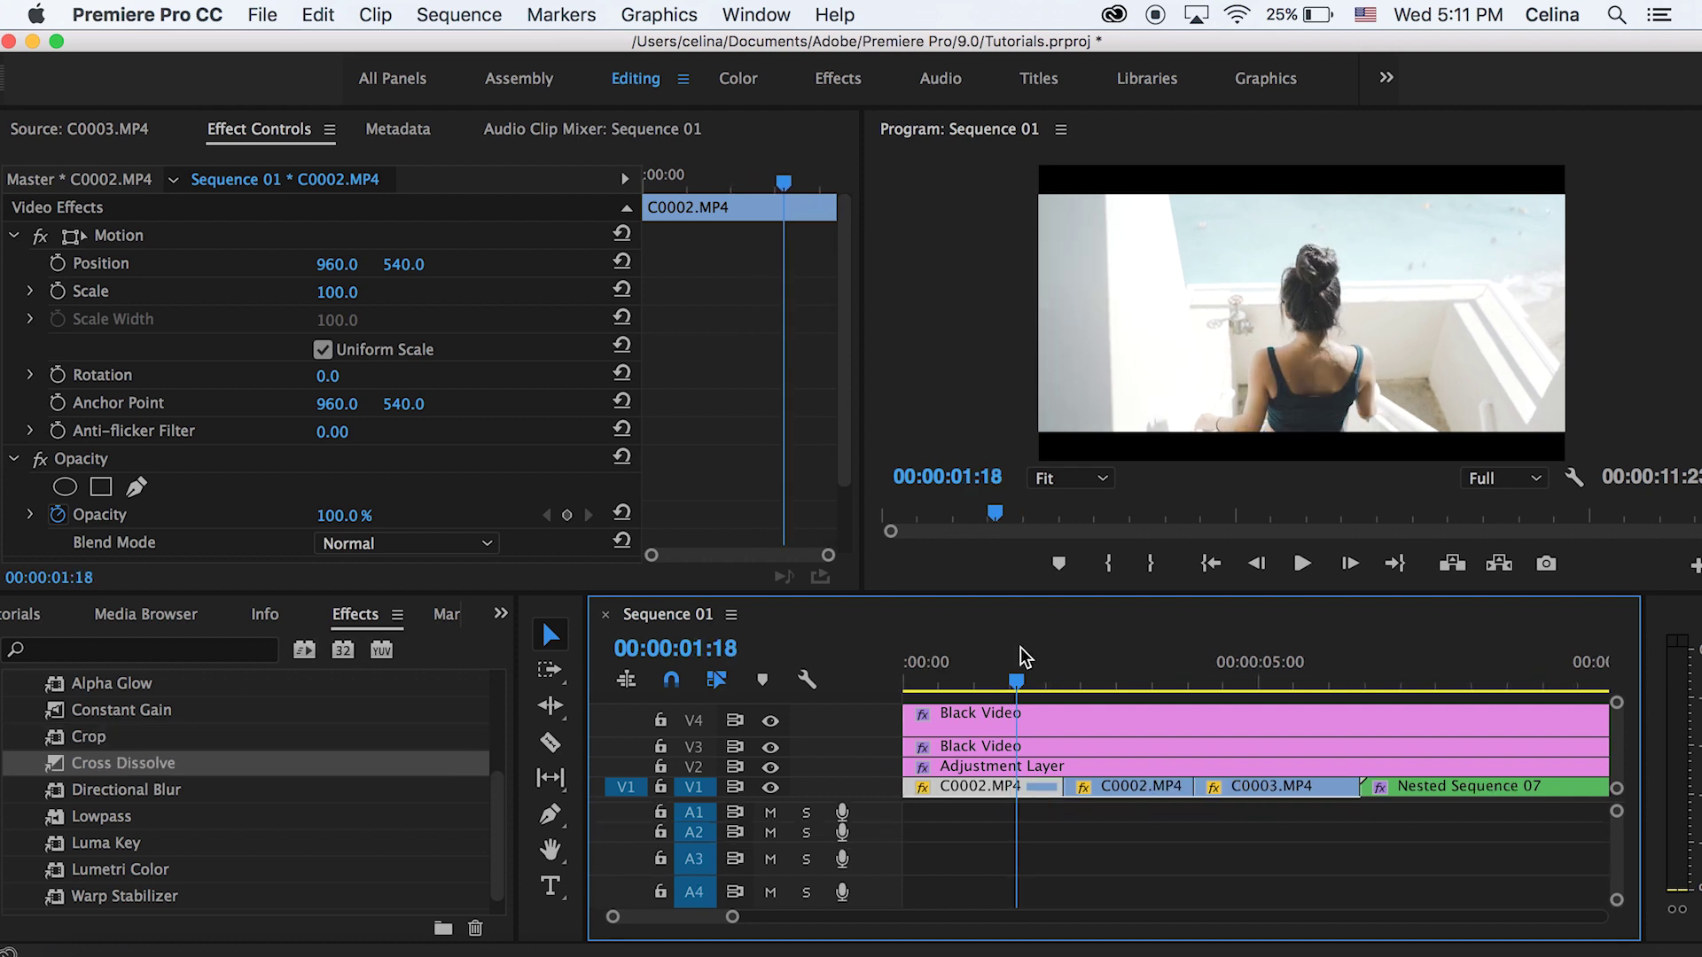
{"action": "left_click_drag", "start_coordinate": [93, 844], "coordinate": [936, 805]}
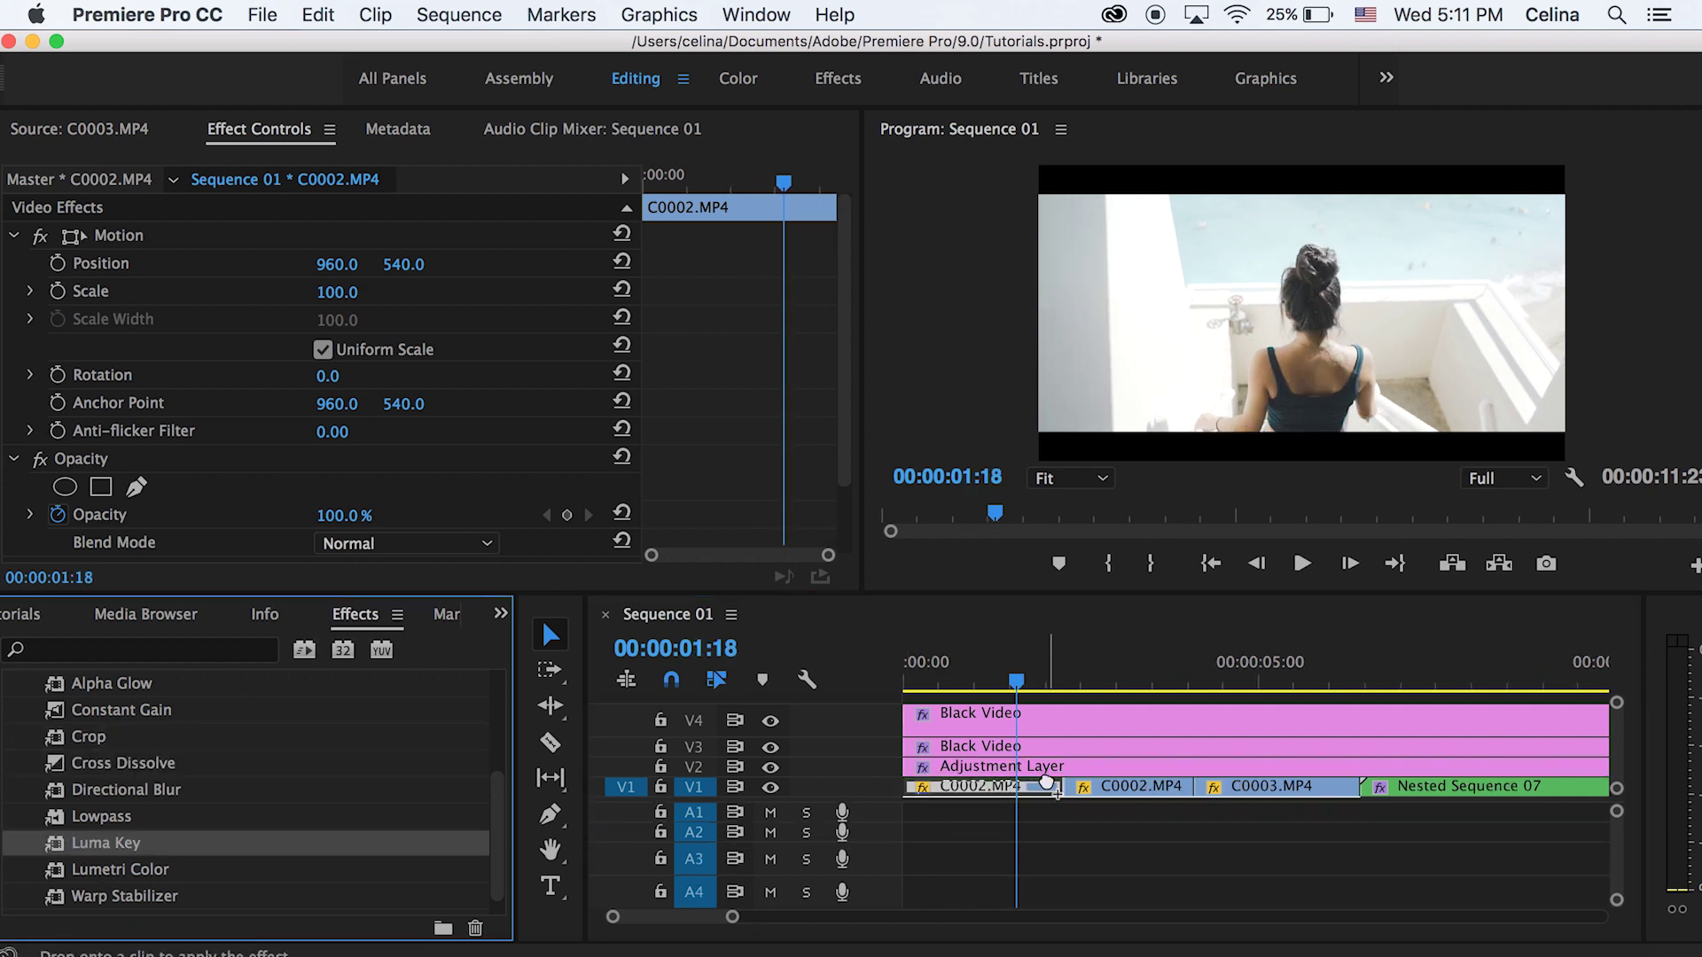
{"action": "left_click_drag", "start_coordinate": [1049, 792], "coordinate": [1050, 795]}
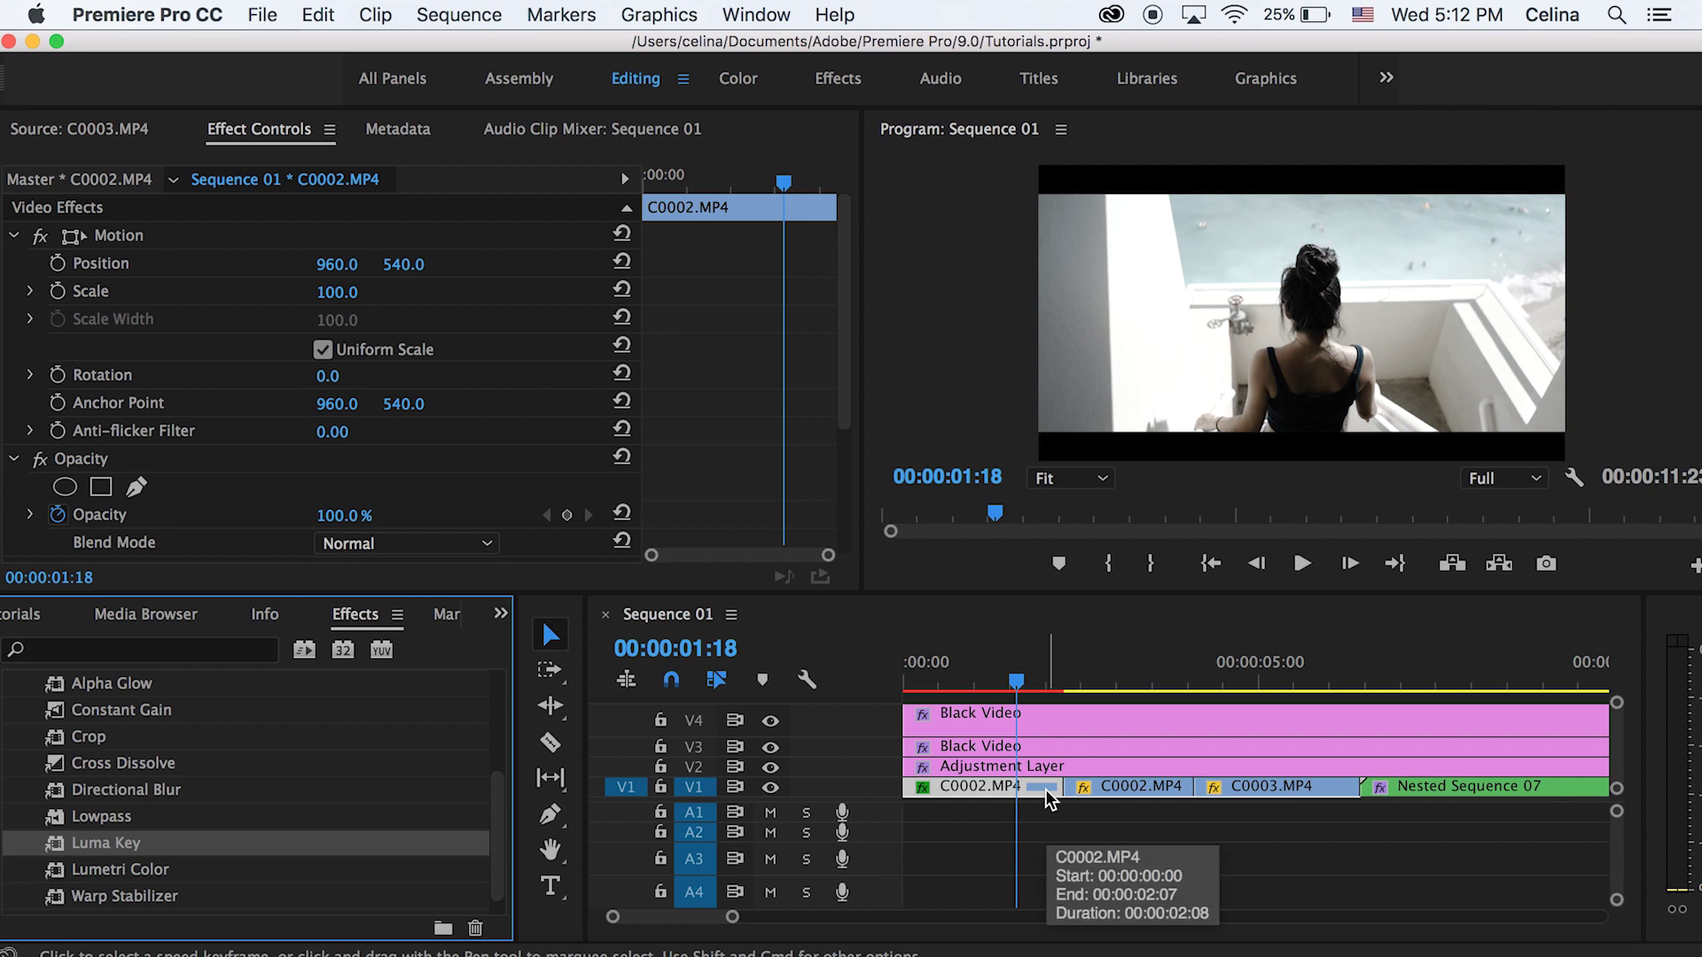
{"action": "key", "text": "super+z"}
Move the adjustment layer and both Black Video clips up one track, and place the first C0002.MP4 clip on V2.
{"action": "key", "text": "minus"}
{"action": "left_click_drag", "start_coordinate": [1282, 768], "coordinate": [942, 693]}
{"action": "left_click", "coordinate": [945, 788]}
{"action": "key", "text": "equal"}
{"action": "key", "text": "equal"}
{"action": "scroll", "coordinate": [950, 783], "scroll_direction": "left", "scroll_amount": 3}
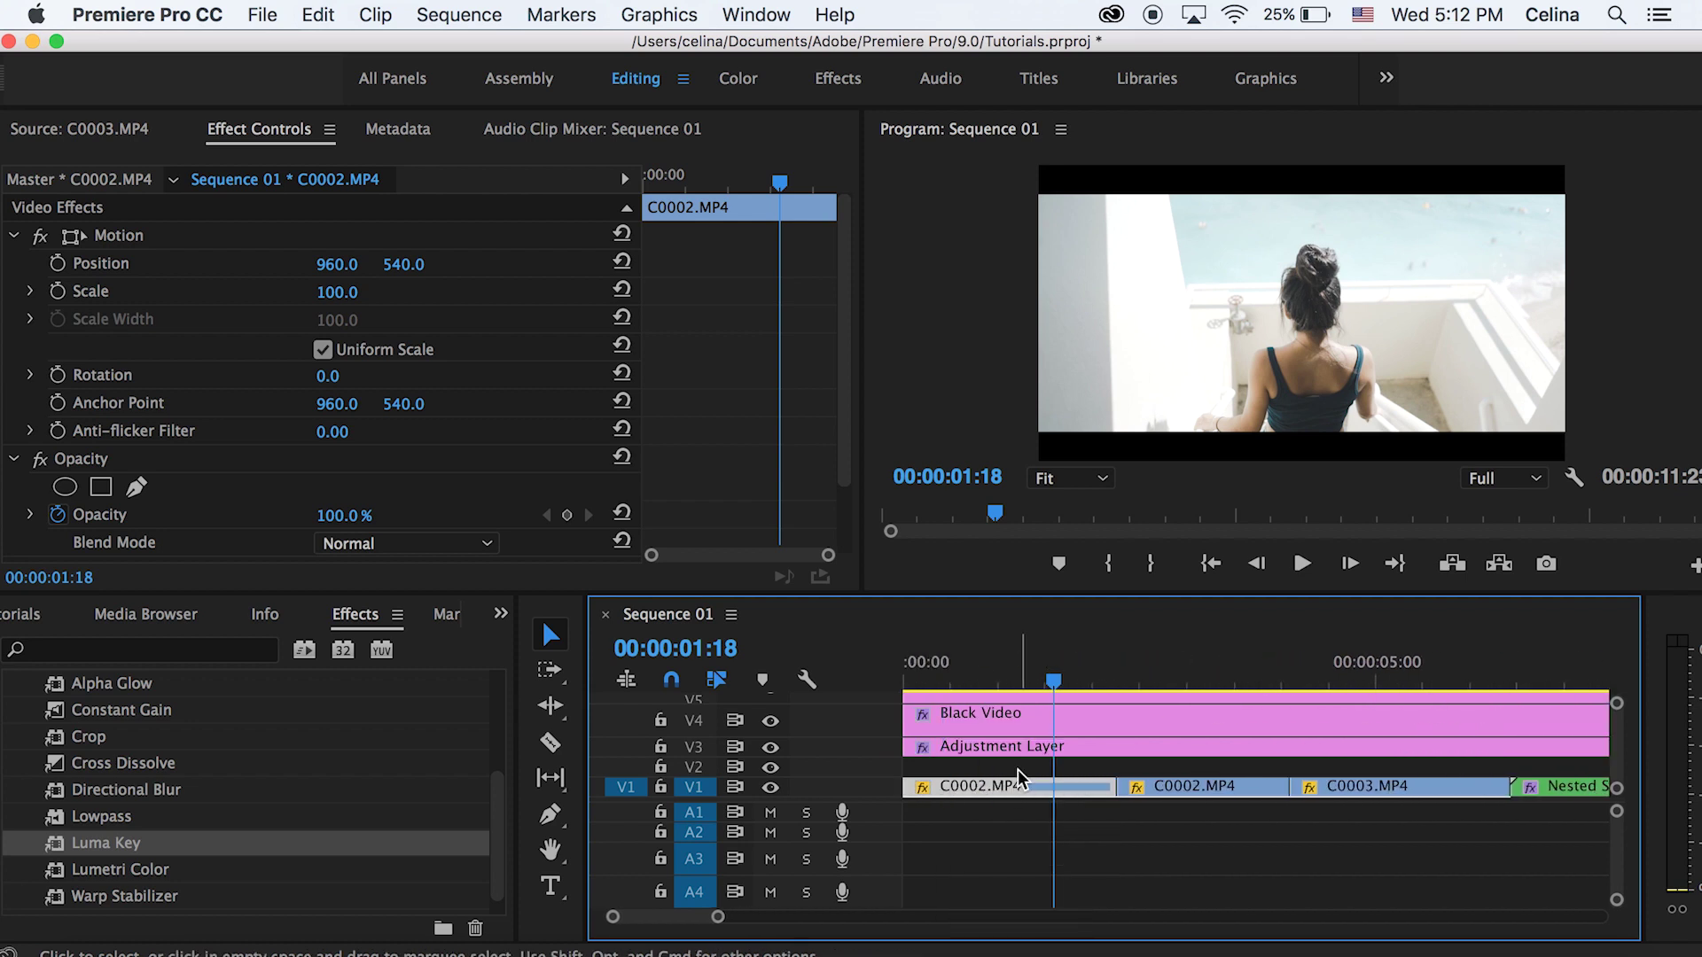
{"action": "left_click_drag", "start_coordinate": [1026, 786], "coordinate": [1039, 767]}
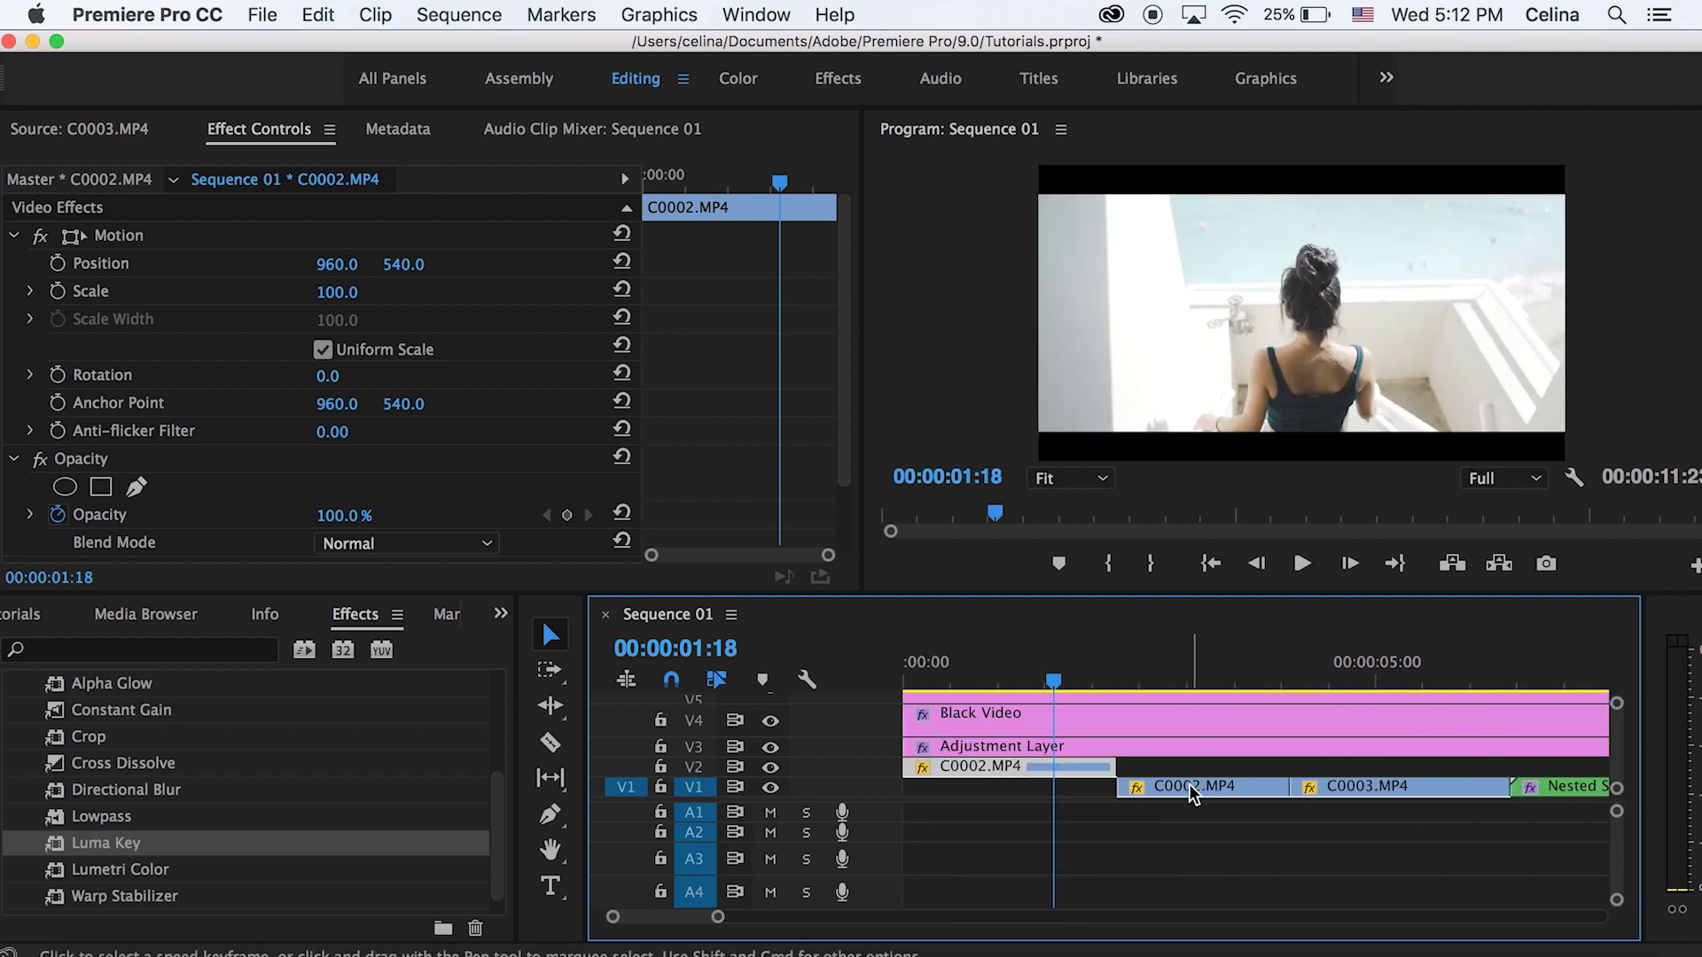
Extend the start of the second C0002.MP4 clip on V1 back to about 00:00:01:28 so it overlaps the clip on V2.
{"action": "left_click_drag", "start_coordinate": [1088, 683], "coordinate": [1099, 686]}
{"action": "mouse_move", "coordinate": [1120, 785]}
{"action": "left_mouse_down"}
{"action": "mouse_move", "coordinate": [1140, 782]}
{"action": "mouse_move", "coordinate": [1089, 773]}
{"action": "left_mouse_up"}
{"action": "left_click", "coordinate": [1089, 680]}
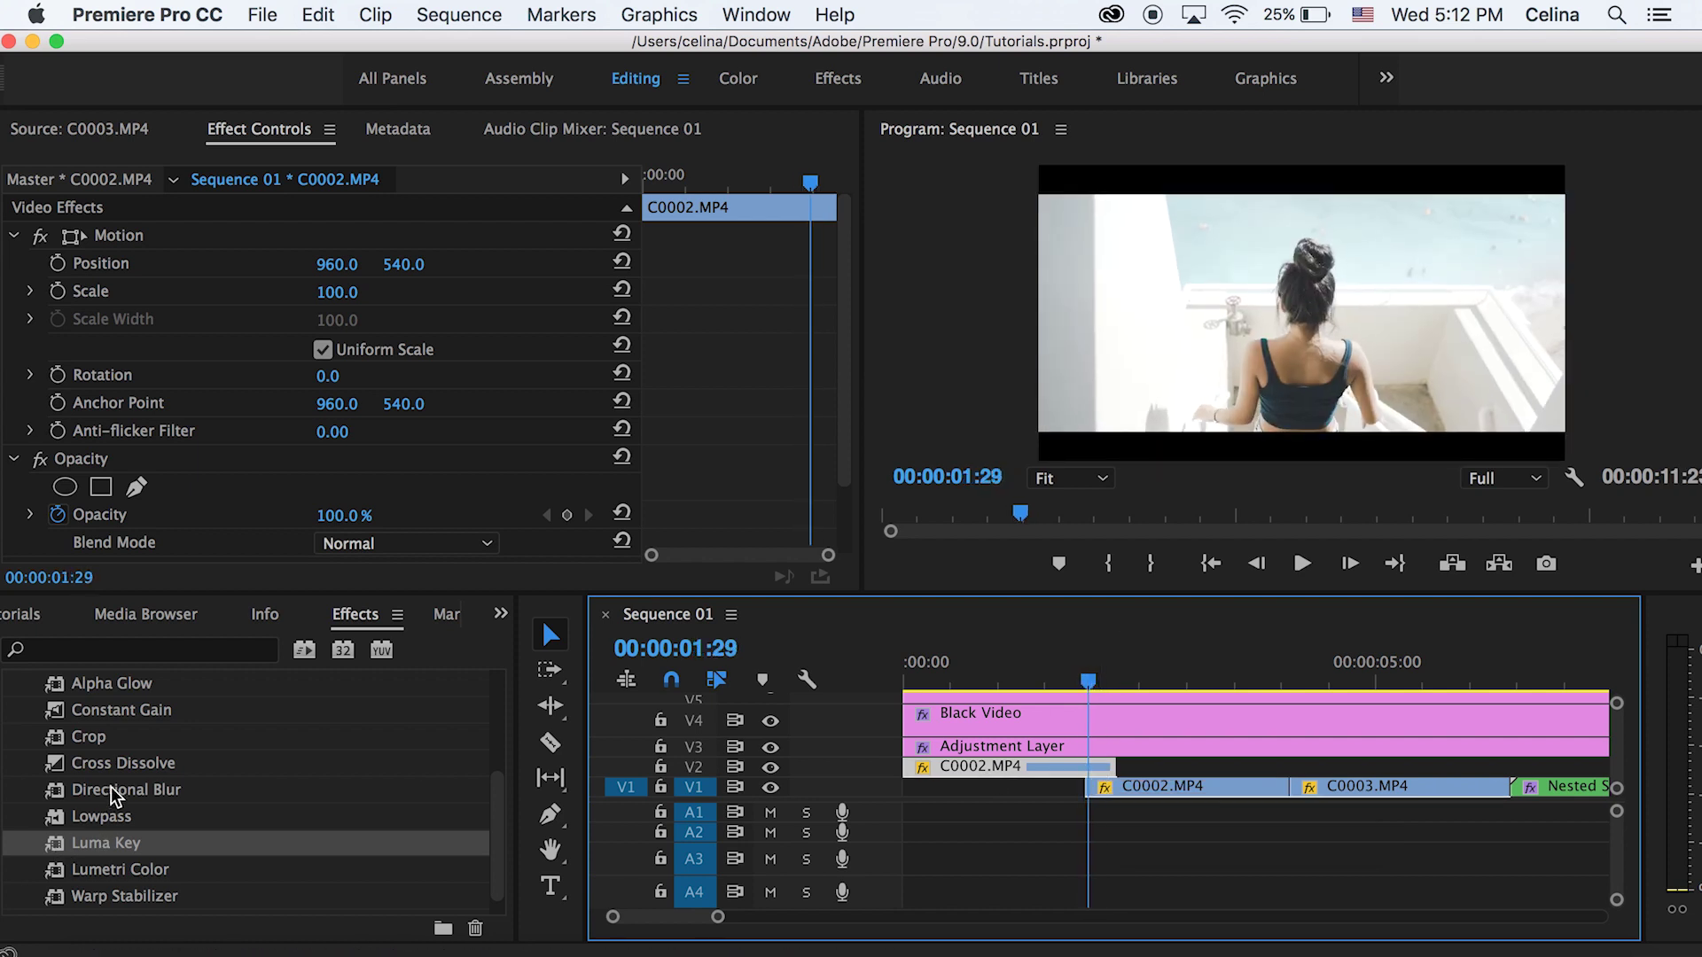
Apply Luma Key to the C0002.MP4 clip on V2 with a Threshold of 0%, keyframed at 00:00:01:29.
{"action": "left_click_drag", "start_coordinate": [88, 843], "coordinate": [1011, 768]}
{"action": "left_click_drag", "start_coordinate": [342, 492], "coordinate": [221, 492]}
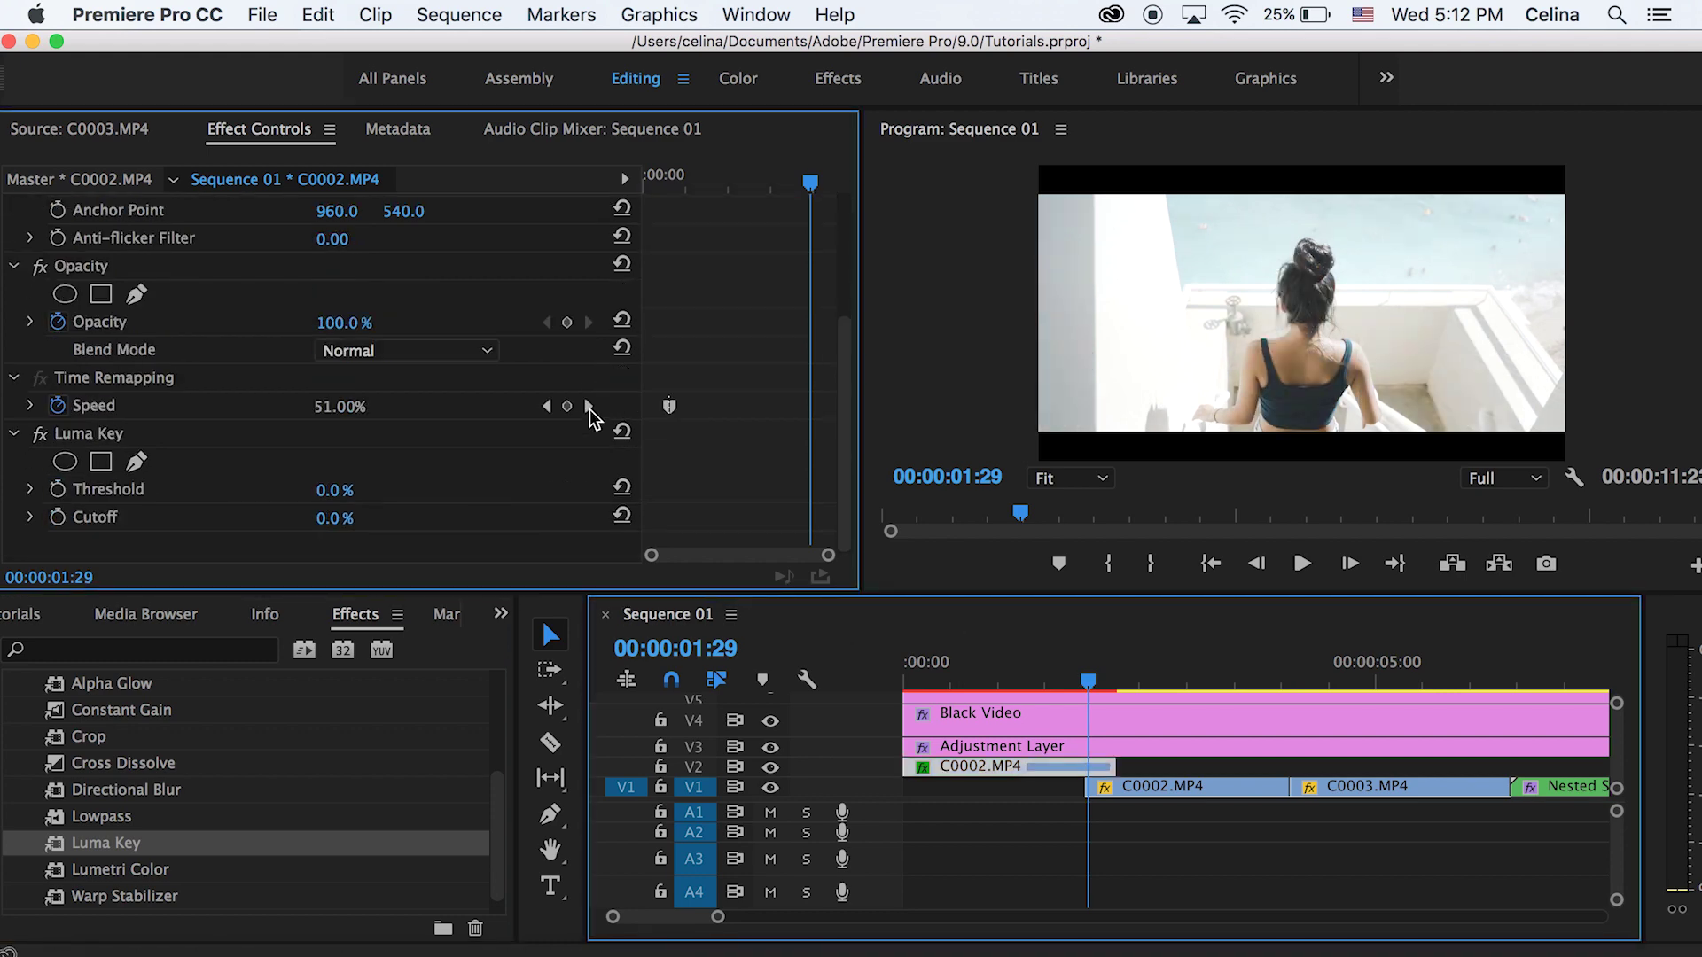
{"action": "left_click", "coordinate": [58, 490]}
Extend the end of the C0002.MP4 clip on V2 slightly and add a second Threshold keyframe there.
{"action": "key", "text": "Down"}
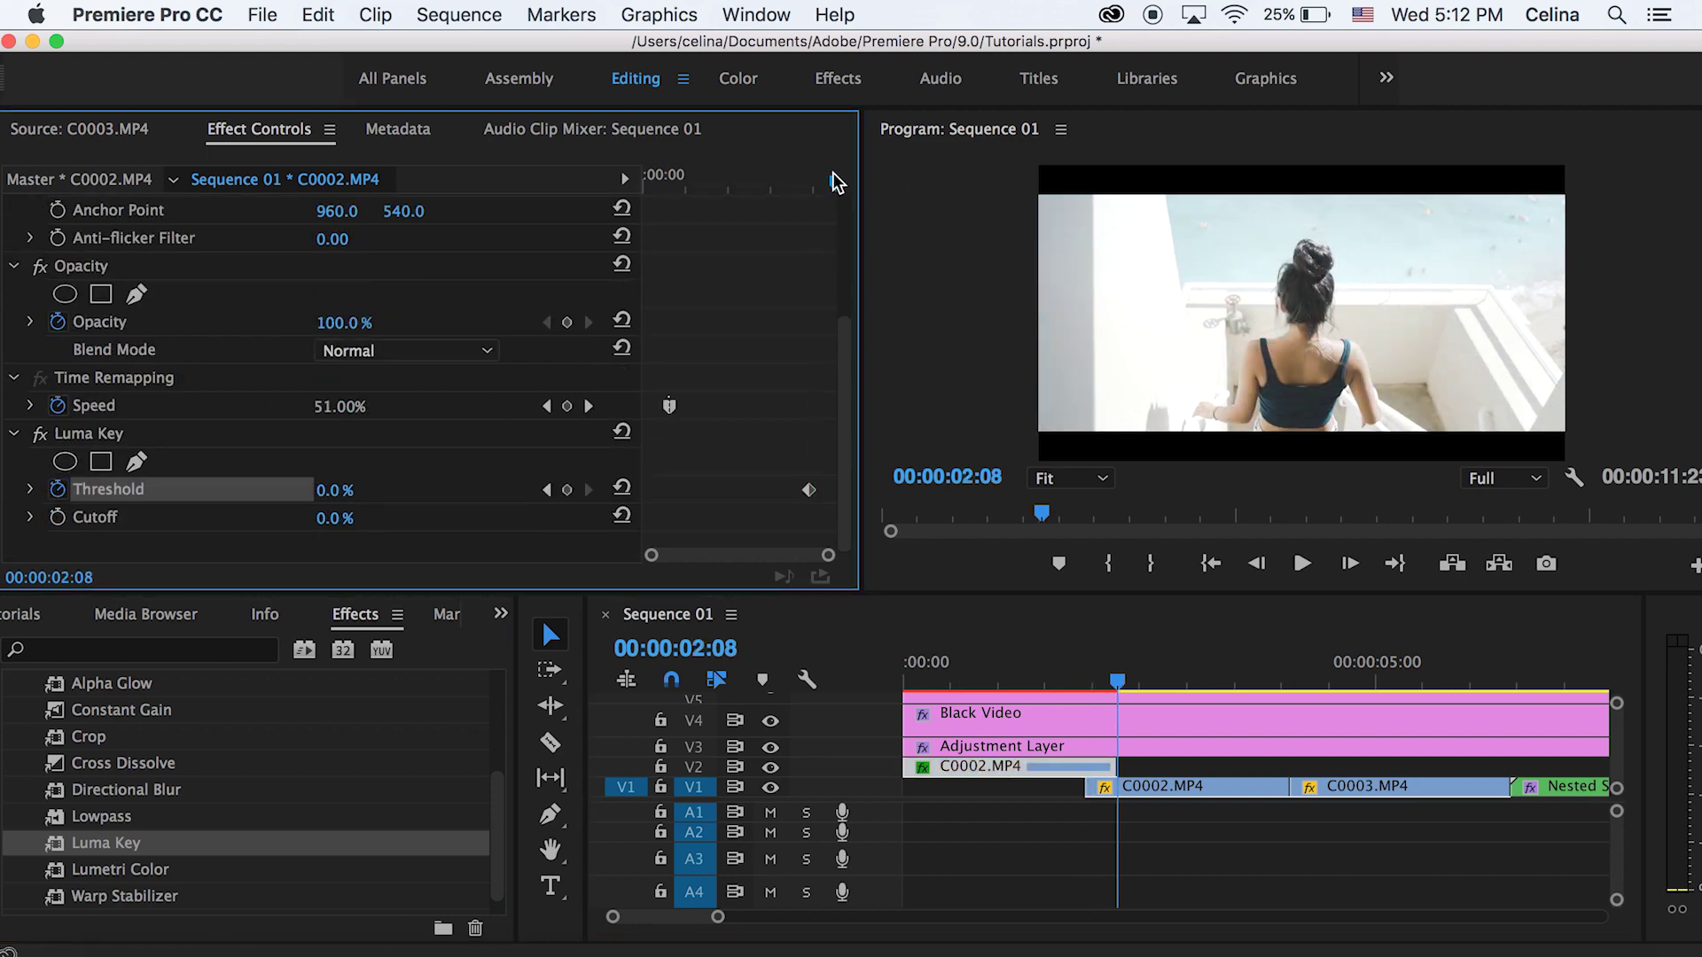
{"action": "left_click_drag", "start_coordinate": [1113, 767], "coordinate": [1134, 768]}
{"action": "left_click_drag", "start_coordinate": [1119, 680], "coordinate": [1131, 682]}
{"action": "left_click_drag", "start_coordinate": [335, 491], "coordinate": [443, 491]}
Preview the Luma Key transition from about 00:00:01:28, and set its Threshold to 100% at 00:00:01:29.
{"action": "left_click", "coordinate": [1084, 675]}
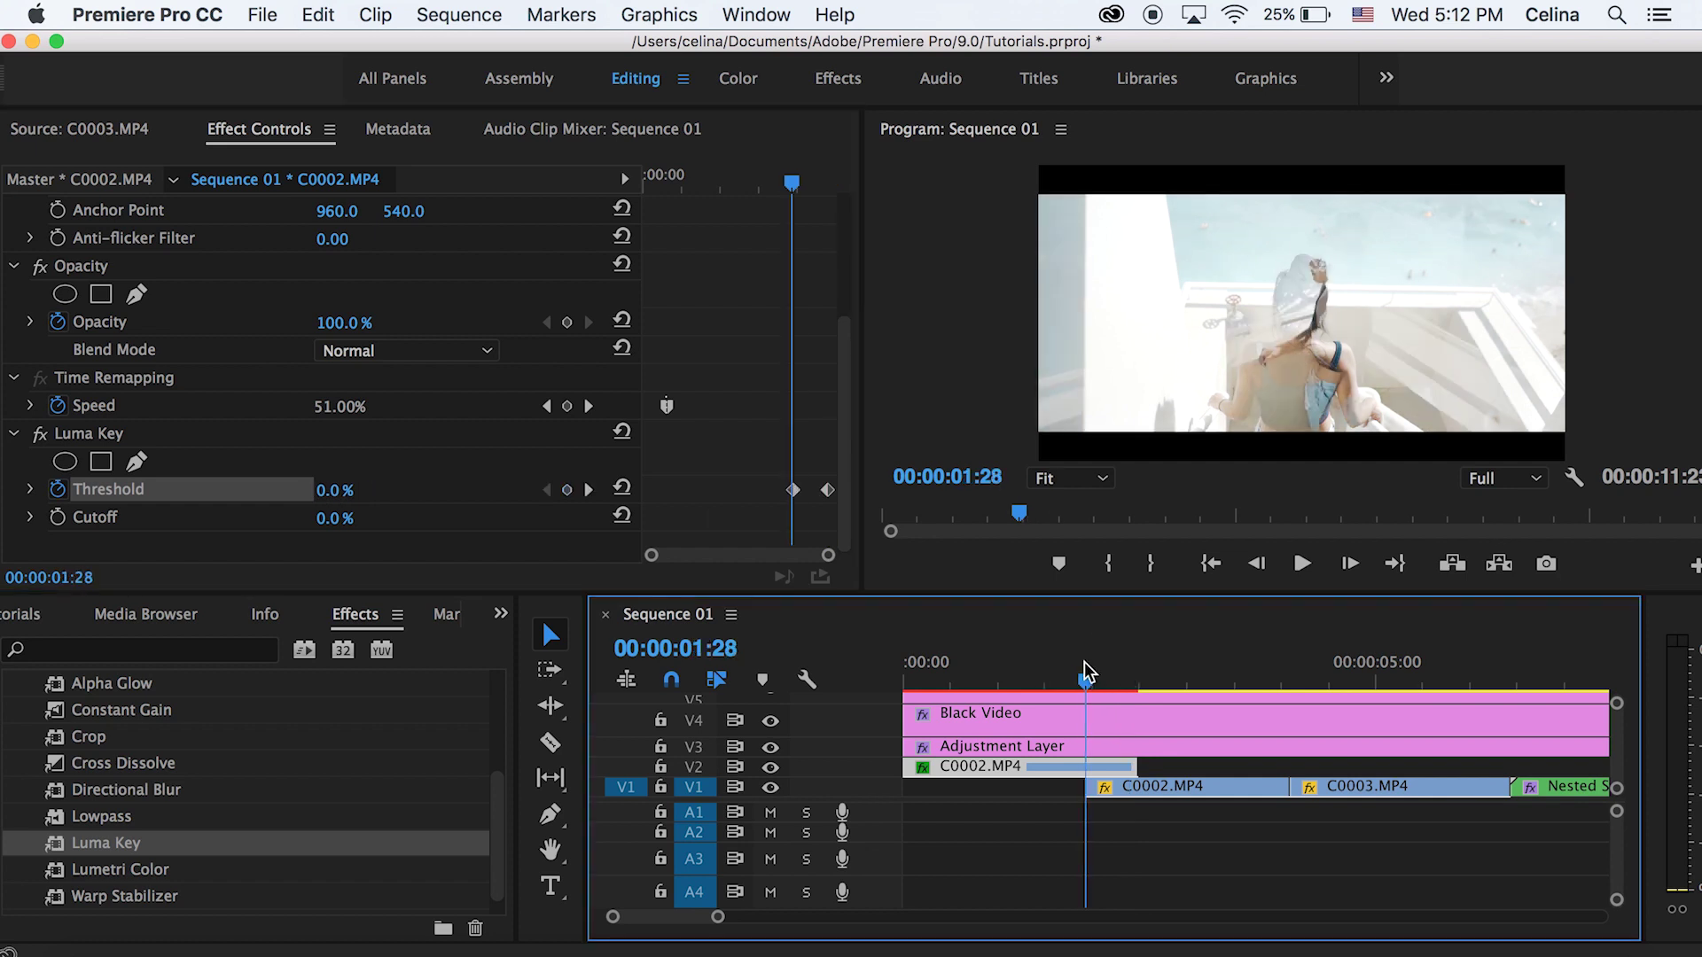
{"action": "key", "text": "space"}
{"action": "left_click", "coordinate": [1088, 675]}
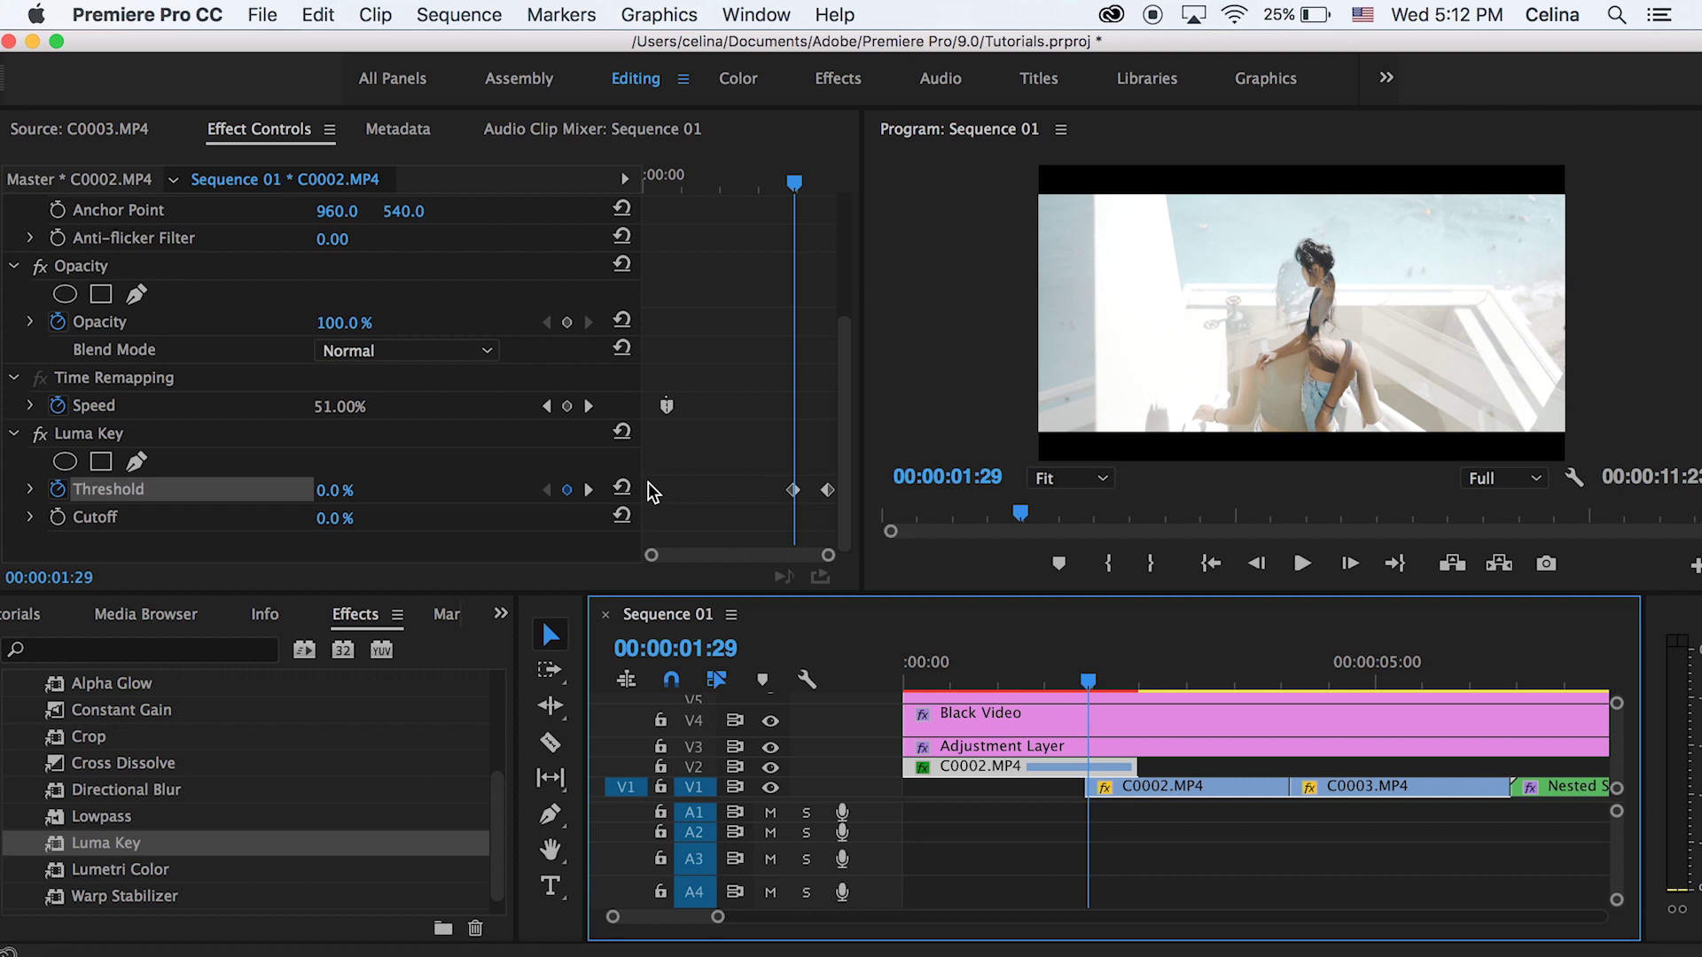
{"action": "left_click", "coordinate": [352, 489]}
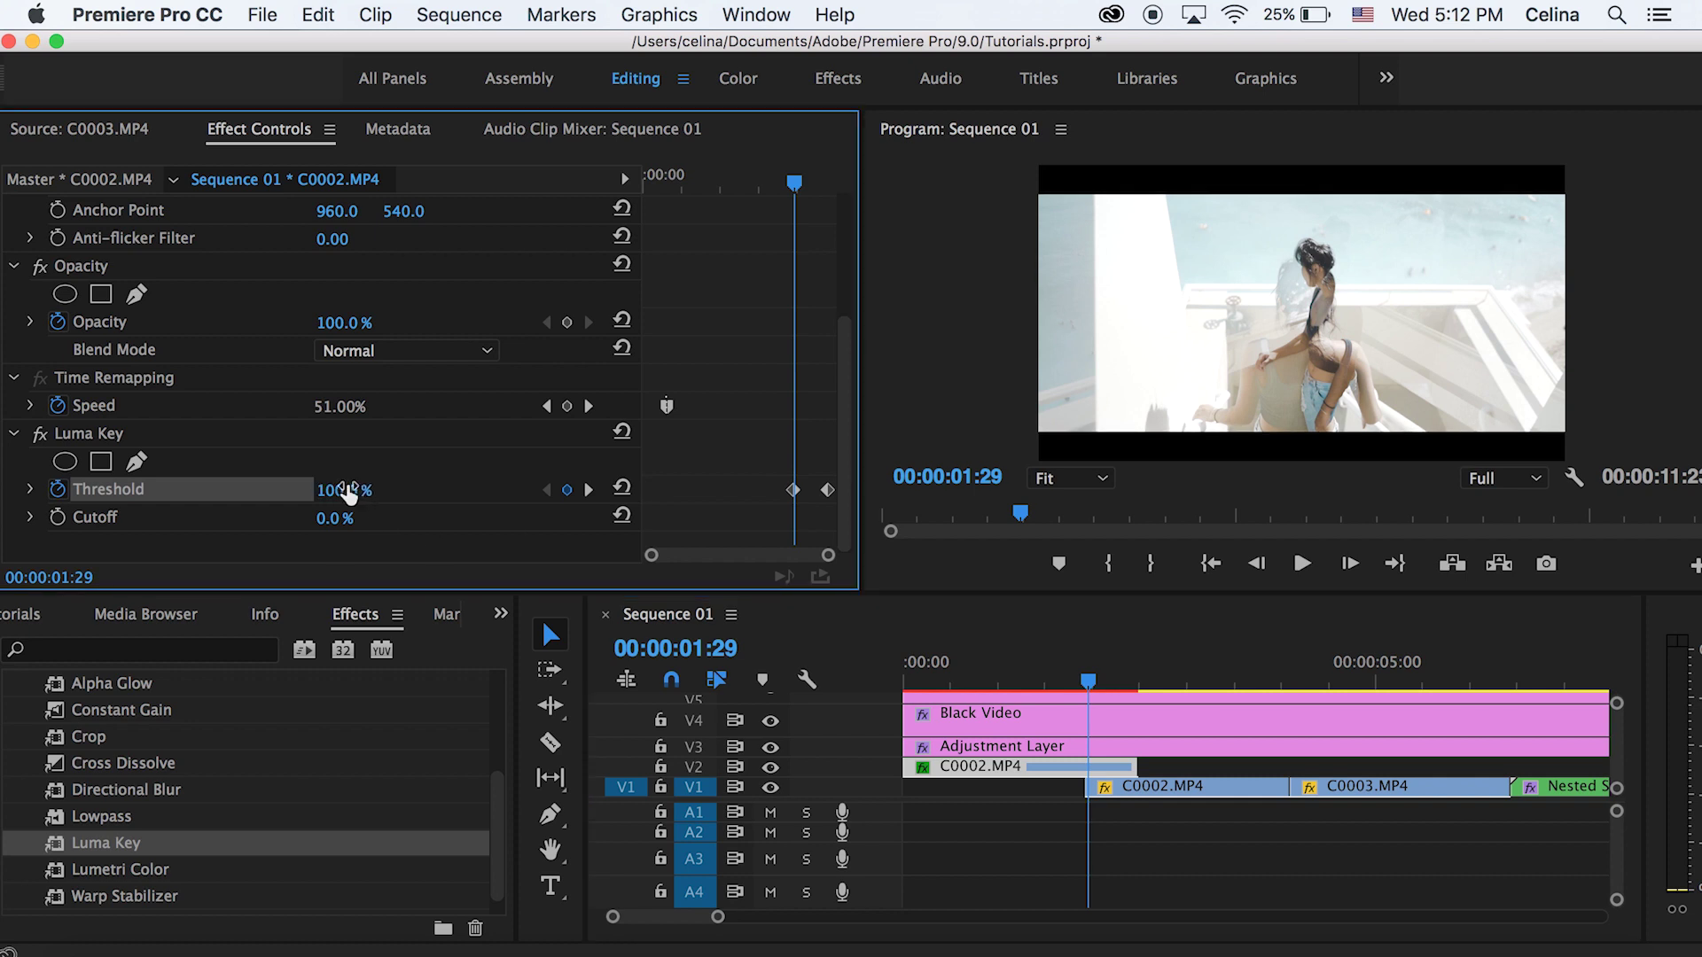